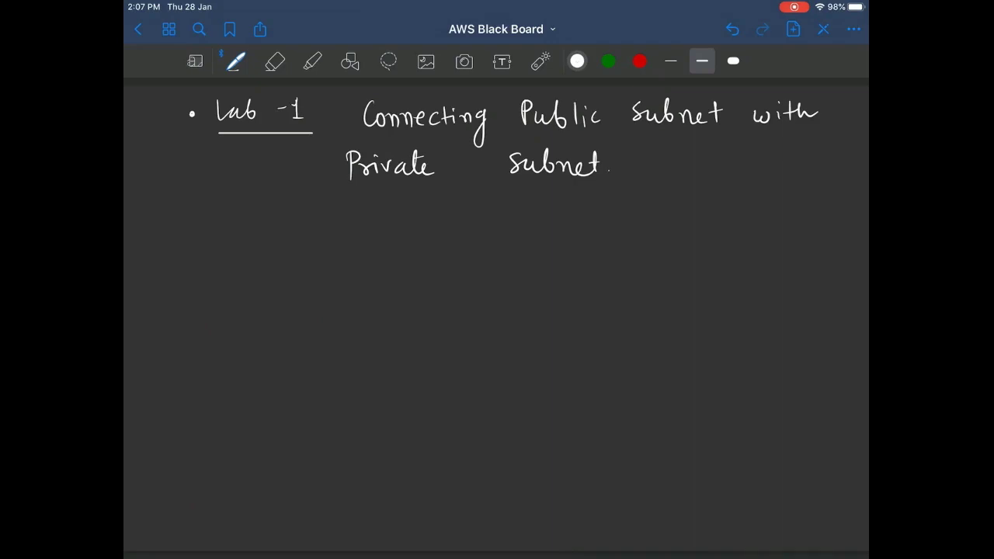
Step: Draw a large yellow rectangle with the shape tool below the Lab-1 heading
left_click(350, 61)
left_click(578, 61)
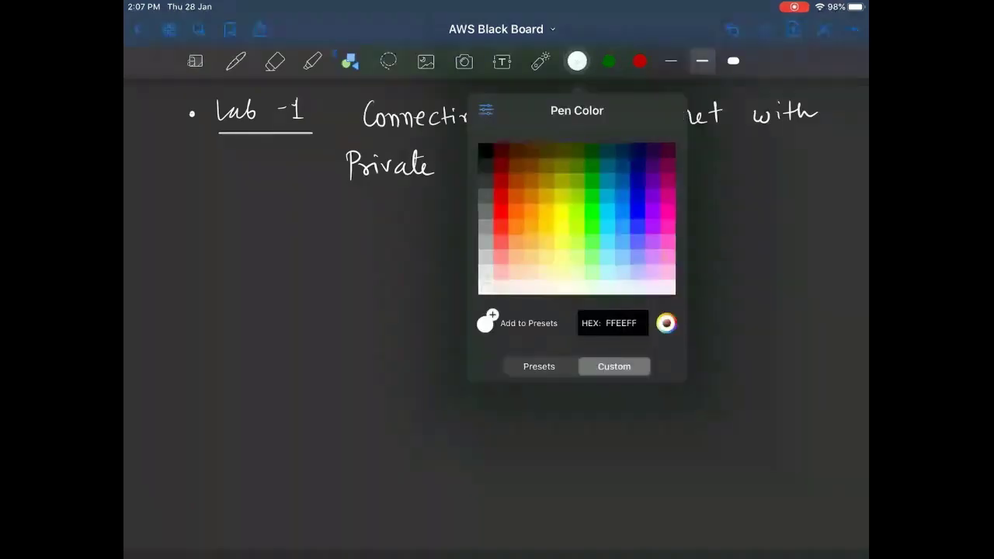
left_click(561, 210)
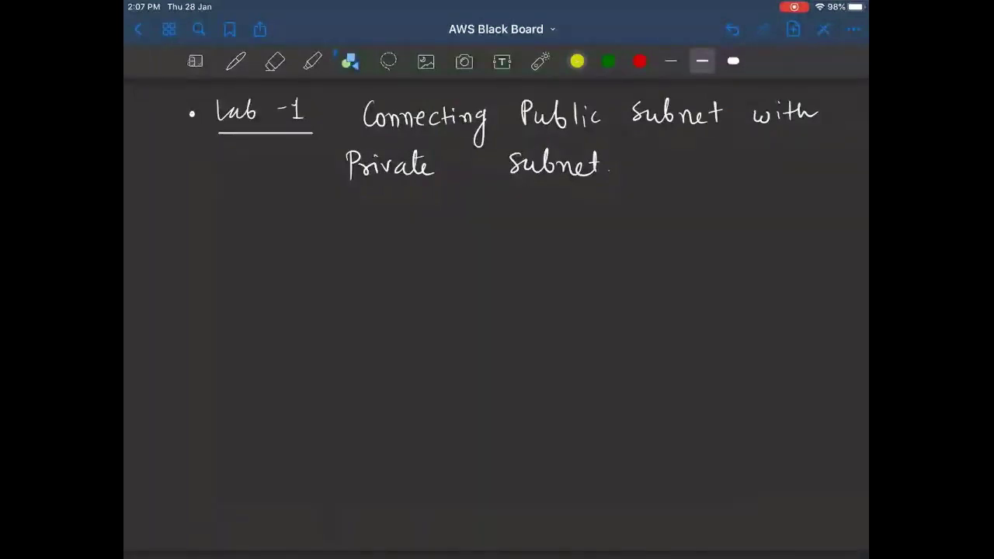
mouse_move(359, 204)
left_mouse_down()
mouse_move(665, 205)
mouse_move(361, 217)
mouse_move(365, 467)
mouse_move(696, 471)
left_mouse_up()
left_click_drag(663, 205, 672, 470)
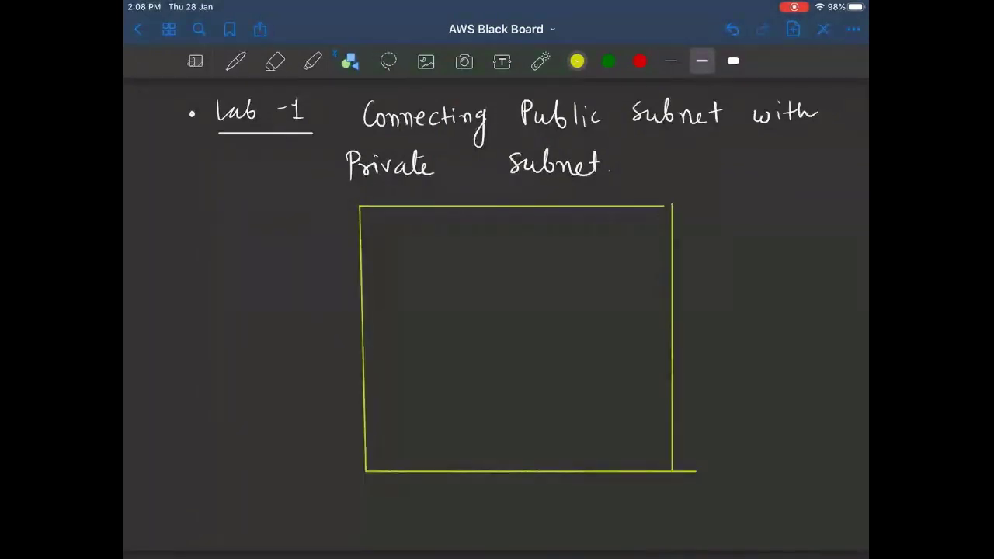
Step: Handwrite a yellow "VPC" label inside a cloud outline on the upper edge of the large rectangle
left_click(236, 62)
left_click_drag(388, 194, 398, 192)
mouse_move(408, 209)
left_mouse_down()
mouse_move(407, 195)
mouse_move(431, 204)
mouse_move(383, 185)
mouse_move(450, 190)
mouse_move(457, 203)
left_mouse_up()
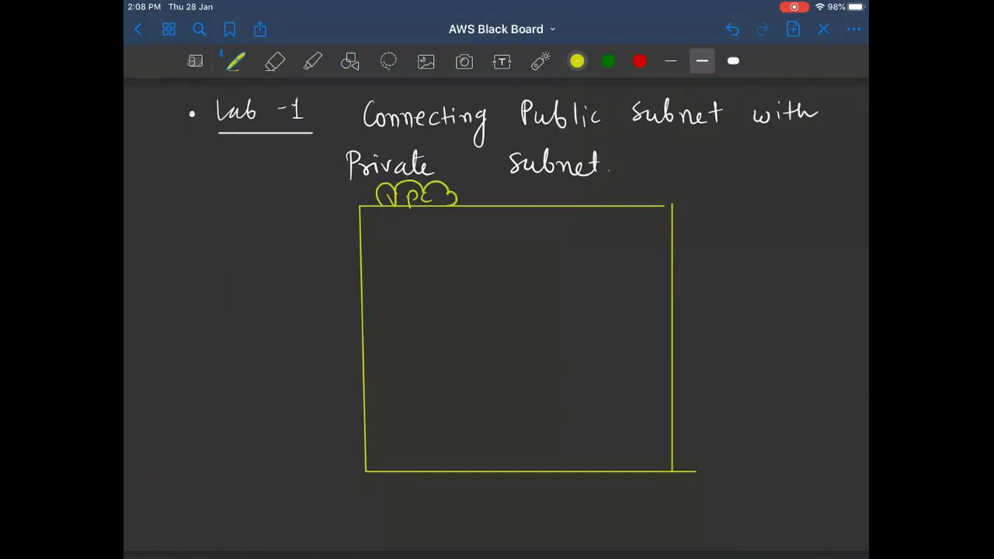
Step: Draw two yellow rectangles, one above the other, inside the VPC rectangle with the shape tool
left_click(350, 62)
left_click_drag(407, 235, 408, 327)
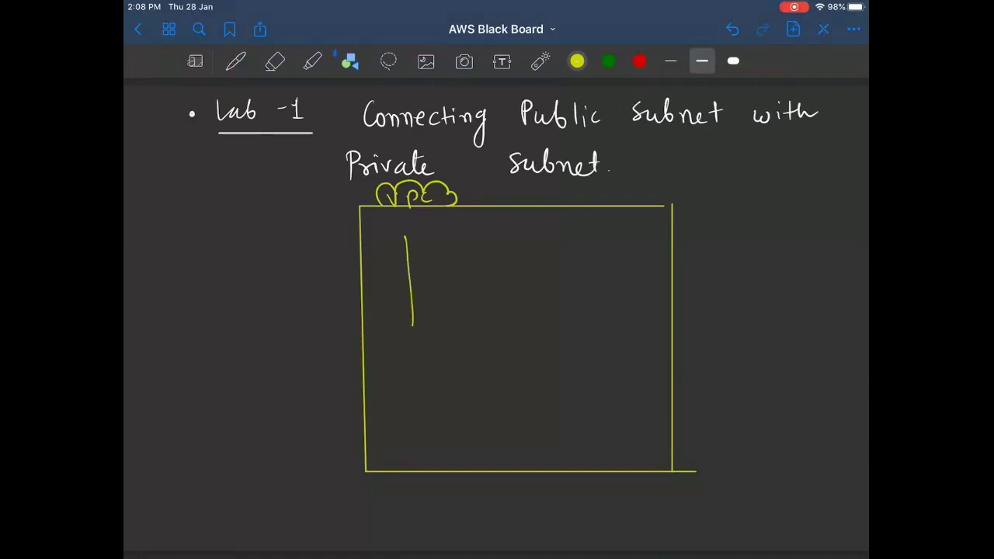
mouse_move(408, 235)
left_mouse_down()
mouse_move(619, 235)
mouse_move(622, 305)
left_mouse_up()
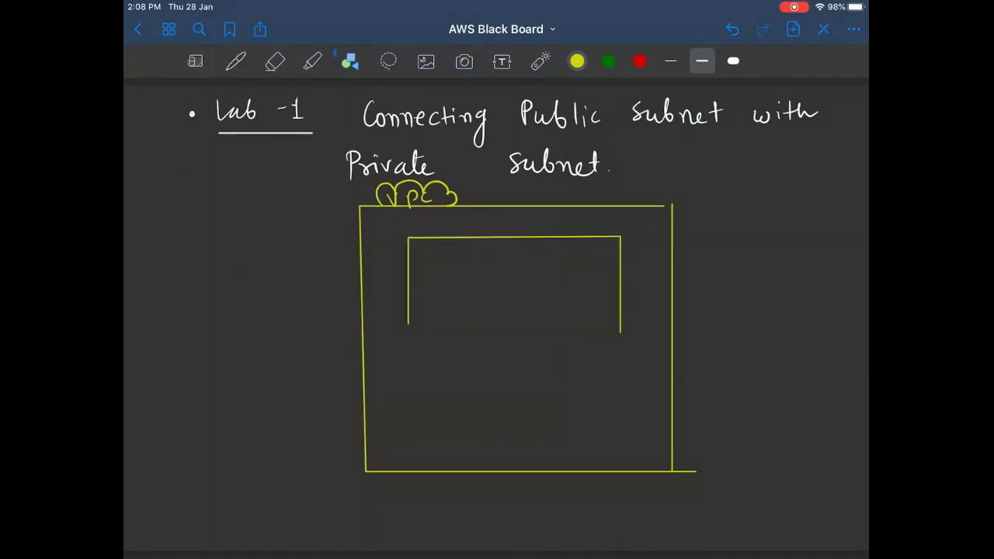
left_click_drag(408, 324, 628, 325)
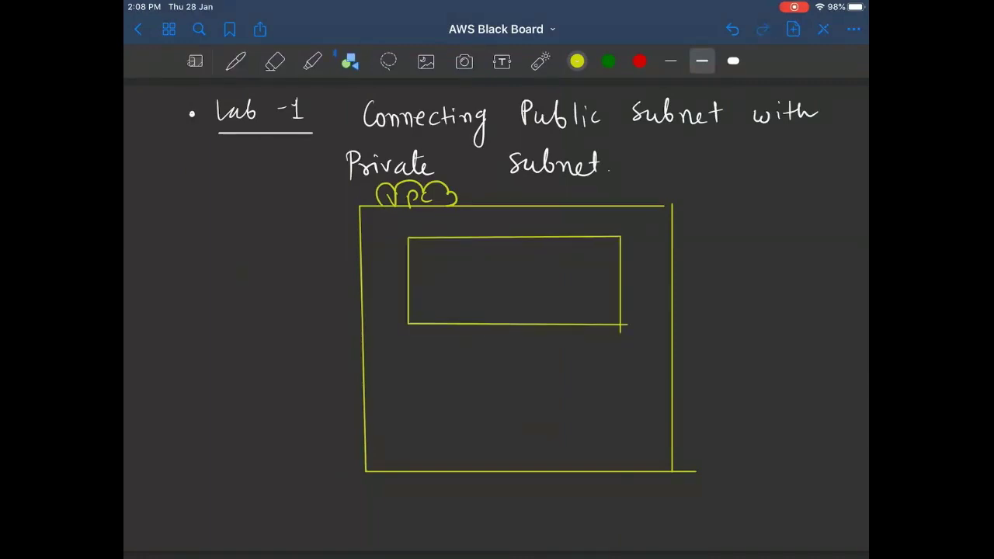
mouse_move(411, 362)
left_mouse_down()
mouse_move(415, 443)
mouse_move(628, 443)
left_mouse_up()
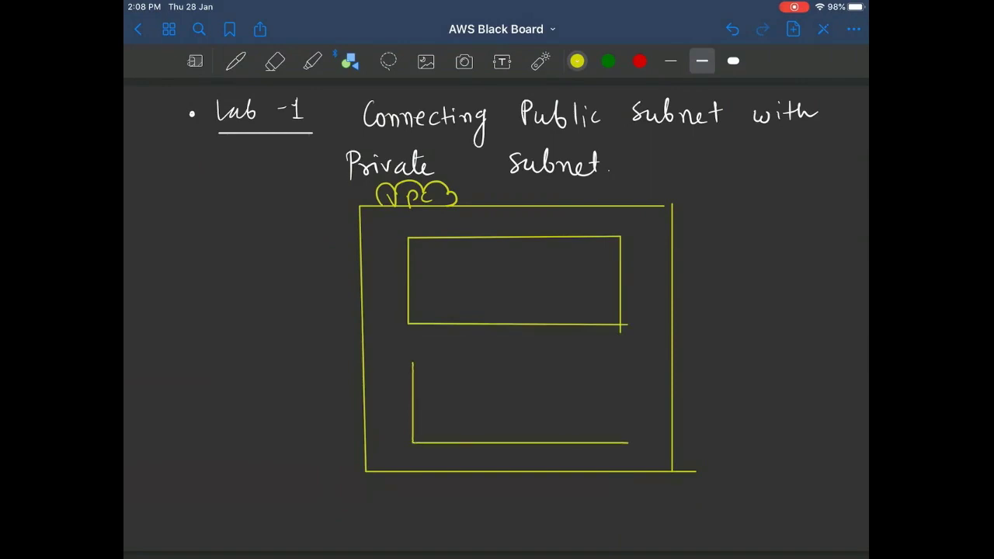
mouse_move(412, 362)
left_mouse_down()
mouse_move(528, 363)
mouse_move(627, 386)
mouse_move(628, 455)
left_mouse_up()
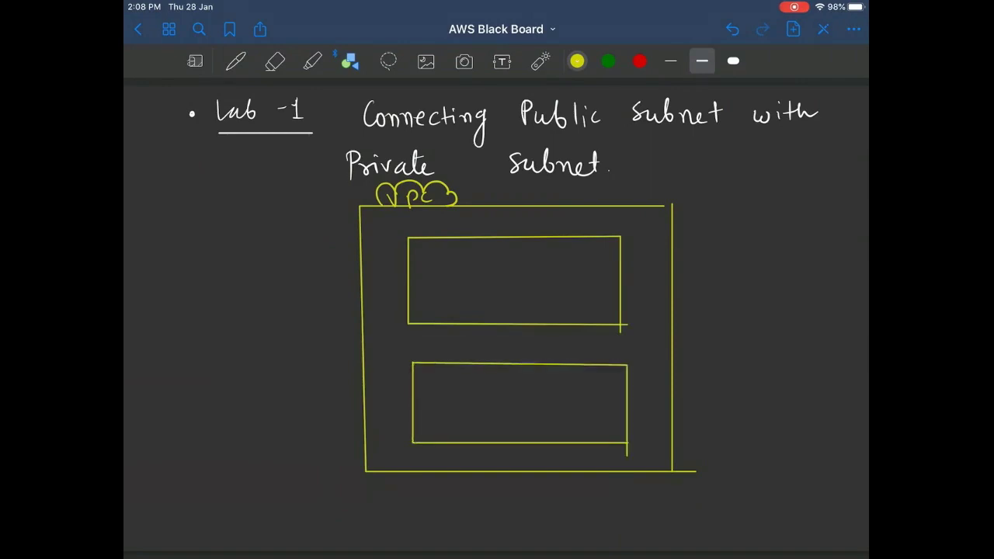
Step: Handwrite "Subnet 1" in the upper inner rectangle and "Subnet-2" in the lower one with a white pen
left_click(235, 61)
left_click(577, 62)
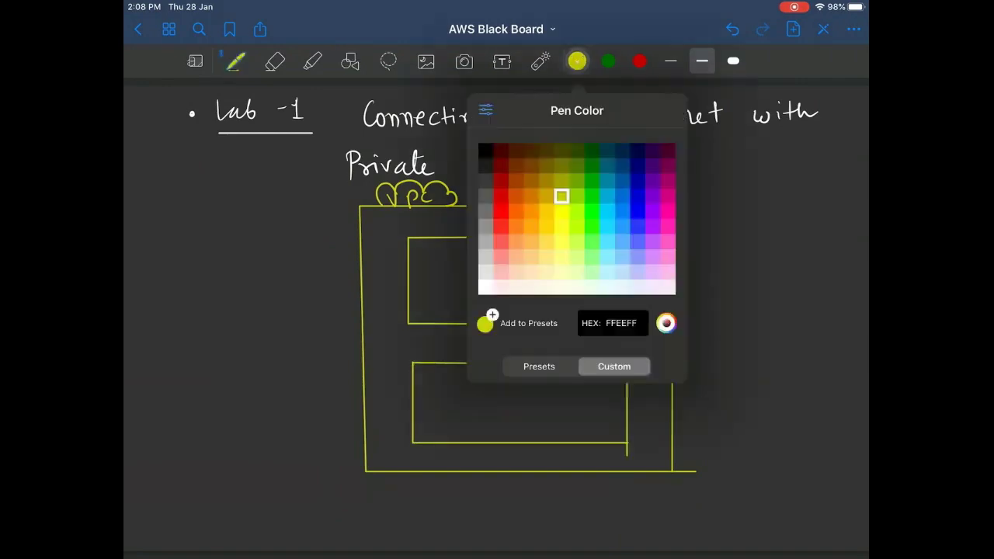
left_click(486, 287)
left_click(769, 272)
mouse_move(455, 259)
left_mouse_down()
mouse_move(445, 274)
mouse_move(486, 272)
left_mouse_up()
left_click_drag(487, 264, 505, 273)
mouse_move(509, 258)
left_mouse_down()
mouse_move(509, 273)
mouse_move(517, 262)
left_mouse_up()
mouse_move(530, 265)
left_mouse_down()
mouse_move(536, 260)
mouse_move(536, 275)
left_mouse_up()
mouse_move(456, 406)
left_mouse_down()
mouse_move(449, 419)
mouse_move(471, 421)
left_mouse_up()
mouse_move(473, 406)
left_mouse_down()
mouse_move(482, 421)
mouse_move(510, 412)
mouse_move(519, 419)
left_mouse_up()
left_click_drag(512, 411, 572, 419)
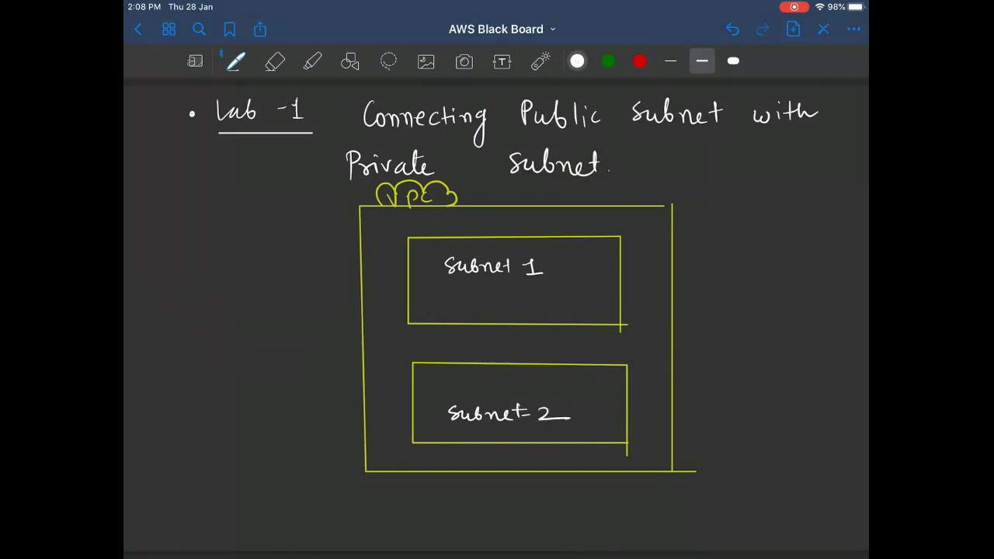
Step: Add "(Public)" in white handwriting after the Subnet 1 label
left_click(609, 61)
left_click(577, 61)
left_click_drag(561, 254, 556, 278)
mouse_move(568, 256)
left_mouse_down()
mouse_move(567, 273)
mouse_move(570, 264)
left_mouse_up()
left_click_drag(573, 261, 598, 275)
left_click_drag(603, 263, 611, 272)
left_click_drag(611, 254, 613, 279)
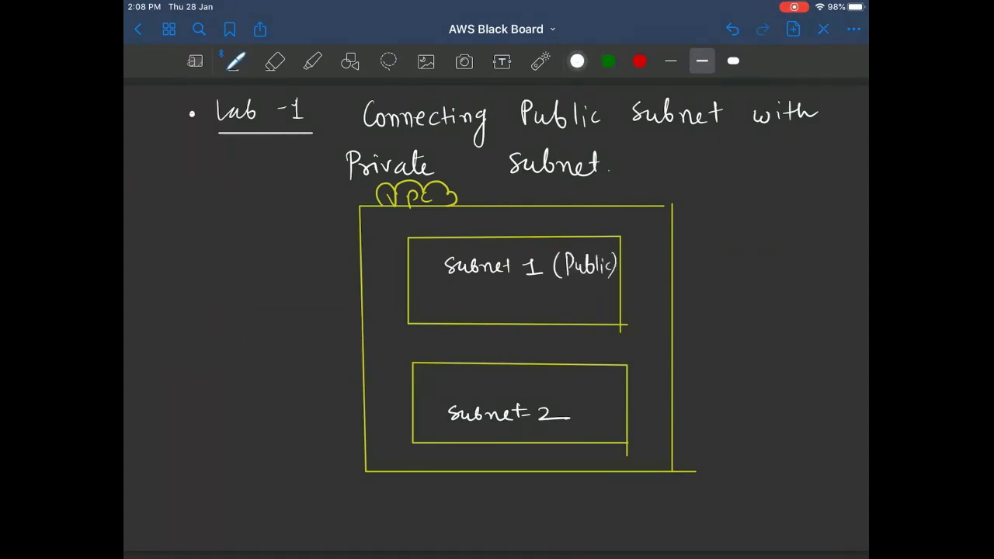
Step: Add "(Private)" in white handwriting after the Subnet 2 label
left_click_drag(569, 390, 567, 415)
mouse_move(574, 391)
left_mouse_down()
mouse_move(575, 412)
mouse_move(576, 403)
mouse_move(589, 408)
left_mouse_up()
left_click_drag(594, 401, 606, 408)
left_click_drag(611, 401, 623, 407)
mouse_move(628, 404)
left_mouse_down()
mouse_move(638, 407)
mouse_move(634, 397)
left_mouse_up()
mouse_move(639, 390)
left_mouse_down()
mouse_move(642, 409)
mouse_move(624, 428)
left_mouse_up()
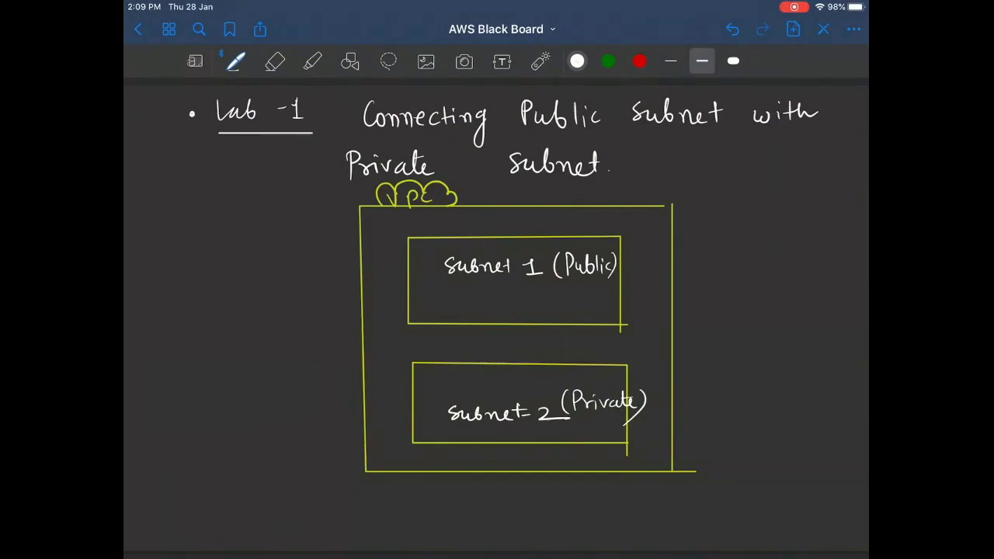
Step: Write the address range 10.0.0.0/16 beside the VPC cloud label
mouse_move(477, 187)
left_mouse_down()
mouse_move(477, 199)
mouse_move(565, 191)
left_mouse_up()
left_click(503, 198)
left_click(550, 196)
mouse_move(579, 186)
left_mouse_down()
mouse_move(567, 206)
mouse_move(596, 196)
left_mouse_up()
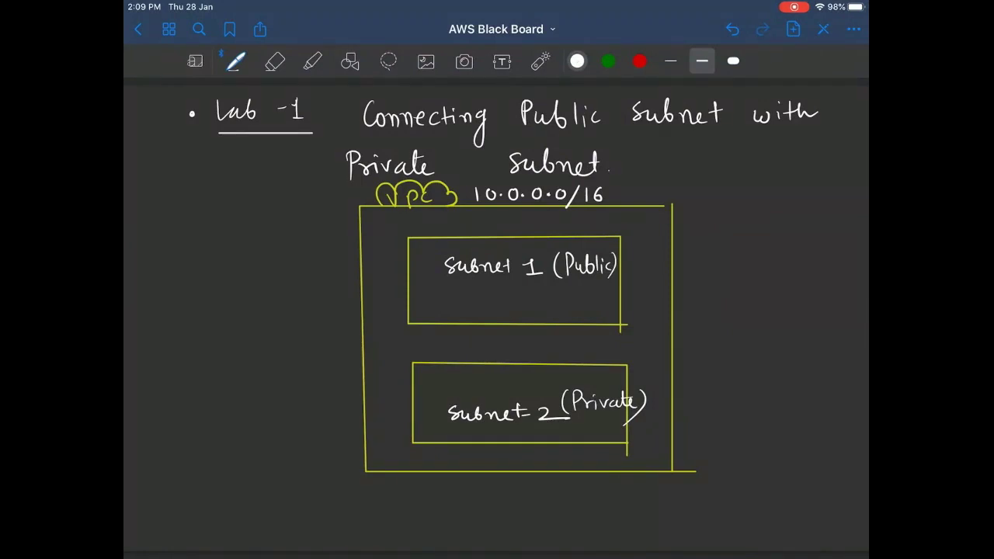
Step: Write the address range 10.0.0.0/24 under the Subnet 1 label
mouse_move(428, 296)
left_mouse_down()
mouse_move(428, 305)
mouse_move(444, 297)
left_mouse_up()
left_click(453, 303)
left_click_drag(468, 296, 563, 310)
left_click(473, 303)
left_click(497, 303)
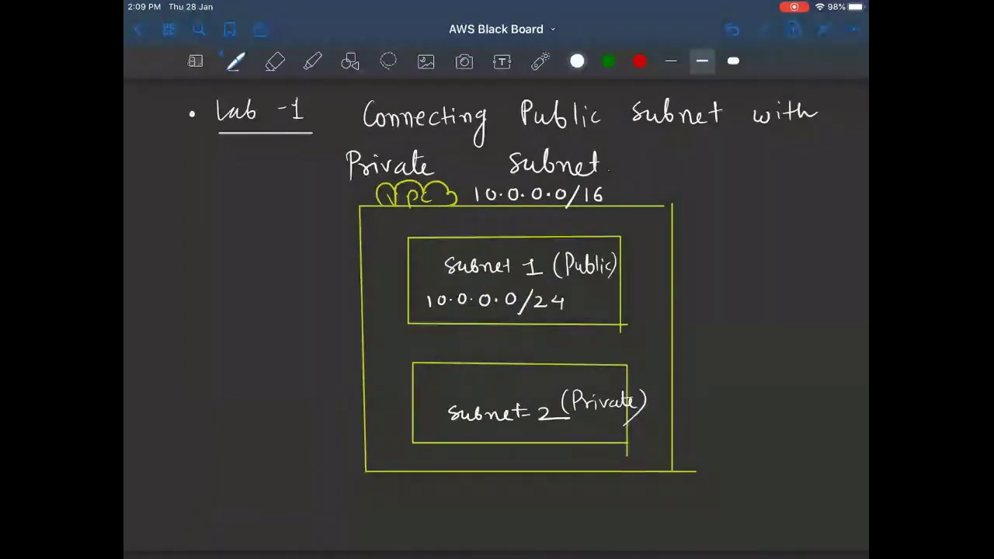
Step: Write the address range 10.0.0.1/24 above the Subnet 2 label
left_click(434, 373)
left_click_drag(434, 373, 436, 391)
left_click(460, 382)
mouse_move(450, 374)
left_mouse_down()
mouse_move(490, 376)
mouse_move(516, 395)
mouse_move(554, 381)
mouse_move(551, 390)
left_mouse_up()
left_click(480, 382)
left_click(501, 380)
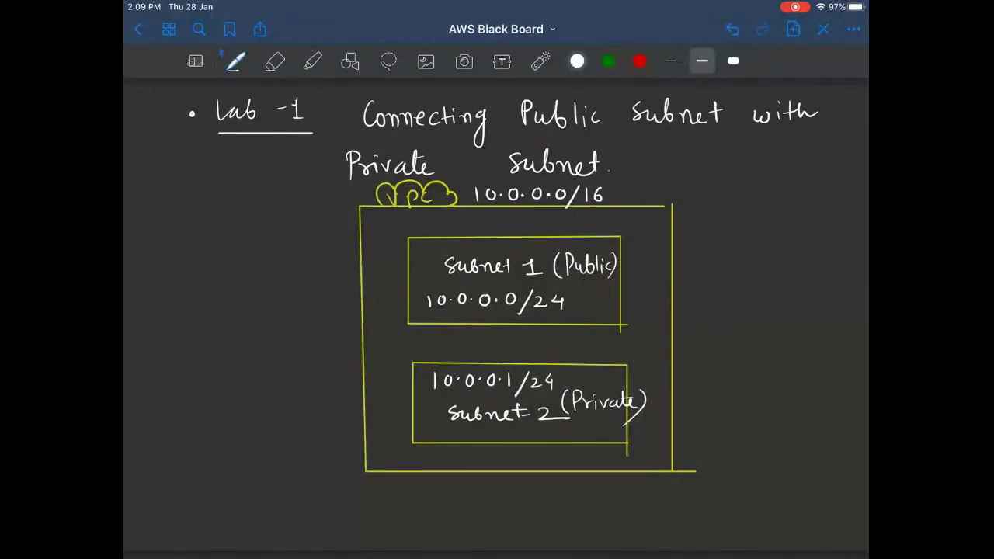
Step: Highlight the "(Private)" and "(Public)" labels in yellow
scroll(498, 311, "left", 2)
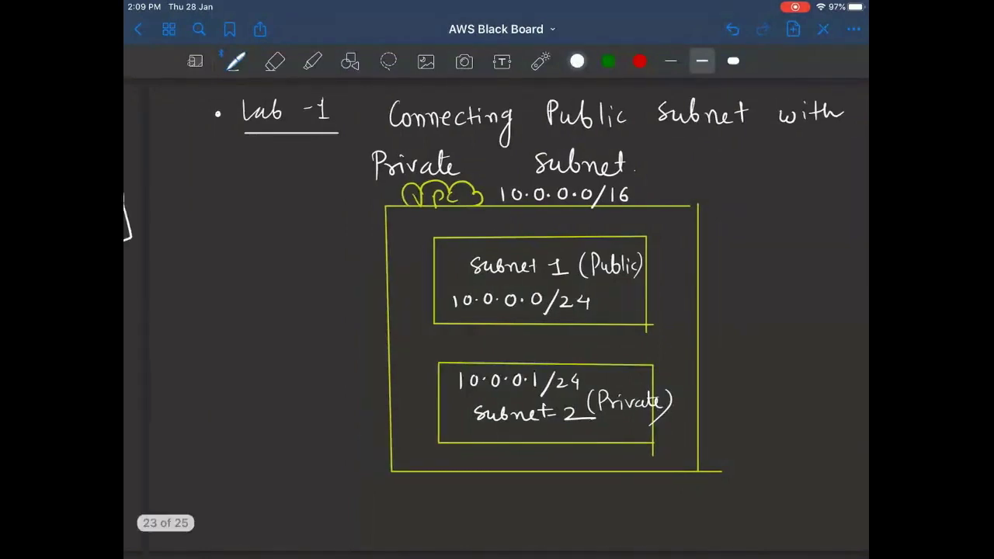
scroll(575, 379, "up", 5)
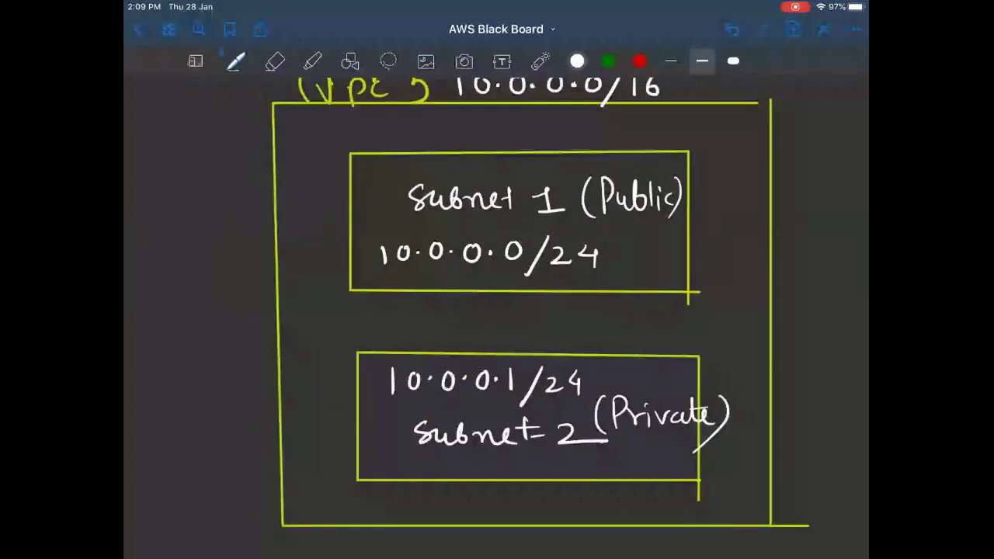
left_click(312, 61)
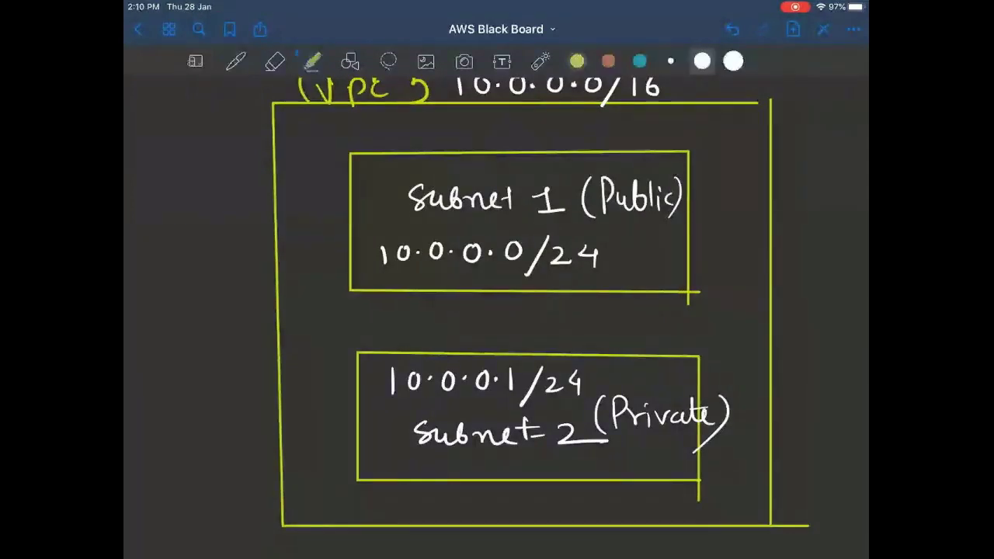
left_click_drag(594, 417, 715, 415)
mouse_move(587, 199)
left_mouse_down()
mouse_move(678, 193)
mouse_move(684, 203)
left_mouse_up()
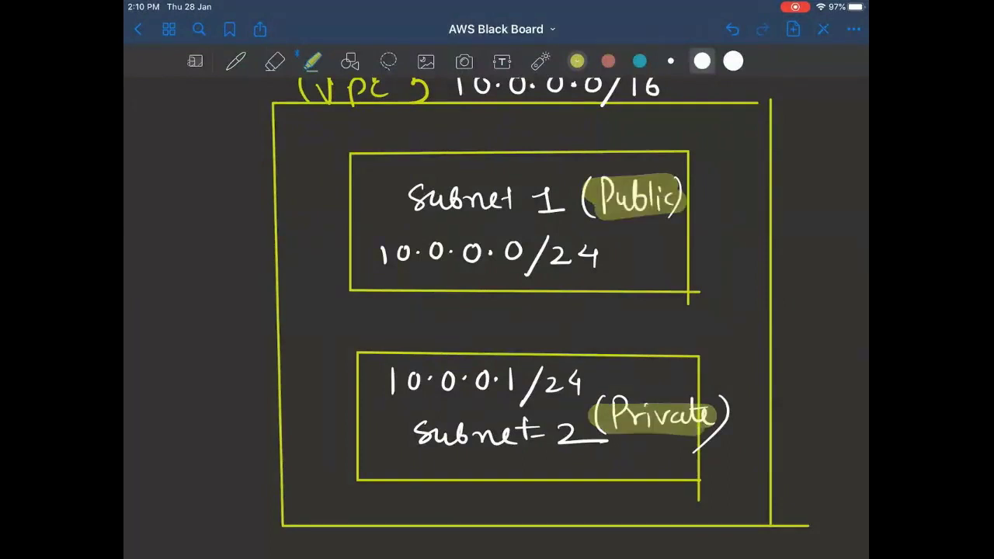
Step: Change the highlighter colour to a golden yellow and dab a spot below the start of Subnet 1's address
left_click(577, 61)
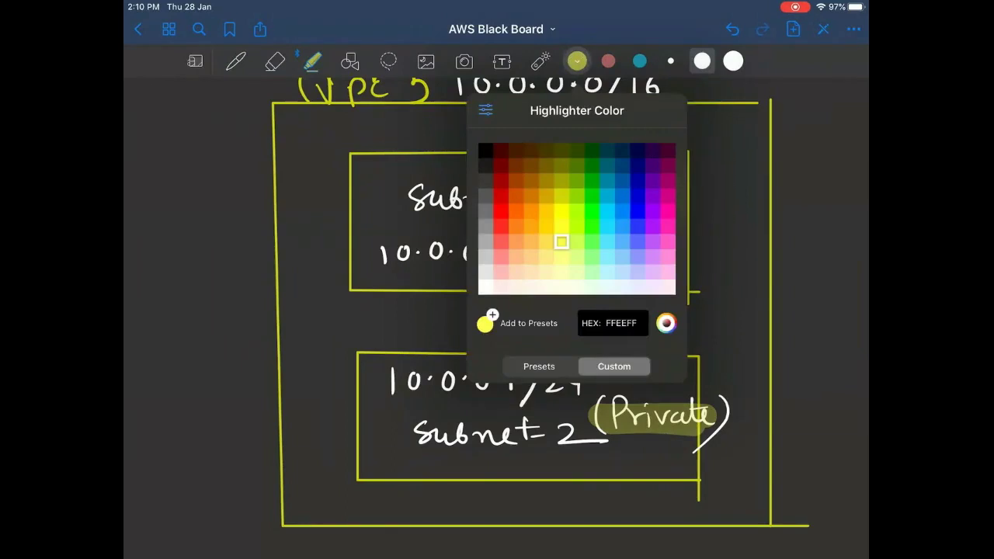
left_click(546, 227)
left_click(577, 62)
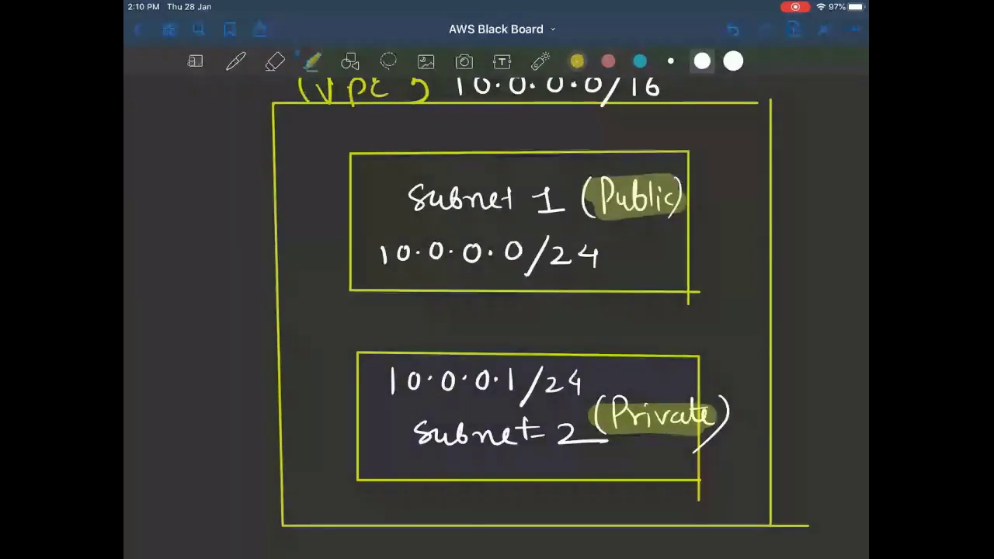
Step: Write a circled "EC2" in each subnet with the white pen and connect the two with a double-headed arrow
left_click(235, 61)
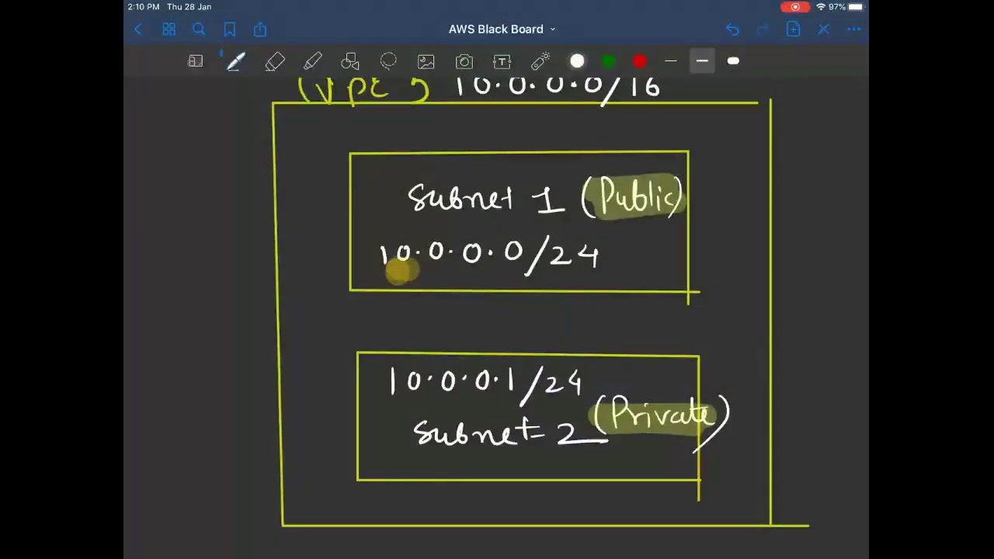
mouse_move(446, 273)
left_mouse_down()
mouse_move(446, 284)
mouse_move(477, 285)
left_mouse_up()
mouse_move(378, 449)
left_mouse_down()
mouse_move(383, 466)
mouse_move(388, 447)
mouse_move(403, 466)
mouse_move(428, 466)
left_mouse_up()
mouse_move(477, 267)
left_mouse_down()
mouse_move(464, 264)
mouse_move(482, 294)
mouse_move(478, 271)
left_mouse_up()
mouse_move(424, 454)
left_mouse_down()
mouse_move(414, 444)
mouse_move(370, 448)
mouse_move(429, 457)
left_mouse_up()
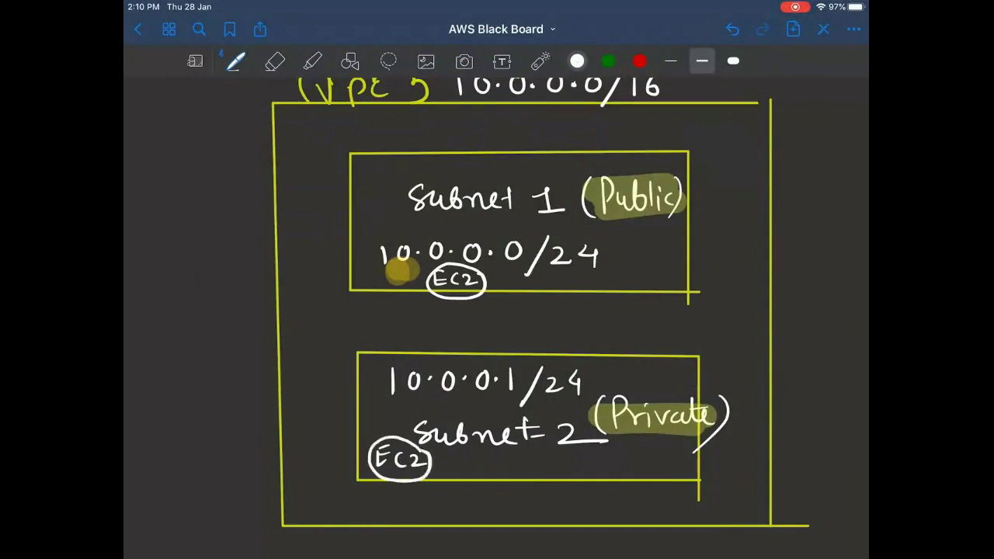
left_click_drag(442, 298, 402, 437)
mouse_move(432, 304)
left_mouse_down()
mouse_move(443, 298)
mouse_move(446, 313)
left_mouse_up()
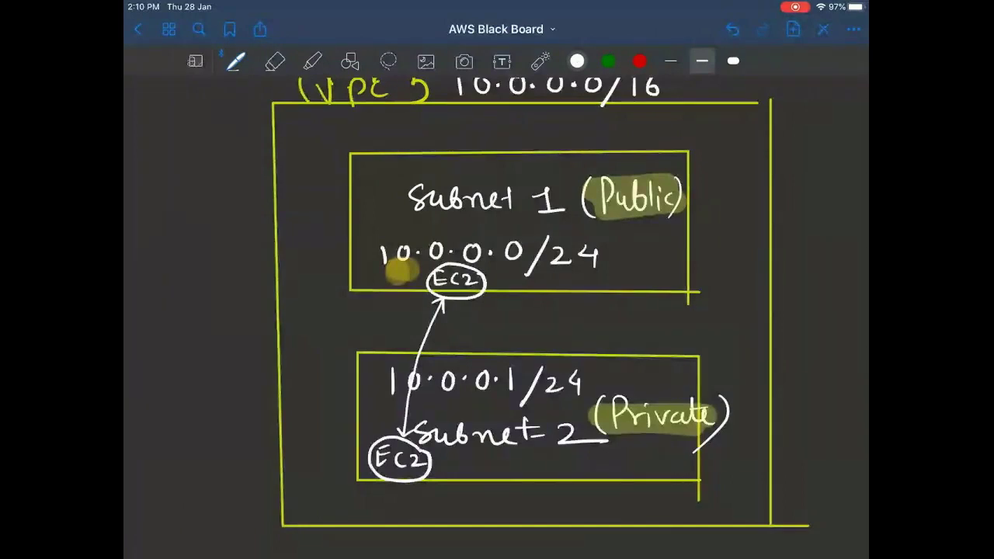
Step: Put a check mark beside the VPC cloud and write "1. VPC" as the first list item beside the diagram
scroll(520, 311, "down", 5)
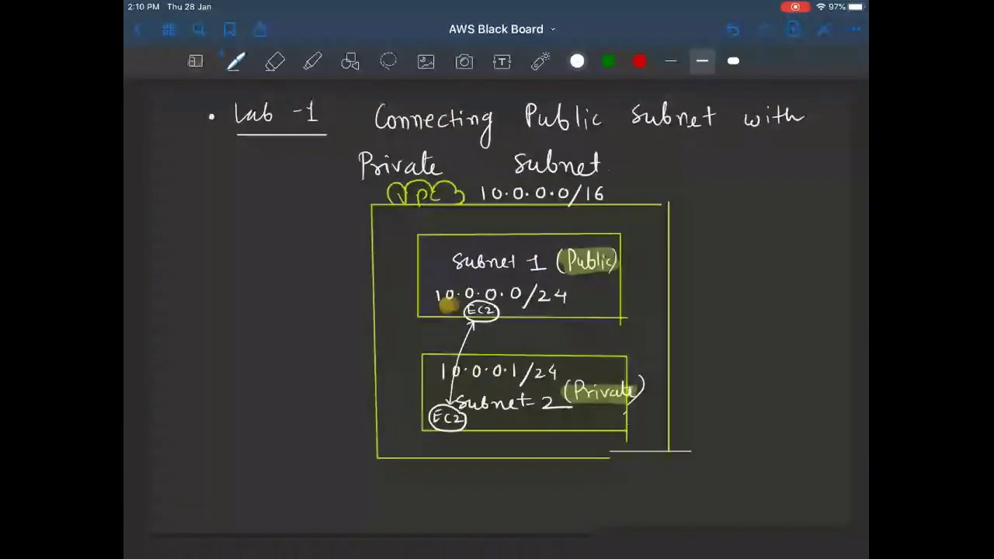
scroll(521, 310, "up", 2)
left_click_drag(335, 198, 358, 192)
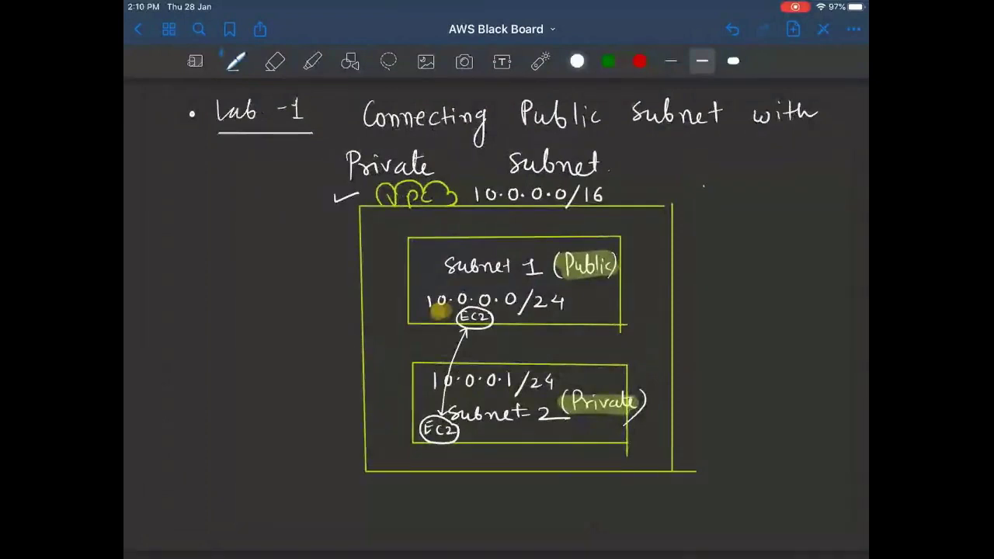
left_click_drag(145, 210, 140, 237)
left_click(159, 227)
left_click_drag(174, 216, 183, 216)
mouse_move(190, 217)
left_mouse_down()
mouse_move(189, 237)
mouse_move(190, 228)
left_mouse_up()
mouse_move(212, 217)
left_mouse_down()
mouse_move(204, 227)
mouse_move(214, 233)
left_mouse_up()
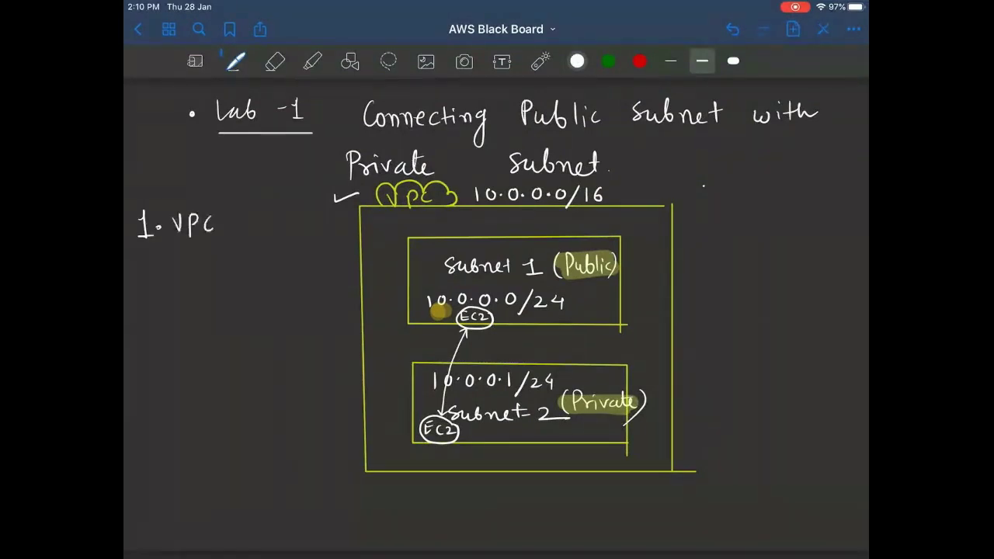
Step: Write the second list item "2. Subnet -(Public)" below "1. VPC"
left_click_drag(138, 271, 152, 284)
left_click(160, 279)
mouse_move(183, 266)
left_mouse_down()
mouse_move(174, 282)
mouse_move(238, 280)
left_mouse_up()
left_click_drag(241, 259, 246, 280)
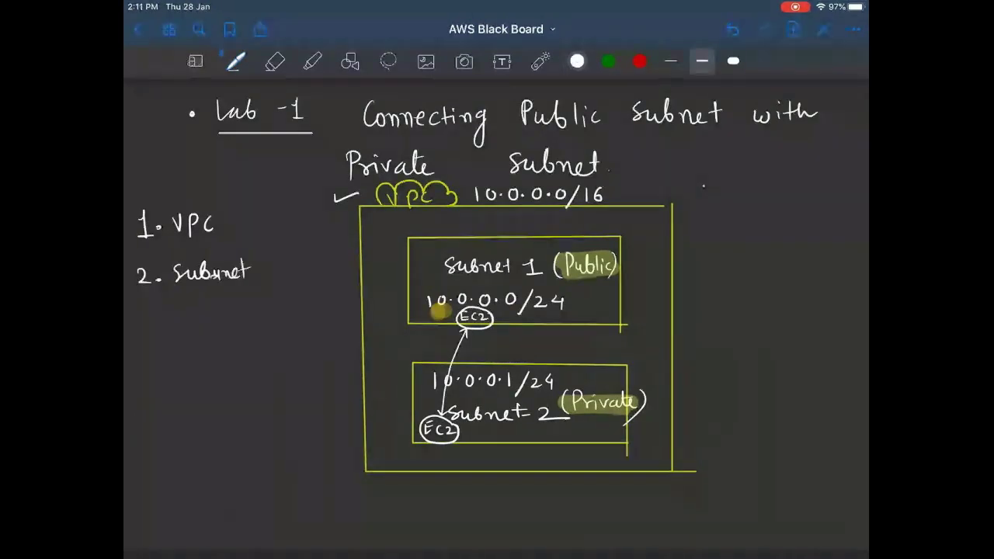
left_click_drag(256, 270, 268, 270)
left_click_drag(281, 259, 277, 281)
mouse_move(286, 279)
left_mouse_down()
mouse_move(292, 268)
mouse_move(345, 276)
left_mouse_up()
left_click_drag(339, 255, 335, 286)
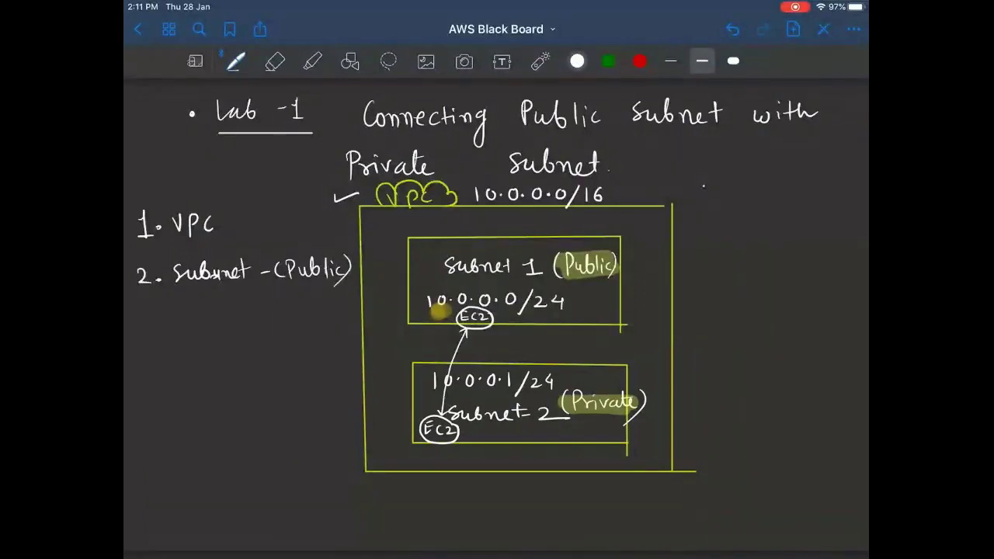
Step: Write "3. Subnet -" as the start of the third list item
left_click_drag(137, 308, 141, 325)
left_click(155, 320)
left_click_drag(182, 304, 173, 316)
left_click_drag(185, 312, 237, 318)
mouse_move(246, 303)
left_mouse_down()
mouse_move(246, 320)
mouse_move(251, 310)
mouse_move(270, 317)
left_mouse_up()
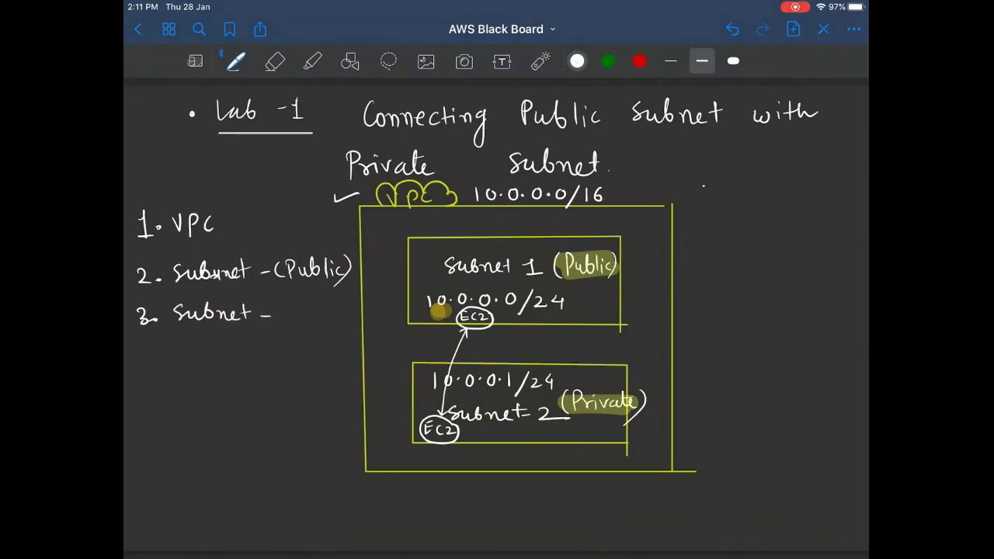
Step: Number the listed subnets 1 and 2 over their dashes, and complete the third item with "-(Private)"
left_click_drag(265, 264, 266, 280)
left_click_drag(262, 281, 273, 281)
mouse_move(263, 319)
left_mouse_down()
mouse_move(275, 328)
mouse_move(288, 319)
left_mouse_up()
mouse_move(304, 307)
left_mouse_down()
mouse_move(301, 328)
mouse_move(313, 323)
left_mouse_up()
left_click_drag(315, 319, 355, 321)
mouse_move(348, 316)
left_mouse_down()
mouse_move(360, 314)
mouse_move(358, 331)
left_mouse_up()
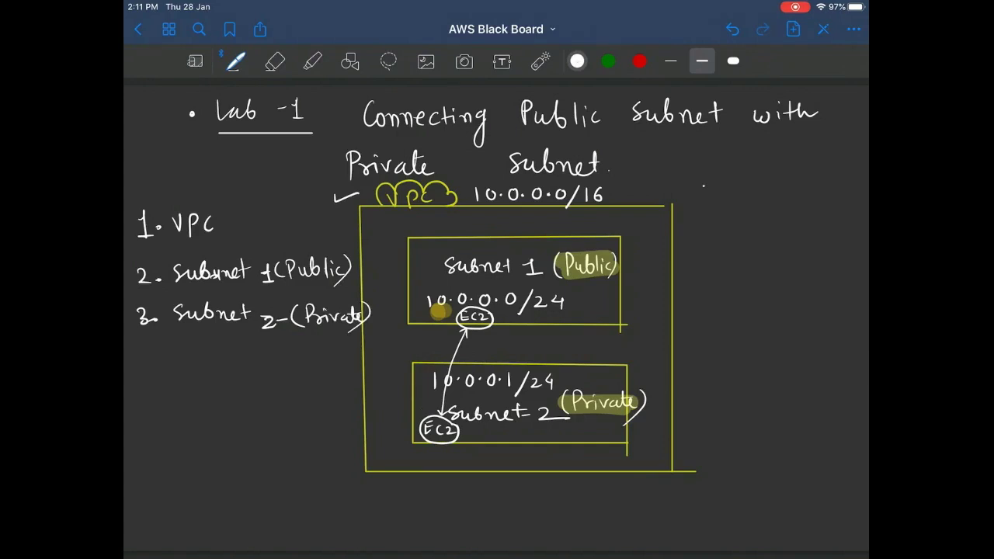
Step: Draw two arrows branching up from the Subnet 1 list item and label them "Priv." and "Public"
mouse_move(256, 258)
left_mouse_down()
mouse_move(254, 200)
mouse_move(262, 211)
left_mouse_up()
left_click_drag(256, 258, 305, 216)
left_click_drag(292, 219, 302, 229)
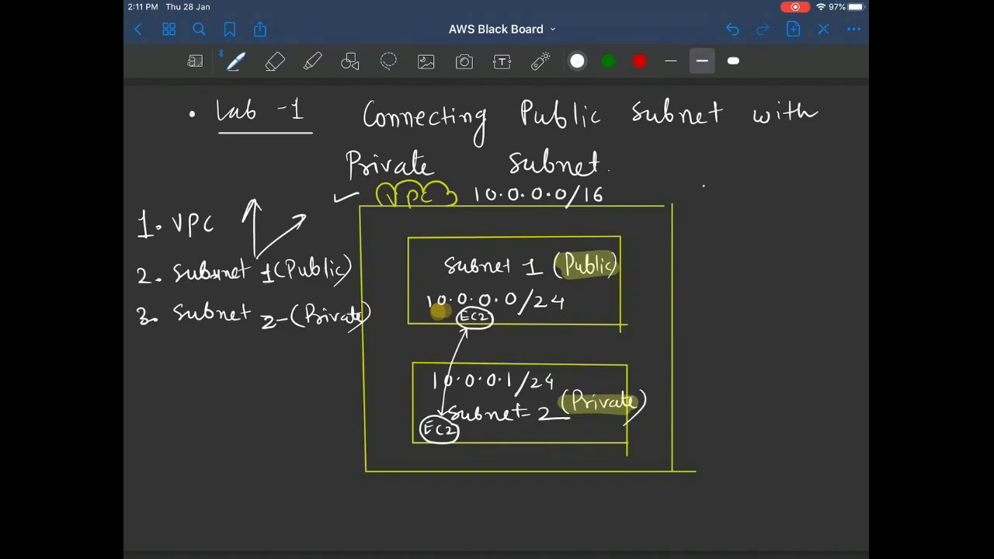
left_click_drag(232, 168, 232, 188)
mouse_move(231, 168)
left_mouse_down()
mouse_move(233, 179)
mouse_move(254, 184)
left_mouse_up()
mouse_move(258, 173)
left_mouse_down()
mouse_move(283, 212)
mouse_move(300, 204)
left_mouse_up()
mouse_move(301, 186)
left_mouse_down()
mouse_move(306, 204)
mouse_move(317, 202)
left_mouse_up()
left_click_drag(326, 196, 324, 203)
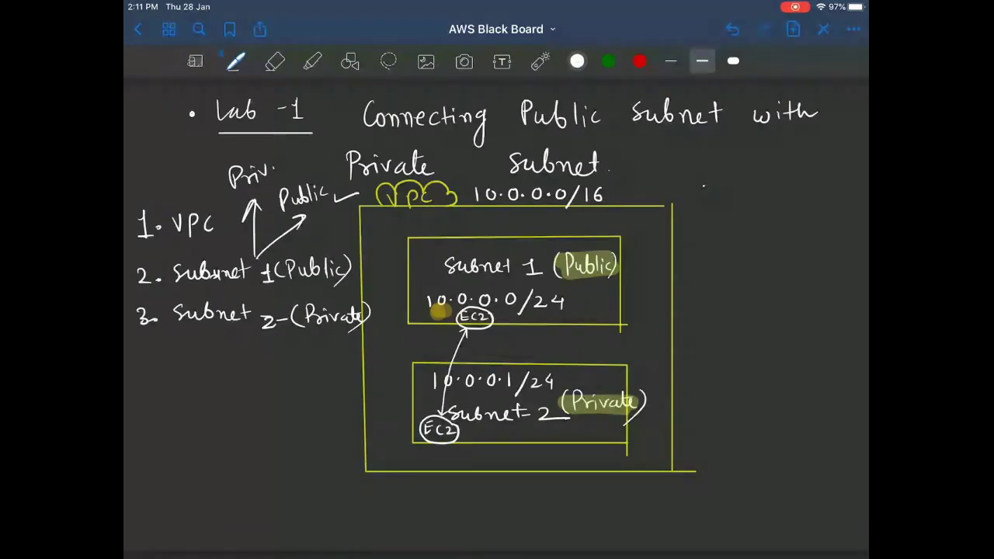
Step: Circle the Subnet 1 and Subnet 2 list items and draw an arrow down from the Subnet 2 item to the word "Private"
mouse_move(137, 260)
left_mouse_down()
mouse_move(162, 297)
mouse_move(345, 296)
mouse_move(354, 250)
mouse_move(171, 247)
mouse_move(138, 256)
left_mouse_up()
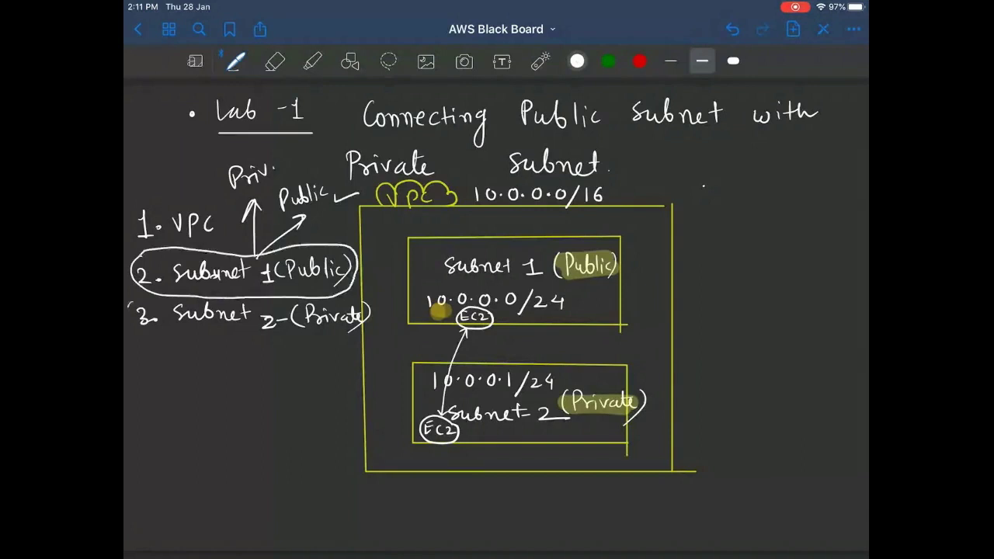
mouse_move(129, 307)
left_mouse_down()
mouse_move(247, 346)
mouse_move(370, 332)
mouse_move(337, 300)
mouse_move(131, 306)
left_mouse_up()
mouse_move(233, 349)
left_mouse_down()
mouse_move(224, 382)
mouse_move(235, 375)
mouse_move(193, 417)
mouse_move(194, 407)
mouse_move(279, 407)
mouse_move(270, 394)
left_mouse_up()
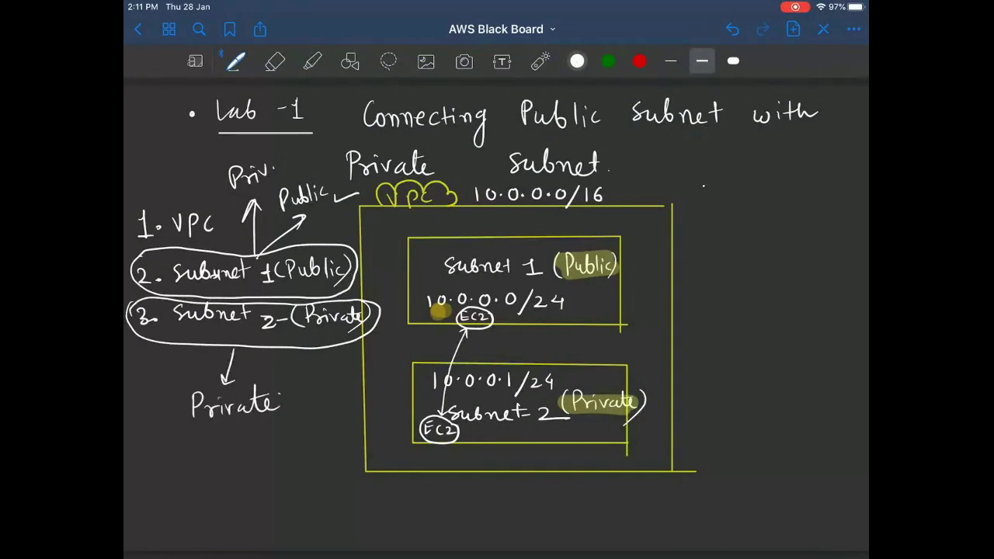
Step: Write "Public IP" with a cross, and complete "Private" as "Private IP" with a check mark
mouse_move(194, 443)
left_mouse_down()
mouse_move(195, 466)
mouse_move(199, 453)
left_mouse_up()
left_click_drag(207, 447, 227, 459)
mouse_move(236, 436)
left_mouse_down()
mouse_move(236, 454)
mouse_move(297, 453)
left_mouse_up()
left_click_drag(307, 433, 308, 444)
left_click(156, 447)
left_click_drag(159, 449, 178, 469)
left_click_drag(175, 443, 156, 480)
mouse_move(302, 388)
left_mouse_down()
mouse_move(299, 410)
mouse_move(319, 397)
left_mouse_up()
left_click_drag(140, 403, 179, 386)
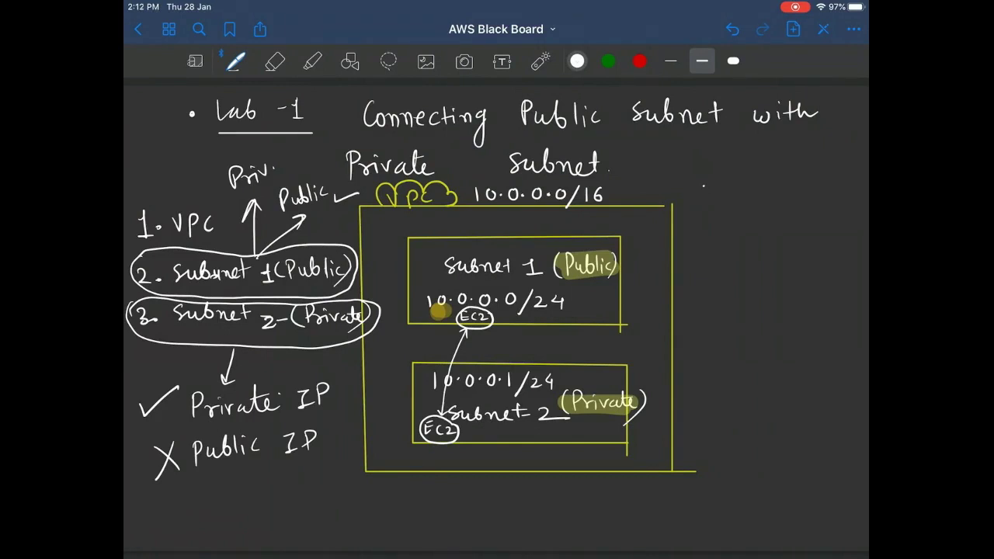
Step: Move the "Lab-2 Connecting VPC1 with VPC-2" heading from page 24 to page 25 by lassoing, cutting and pasting it
scroll(394, 311, "right", 3)
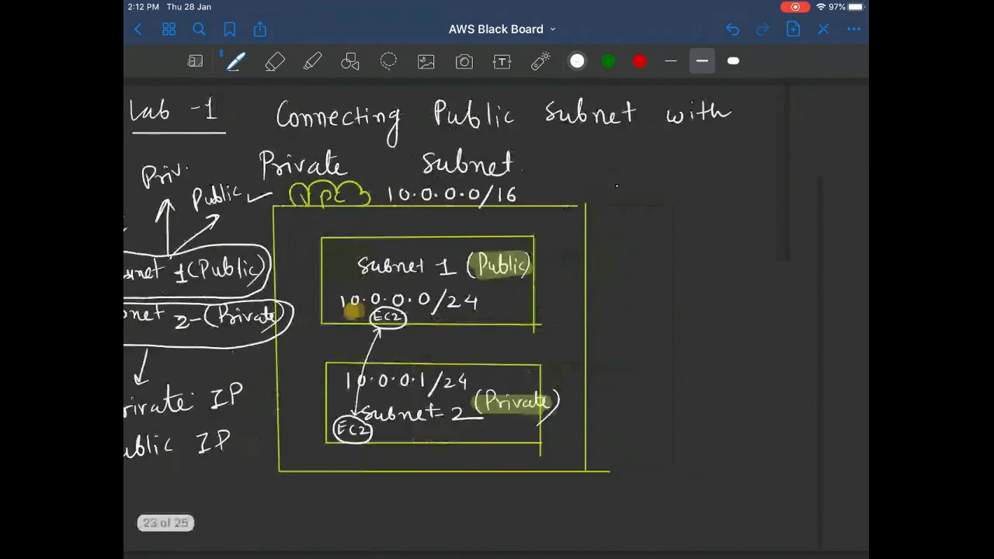
scroll(496, 311, "right", 5)
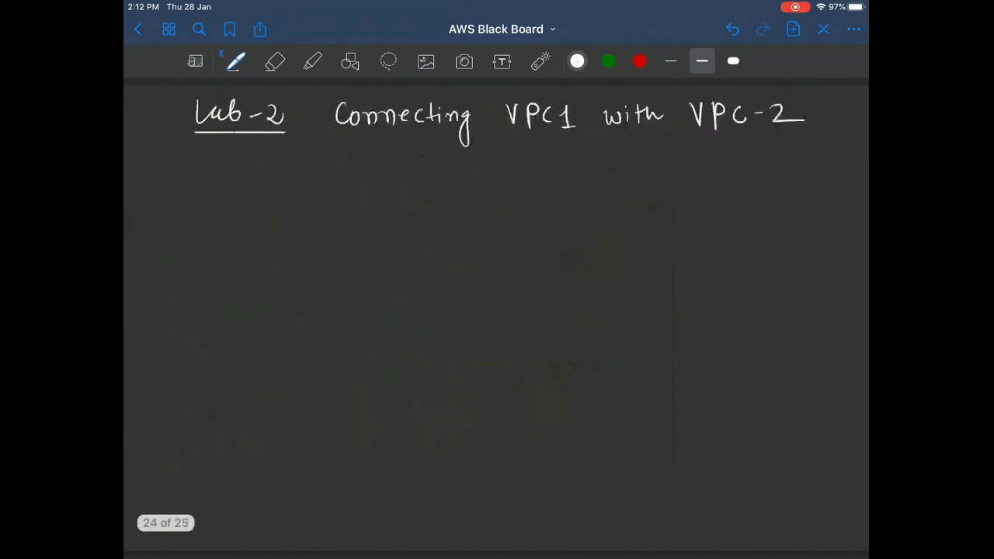
left_click(389, 62)
mouse_move(190, 129)
left_mouse_down()
mouse_move(761, 162)
mouse_move(733, 101)
mouse_move(435, 101)
left_mouse_up()
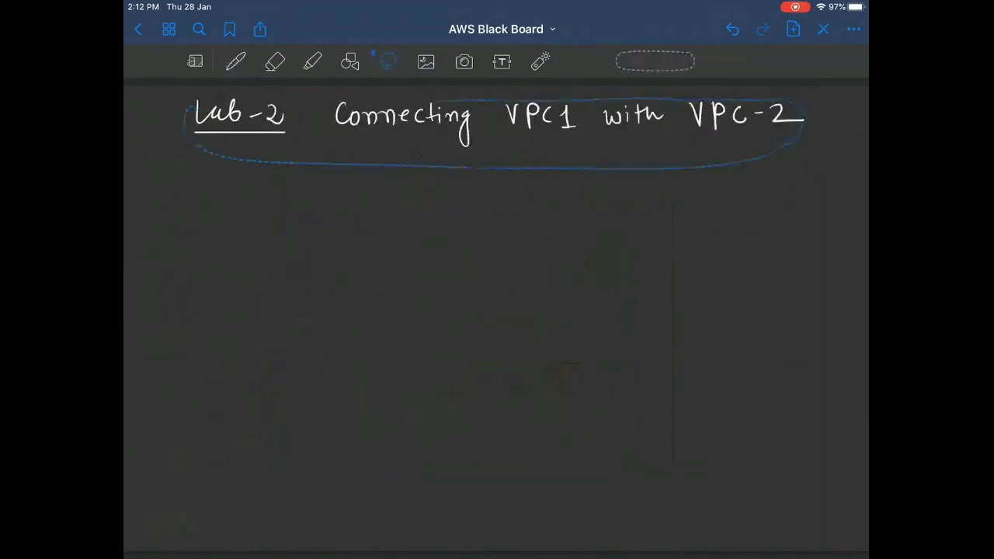
left_click_drag(336, 99, 195, 108)
left_click(567, 72)
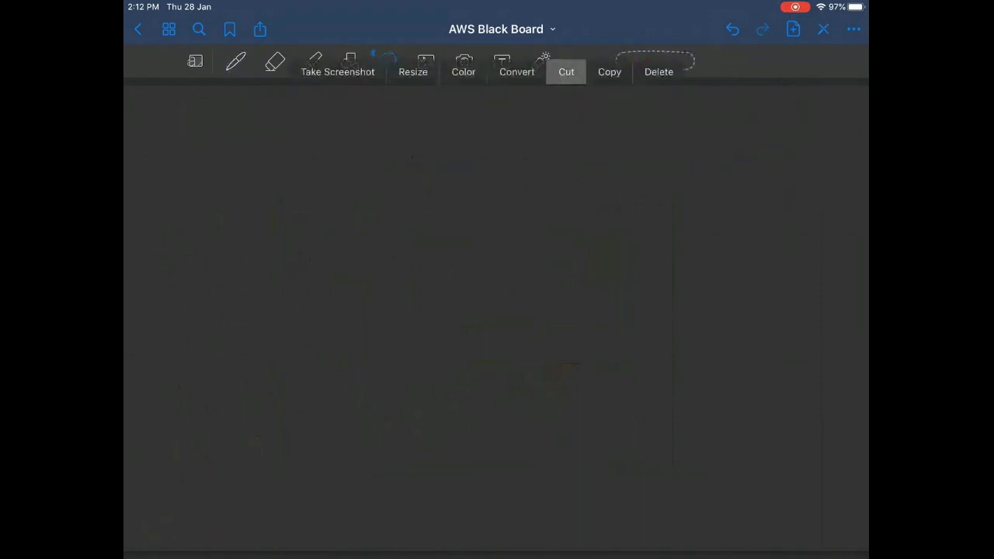
scroll(496, 311, "right", 5)
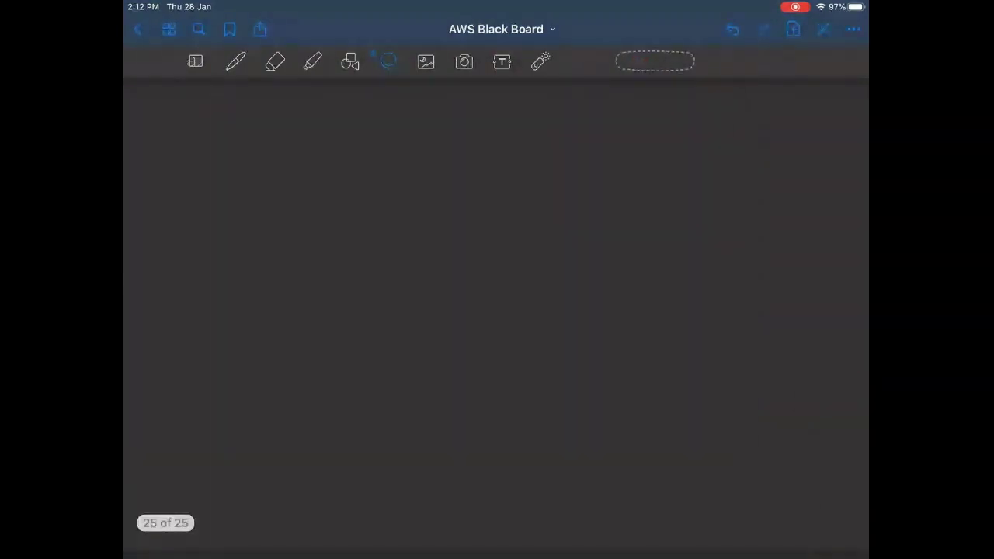
left_click(420, 125)
left_click(443, 98)
scroll(495, 311, "left", 3)
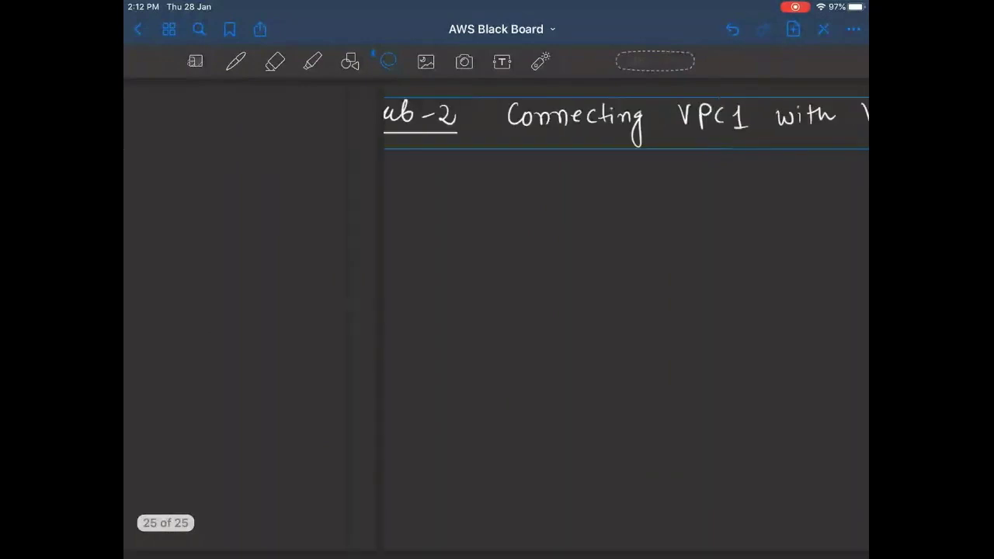
scroll(496, 311, "right", 3)
scroll(495, 311, "left", 5)
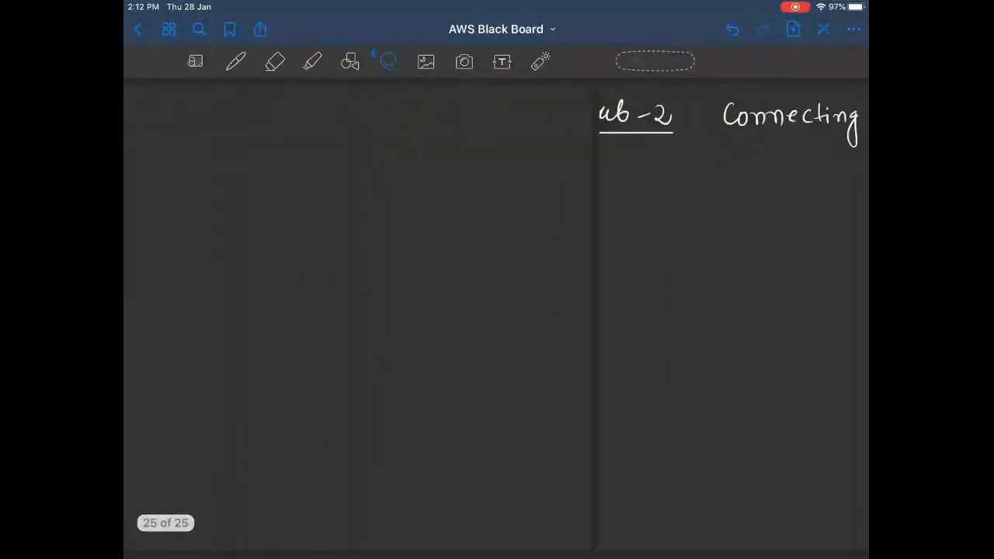
Step: Draw a large white rectangle with the pen in the middle of the emptied page 24
left_click(236, 62)
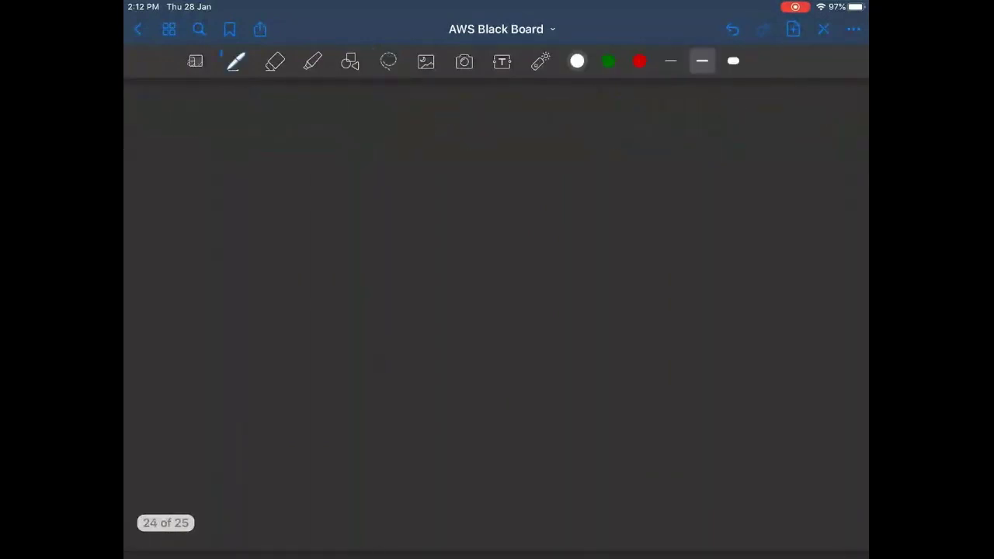
scroll(496, 311, "left", 3)
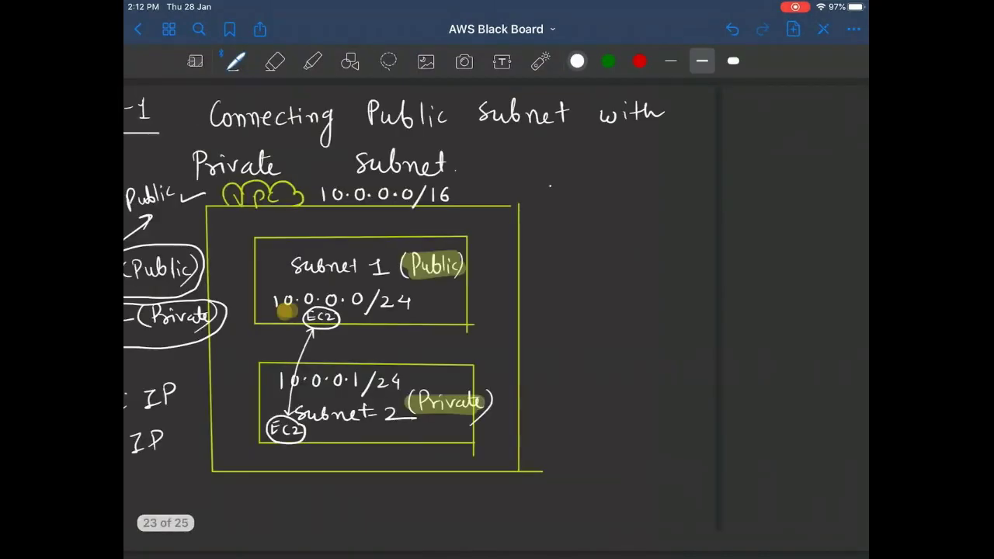
scroll(394, 311, "left", 2)
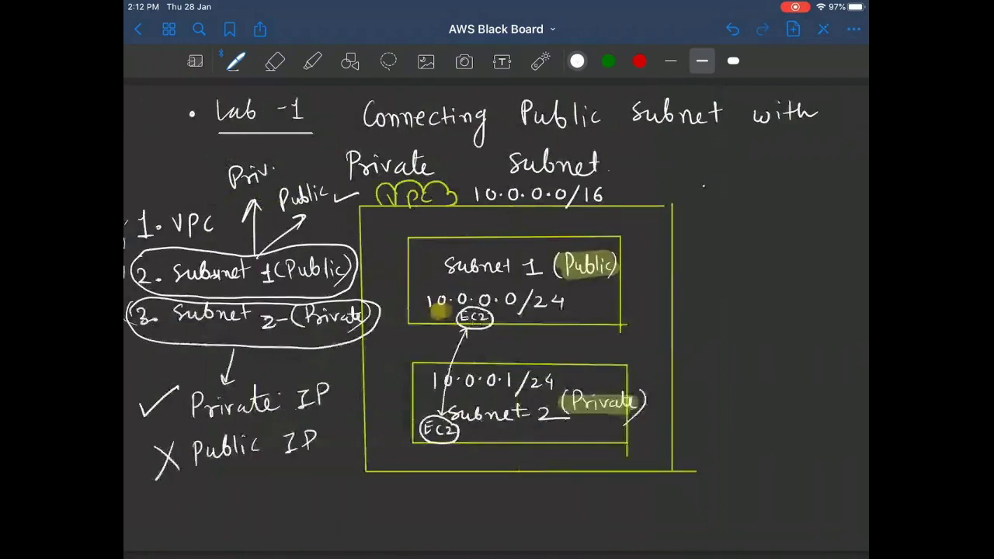
scroll(495, 319, "down", 5)
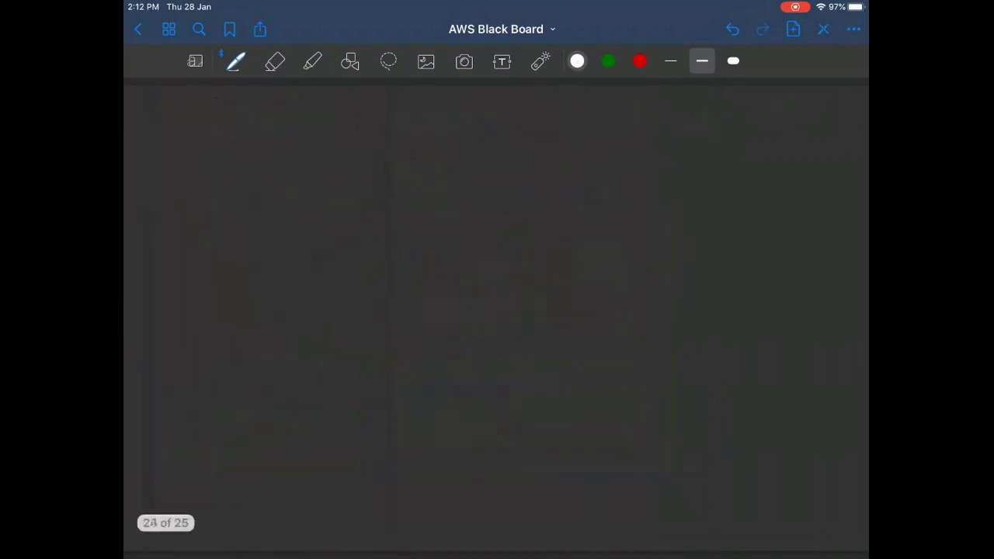
mouse_move(373, 129)
left_mouse_down()
mouse_move(383, 462)
mouse_move(650, 134)
mouse_move(661, 461)
mouse_move(385, 467)
left_mouse_up()
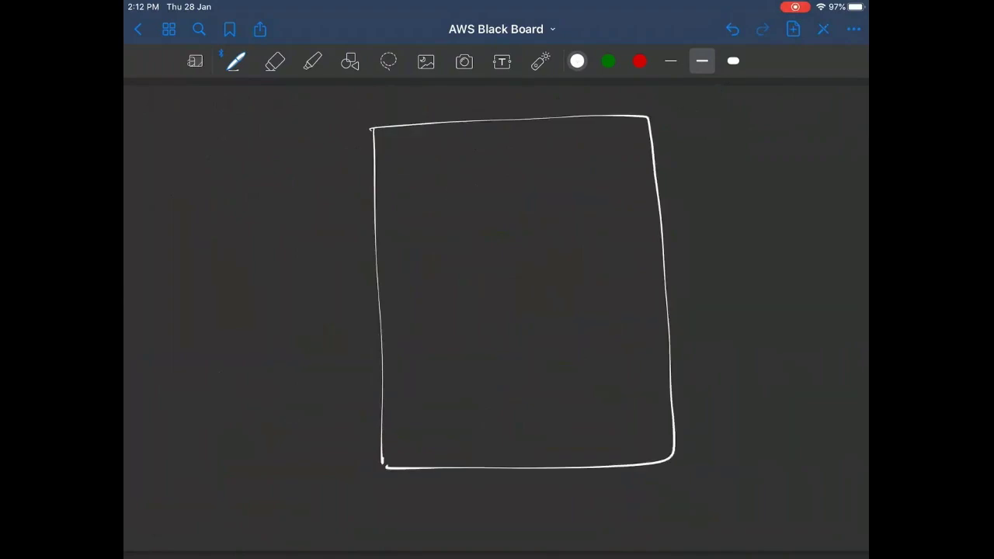
Step: Write "Public" in the rectangle's upper half and "Private" in its lower half, and enclose each word in an ellipse
mouse_move(450, 175)
left_mouse_down()
mouse_move(451, 196)
mouse_move(482, 188)
mouse_move(501, 201)
left_mouse_up()
key("ctrl+z")
mouse_move(510, 175)
left_mouse_down()
mouse_move(513, 202)
mouse_move(536, 201)
left_mouse_up()
left_click_drag(462, 357, 463, 384)
mouse_move(463, 356)
left_mouse_down()
mouse_move(466, 371)
mouse_move(561, 378)
mouse_move(546, 355)
left_mouse_up()
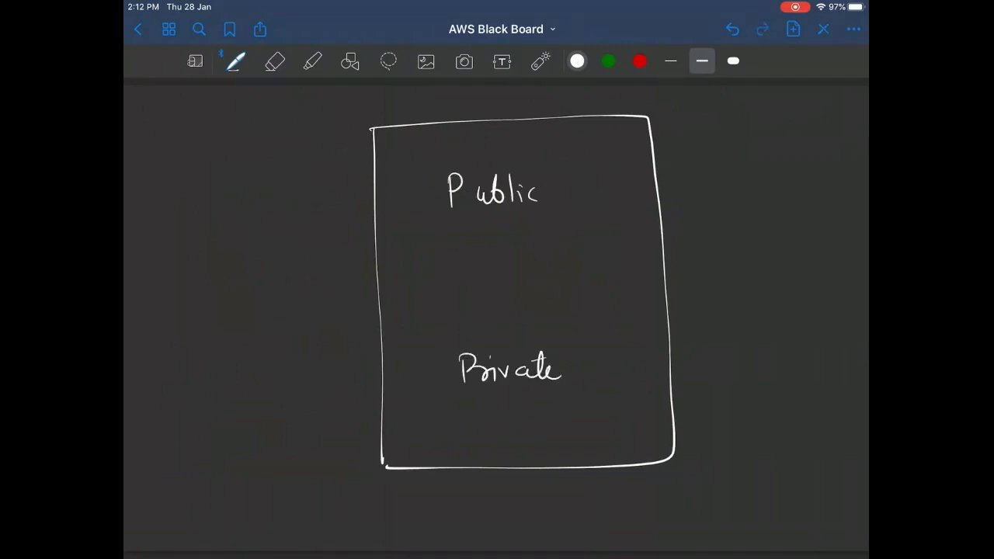
mouse_move(596, 335)
left_mouse_down()
mouse_move(605, 342)
mouse_move(517, 413)
mouse_move(621, 336)
left_mouse_up()
mouse_move(550, 156)
left_mouse_down()
mouse_move(451, 148)
mouse_move(627, 185)
mouse_move(513, 141)
left_mouse_up()
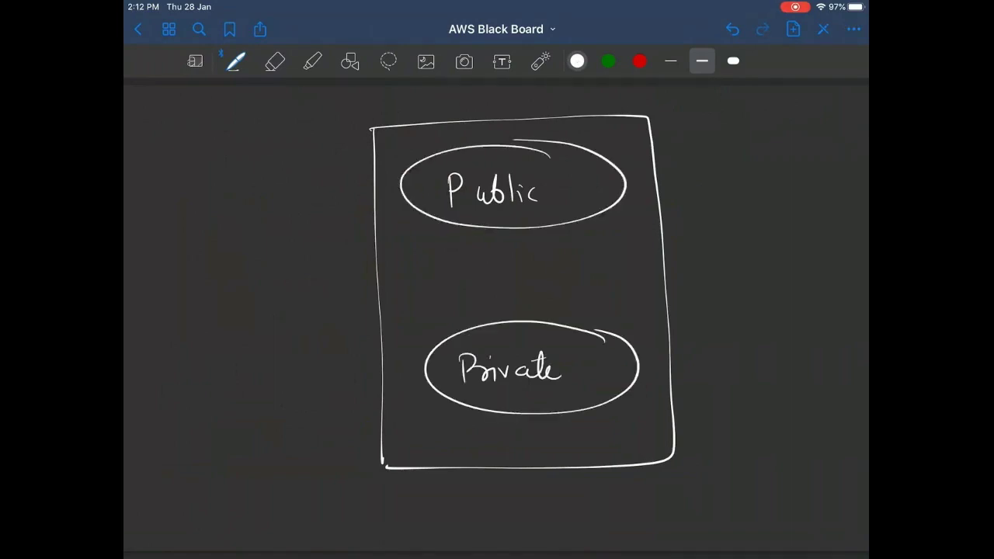
Step: Write "VPC → 10.0.0.0/16" above the rectangle and highlight its "10.0" in yellow
left_click_drag(362, 104, 386, 121)
left_click_drag(386, 101, 388, 115)
mouse_move(406, 108)
left_mouse_down()
mouse_move(398, 113)
mouse_move(407, 120)
mouse_move(446, 110)
left_mouse_up()
left_click_drag(440, 105, 436, 116)
mouse_move(466, 99)
left_mouse_down()
mouse_move(467, 113)
mouse_move(481, 101)
mouse_move(564, 100)
left_mouse_up()
left_click(494, 107)
left_click(521, 107)
mouse_move(570, 113)
left_mouse_down()
mouse_move(583, 93)
mouse_move(591, 113)
left_mouse_up()
left_click_drag(605, 97, 601, 111)
left_click(313, 61)
left_click_drag(456, 106, 512, 106)
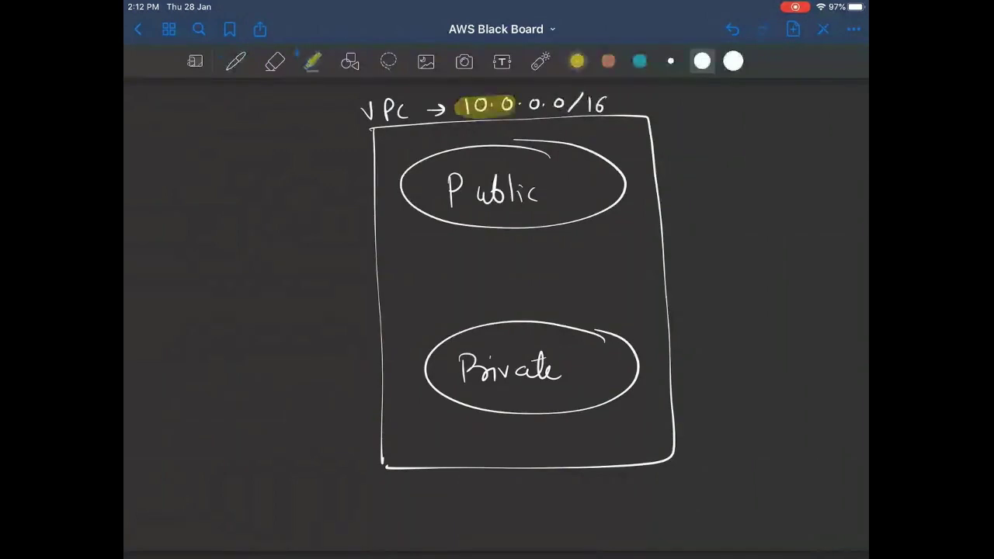
Step: Write an underlined "10.0.0.0/16" to the left of the VPC heading and highlight only its "10.0" in yellow
left_click(235, 61)
left_click_drag(152, 132, 293, 127)
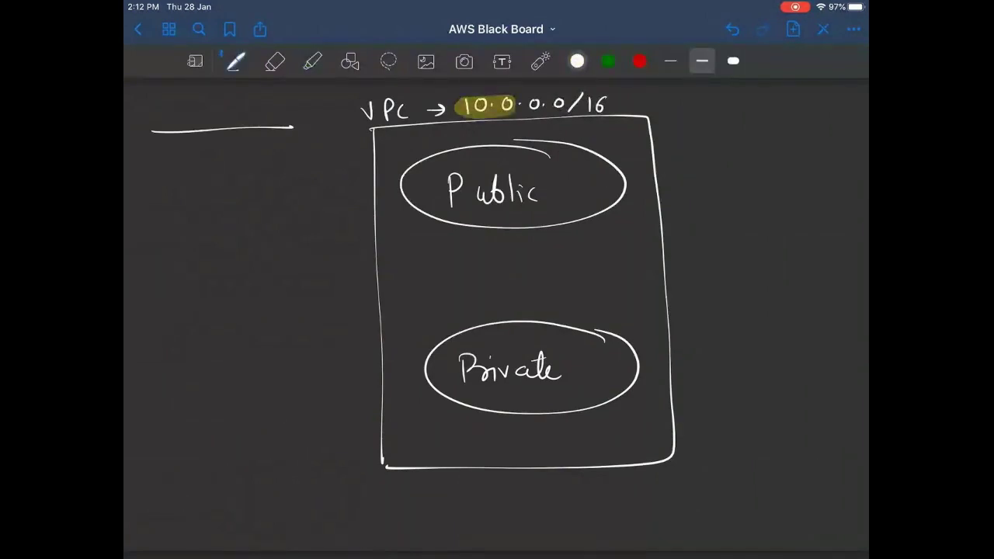
mouse_move(172, 106)
left_mouse_down()
mouse_move(174, 119)
mouse_move(187, 105)
mouse_move(283, 99)
mouse_move(290, 117)
left_mouse_up()
left_click(197, 111)
left_click(224, 110)
left_click(248, 111)
left_click_drag(298, 104, 295, 113)
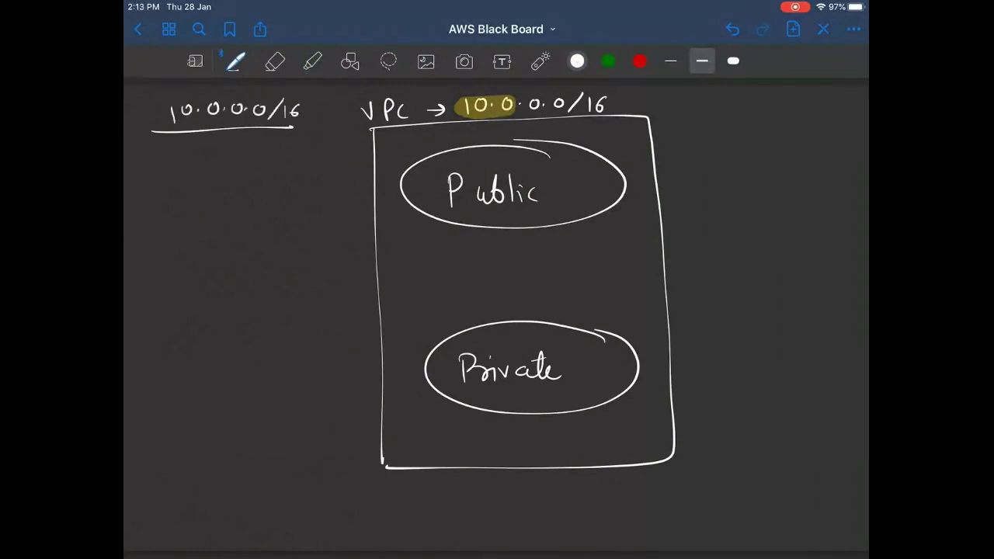
left_click(312, 61)
mouse_move(164, 110)
left_mouse_down()
mouse_move(223, 110)
mouse_move(169, 250)
left_mouse_up()
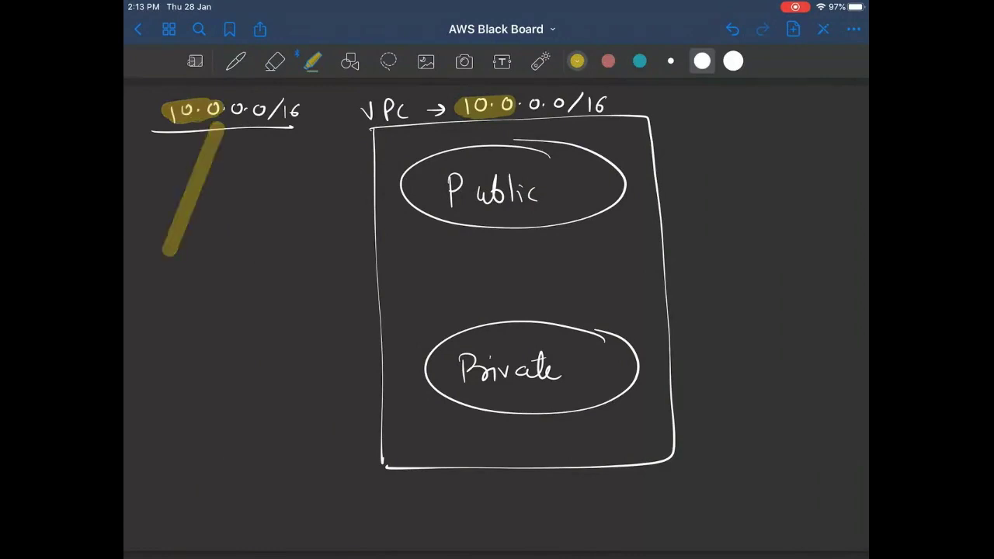
left_click(732, 29)
Step: Draw two white branches diverging down from the underlined 10.0.0.0/16 and label the left one "Public"
left_click(235, 61)
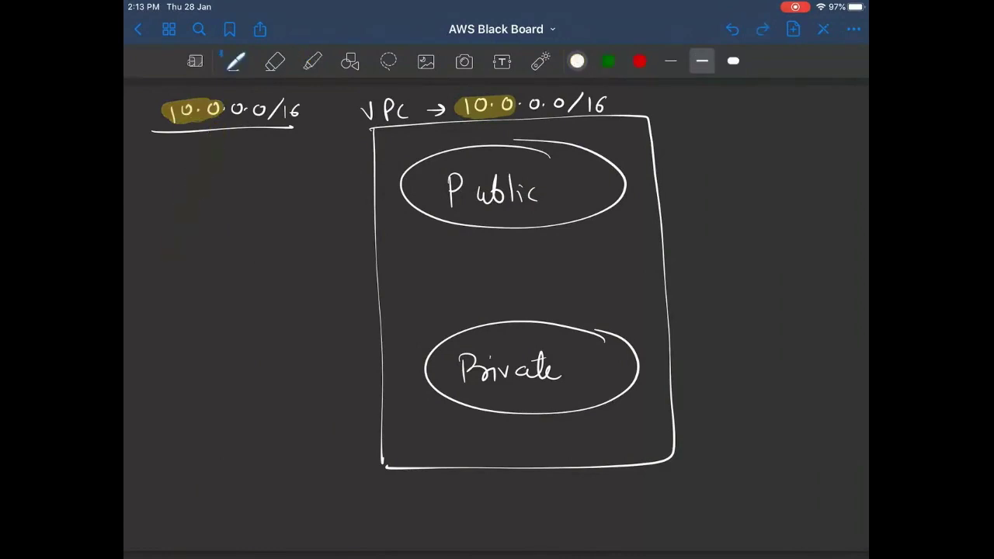
left_click_drag(208, 134, 147, 253)
left_click_drag(249, 128, 302, 251)
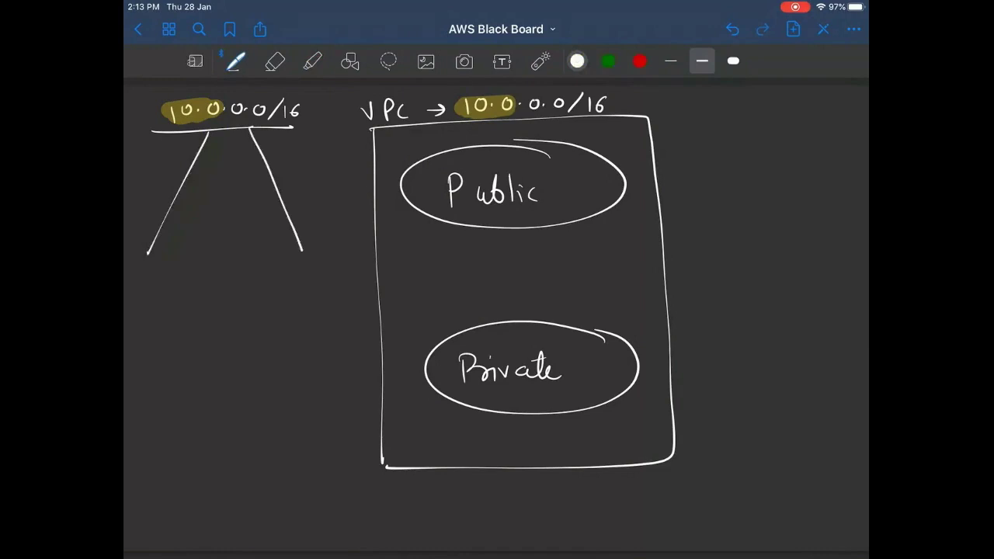
mouse_move(137, 195)
left_mouse_down()
mouse_move(139, 213)
mouse_move(163, 180)
mouse_move(183, 181)
left_mouse_up()
Step: Write "10.0.0.0/24" below the word in the Public ellipse and highlight its "10.0.0" in yellow
mouse_move(483, 213)
left_mouse_down()
mouse_move(482, 226)
mouse_move(496, 212)
mouse_move(579, 205)
mouse_move(560, 238)
left_mouse_up()
left_click(508, 219)
left_click(533, 219)
left_click(553, 219)
left_click_drag(584, 210, 607, 222)
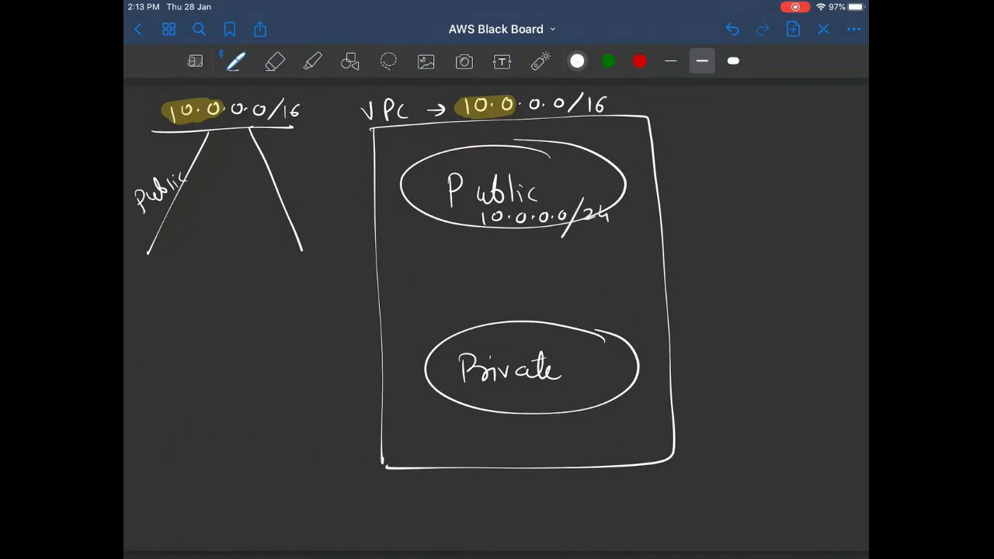
left_click(312, 62)
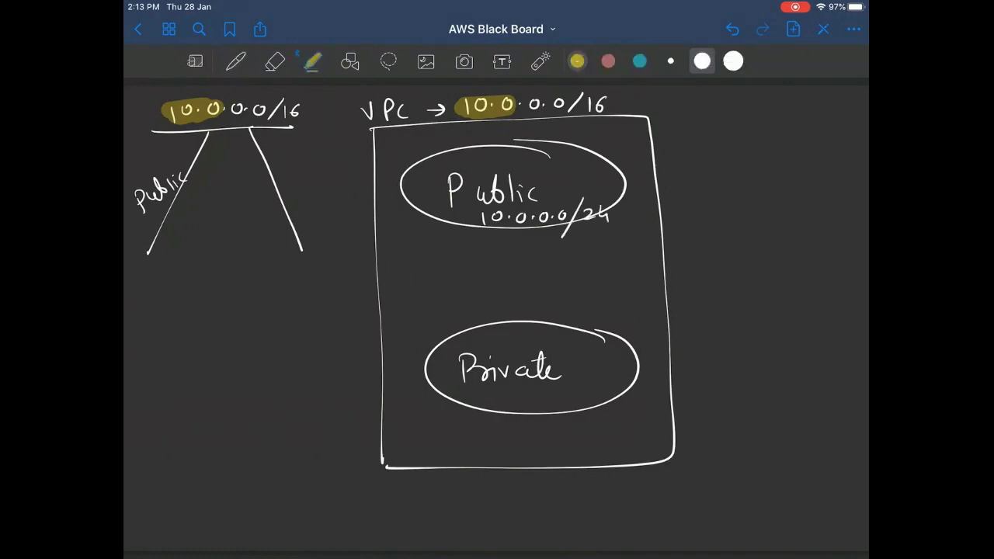
left_click_drag(475, 217, 548, 217)
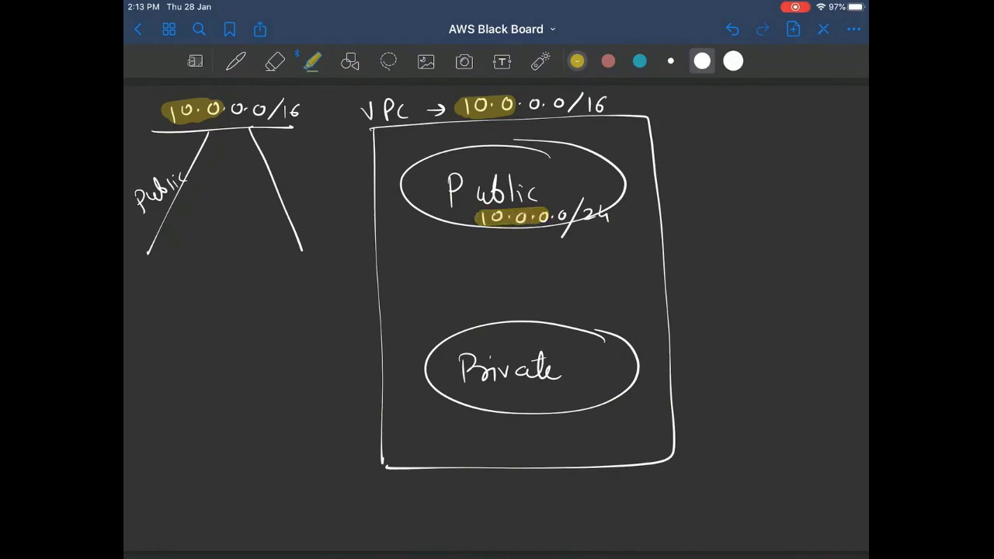
Step: Write "10.0.0.0/24" in white below the "Public" label on the left branch
left_click(236, 61)
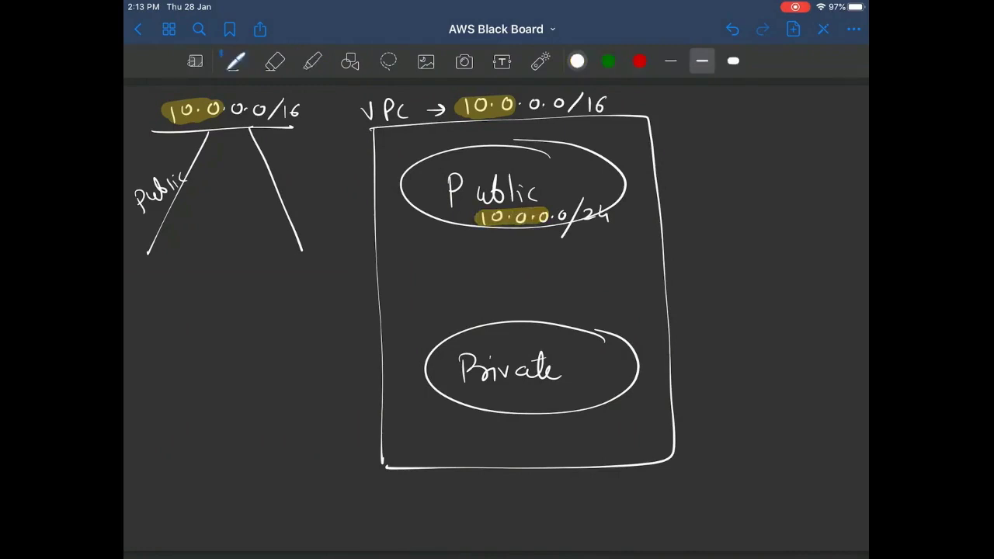
left_click_drag(143, 225, 141, 236)
left_click_drag(152, 222, 160, 226)
left_click_drag(171, 214, 196, 218)
mouse_move(205, 199)
left_mouse_down()
mouse_move(207, 221)
mouse_move(237, 207)
left_mouse_up()
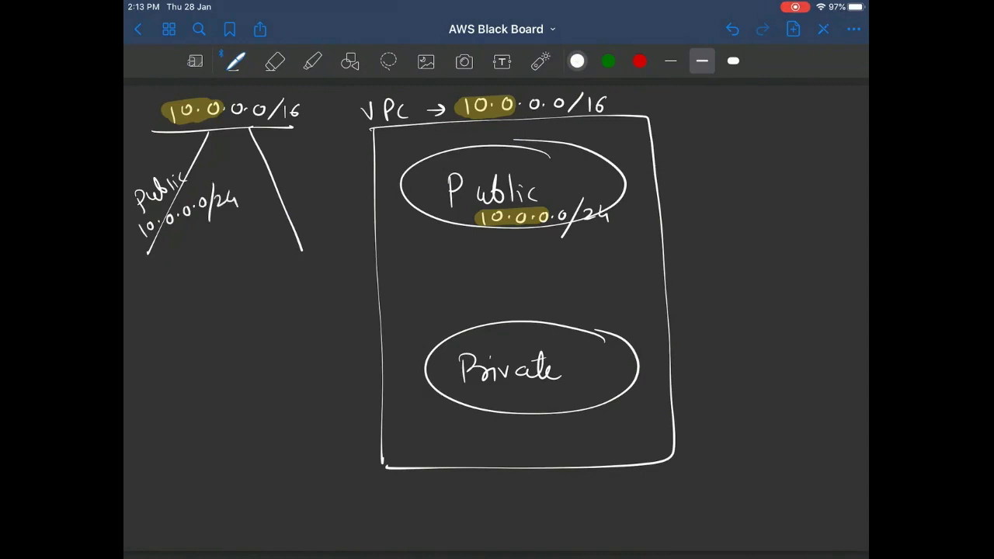
Step: Draw an arrow from the Public ellipse out of the rectangle to the word "Private" and underline it twice
left_click_drag(591, 195, 707, 167)
mouse_move(697, 161)
left_mouse_down()
mouse_move(698, 176)
mouse_move(725, 156)
mouse_move(752, 173)
mouse_move(820, 162)
left_mouse_up()
left_click_drag(795, 154, 811, 153)
left_click_drag(707, 189, 826, 176)
left_click_drag(701, 198, 824, 185)
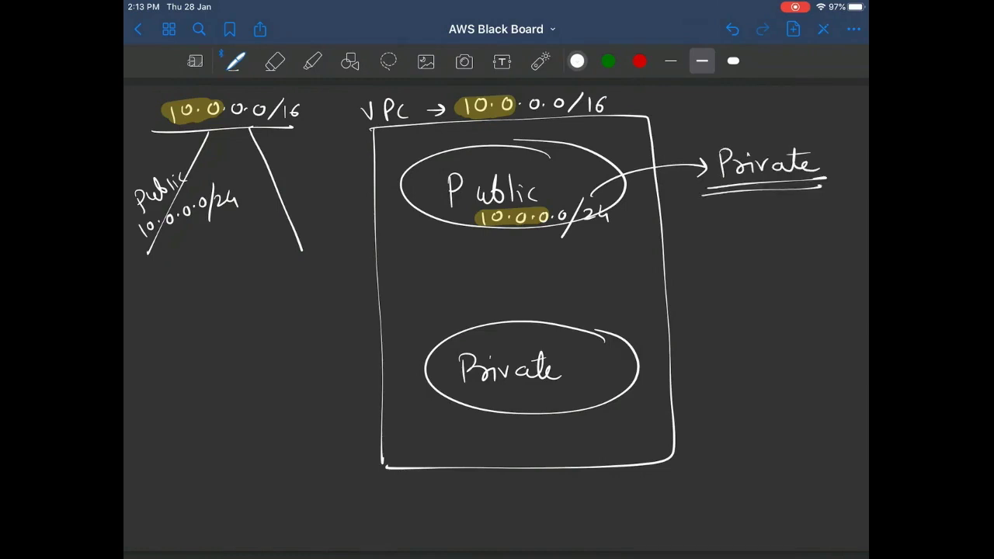
Step: Draw a second arrow from the Public ellipse to a circled "Public", circle "Private", and put a check mark beside each
left_click_drag(572, 166, 688, 117)
mouse_move(679, 111)
left_mouse_down()
mouse_move(683, 127)
mouse_move(728, 100)
mouse_move(733, 124)
left_mouse_up()
mouse_move(744, 112)
left_mouse_down()
mouse_move(746, 124)
mouse_move(763, 121)
mouse_move(686, 126)
mouse_move(782, 105)
left_mouse_up()
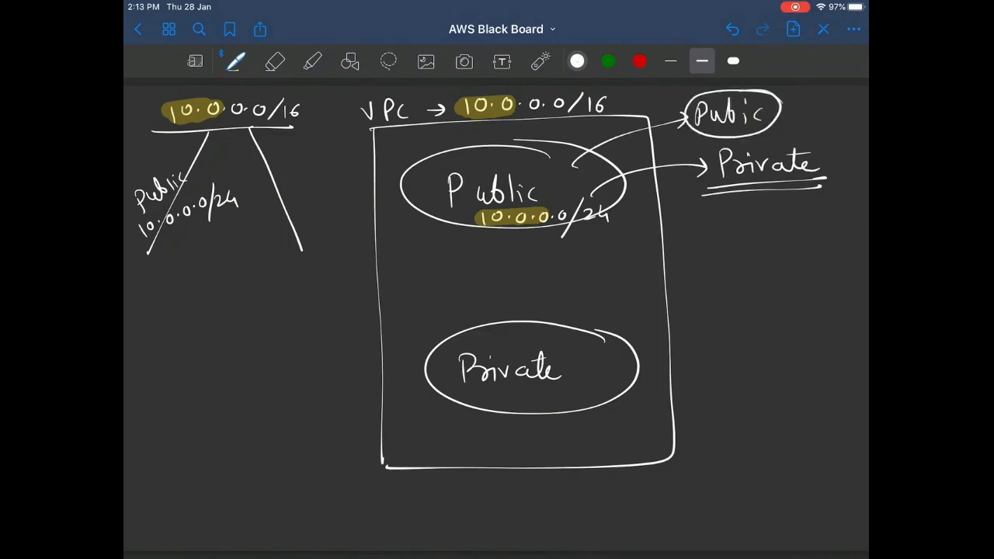
mouse_move(826, 153)
left_mouse_down()
mouse_move(712, 155)
mouse_move(830, 166)
left_mouse_up()
left_click_drag(794, 101, 831, 91)
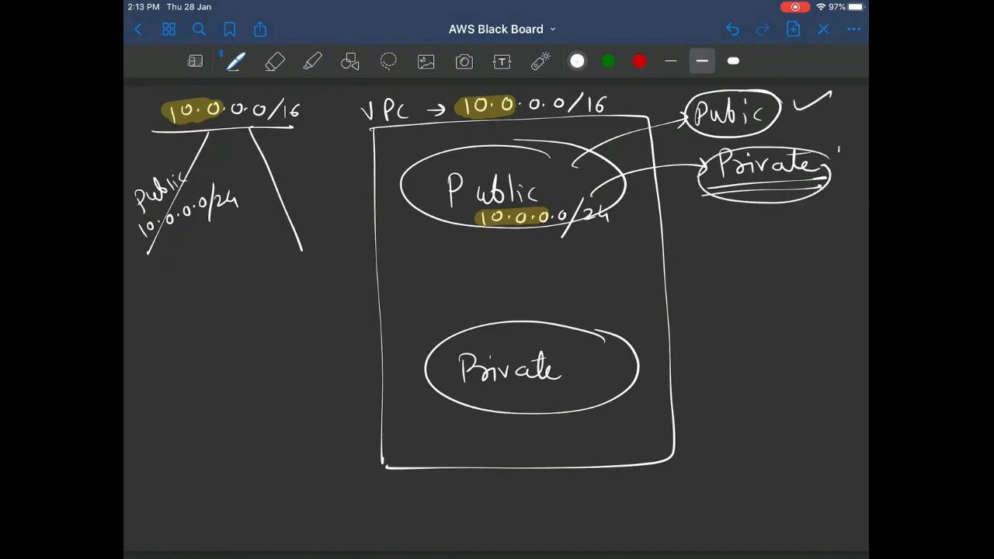
left_click_drag(839, 150, 868, 142)
Step: Double-underline the 10.0.0.0/24 address on the left branch and circle its "Public" label
left_click_drag(140, 242, 204, 225)
mouse_move(193, 163)
left_mouse_down()
mouse_move(147, 172)
mouse_move(198, 168)
mouse_move(167, 163)
left_mouse_up()
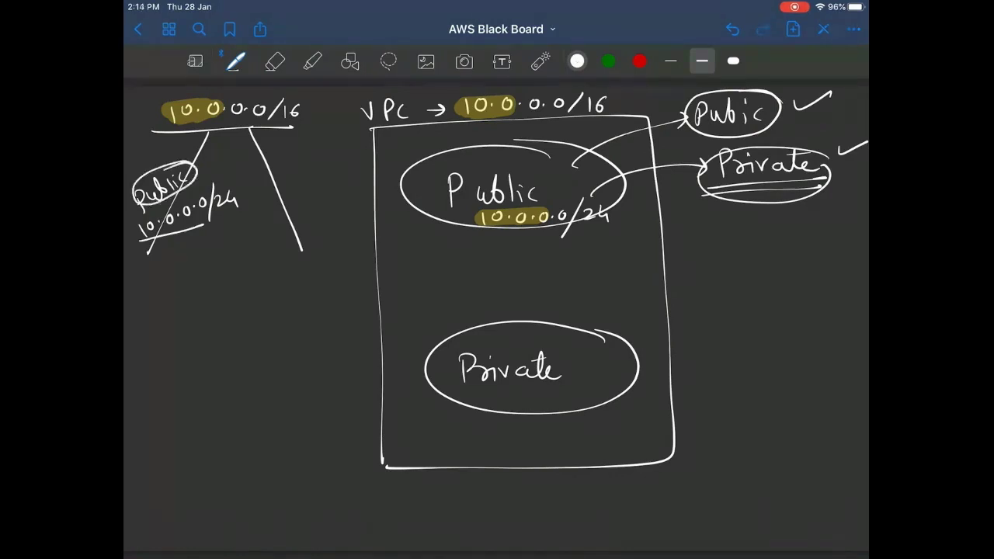
left_click_drag(138, 252, 203, 232)
Step: Write "10.0.1.0/24" beside the right branch and highlight its "10.0.1" and "24" in yellow
mouse_move(288, 184)
left_mouse_down()
mouse_move(286, 199)
mouse_move(316, 178)
left_mouse_up()
left_click_drag(322, 185, 351, 164)
left_click_drag(358, 156, 354, 187)
left_click_drag(361, 171, 376, 183)
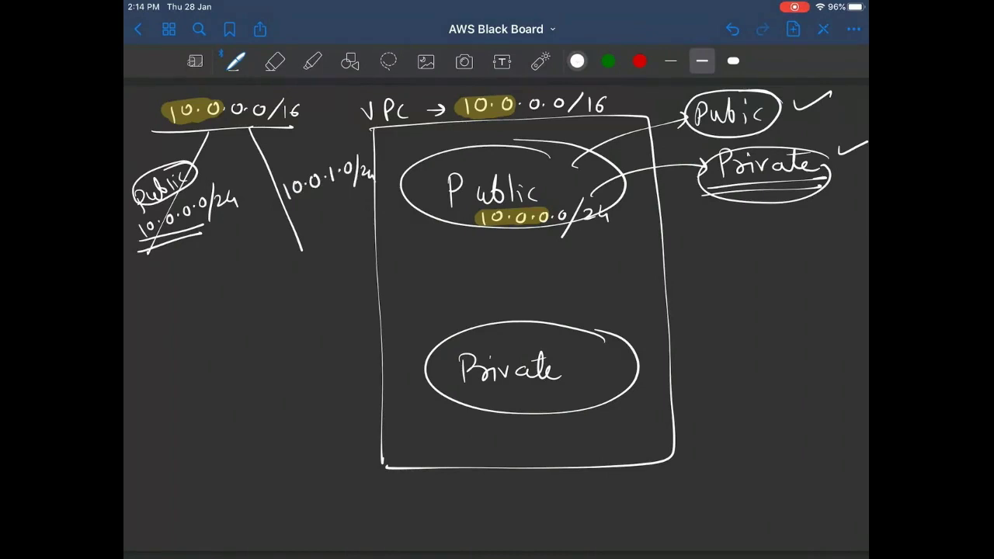
left_click(313, 60)
mouse_move(282, 196)
left_mouse_down()
mouse_move(341, 168)
mouse_move(377, 168)
left_mouse_up()
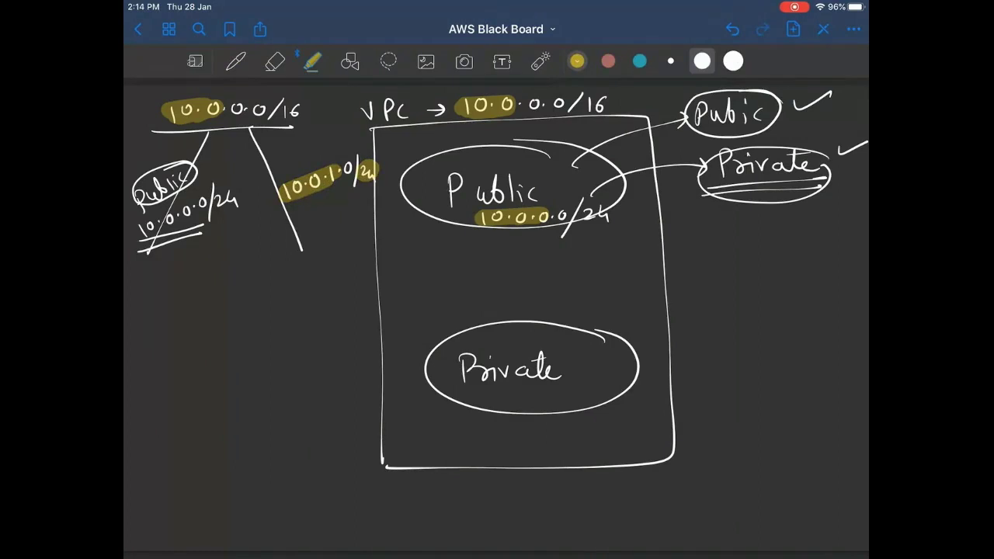
Step: Draw several sub-branches under both branches of the address tree and label the end of one on each side "EC2"
left_click_drag(151, 247, 134, 291)
left_click(235, 60)
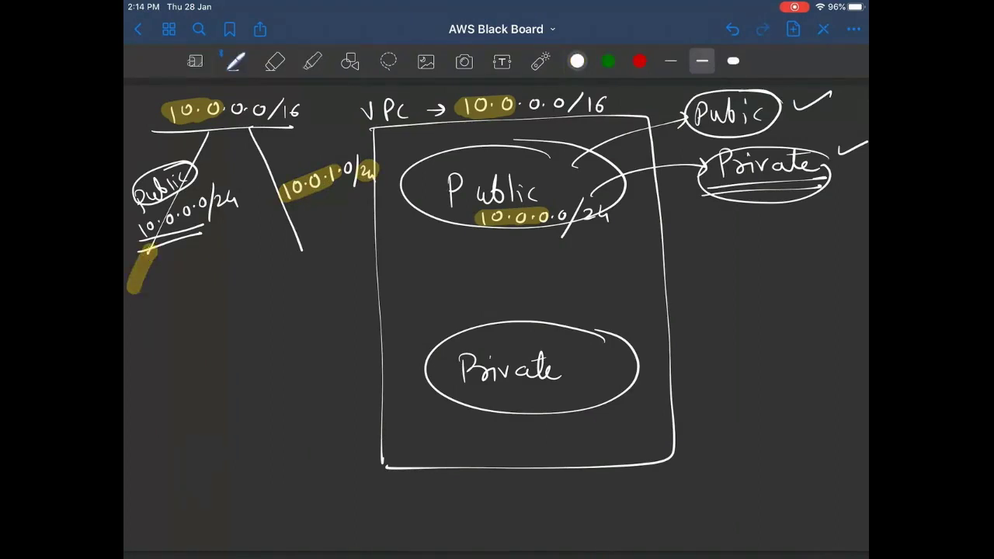
mouse_move(148, 250)
left_mouse_down()
mouse_move(134, 314)
mouse_move(194, 317)
mouse_move(162, 338)
left_mouse_up()
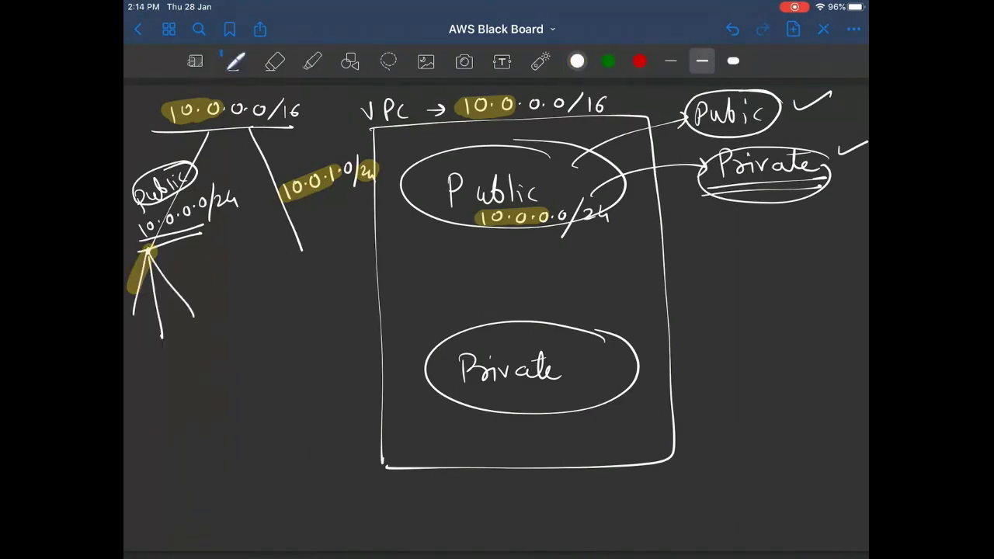
mouse_move(292, 221)
left_mouse_down()
mouse_move(259, 294)
mouse_move(338, 248)
mouse_move(323, 280)
mouse_move(288, 286)
mouse_move(333, 268)
left_mouse_up()
left_click_drag(162, 339, 169, 366)
left_click_drag(199, 371, 210, 378)
left_click(288, 293)
left_click_drag(284, 313, 336, 313)
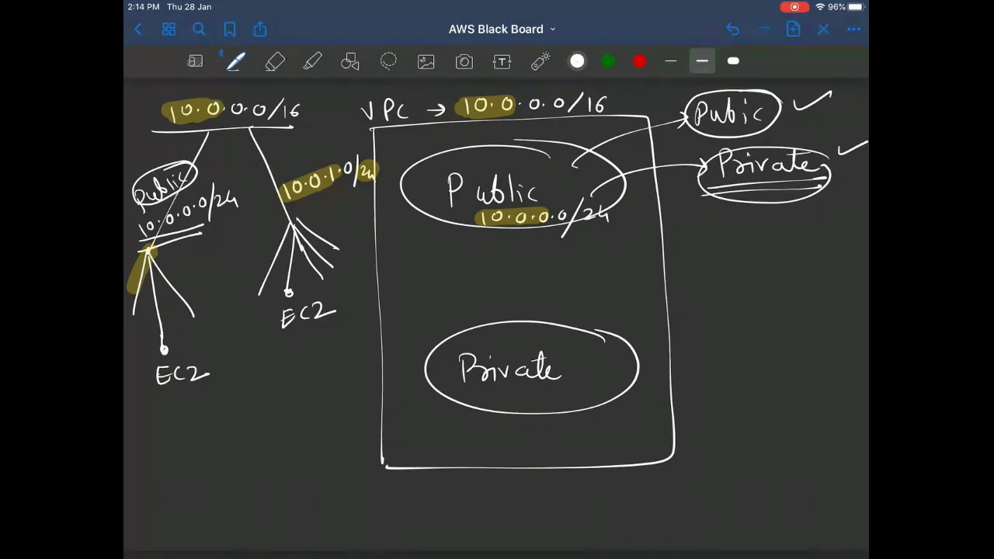
Step: Write "10.0.0.4" under the left branch's EC2, continue with dots down to 254, and circle the 4 to 254 range
mouse_move(150, 402)
left_mouse_down()
mouse_move(149, 424)
mouse_move(162, 404)
left_mouse_up()
left_click(174, 407)
left_click(200, 404)
left_click_drag(189, 398, 212, 397)
left_click(223, 405)
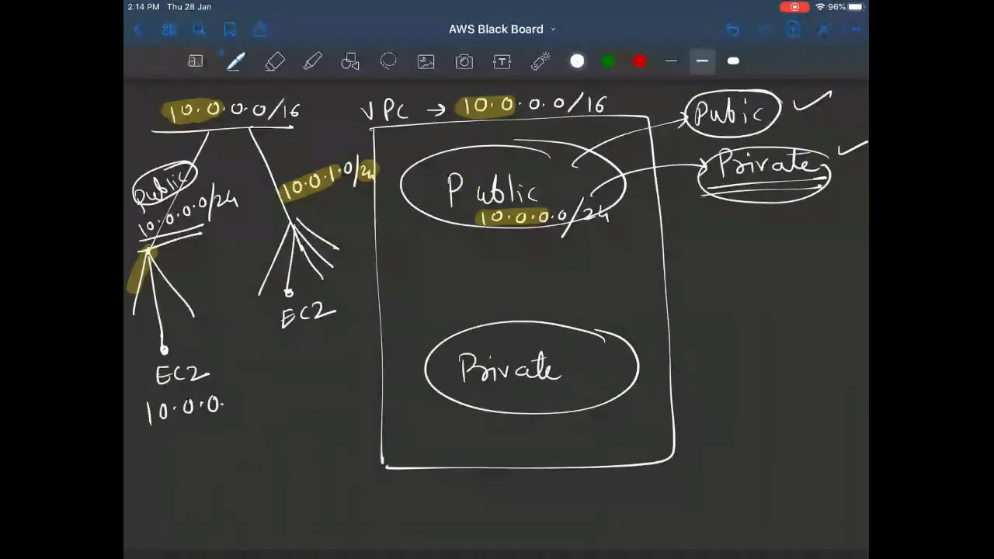
left_click_drag(234, 397, 240, 409)
left_click_drag(237, 397, 237, 416)
left_click_drag(227, 468, 259, 477)
mouse_move(250, 376)
left_mouse_down()
mouse_move(236, 380)
mouse_move(223, 477)
mouse_move(276, 412)
mouse_move(253, 375)
mouse_move(231, 378)
mouse_move(238, 415)
left_mouse_up()
left_click_drag(252, 457, 261, 481)
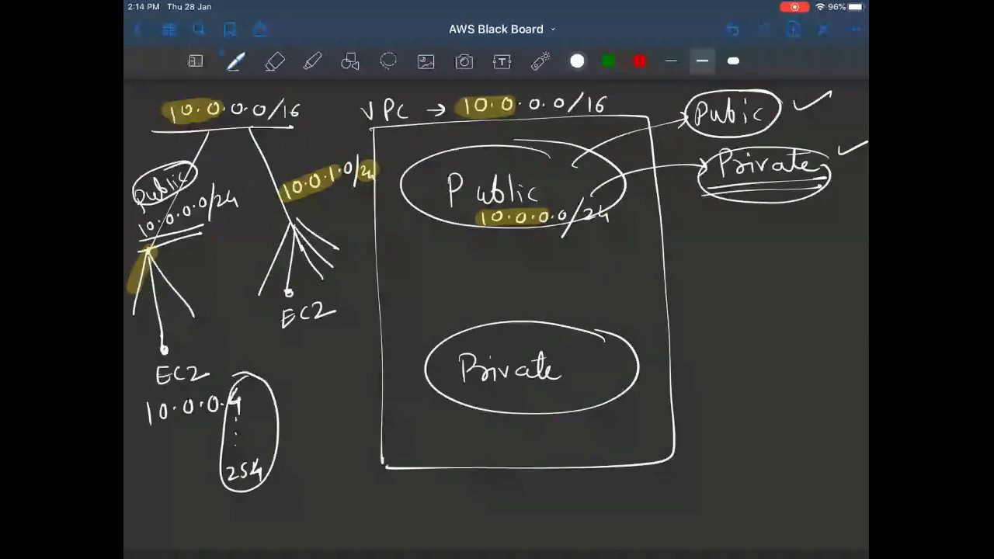
Step: Label the right branch with a circled "Private" and write 10.0.1.4 dotted down to 254 under its EC2, circling the range
left_click(261, 295)
mouse_move(274, 170)
left_mouse_down()
mouse_move(292, 154)
mouse_move(339, 147)
mouse_move(327, 142)
mouse_move(341, 153)
mouse_move(320, 136)
left_mouse_up()
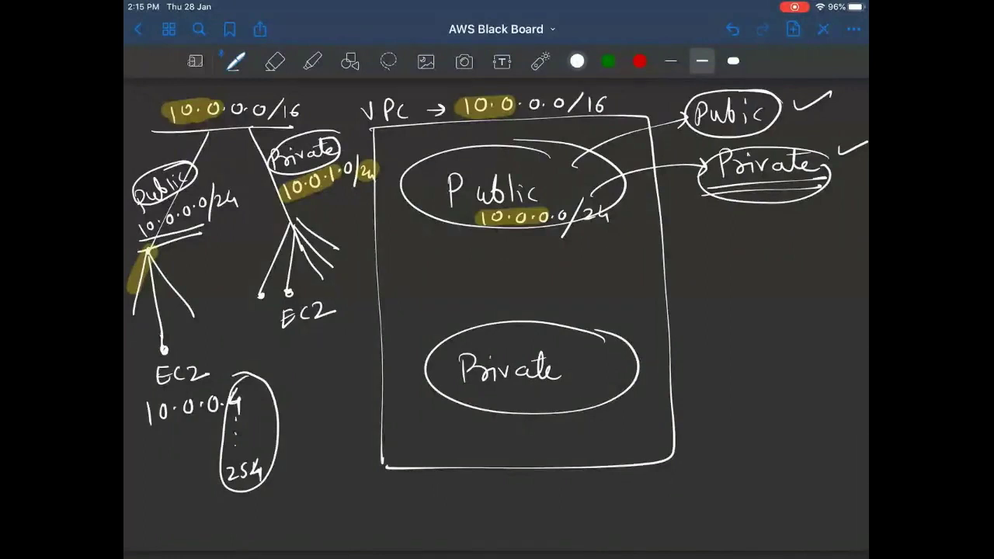
left_click_drag(291, 339, 289, 359)
mouse_move(300, 343)
left_mouse_down()
mouse_move(306, 352)
mouse_move(319, 338)
left_mouse_up()
left_click_drag(329, 346, 330, 348)
mouse_move(338, 334)
left_mouse_down()
mouse_move(337, 350)
mouse_move(357, 341)
left_mouse_up()
left_click_drag(354, 335, 354, 346)
mouse_move(336, 395)
left_mouse_down()
mouse_move(349, 407)
mouse_move(366, 400)
left_mouse_up()
left_click_drag(362, 393, 362, 405)
mouse_move(342, 333)
left_mouse_down()
mouse_move(359, 338)
mouse_move(346, 336)
left_mouse_up()
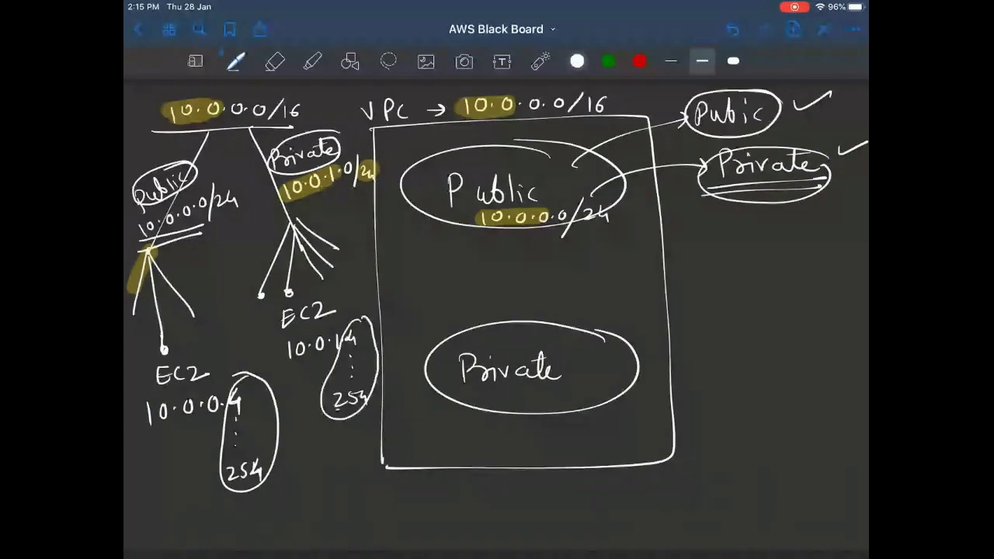
Step: Underline the 254 and mark the 4 in the right EC2 range, and highlight its "10.0.1" in yellow
left_click_drag(339, 404, 357, 412)
left_click_drag(353, 346, 365, 347)
left_click_drag(351, 358, 366, 359)
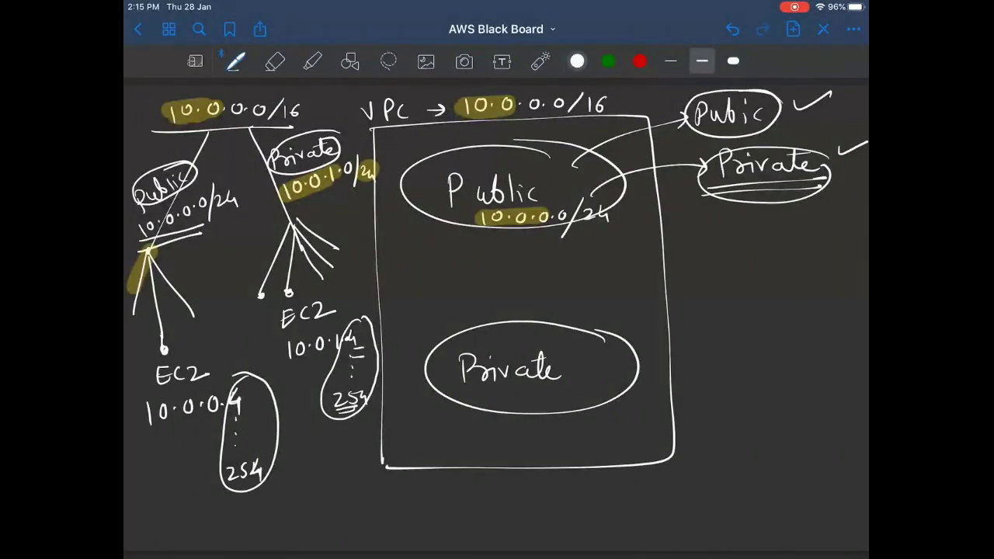
left_click(312, 60)
left_click_drag(281, 352, 340, 342)
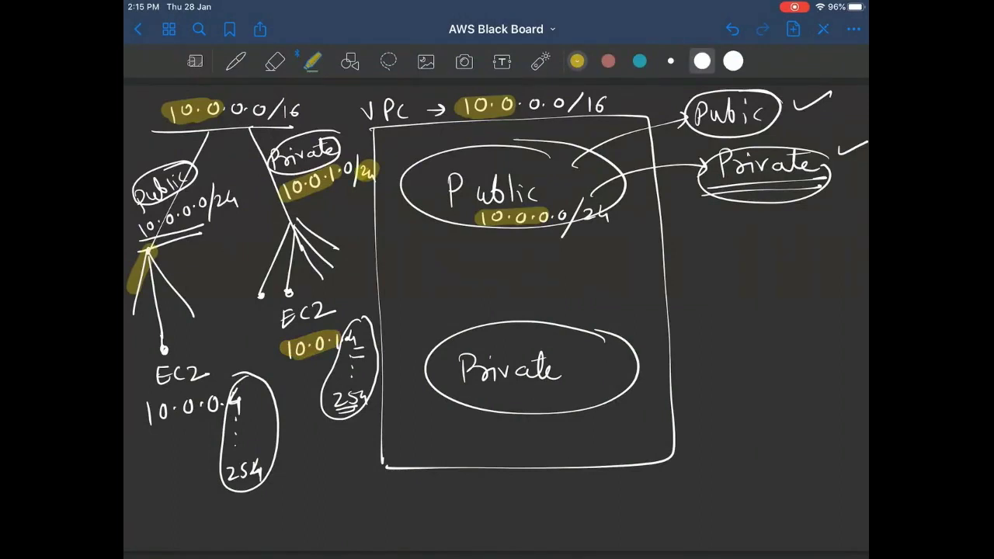
left_click_drag(287, 360, 336, 354)
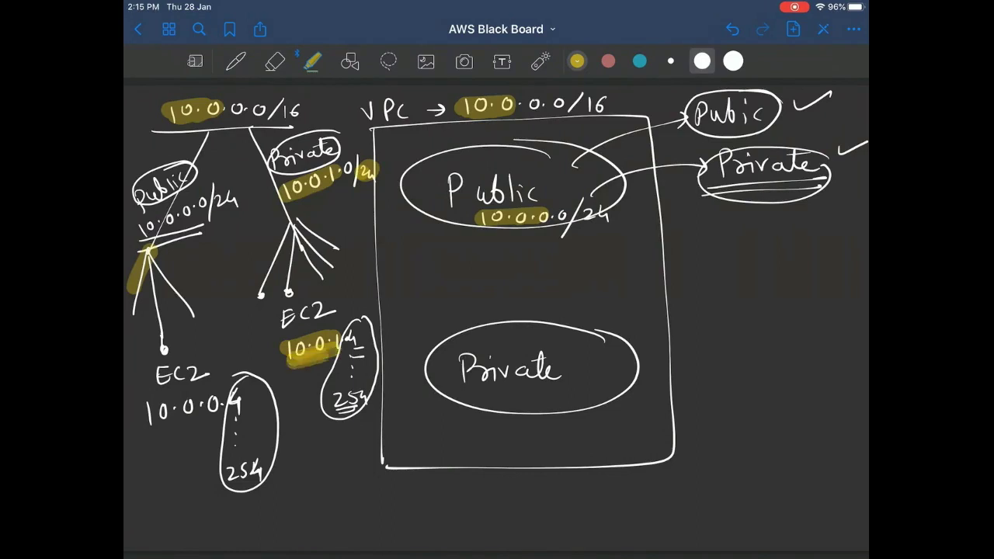
Step: Highlight in yellow the tree's "10.0" and "16", the "Public" label, both branch prefixes 10.0.0 and 10.0.1, and the left "24"
left_click_drag(170, 110, 213, 111)
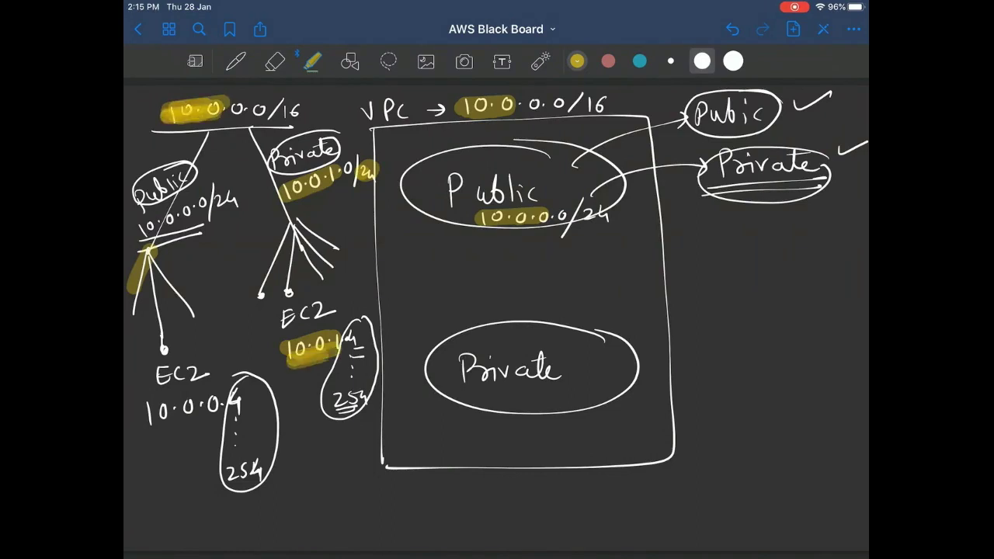
left_click_drag(281, 108, 303, 110)
left_click_drag(160, 185, 188, 172)
mouse_move(188, 173)
left_mouse_down()
mouse_move(137, 201)
mouse_move(185, 183)
left_mouse_up()
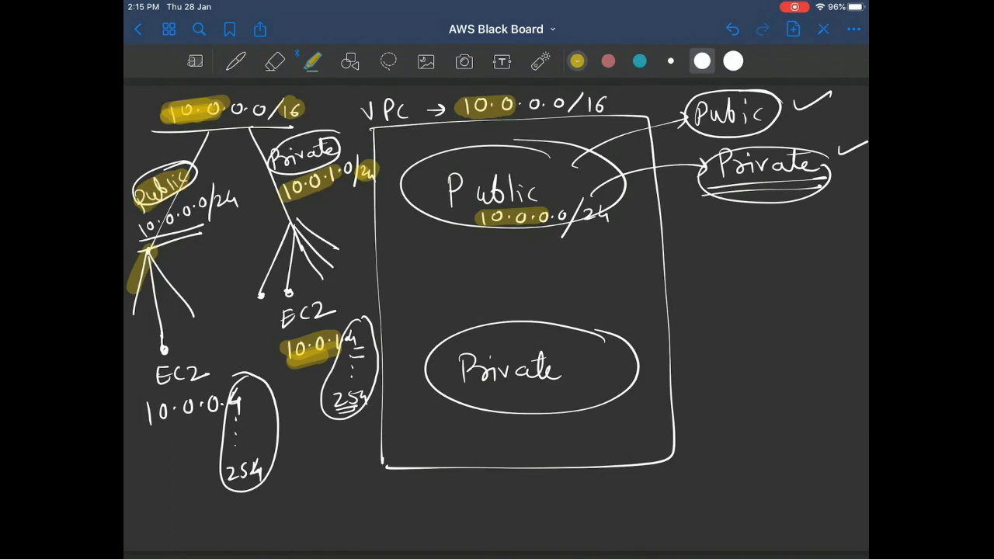
left_click_drag(138, 232, 194, 211)
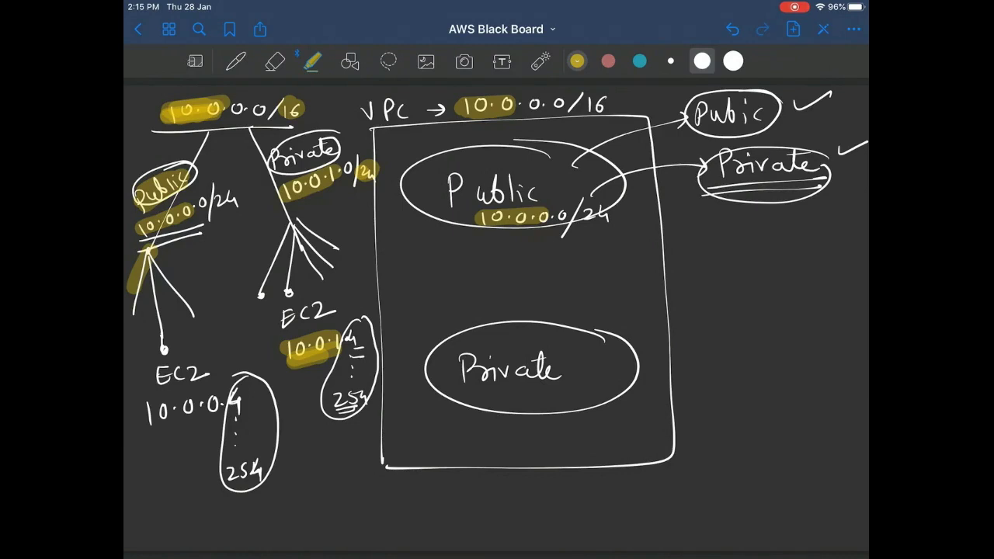
left_click_drag(281, 192, 332, 168)
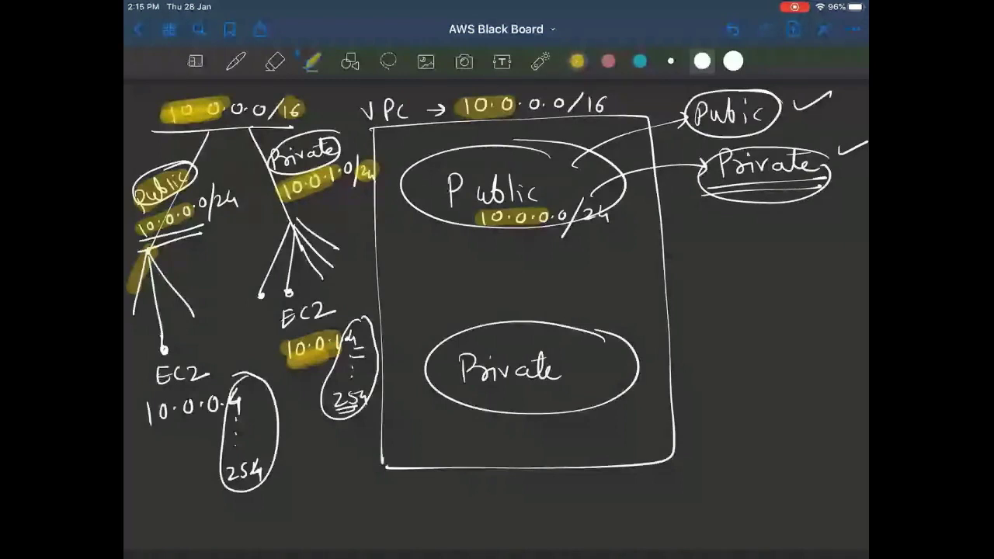
left_click_drag(211, 204, 241, 198)
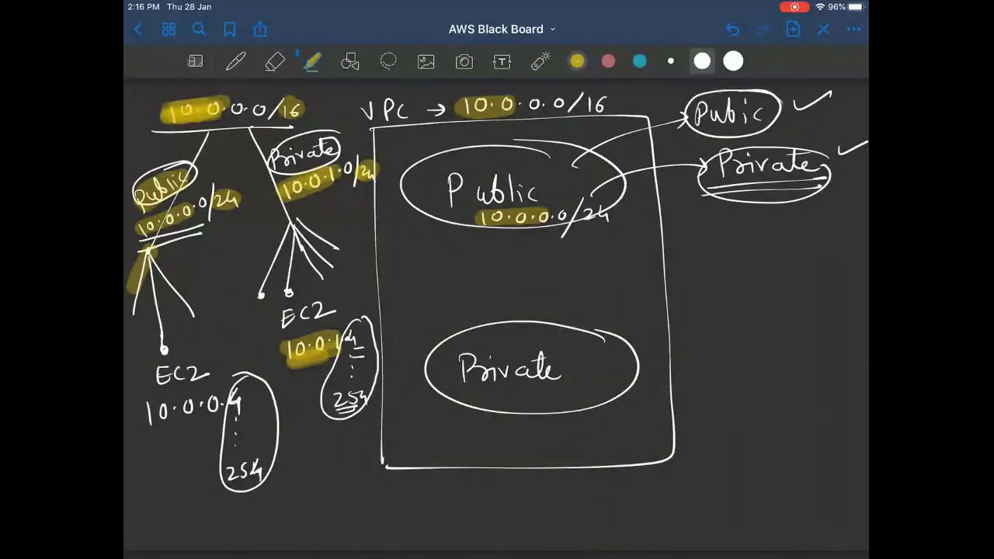
Step: Highlight the circled "Public" and "Private" labels outside the VPC rectangle in yellow and draw a short white arrow from "Private"
mouse_move(690, 117)
left_mouse_down()
mouse_move(755, 116)
mouse_move(707, 128)
mouse_move(760, 102)
mouse_move(708, 101)
left_mouse_up()
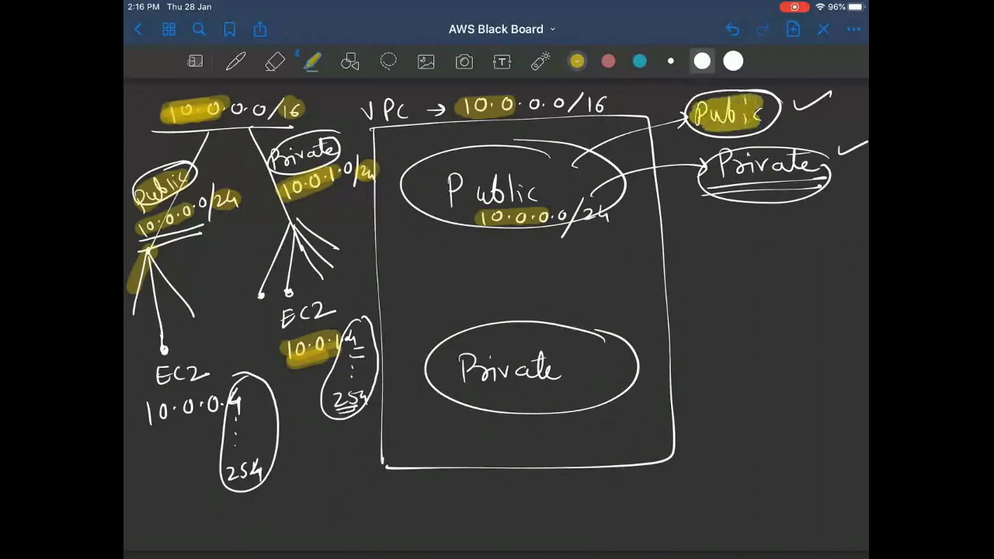
mouse_move(710, 166)
left_mouse_down()
mouse_move(800, 159)
mouse_move(730, 172)
left_mouse_up()
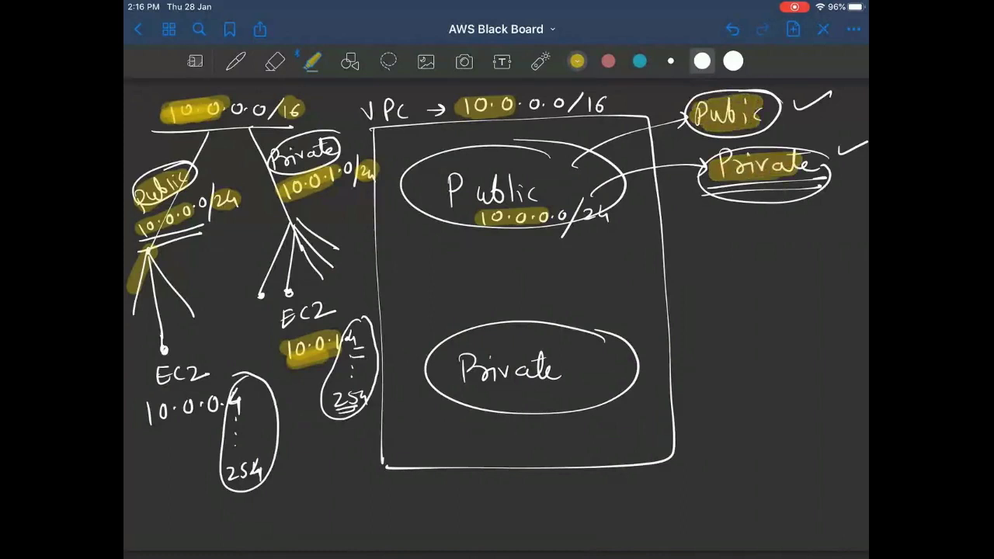
left_click(235, 62)
mouse_move(797, 140)
left_mouse_down()
mouse_move(823, 126)
mouse_move(819, 136)
left_mouse_up()
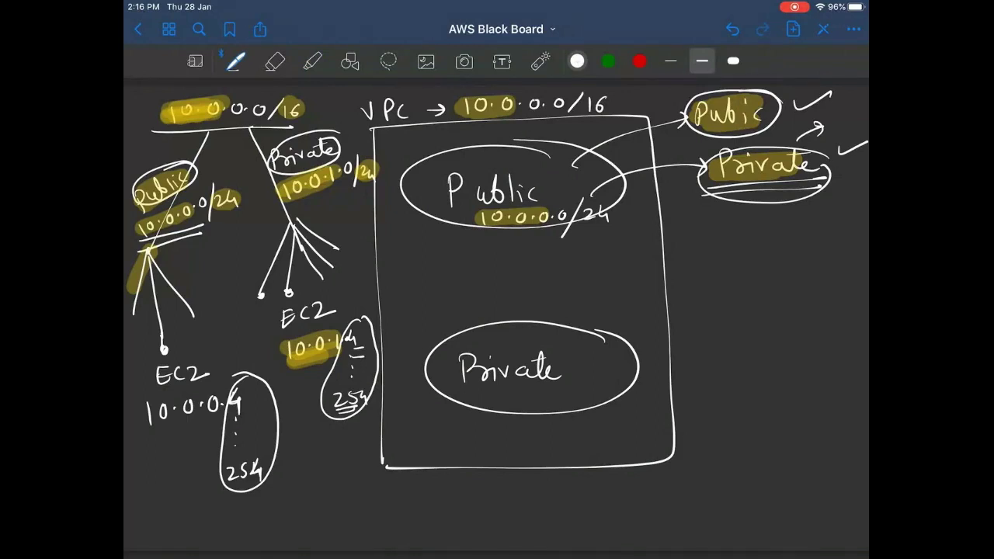
Step: Add a "subnet" abbreviation after Public and Private in the ellipses and draw two arrows from the Private ellipse out of the rectangle
left_click_drag(551, 175, 543, 188)
left_click_drag(553, 177, 573, 185)
mouse_move(585, 361)
left_mouse_down()
mouse_move(574, 373)
mouse_move(633, 371)
left_mouse_up()
mouse_move(605, 344)
left_mouse_down()
mouse_move(721, 301)
mouse_move(715, 307)
left_mouse_up()
mouse_move(600, 382)
left_mouse_down()
mouse_move(747, 398)
mouse_move(730, 404)
left_mouse_up()
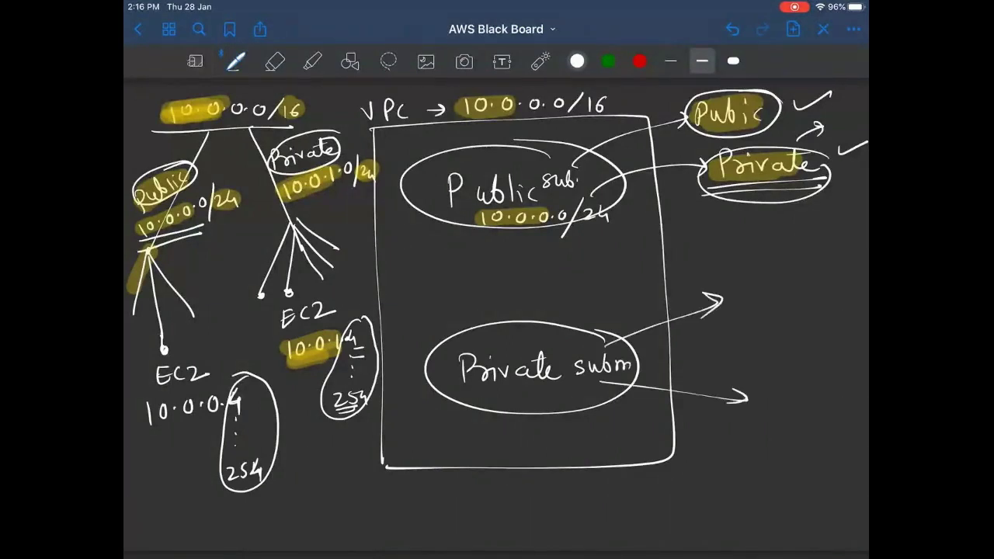
Step: Mark the Private ellipse's upper arrow with a cross and "Public", and write a circled "Private" at its lower arrow
mouse_move(733, 286)
left_mouse_down()
mouse_move(759, 314)
mouse_move(732, 315)
left_mouse_up()
left_click_drag(766, 373, 765, 411)
mouse_move(766, 374)
left_mouse_down()
mouse_move(767, 393)
mouse_move(828, 398)
left_mouse_up()
mouse_move(833, 378)
left_mouse_down()
mouse_move(839, 399)
mouse_move(856, 395)
left_mouse_up()
mouse_move(825, 387)
left_mouse_down()
mouse_move(836, 385)
mouse_move(752, 384)
mouse_move(867, 374)
left_mouse_up()
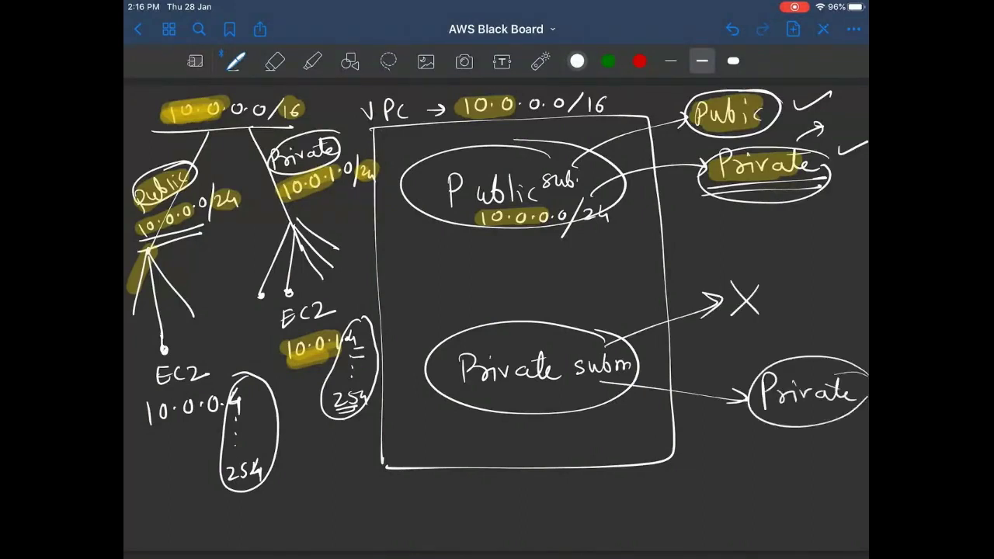
mouse_move(770, 285)
left_mouse_down()
mouse_move(770, 310)
mouse_move(771, 301)
mouse_move(792, 307)
left_mouse_up()
left_click_drag(798, 284, 802, 308)
left_click_drag(801, 299, 803, 307)
left_click_drag(815, 296, 816, 308)
left_click_drag(831, 297, 830, 309)
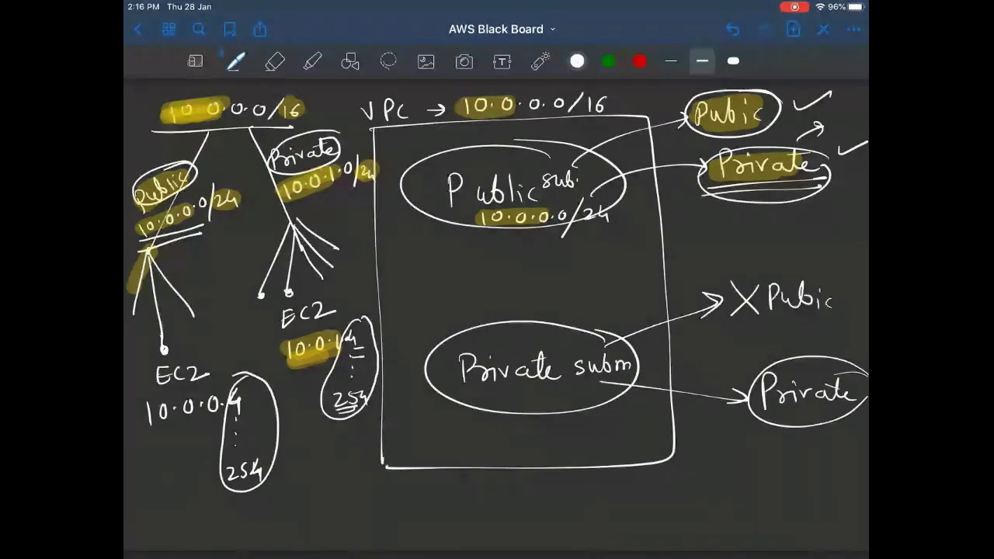
Step: Draw two double-headed arrows between the public and private subnet ellipses and add a circled "Private" beside them
mouse_move(466, 334)
left_mouse_down()
mouse_move(450, 294)
mouse_move(463, 222)
mouse_move(466, 233)
left_mouse_up()
left_click_drag(458, 318, 472, 321)
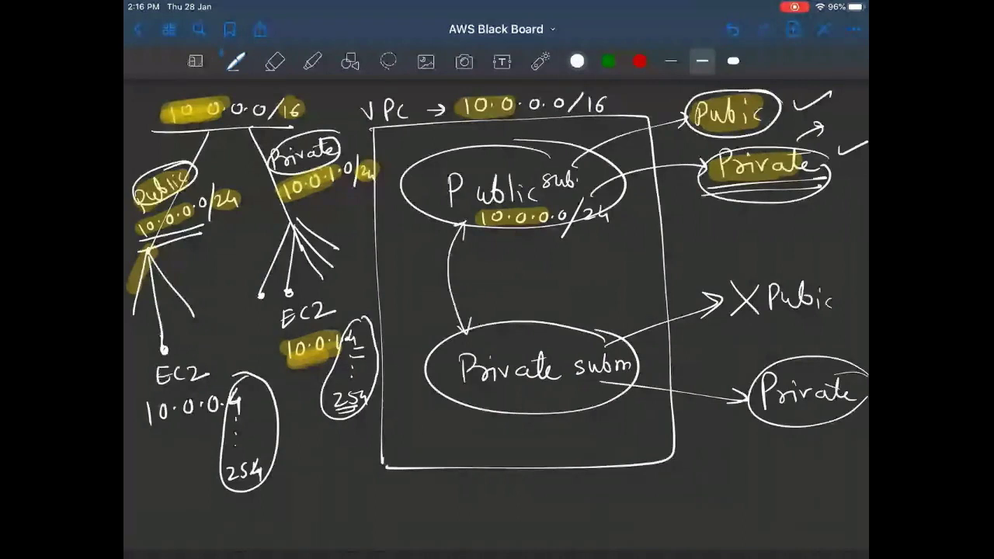
mouse_move(491, 235)
left_mouse_down()
mouse_move(498, 317)
mouse_move(508, 309)
left_mouse_up()
left_click_drag(481, 251, 503, 250)
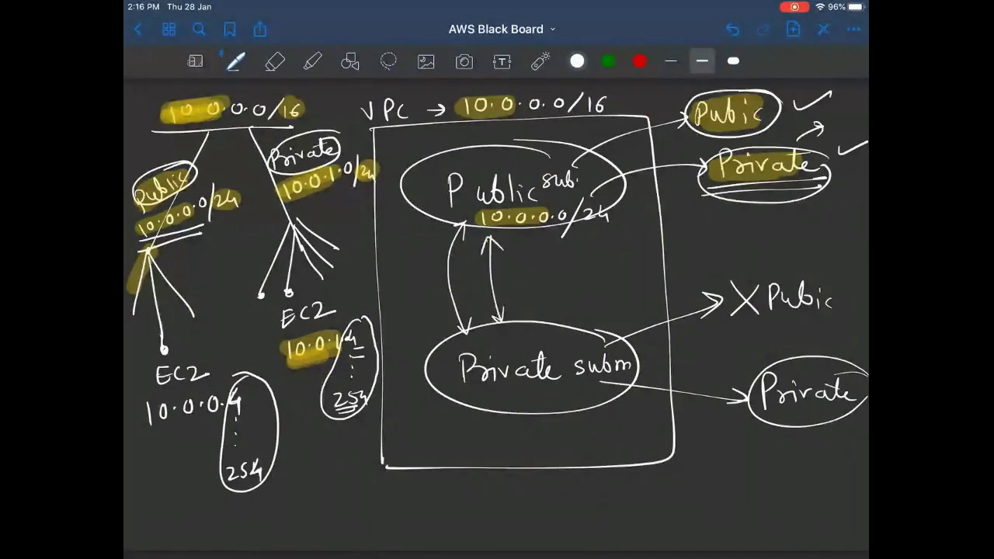
left_click_drag(511, 268, 513, 289)
mouse_move(512, 269)
left_mouse_down()
mouse_move(515, 281)
mouse_move(541, 274)
left_mouse_up()
mouse_move(544, 275)
left_mouse_down()
mouse_move(592, 273)
mouse_move(587, 263)
left_mouse_up()
mouse_move(606, 255)
left_mouse_down()
mouse_move(562, 245)
mouse_move(612, 264)
mouse_move(554, 250)
left_mouse_up()
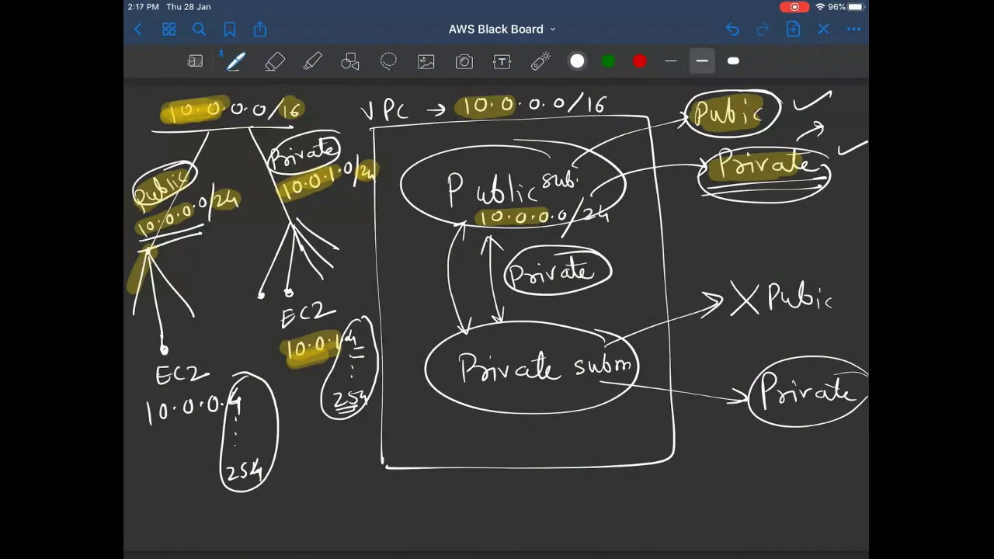
Step: Underline the private subnet's name in its ellipse several times and double-underline the circled "Private" at its lower arrow
left_click_drag(469, 390, 620, 392)
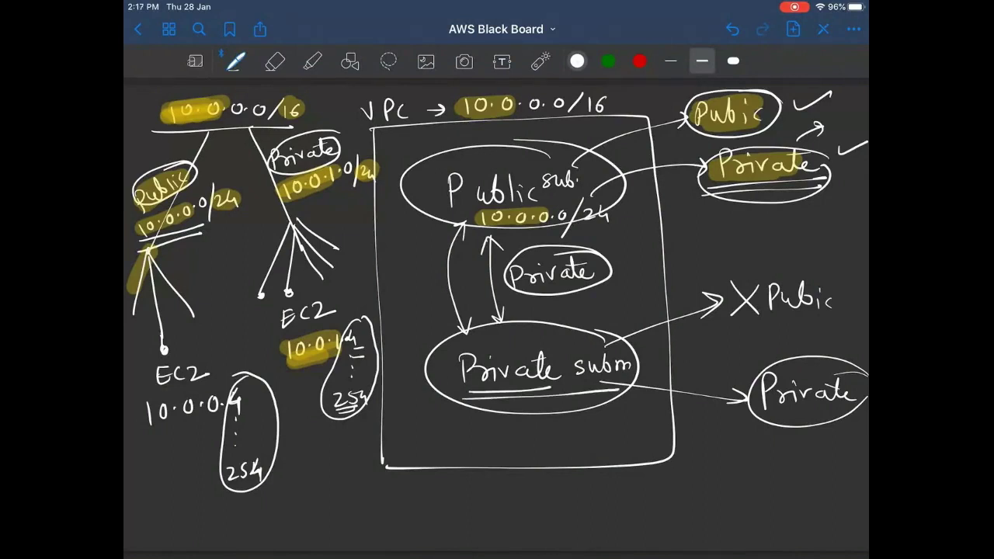
mouse_move(470, 388)
left_mouse_down()
mouse_move(625, 381)
mouse_move(612, 388)
left_mouse_up()
left_click_drag(500, 391, 614, 383)
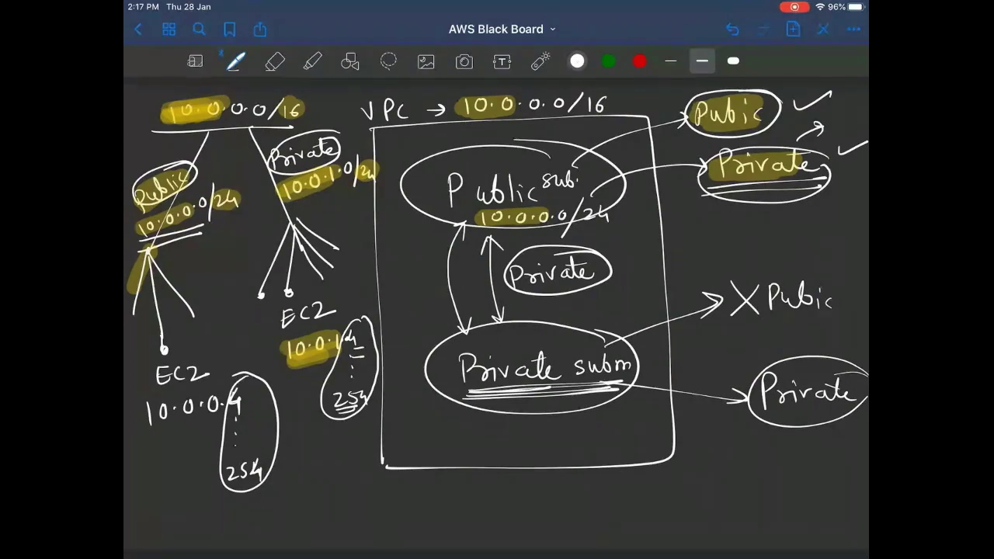
mouse_move(757, 410)
left_mouse_down()
mouse_move(845, 403)
mouse_move(847, 413)
left_mouse_up()
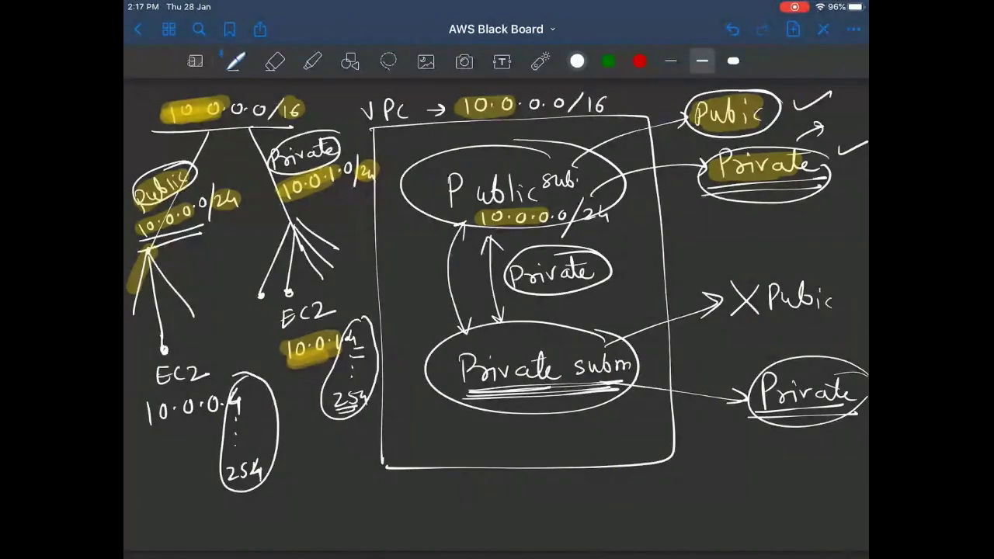
Step: On the Lab-1 page, draw arrows from Subnet 1 to "AZ-1" and from Subnet 2 to "AZ-2", and double-underline both labels
scroll(498, 319, "left", 5)
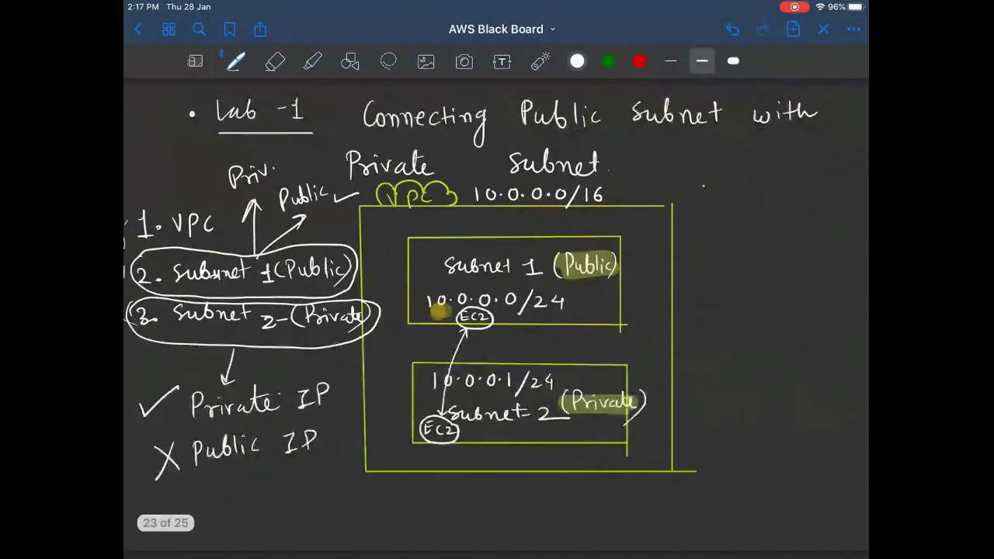
mouse_move(592, 316)
left_mouse_down()
mouse_move(708, 290)
mouse_move(697, 300)
left_mouse_up()
mouse_move(722, 300)
left_mouse_down()
mouse_move(731, 278)
mouse_move(740, 301)
left_mouse_up()
mouse_move(724, 292)
left_mouse_down()
mouse_move(790, 290)
mouse_move(813, 300)
left_mouse_up()
left_click_drag(802, 301, 828, 302)
left_click_drag(604, 439, 750, 418)
mouse_move(760, 409)
left_mouse_down()
mouse_move(775, 425)
mouse_move(781, 417)
left_mouse_up()
left_click_drag(804, 410, 850, 424)
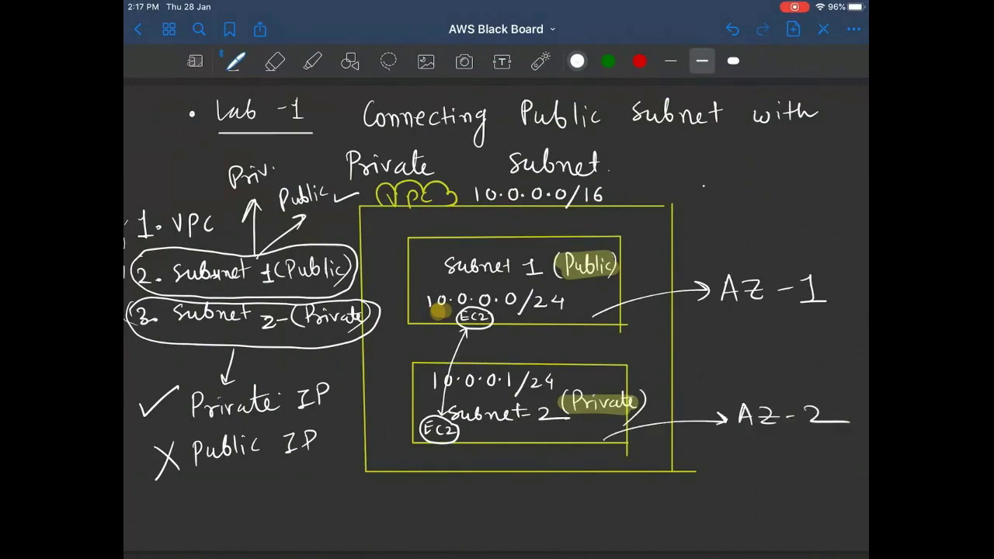
mouse_move(713, 314)
left_mouse_down()
mouse_move(830, 310)
mouse_move(813, 321)
mouse_move(835, 317)
left_mouse_up()
mouse_move(737, 433)
left_mouse_down()
mouse_move(828, 430)
mouse_move(746, 447)
mouse_move(839, 442)
left_mouse_up()
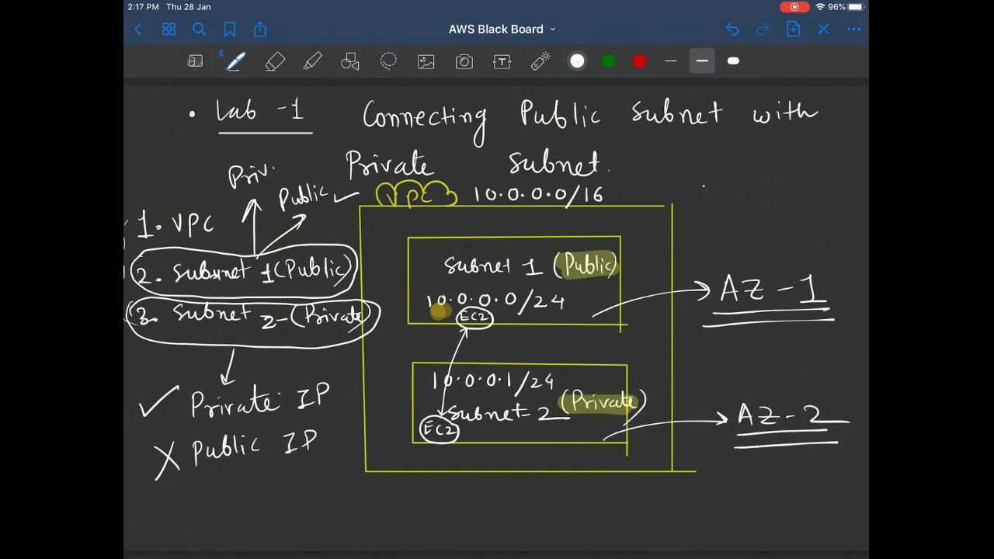
Step: Write "Mumbai" beside the VPC's 10.0.0.0/16 address and underline it twice
left_click_drag(630, 187, 673, 183)
mouse_move(675, 166)
left_mouse_down()
mouse_move(677, 193)
mouse_move(702, 185)
left_mouse_up()
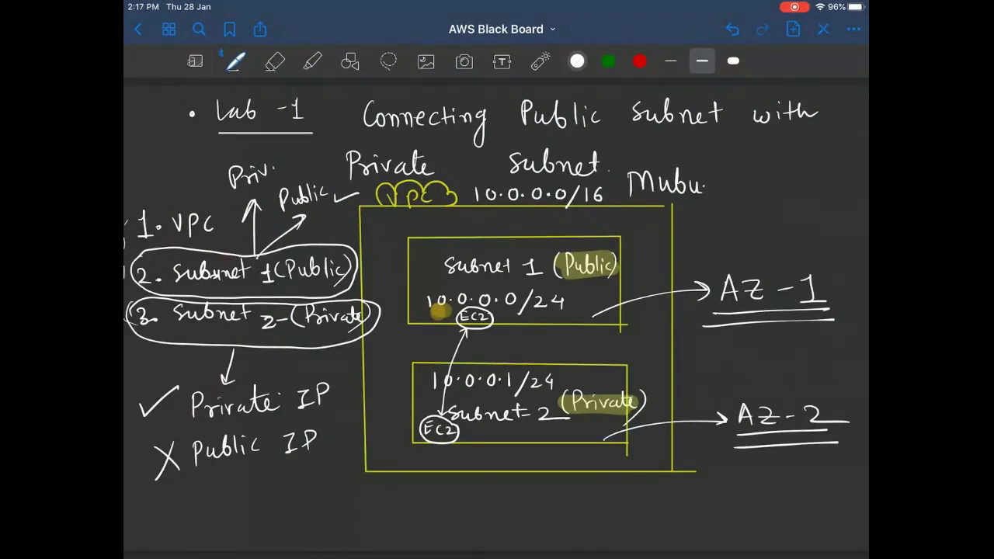
left_click_drag(679, 180, 736, 185)
left_click_drag(744, 183, 753, 191)
left_click_drag(760, 182, 761, 193)
left_click_drag(631, 201, 763, 199)
left_click_drag(634, 209, 769, 208)
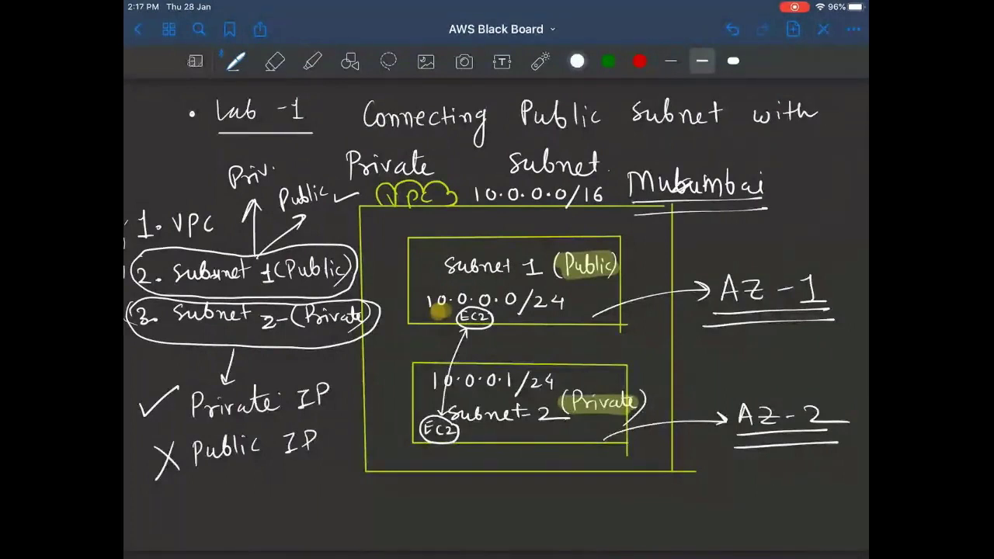
Step: Put a check mark before Subnet 1 and Subnet 2, and return to the page with the address tree
left_click_drag(420, 264, 448, 258)
left_click_drag(421, 403, 445, 396)
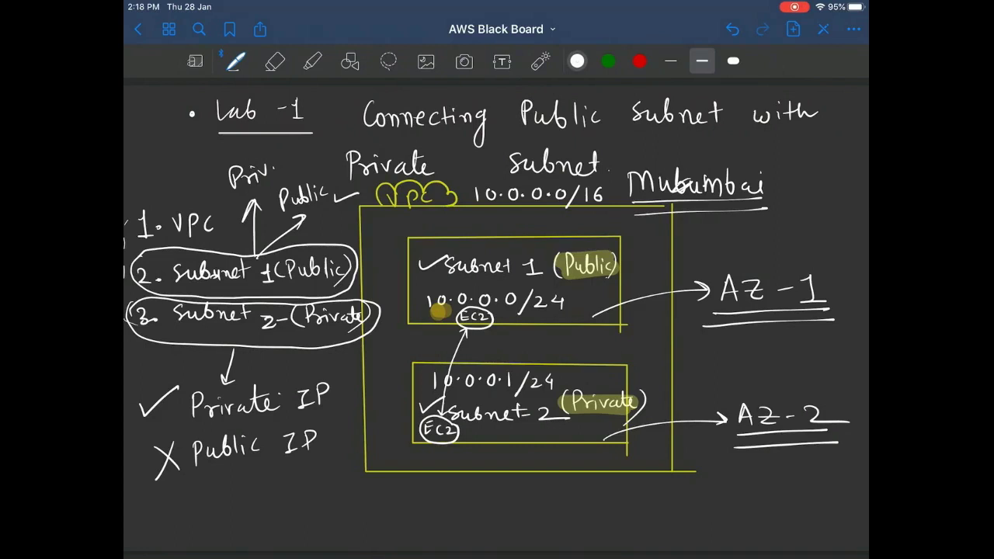
scroll(497, 303, "right", 5)
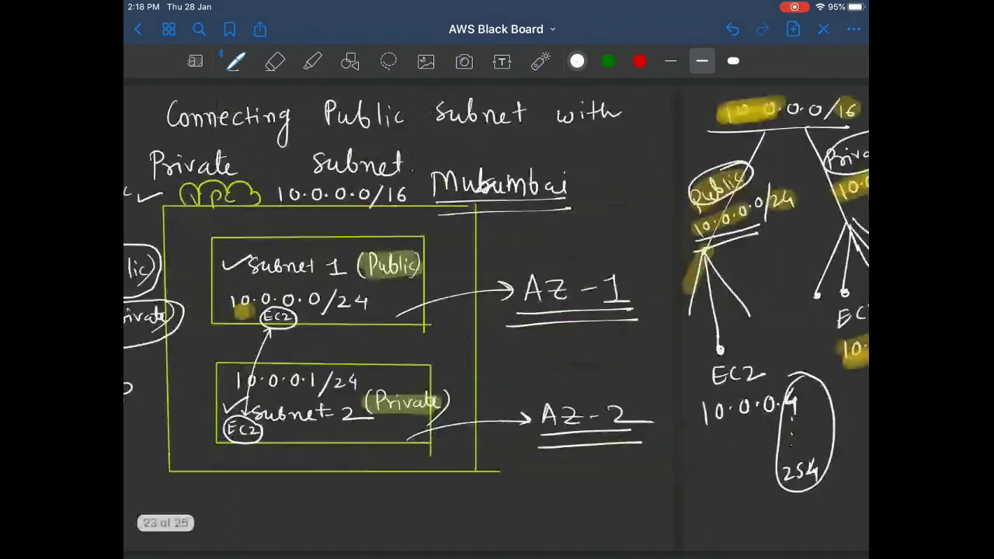
scroll(497, 303, "right", 5)
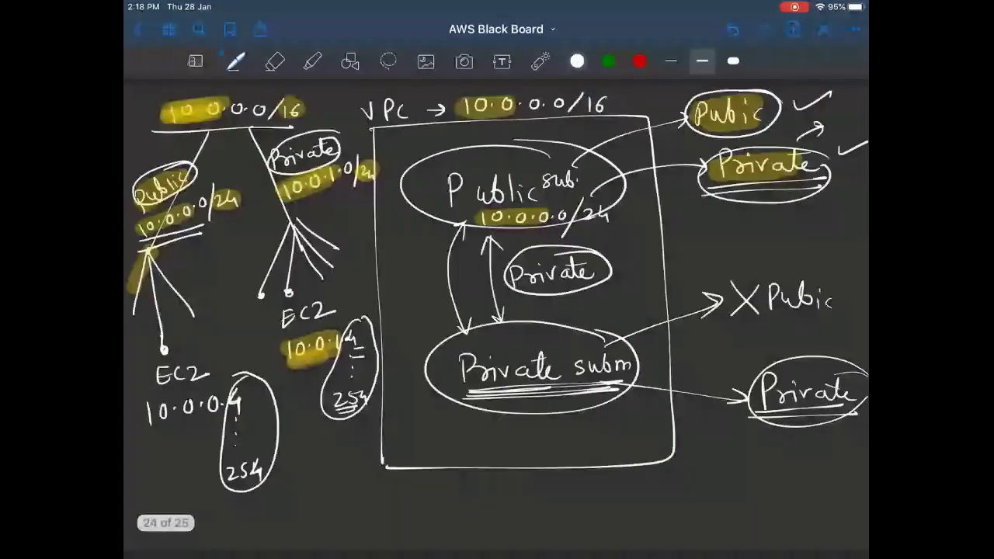
Step: Move the "Lab-2 Connecting VPC1 with VPC-2" heading onto a new following page and return to the emptied page 25
scroll(497, 303, "right", 5)
scroll(497, 303, "right", 5)
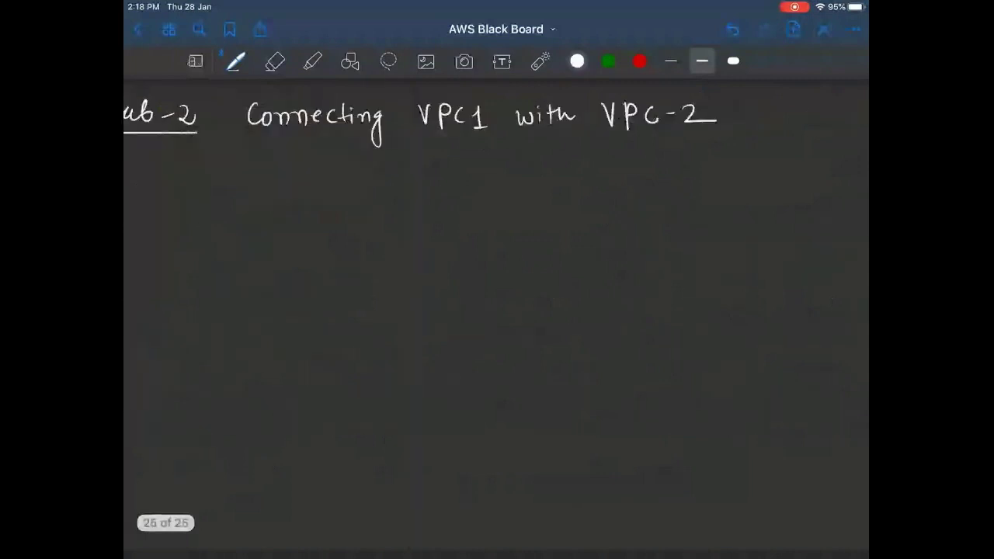
left_click(389, 61)
mouse_move(126, 140)
left_mouse_down()
mouse_move(226, 160)
mouse_move(676, 91)
mouse_move(211, 98)
mouse_move(132, 117)
left_mouse_up()
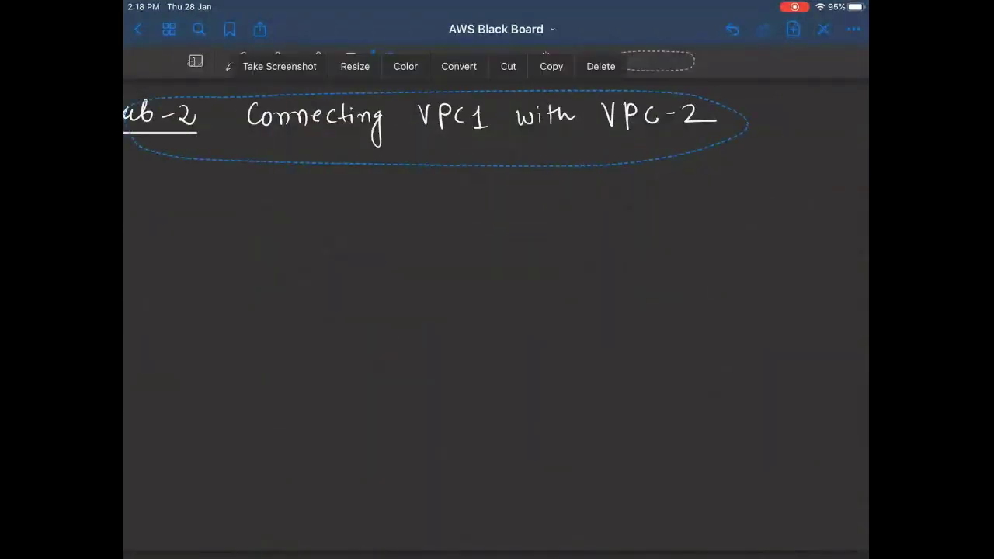
left_click(508, 66)
scroll(699, 311, "right", 5)
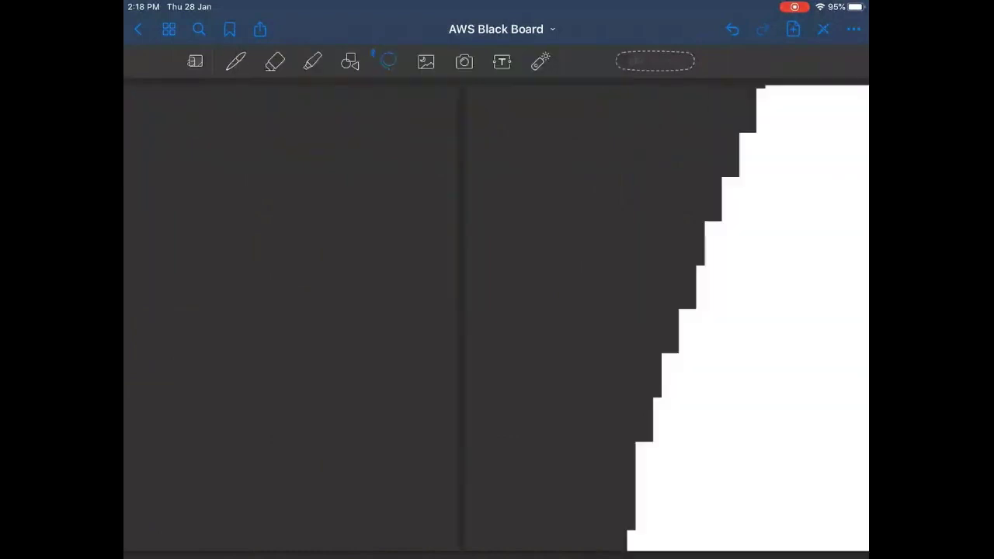
left_click(474, 125)
left_click(504, 102)
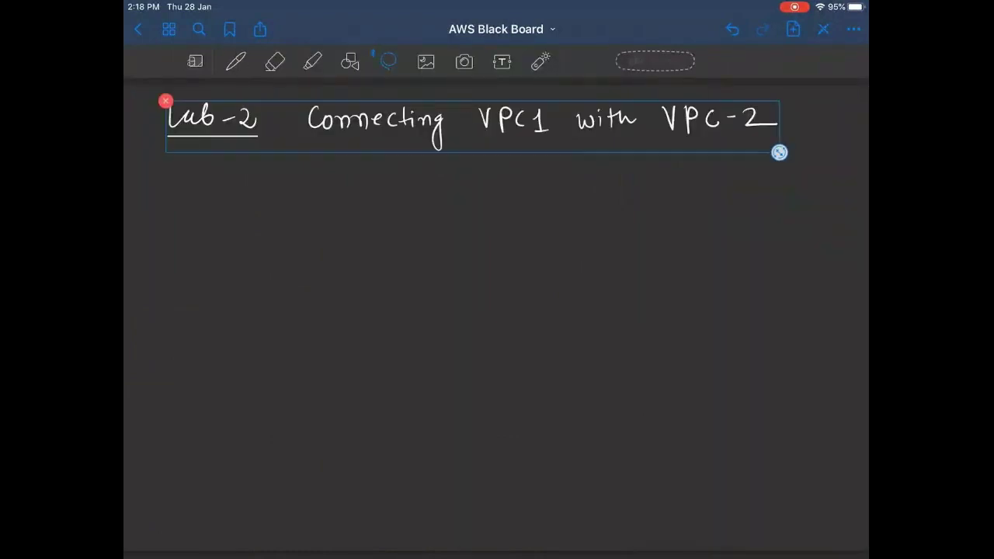
scroll(497, 310, "left", 5)
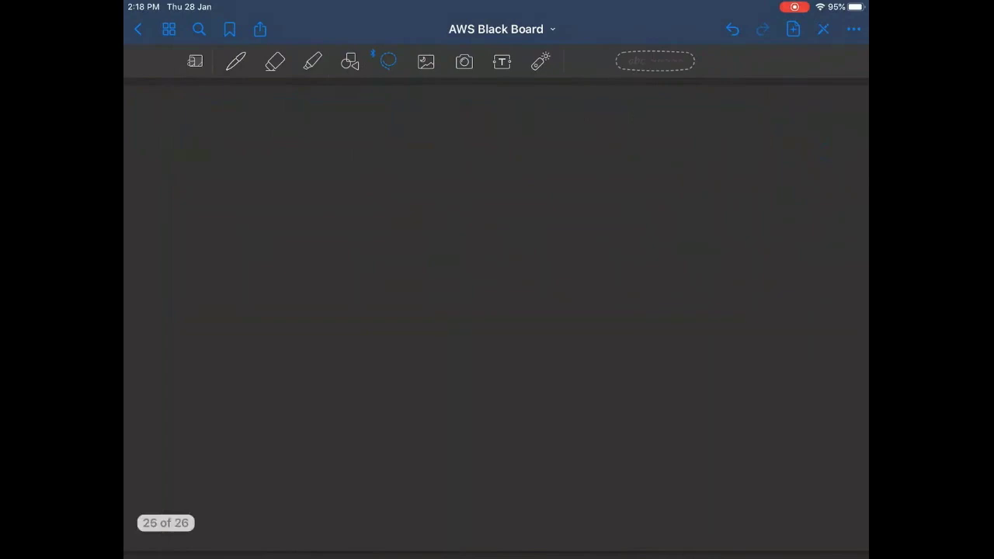
Step: Draw two large boxes side by side inside a cloud outline and write "Mumbai" below the cloud
left_click(235, 61)
left_click_drag(200, 164, 384, 149)
mouse_move(194, 164)
left_mouse_down()
mouse_move(194, 200)
mouse_move(424, 302)
mouse_move(399, 151)
left_mouse_up()
mouse_move(169, 129)
left_mouse_down()
mouse_move(278, 462)
mouse_move(851, 237)
mouse_move(543, 89)
mouse_move(199, 128)
mouse_move(159, 141)
left_mouse_up()
mouse_move(510, 505)
left_mouse_down()
mouse_move(511, 477)
mouse_move(539, 505)
mouse_move(584, 497)
mouse_move(599, 508)
mouse_move(598, 492)
mouse_move(663, 507)
left_mouse_up()
mouse_move(575, 154)
left_mouse_down()
mouse_move(588, 337)
mouse_move(763, 178)
mouse_move(561, 183)
left_mouse_up()
Step: Write "Public" above the first box and "Private" above the second box
mouse_move(224, 139)
left_mouse_down()
mouse_move(226, 164)
mouse_move(236, 152)
left_mouse_up()
mouse_move(238, 141)
left_mouse_down()
mouse_move(280, 159)
mouse_move(281, 131)
mouse_move(308, 150)
left_mouse_up()
mouse_move(611, 149)
left_mouse_down()
mouse_move(612, 176)
mouse_move(616, 166)
left_mouse_up()
left_click_drag(629, 160, 674, 160)
left_click_drag(691, 161, 700, 166)
left_click_drag(696, 149, 707, 147)
left_click_drag(706, 162, 721, 165)
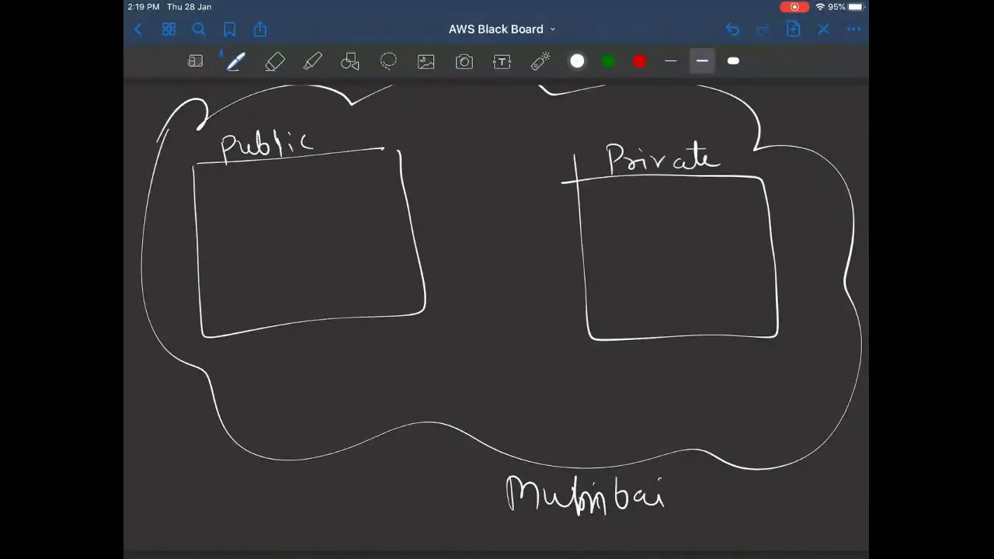
Step: Extend the two box headings with "-subnet" so they read "Public-subnet" and "Private-subnet"
left_click_drag(327, 138, 343, 134)
mouse_move(360, 126)
left_mouse_down()
mouse_move(347, 142)
mouse_move(380, 135)
left_mouse_up()
mouse_move(381, 115)
left_mouse_down()
mouse_move(390, 135)
mouse_move(424, 134)
left_mouse_up()
left_click_drag(415, 123, 430, 118)
left_click_drag(726, 163, 741, 163)
mouse_move(774, 152)
left_mouse_down()
mouse_move(758, 167)
mouse_move(786, 167)
left_mouse_up()
mouse_move(787, 144)
left_mouse_down()
mouse_move(784, 167)
mouse_move(839, 166)
left_mouse_up()
left_click_drag(840, 148, 842, 166)
left_click_drag(833, 155, 850, 154)
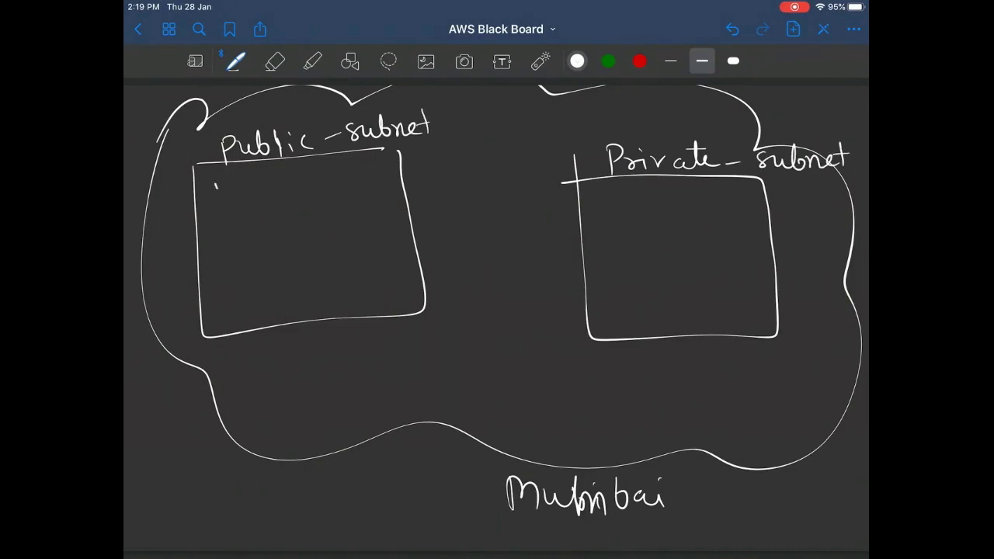
Step: Inside the public subnet's box, write "Public" with a check mark and "Private" beneath it
left_click_drag(216, 182, 218, 203)
mouse_move(218, 180)
left_mouse_down()
mouse_move(219, 192)
mouse_move(241, 195)
left_mouse_up()
mouse_move(247, 173)
left_mouse_down()
mouse_move(247, 196)
mouse_move(258, 194)
left_mouse_up()
mouse_move(264, 171)
left_mouse_down()
mouse_move(266, 194)
mouse_move(276, 194)
left_mouse_up()
mouse_move(290, 181)
left_mouse_down()
mouse_move(288, 193)
mouse_move(371, 160)
left_mouse_up()
mouse_move(223, 228)
left_mouse_down()
mouse_move(224, 250)
mouse_move(227, 236)
left_mouse_up()
left_click_drag(236, 245, 254, 234)
left_click_drag(259, 233, 285, 239)
mouse_move(294, 221)
left_mouse_down()
mouse_move(295, 243)
mouse_move(315, 230)
left_mouse_up()
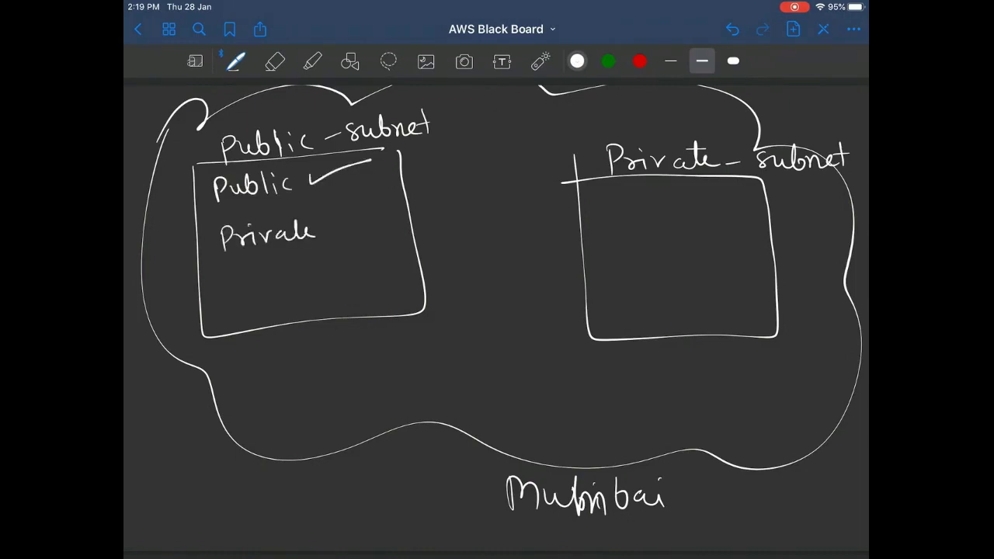
Step: Write "Private" inside the private subnet's box
left_click_drag(623, 185, 624, 208)
mouse_move(621, 186)
left_mouse_down()
mouse_move(629, 198)
mouse_move(660, 205)
mouse_move(680, 191)
mouse_move(704, 206)
left_mouse_up()
mouse_move(709, 185)
left_mouse_down()
mouse_move(711, 205)
mouse_move(730, 204)
left_mouse_up()
left_click_drag(707, 190, 721, 189)
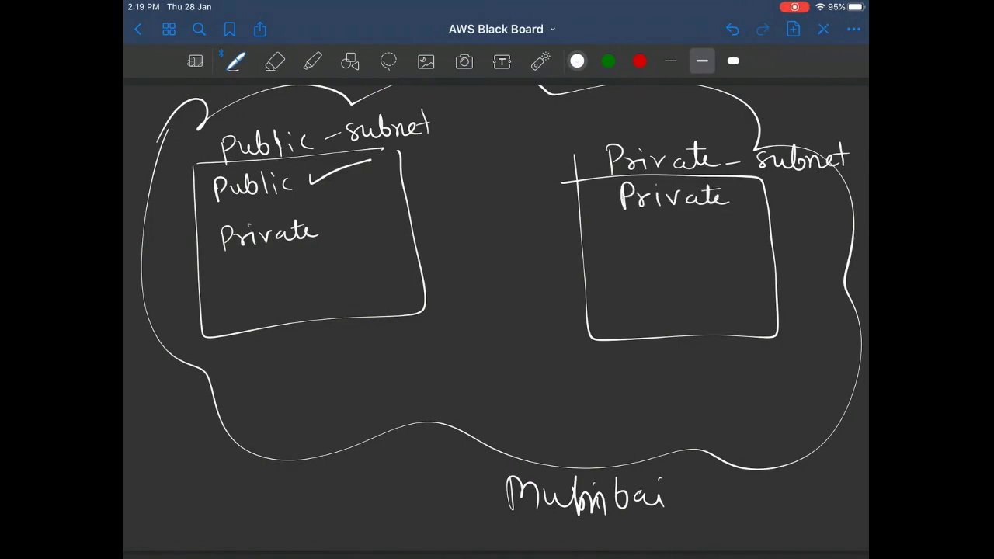
Step: Draw a boxed "EC2" in each subnet, with an arrow to "Public" in the public one and to "Private" in the private one
mouse_move(239, 270)
left_mouse_down()
mouse_move(241, 296)
mouse_move(302, 274)
mouse_move(242, 268)
mouse_move(251, 297)
mouse_move(261, 288)
left_mouse_up()
mouse_move(273, 281)
left_mouse_down()
mouse_move(269, 296)
mouse_move(297, 295)
left_mouse_up()
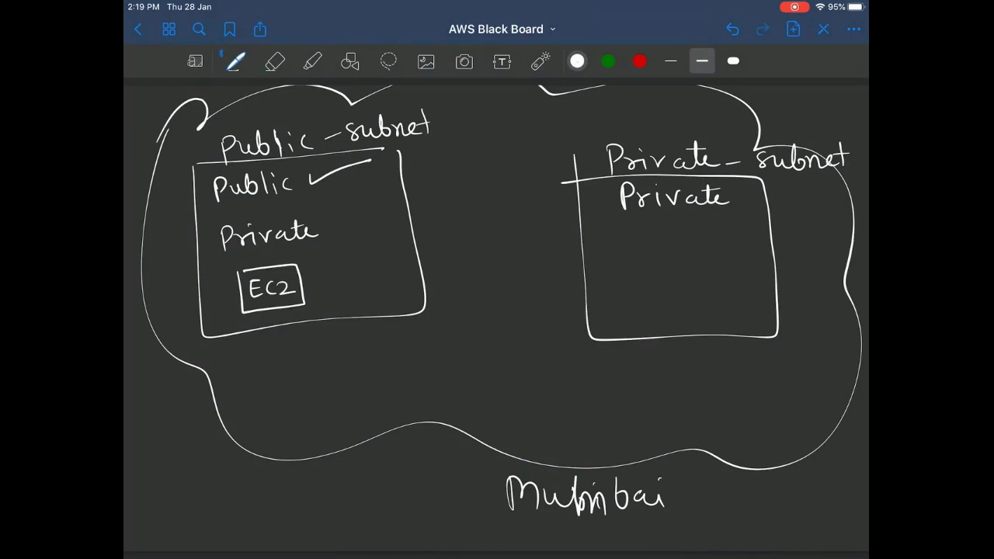
left_click_drag(640, 268, 688, 264)
left_click_drag(658, 272, 657, 291)
left_click_drag(648, 281, 691, 288)
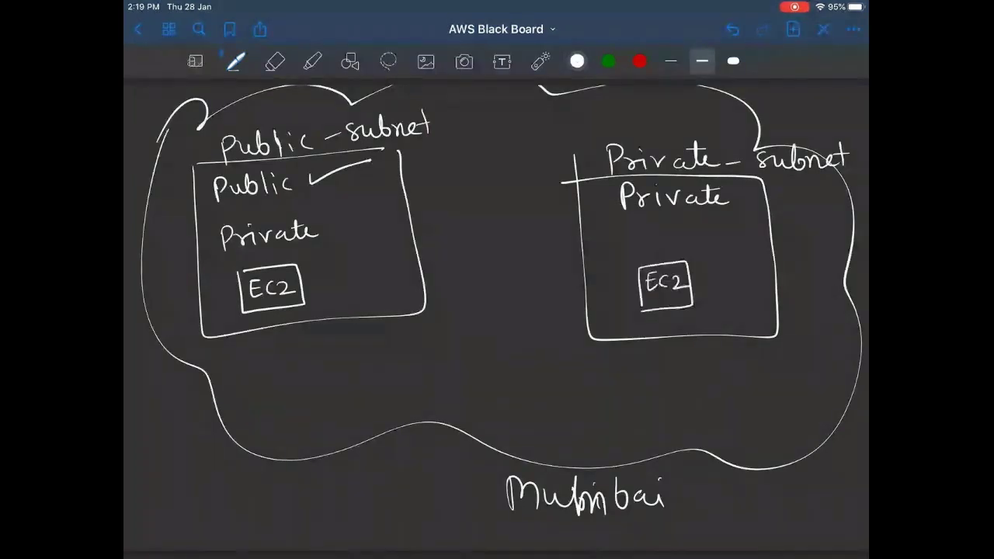
left_click_drag(297, 295, 385, 303)
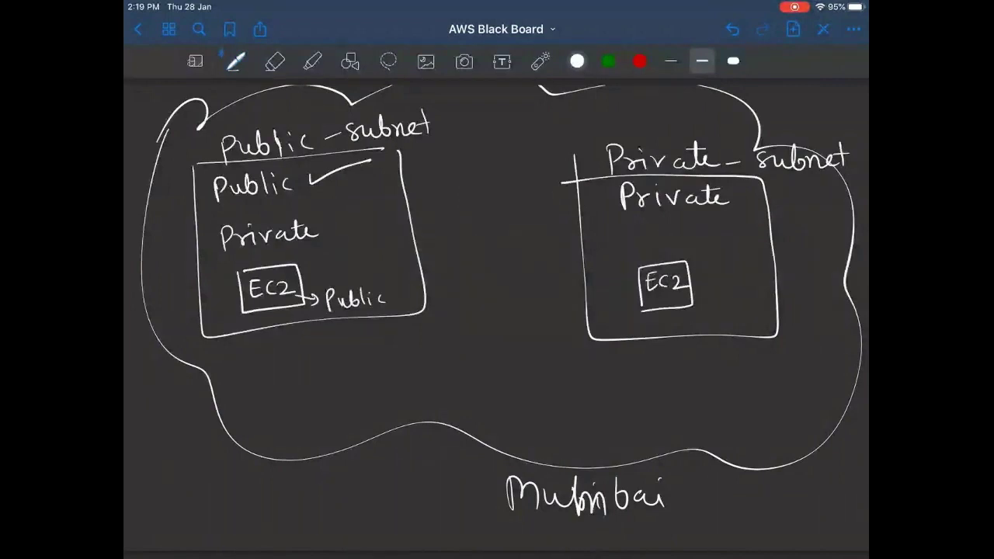
left_click_drag(685, 304, 792, 310)
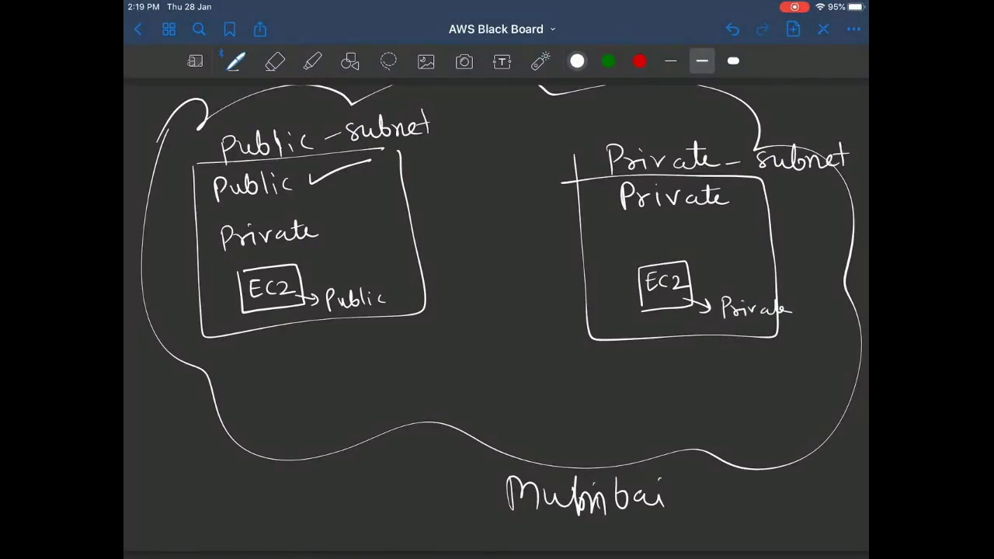
left_click_drag(339, 231, 340, 233)
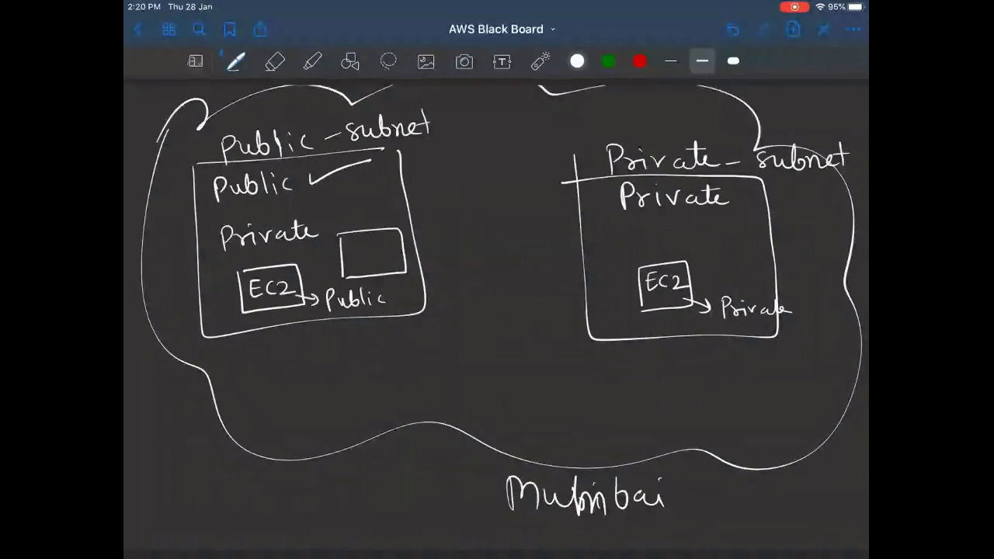
key("ctrl+z")
key("ctrl+z")
Step: Draw an arrow from the public subnet's EC2 and write "Ping" with empty parentheses at its tip
mouse_move(294, 278)
left_mouse_down()
mouse_move(380, 243)
mouse_move(373, 256)
mouse_move(396, 255)
mouse_move(398, 245)
left_mouse_up()
left_click_drag(409, 243, 409, 253)
mouse_move(415, 253)
left_mouse_down()
mouse_move(423, 237)
mouse_move(436, 260)
mouse_move(445, 248)
mouse_move(464, 252)
left_mouse_up()
left_click_drag(523, 220, 526, 249)
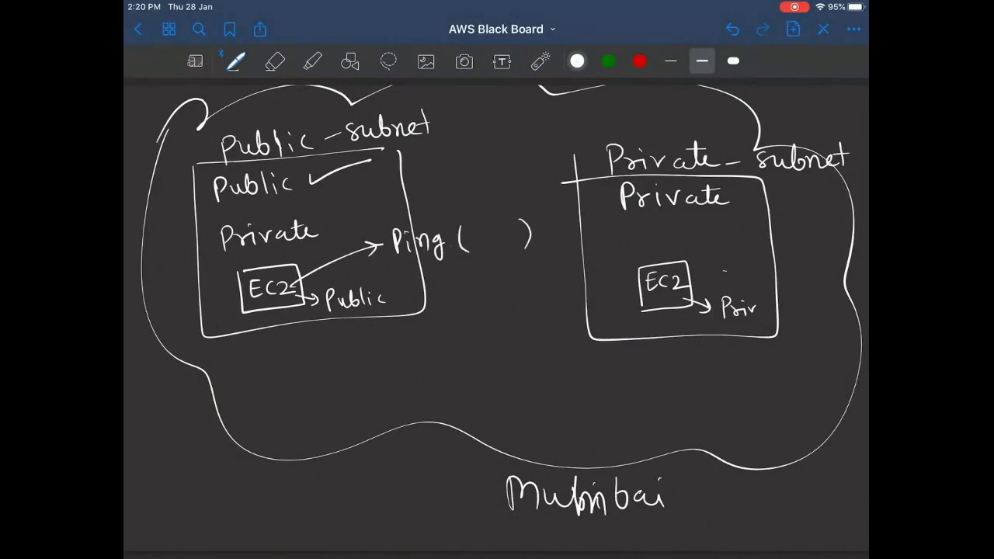
Step: Write 10.0.1.24 above a thick underline beside the private subnet's EC2, and repeat the address after "Ping"
mouse_move(752, 269)
left_mouse_down()
mouse_move(714, 273)
mouse_move(755, 277)
left_mouse_up()
mouse_move(708, 241)
left_mouse_down()
mouse_move(707, 256)
mouse_move(722, 242)
mouse_move(747, 242)
mouse_move(761, 255)
mouse_move(792, 250)
left_mouse_up()
left_click(733, 248)
left_click_drag(797, 237, 804, 246)
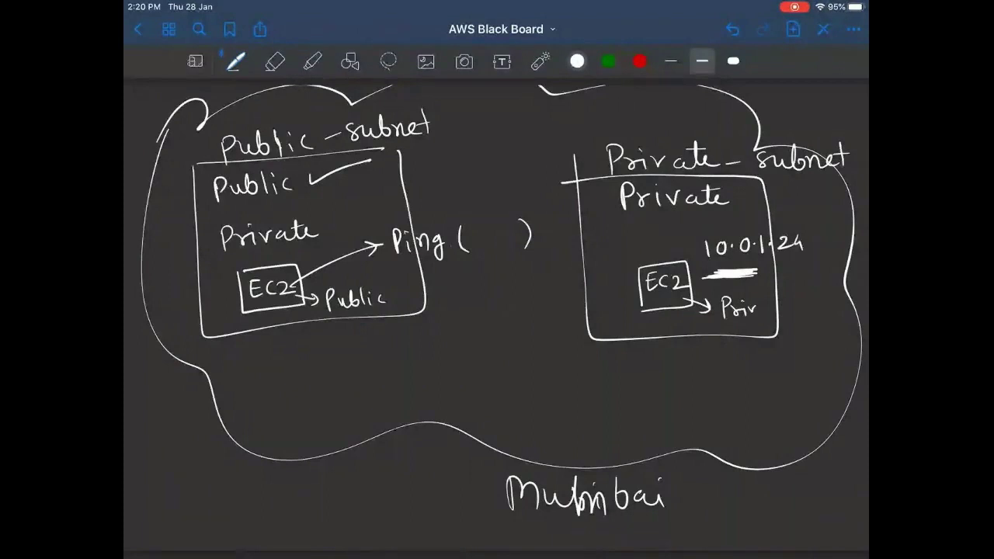
left_click_drag(471, 229, 473, 244)
left_click_drag(482, 230, 553, 237)
left_click(507, 238)
Step: Draw an arrow down from the private subnet's EC2 and write "Ping" with a box containing "10.0.0."
mouse_move(661, 321)
left_mouse_down()
mouse_move(623, 374)
mouse_move(637, 371)
left_mouse_up()
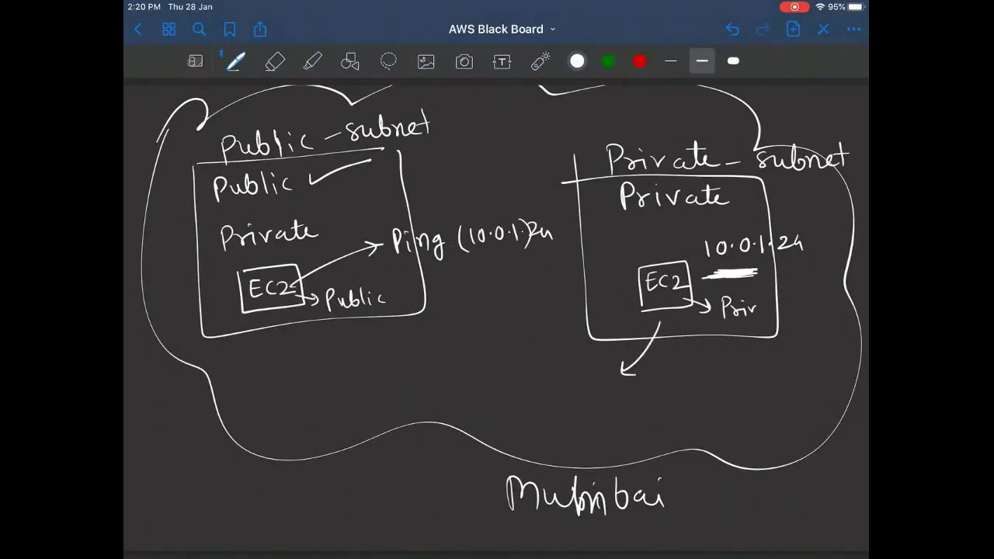
mouse_move(531, 383)
left_mouse_down()
mouse_move(533, 402)
mouse_move(532, 393)
left_mouse_up()
mouse_move(544, 392)
left_mouse_down()
mouse_move(545, 403)
mouse_move(565, 399)
mouse_move(575, 422)
mouse_move(606, 425)
mouse_move(778, 397)
mouse_move(596, 393)
mouse_move(620, 421)
left_mouse_up()
left_click_drag(633, 407, 677, 405)
left_click(644, 414)
left_click(667, 414)
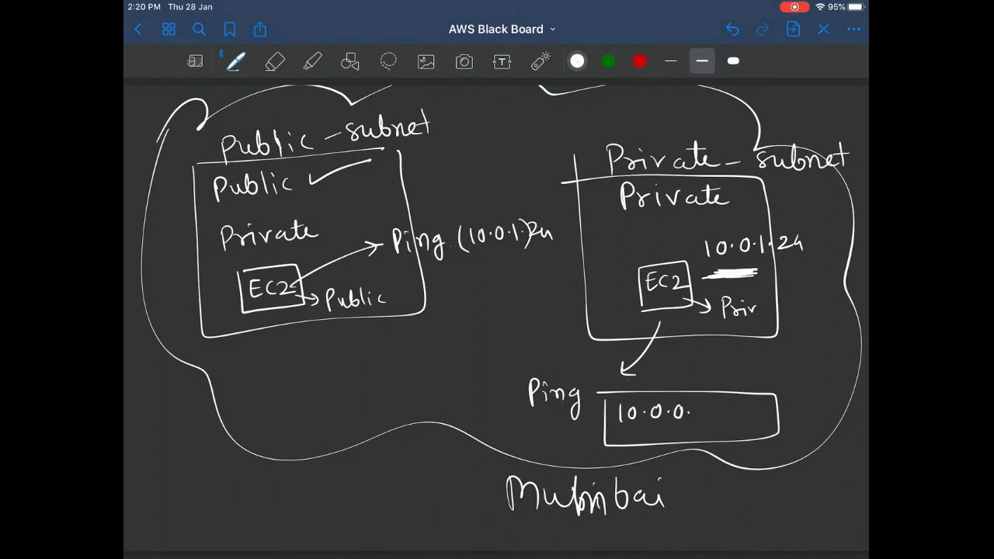
Step: Draw an arrow from the public subnet's EC2 to 10.0.0.25 and complete the boxed Ping address as 10.0.0.25
left_click_drag(261, 305, 271, 347)
mouse_move(263, 336)
left_mouse_down()
mouse_move(278, 336)
mouse_move(282, 376)
mouse_move(293, 359)
left_mouse_up()
left_click(304, 364)
mouse_move(319, 355)
left_mouse_down()
mouse_move(314, 365)
mouse_move(342, 352)
mouse_move(379, 362)
mouse_move(382, 345)
mouse_move(384, 359)
left_mouse_up()
left_click(330, 361)
left_click_drag(390, 338, 403, 333)
left_click_drag(697, 406, 711, 418)
left_click_drag(716, 405, 713, 420)
left_click_drag(722, 402, 744, 398)
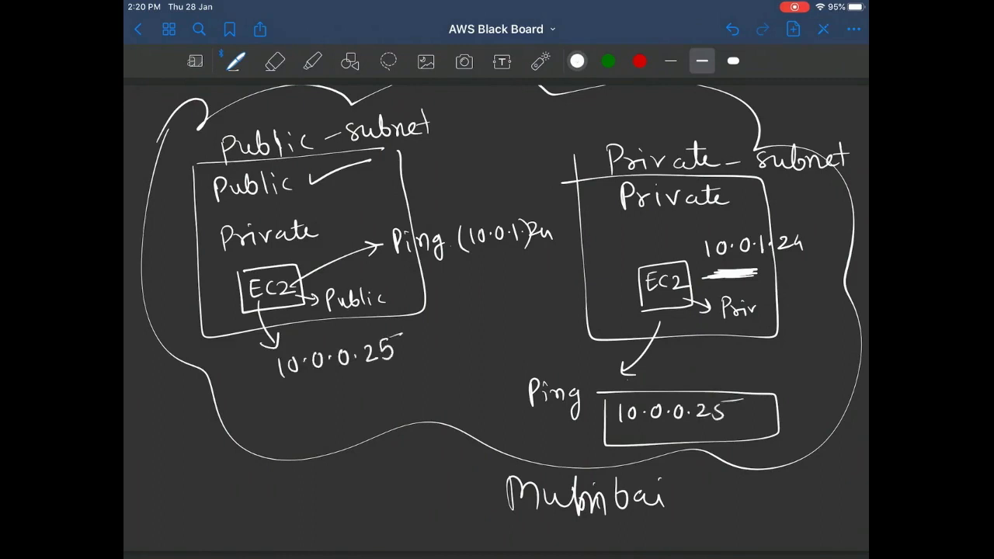
Step: Highlight the public subnet's EC2 in yellow, and the private subnet's EC2 and its 10.0.1.24 address in red
left_click(312, 61)
mouse_move(244, 274)
left_mouse_down()
mouse_move(300, 305)
mouse_move(256, 314)
left_mouse_up()
left_click_drag(296, 276, 305, 289)
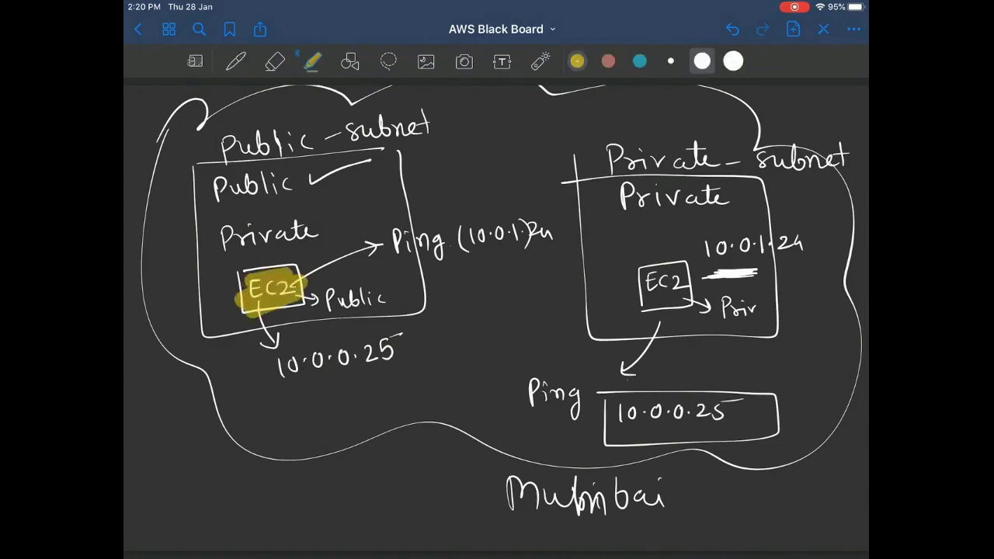
left_click(608, 60)
mouse_move(626, 289)
left_mouse_down()
mouse_move(699, 272)
mouse_move(716, 246)
mouse_move(804, 238)
left_mouse_up()
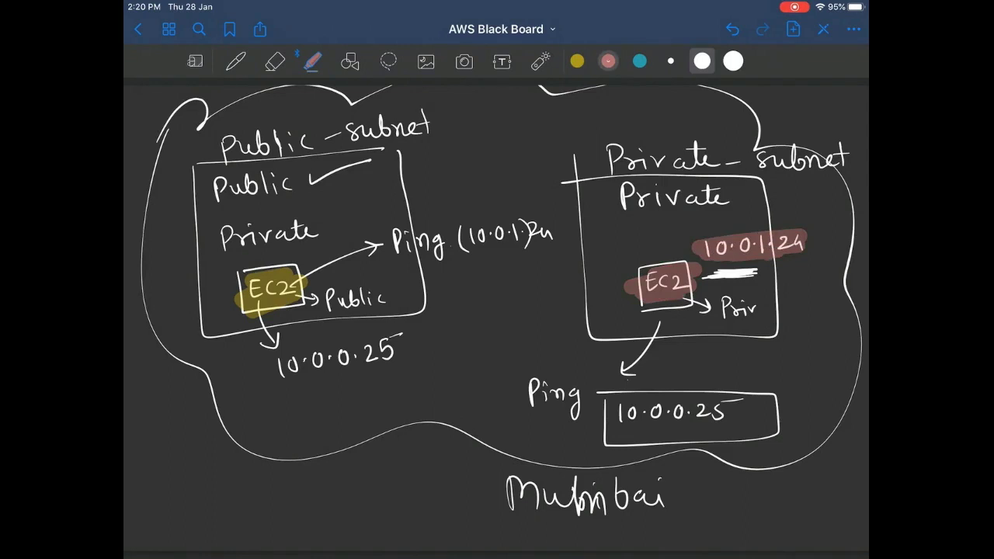
Step: Add yellow highlighting to the private subnet's EC2 and highlight both 10.0.0.25 addresses in red
left_click(577, 61)
left_click_drag(626, 287, 688, 278)
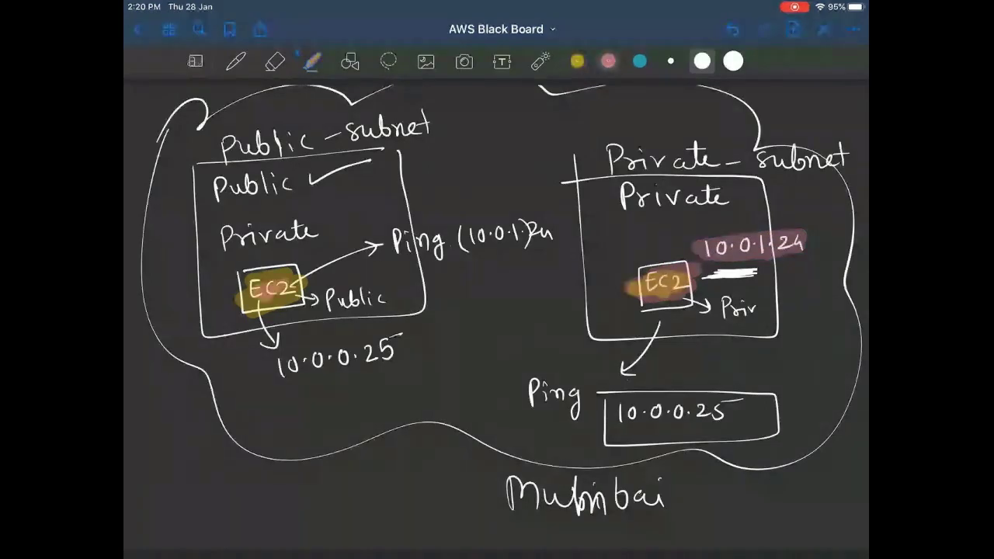
left_click_drag(271, 371, 396, 347)
left_click_drag(592, 417, 726, 407)
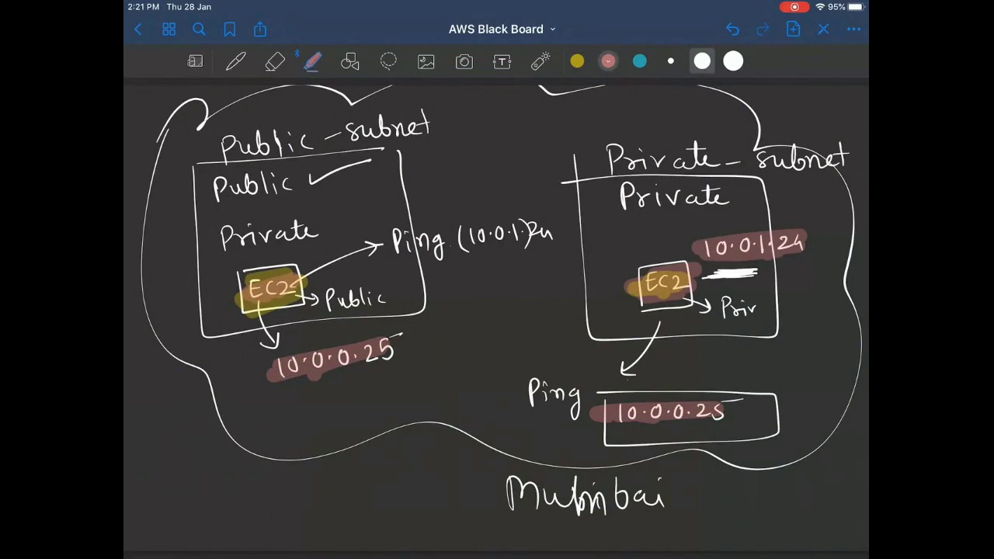
Step: Write "AZ-1" beside the public subnet and "AZ-2" beside the private subnet, and circle both labels
left_click(235, 61)
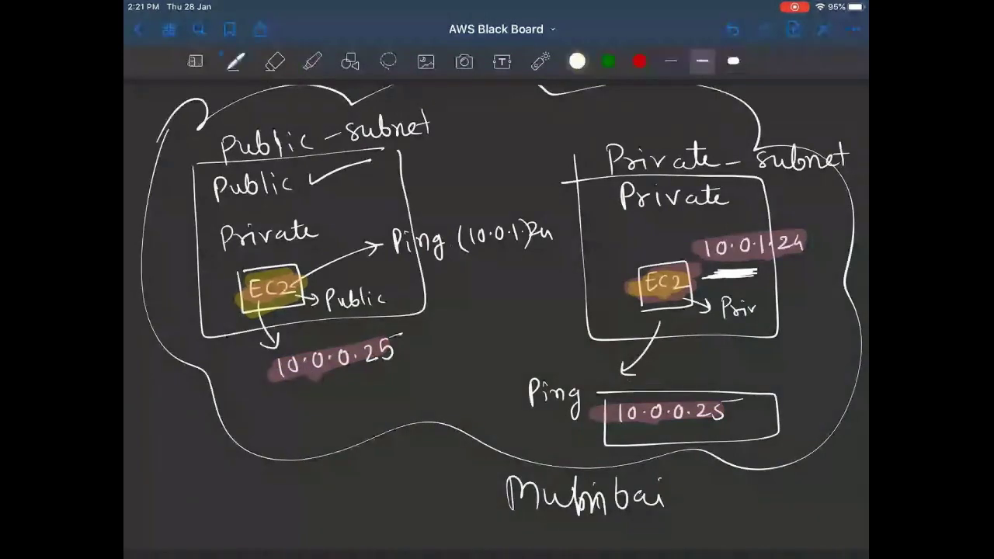
mouse_move(426, 341)
left_mouse_down()
mouse_move(441, 339)
mouse_move(440, 329)
left_mouse_up()
mouse_move(442, 320)
left_mouse_down()
mouse_move(459, 337)
mouse_move(457, 327)
left_mouse_up()
mouse_move(457, 329)
left_mouse_down()
mouse_move(473, 317)
mouse_move(486, 335)
left_mouse_up()
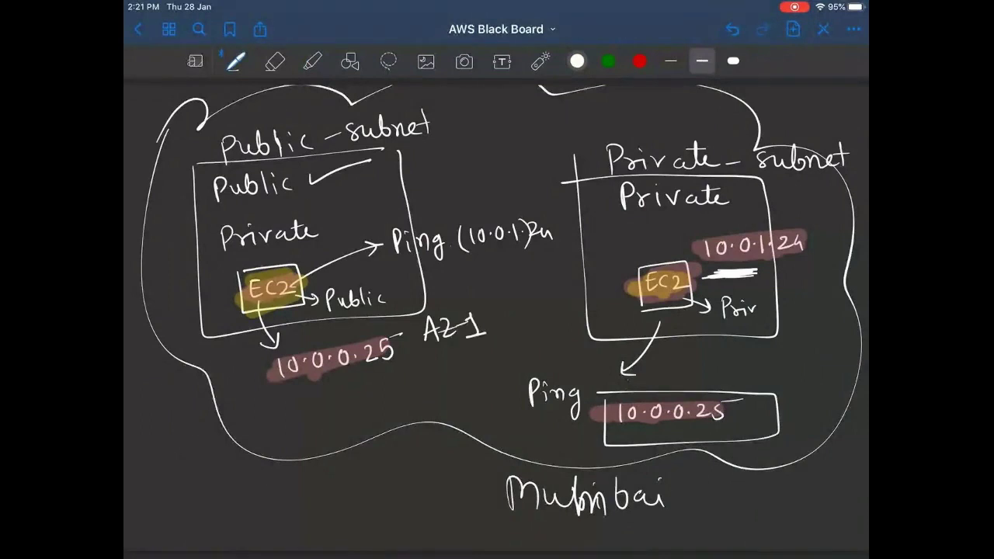
left_click_drag(791, 345, 807, 335)
mouse_move(816, 325)
left_mouse_down()
mouse_move(827, 339)
mouse_move(839, 332)
left_mouse_up()
left_click_drag(843, 327, 859, 336)
mouse_move(503, 319)
left_mouse_down()
mouse_move(478, 356)
mouse_move(485, 313)
left_mouse_up()
mouse_move(850, 315)
left_mouse_down()
mouse_move(833, 311)
mouse_move(865, 348)
mouse_move(838, 313)
left_mouse_up()
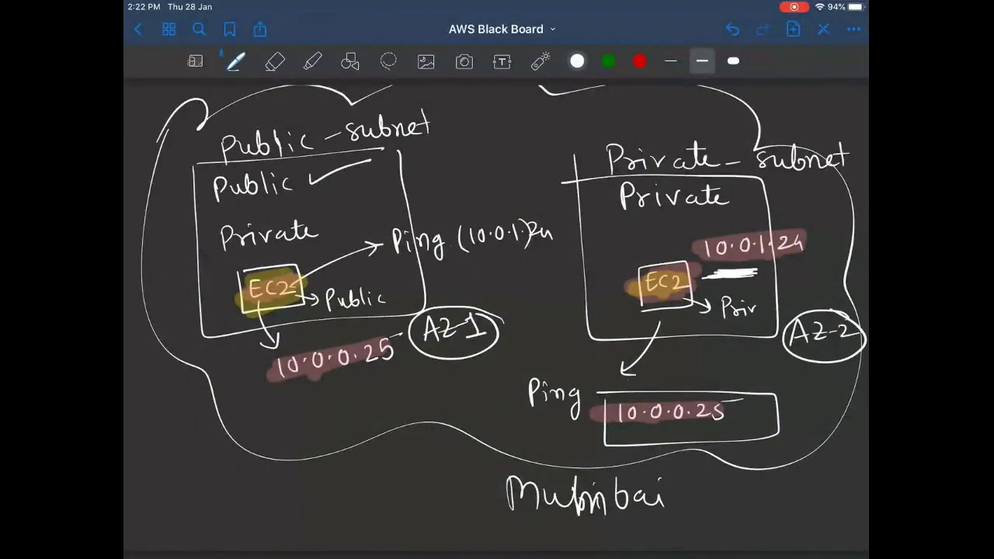
Step: Move the Lab-2 heading to another new page at the end and return to the emptied page 26 with the pen
scroll(498, 311, "right", 10)
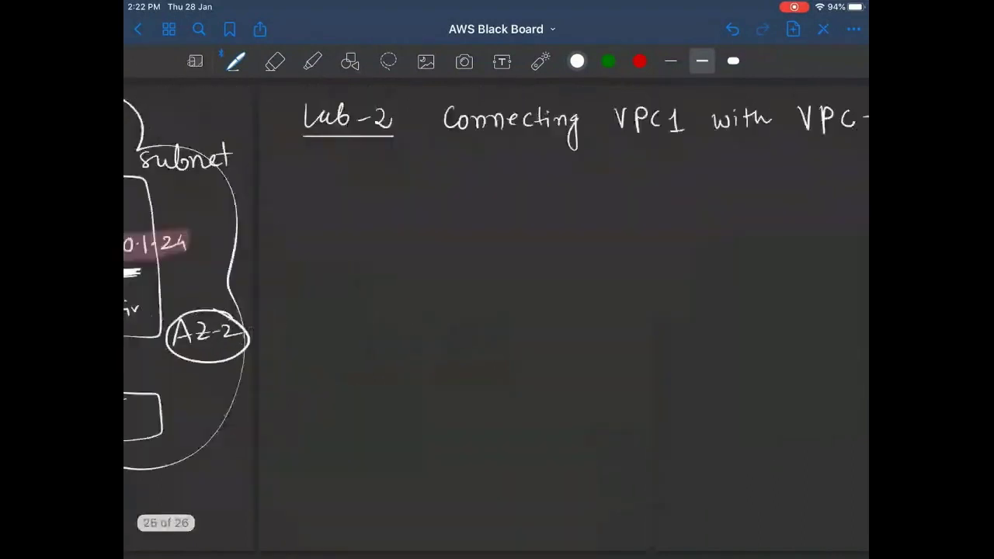
left_click(388, 61)
mouse_move(167, 109)
left_mouse_down()
mouse_move(779, 129)
mouse_move(590, 89)
mouse_move(173, 100)
left_mouse_up()
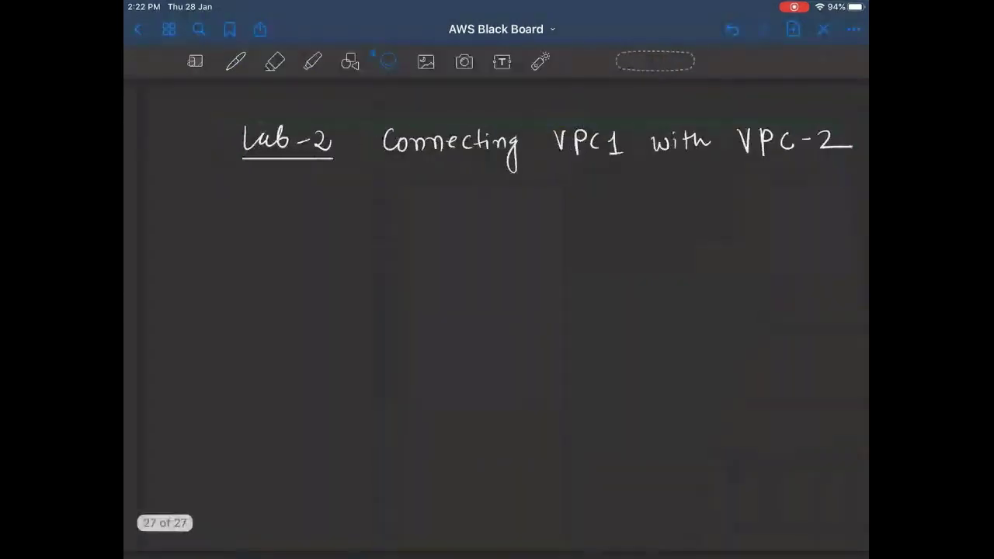
left_click(235, 62)
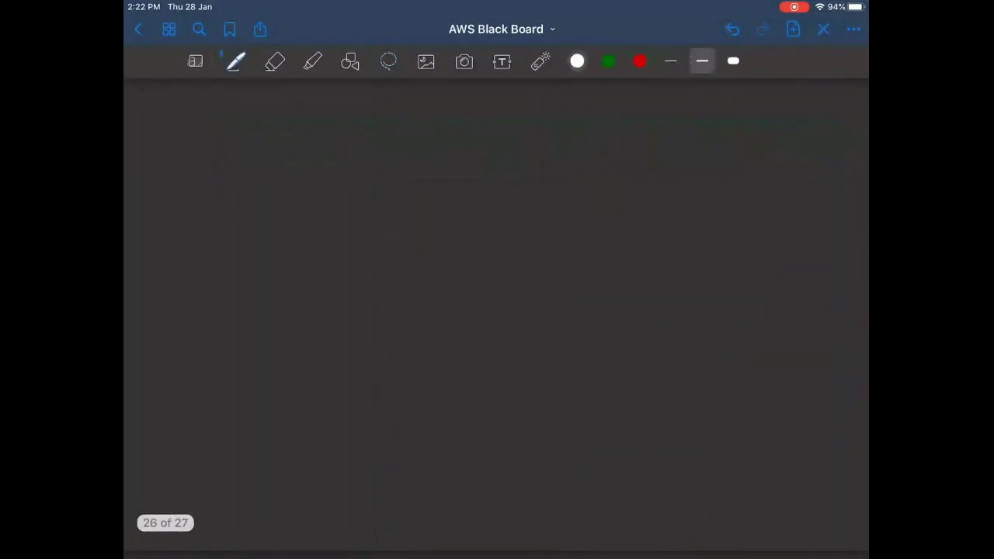
Step: Draw a box on the blank page and write 10.0.0.0/24 along its upper edge inside
mouse_move(215, 146)
left_mouse_down()
mouse_move(216, 300)
mouse_move(427, 236)
mouse_move(214, 309)
left_mouse_up()
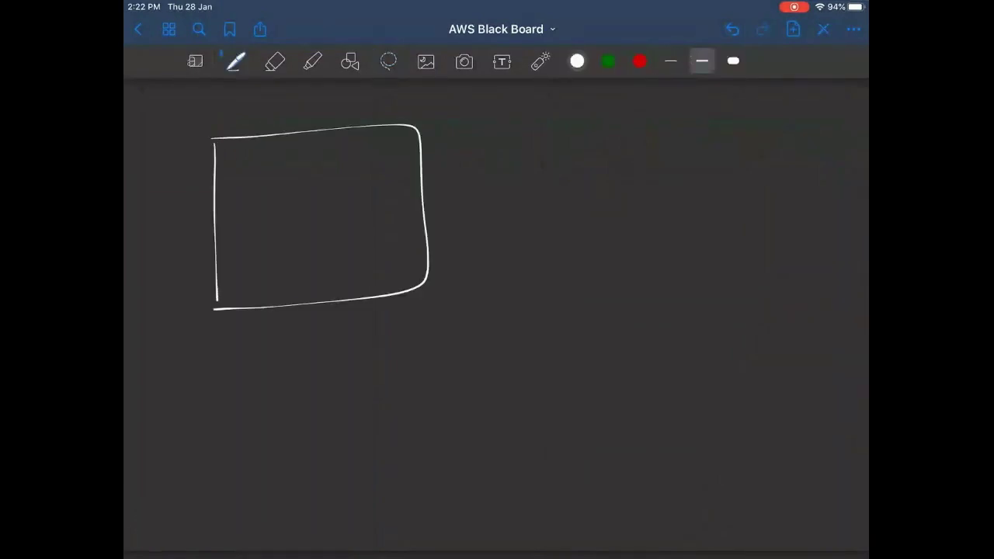
left_click_drag(233, 154, 235, 172)
left_click_drag(247, 158, 276, 154)
left_click(261, 163)
left_click(290, 162)
left_click_drag(306, 152, 304, 153)
left_click(320, 161)
mouse_move(339, 148)
left_mouse_down()
mouse_move(346, 179)
mouse_move(381, 166)
left_mouse_up()
left_click_drag(383, 152, 396, 168)
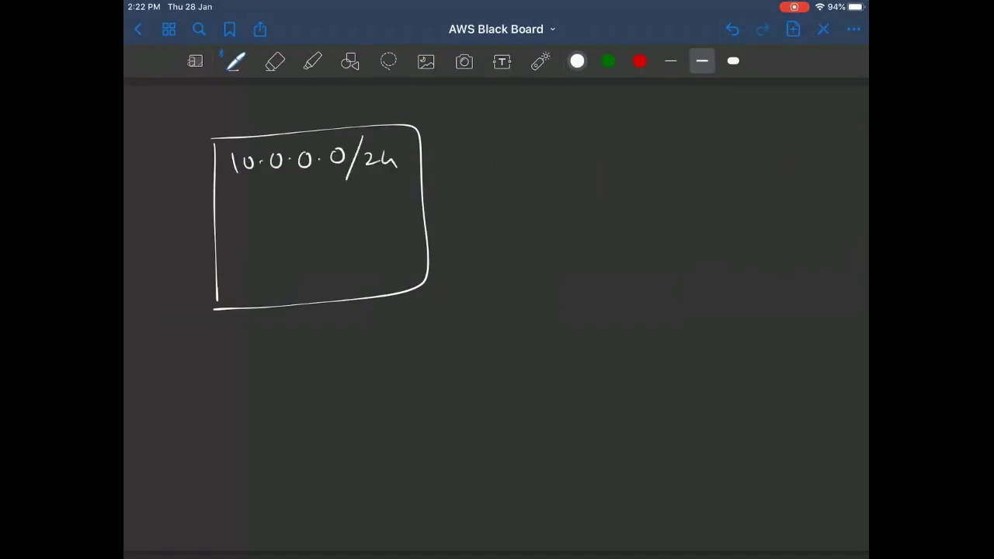
Step: Draw an arrow out of the box from 10.0.0.0/24 and write 10.0.0.1 below that address
mouse_move(226, 165)
left_mouse_down()
mouse_move(194, 183)
mouse_move(238, 212)
left_mouse_up()
left_click_drag(251, 195, 341, 205)
left_click(265, 200)
left_click(296, 201)
left_click(326, 200)
Step: Draw an arrow out of the box from 10.0.0.1 and write 10.0.0.2 below it
mouse_move(225, 205)
left_mouse_down()
mouse_move(191, 226)
mouse_move(241, 249)
left_mouse_up()
left_click_drag(257, 233, 365, 241)
left_click(273, 238)
left_click(308, 238)
left_click(340, 232)
left_click(340, 237)
Step: Draw an arrow out of the box from 10.0.0.2, and write 10.0.0.3 below it with its own outward arrow
mouse_move(184, 249)
left_mouse_down()
mouse_move(188, 260)
mouse_move(216, 243)
mouse_move(181, 263)
left_mouse_up()
left_click(228, 242)
left_click_drag(189, 248, 248, 287)
mouse_move(267, 270)
left_mouse_down()
mouse_move(261, 280)
mouse_move(372, 264)
mouse_move(361, 280)
left_mouse_up()
left_click(284, 277)
left_click(318, 273)
left_click(351, 272)
mouse_move(224, 281)
left_mouse_down()
mouse_move(197, 299)
mouse_move(207, 303)
left_mouse_up()
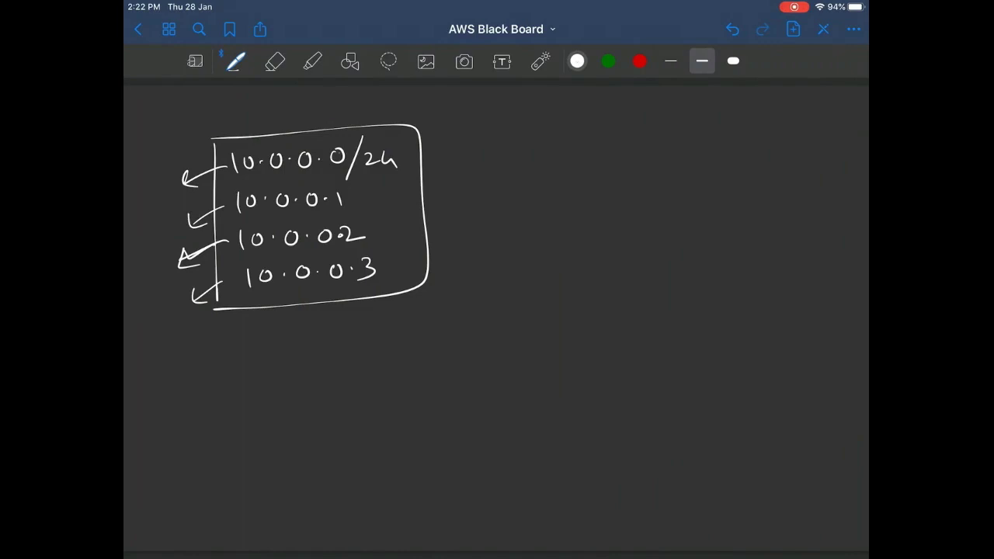
Step: Write 10.0.0.255 below the box and draw an arrow from its start
mouse_move(257, 390)
left_mouse_down()
mouse_move(257, 413)
mouse_move(271, 395)
mouse_move(373, 394)
mouse_move(379, 403)
left_mouse_up()
left_click(321, 400)
mouse_move(385, 387)
left_mouse_down()
mouse_move(384, 403)
mouse_move(398, 382)
left_mouse_up()
left_click_drag(402, 384, 397, 403)
left_click_drag(401, 382, 422, 379)
left_click_drag(242, 408, 219, 429)
left_click_drag(220, 417, 233, 432)
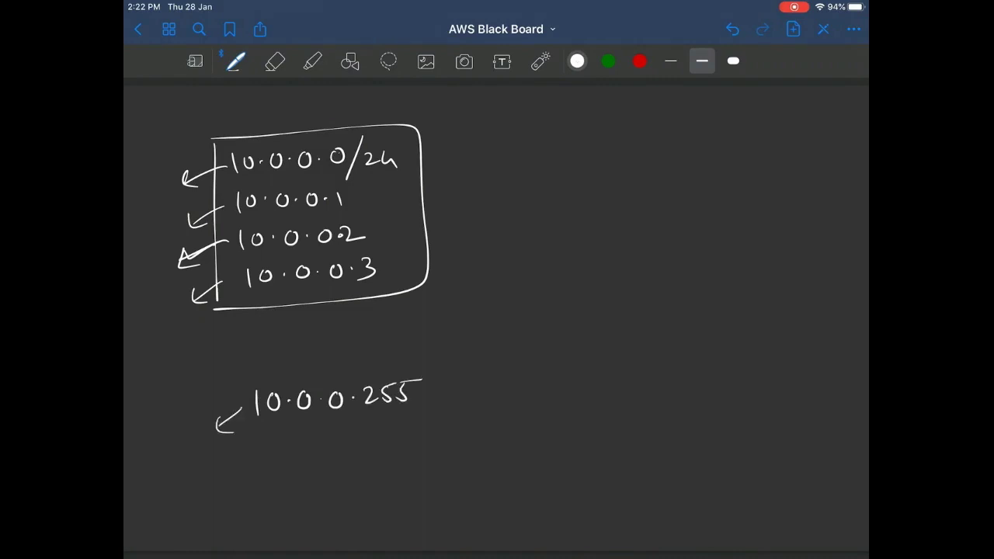
Step: Number the arrows of the five addresses 1 to 5, ending at 10.0.0.255
left_click_drag(155, 188, 182, 227)
left_click_drag(155, 266, 155, 284)
left_click_drag(164, 301, 178, 311)
left_click_drag(200, 431, 195, 455)
left_click_drag(199, 431, 206, 427)
Step: Write the range 4 to 254 with dots in between, between 10.0.0.3 and 10.0.0.255, and circle it
left_click_drag(372, 306, 384, 317)
left_click_drag(381, 311, 382, 325)
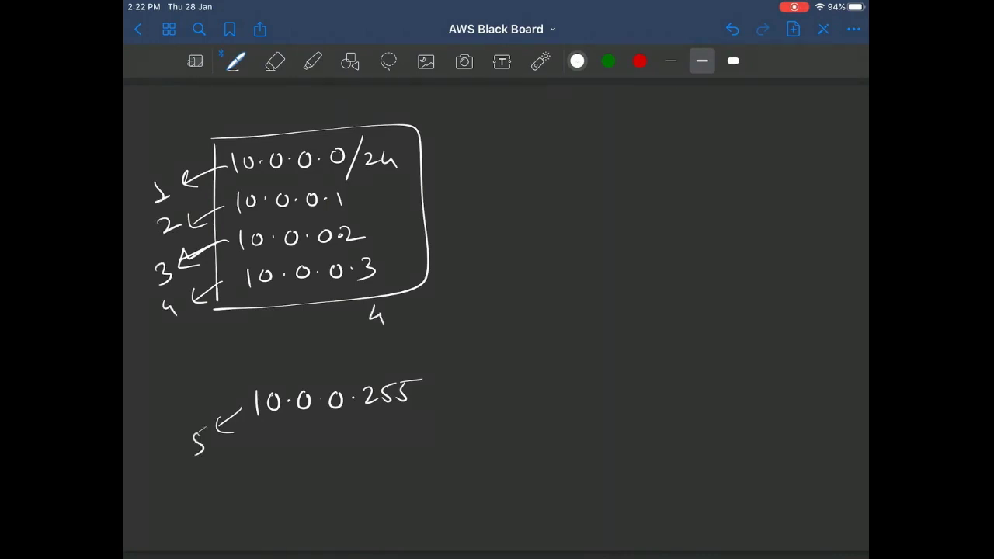
left_click(384, 339)
left_click(384, 347)
left_click(384, 356)
left_click_drag(365, 363, 377, 376)
mouse_move(391, 359)
left_mouse_down()
mouse_move(384, 375)
mouse_move(409, 368)
left_mouse_up()
mouse_move(393, 297)
left_mouse_down()
mouse_move(402, 374)
mouse_move(365, 300)
left_mouse_up()
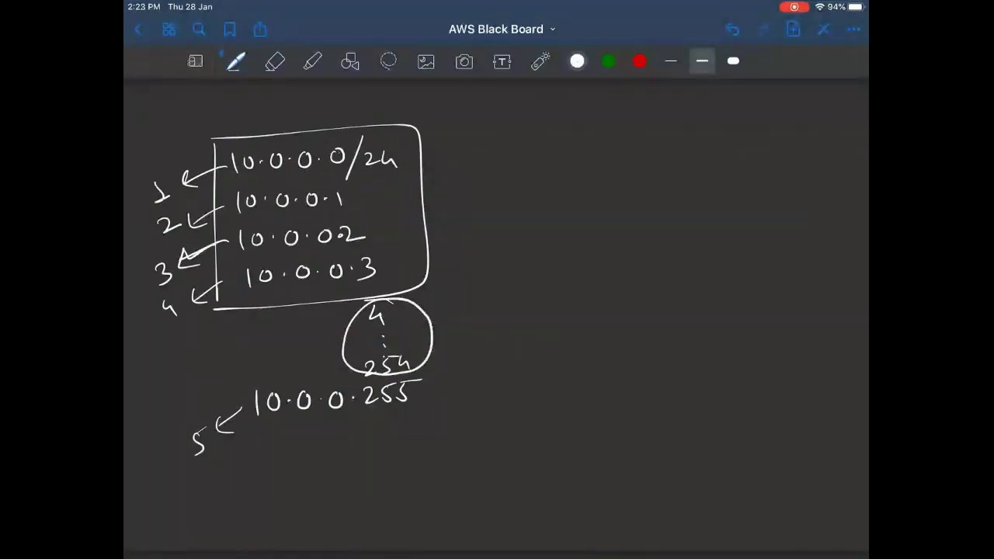
Step: Point an arrow at 10.0.0.255 from the double-underlined word Broadcast, and write an X after the word
mouse_move(421, 398)
left_mouse_down()
mouse_move(466, 396)
mouse_move(436, 413)
left_mouse_up()
left_click_drag(471, 385, 473, 406)
left_click_drag(474, 385, 475, 405)
mouse_move(494, 404)
left_mouse_down()
mouse_move(519, 393)
mouse_move(559, 400)
left_mouse_up()
left_click_drag(573, 388, 575, 399)
left_click_drag(578, 387, 613, 397)
left_click_drag(601, 384, 623, 382)
left_click_drag(468, 421, 630, 404)
left_click_drag(466, 430, 639, 414)
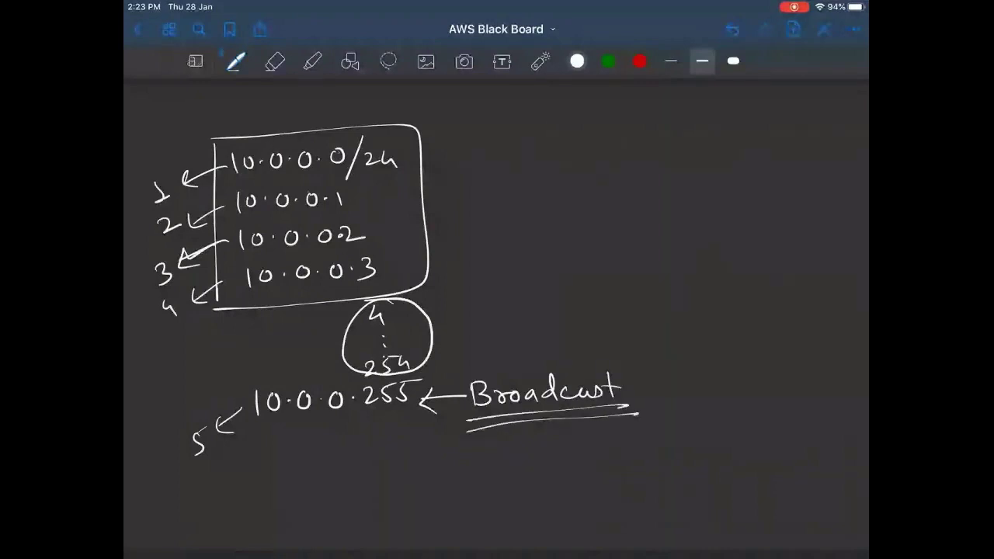
left_click_drag(637, 377, 658, 405)
left_click_drag(657, 376, 632, 404)
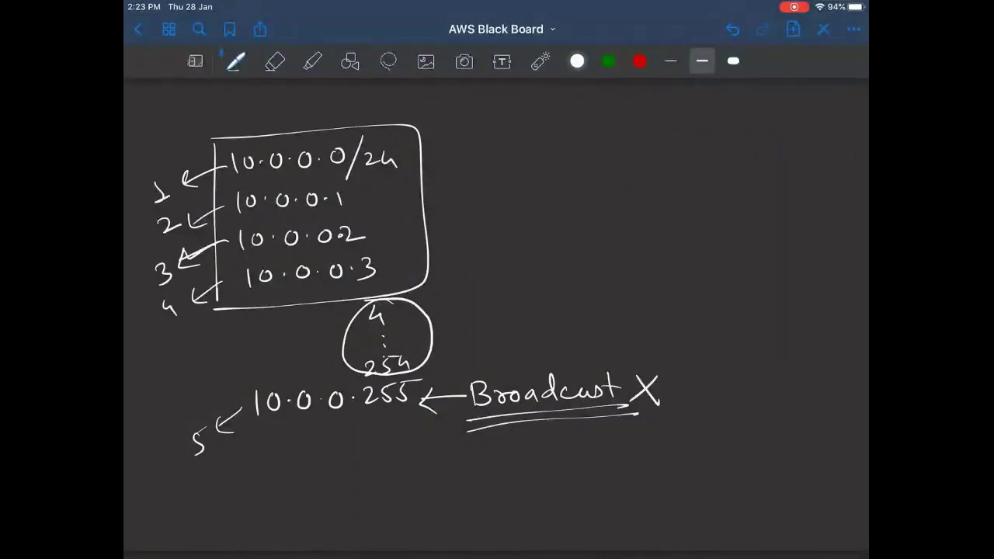
Step: Write the heading "Subnet 1 - Private" above the box of 10.0.0.x addresses, undoing any bad strokes
left_click_drag(254, 106, 257, 117)
mouse_move(270, 108)
left_mouse_down()
mouse_move(300, 113)
mouse_move(252, 120)
mouse_move(273, 118)
left_mouse_up()
left_click(733, 29)
left_click(732, 28)
left_click(732, 29)
mouse_move(276, 94)
left_mouse_down()
mouse_move(287, 115)
mouse_move(300, 113)
left_mouse_up()
left_click_drag(299, 115, 334, 103)
mouse_move(337, 93)
left_mouse_down()
mouse_move(341, 112)
mouse_move(399, 105)
left_mouse_up()
left_click_drag(407, 92, 408, 113)
left_click_drag(407, 93, 435, 107)
mouse_move(441, 100)
left_mouse_down()
mouse_move(443, 111)
mouse_move(461, 97)
left_mouse_up()
left_click_drag(468, 100, 493, 104)
mouse_move(498, 101)
left_mouse_down()
mouse_move(513, 96)
mouse_move(497, 91)
left_mouse_up()
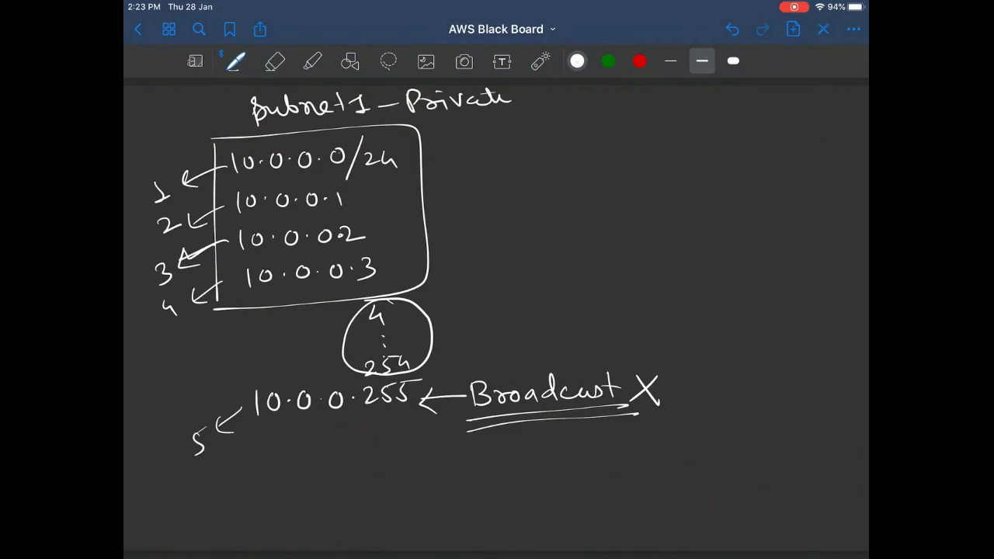
Step: Write the heading "Subnet-2" beside the first subnet's heading, with "Private" beneath it
left_click_drag(627, 95, 620, 113)
left_click_drag(632, 102, 685, 111)
left_click_drag(689, 106, 719, 111)
left_click_drag(713, 105, 745, 104)
left_click_drag(752, 96, 785, 108)
mouse_move(707, 121)
left_mouse_down()
mouse_move(709, 138)
mouse_move(722, 128)
mouse_move(764, 134)
left_mouse_up()
left_click_drag(777, 127, 800, 134)
left_click_drag(791, 125, 814, 131)
Step: Draw a box under the Subnet-2 heading and write 10.0.1.0 as its first address
mouse_move(559, 158)
left_mouse_down()
mouse_move(561, 194)
mouse_move(808, 315)
mouse_move(820, 162)
mouse_move(545, 159)
mouse_move(588, 192)
mouse_move(603, 177)
left_mouse_up()
left_click(621, 180)
mouse_move(641, 173)
left_mouse_down()
mouse_move(632, 182)
mouse_move(641, 174)
mouse_move(673, 187)
mouse_move(706, 166)
mouse_move(719, 191)
mouse_move(755, 182)
left_mouse_up()
left_click(659, 180)
left_click_drag(760, 171, 769, 182)
Step: Undo the column of dots below 10.0.1.0
left_click(732, 28)
left_click(732, 29)
left_click(732, 29)
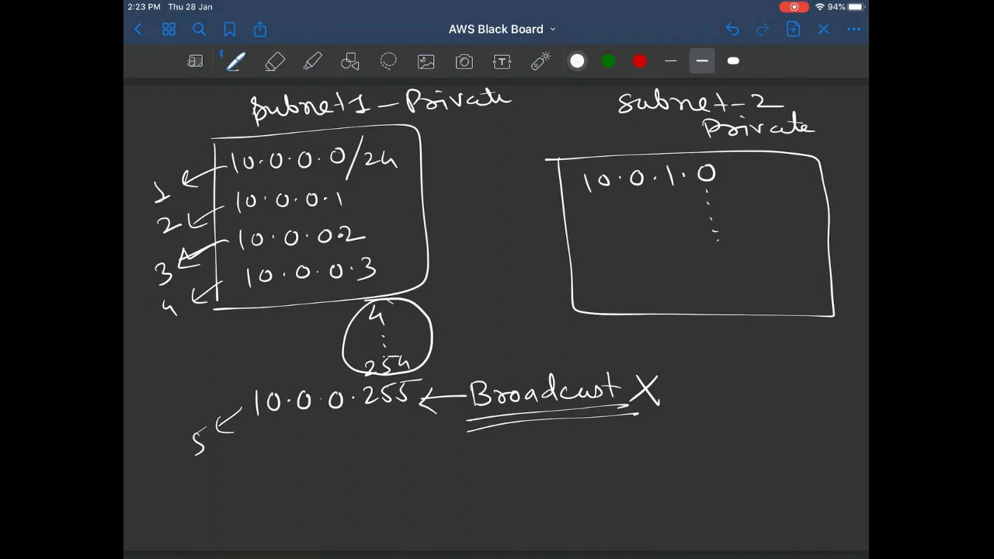
left_click(733, 28)
left_click(732, 29)
left_click(733, 28)
Step: Write the addresses 10.0.1.1 and 10.0.1.2 below 10.0.1.0 in the Subnet-2 box
mouse_move(594, 209)
left_mouse_down()
mouse_move(594, 224)
mouse_move(642, 208)
mouse_move(679, 221)
mouse_move(712, 216)
left_mouse_up()
left_click(624, 217)
left_click(661, 215)
left_click_drag(603, 241, 603, 260)
left_click_drag(622, 243, 730, 244)
left_click(665, 242)
left_click(698, 242)
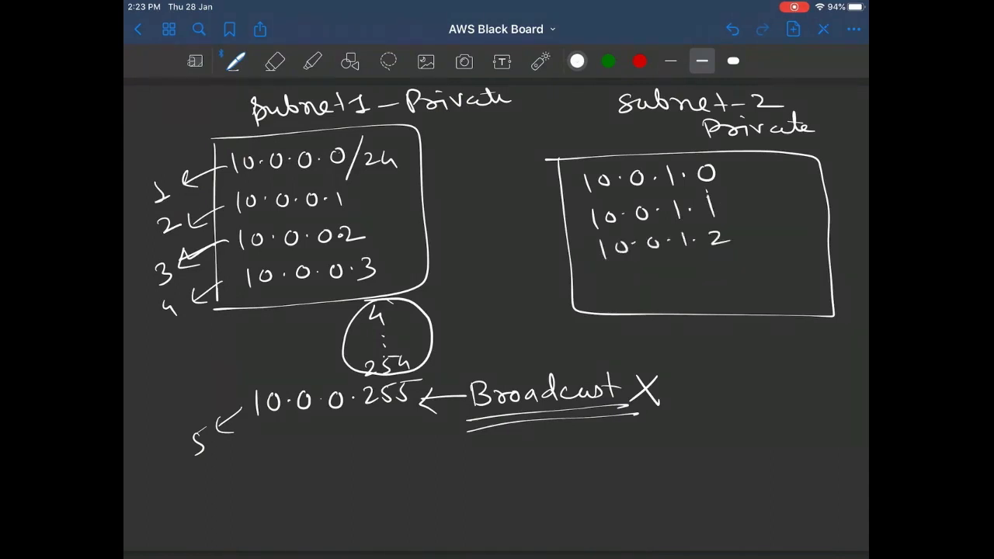
Step: Write the address 10.0.1.3 as the fourth line in the Subnet-2 box
mouse_move(608, 266)
left_mouse_down()
mouse_move(608, 284)
mouse_move(623, 268)
left_mouse_up()
left_click(641, 273)
left_click_drag(661, 263, 657, 274)
left_click_drag(657, 273, 662, 263)
left_click(681, 272)
left_click_drag(700, 259, 699, 276)
left_click(711, 270)
left_click_drag(721, 260, 726, 272)
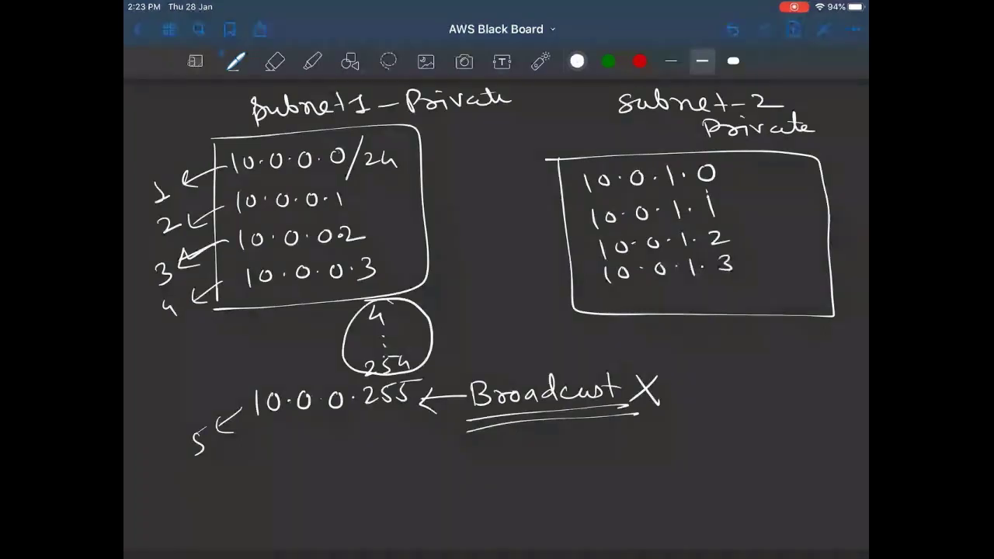
Step: Continue from 10.0.1.3 with a trail of dots and write 10.0.1.255 below the Subnet-2 box
left_click(732, 280)
left_click(737, 294)
left_click(739, 307)
left_click_drag(628, 338, 628, 356)
left_click_drag(650, 340, 647, 341)
left_click(665, 348)
mouse_move(682, 338)
left_mouse_down()
mouse_move(709, 352)
mouse_move(749, 343)
left_mouse_up()
left_click(694, 346)
mouse_move(750, 324)
left_mouse_down()
mouse_move(761, 323)
mouse_move(764, 340)
left_mouse_up()
left_click_drag(767, 322, 783, 321)
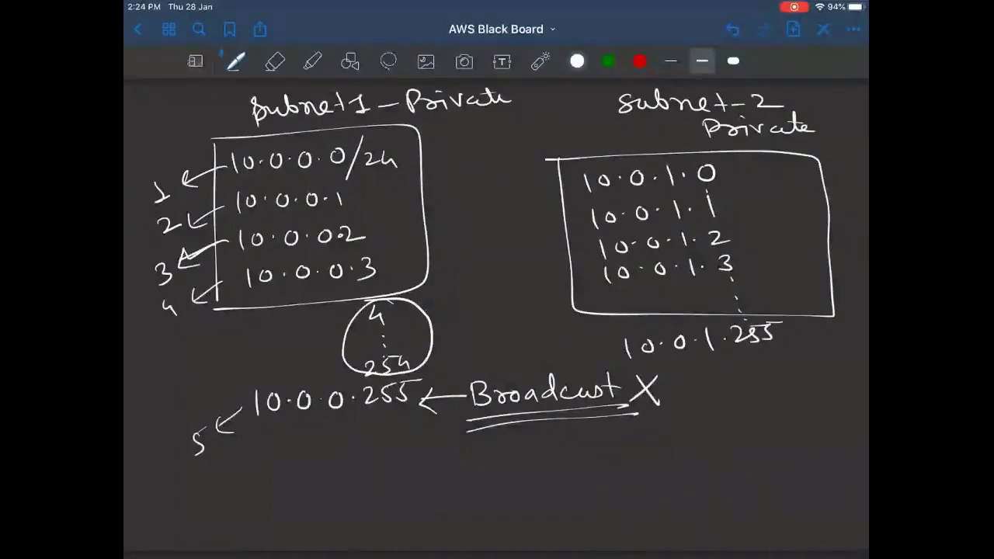
Step: Put a tick in front of each of the five Subnet-2 addresses, from 10.0.1.0 to 10.0.1.255
left_click_drag(533, 184, 587, 168)
left_click_drag(542, 219, 592, 206)
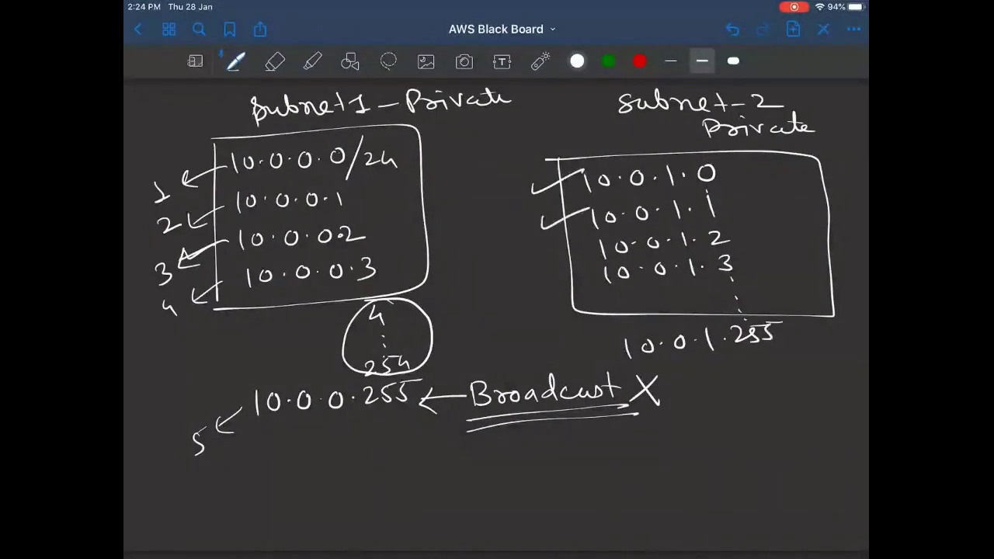
left_click_drag(552, 261, 577, 248)
left_click_drag(575, 251, 593, 243)
left_click_drag(552, 281, 600, 266)
left_click_drag(575, 349, 620, 341)
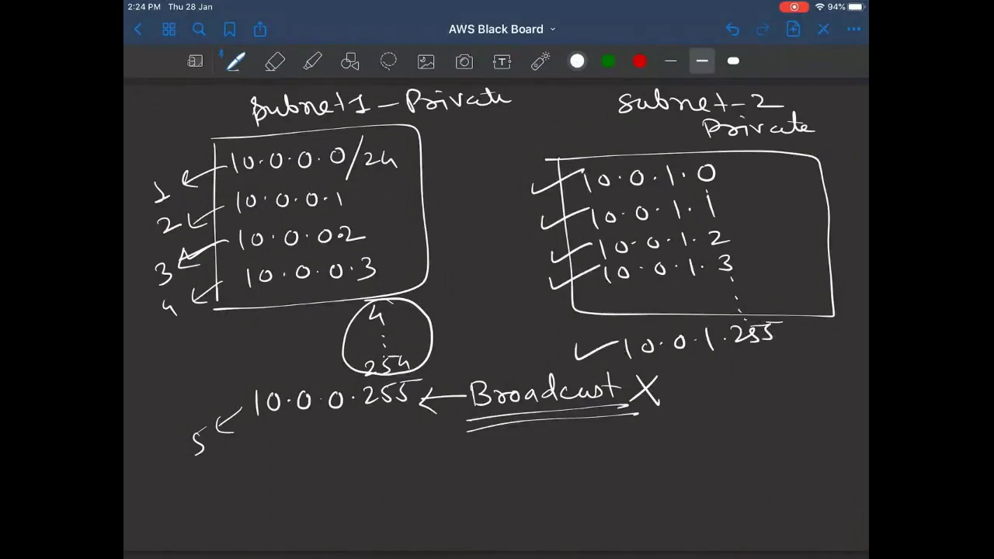
Step: Write and circle the range 4 to 254 below 10.0.1.3, and label both circled ranges with EC2 and an arrow
mouse_move(727, 278)
left_mouse_down()
mouse_move(753, 310)
mouse_move(786, 309)
mouse_move(765, 319)
mouse_move(795, 281)
left_mouse_up()
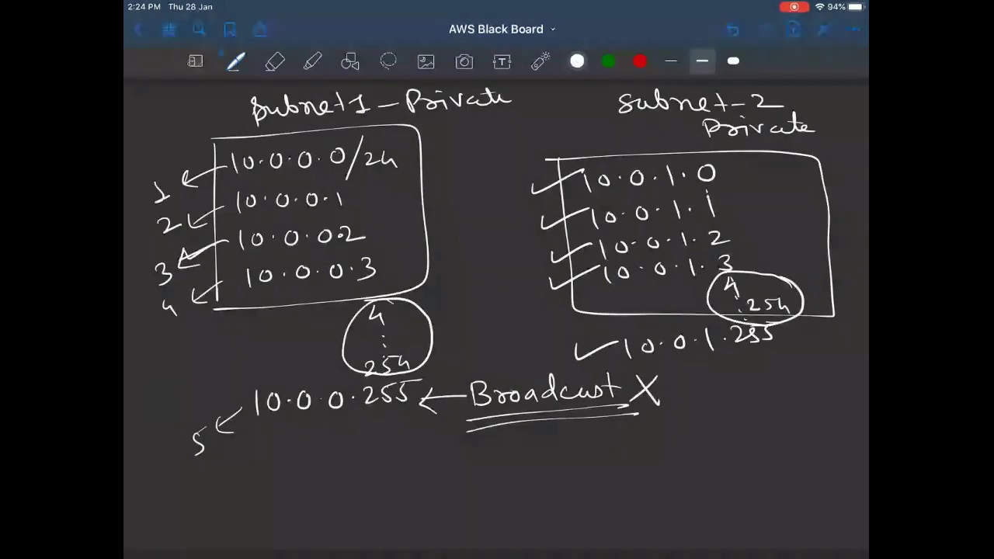
left_click_drag(285, 329, 286, 352)
left_click_drag(302, 332, 303, 348)
mouse_move(305, 334)
left_mouse_down()
mouse_move(318, 347)
mouse_move(343, 331)
left_mouse_up()
left_click_drag(334, 326, 334, 339)
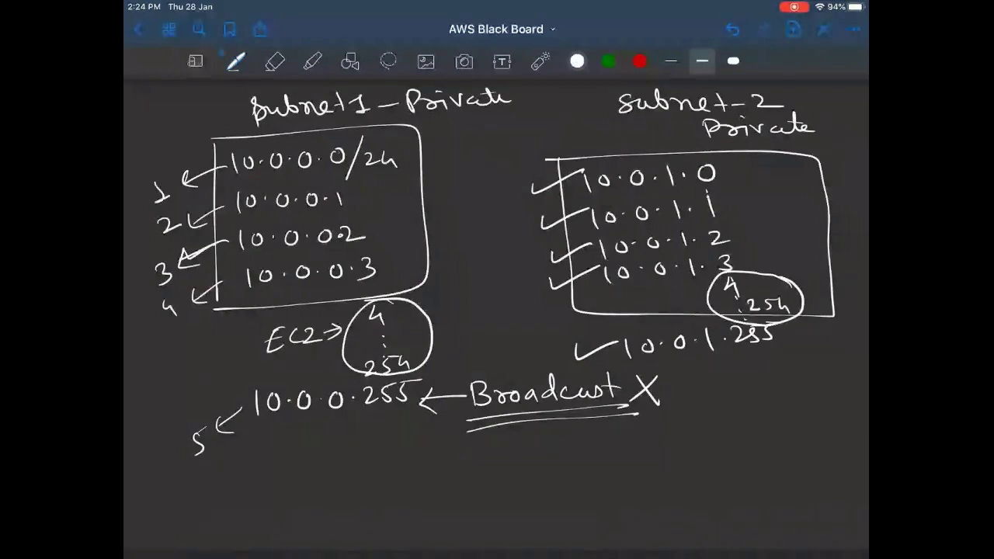
mouse_move(655, 287)
left_mouse_down()
mouse_move(643, 303)
mouse_move(676, 289)
mouse_move(680, 302)
left_mouse_up()
mouse_move(685, 296)
left_mouse_down()
mouse_move(697, 296)
mouse_move(692, 304)
left_mouse_up()
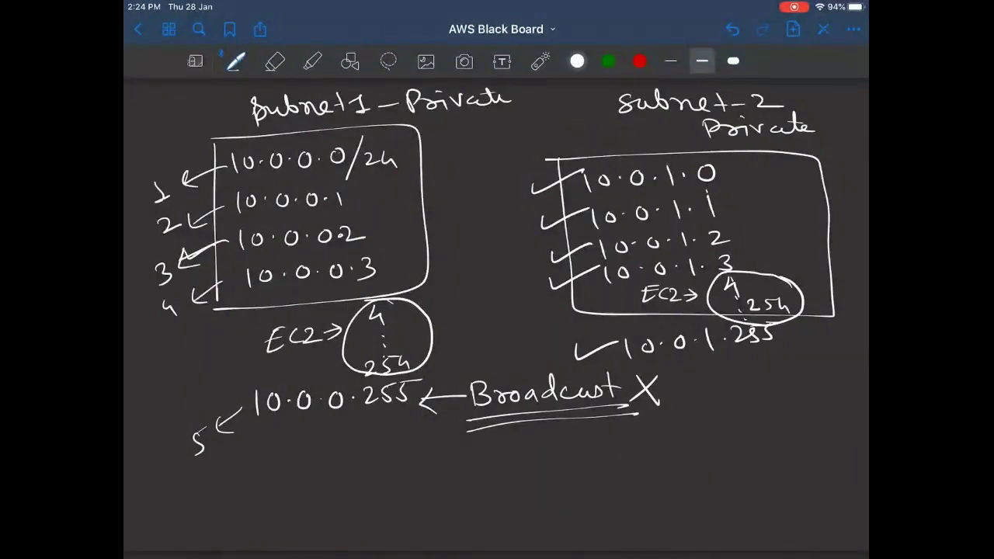
left_click_drag(445, 327, 676, 292)
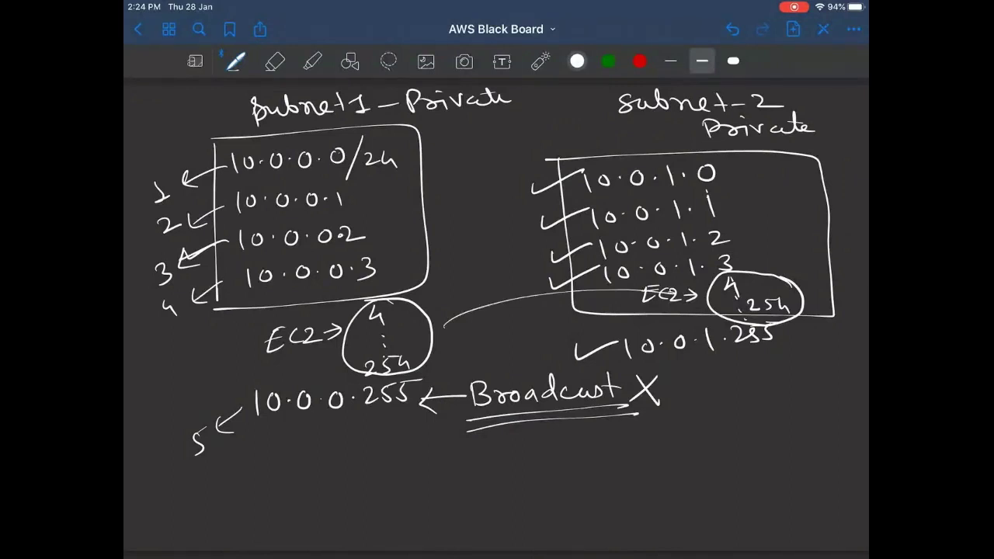
key("ctrl+z")
key("ctrl+z")
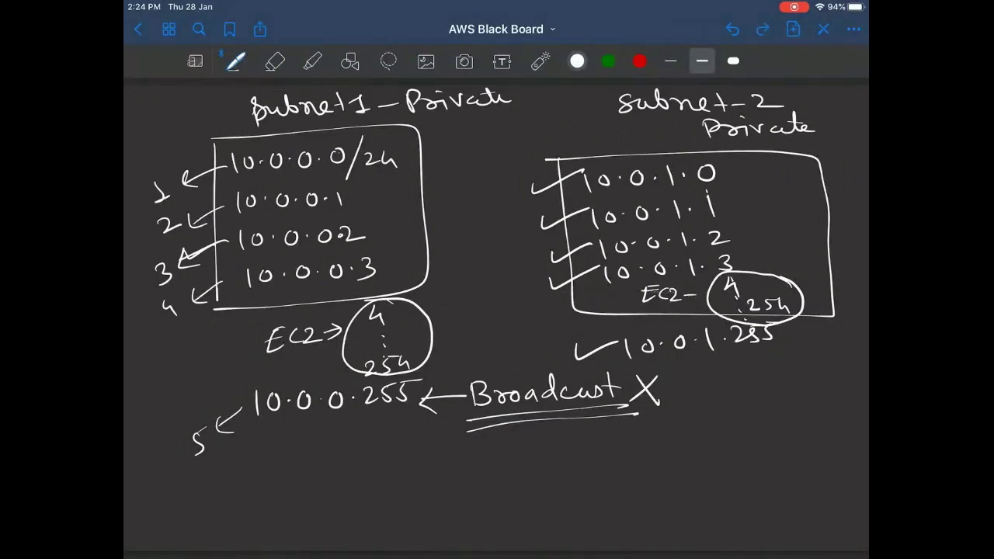
mouse_move(687, 286)
left_mouse_down()
mouse_move(696, 293)
mouse_move(688, 300)
left_mouse_up()
Step: Write Public before the Subnet 1 heading with a curve around it, and add Public under a ticked Private
mouse_move(161, 130)
left_mouse_down()
mouse_move(173, 110)
mouse_move(185, 116)
left_mouse_up()
left_click_drag(187, 93, 199, 110)
mouse_move(204, 105)
left_mouse_down()
mouse_move(223, 134)
mouse_move(299, 119)
left_mouse_up()
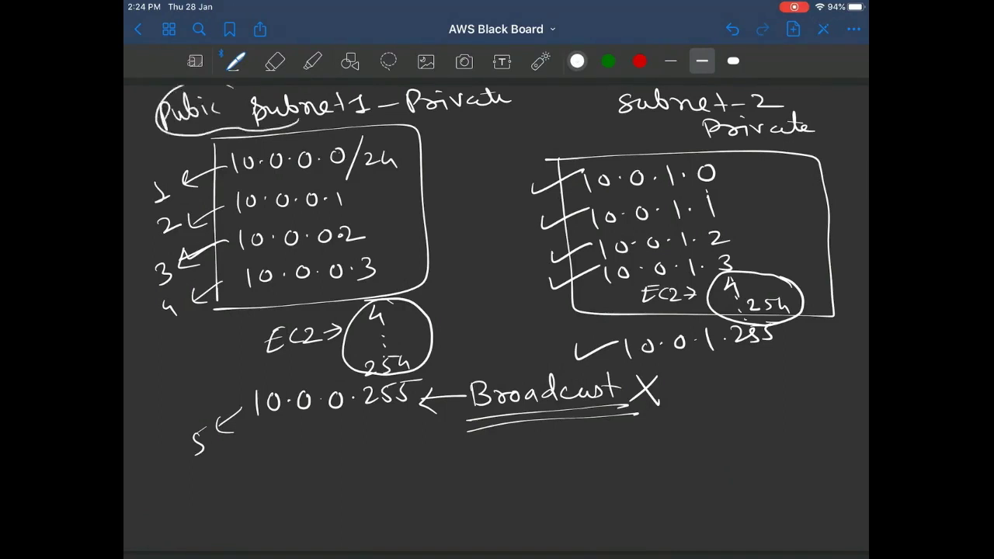
mouse_move(396, 94)
left_mouse_down()
mouse_move(430, 143)
mouse_move(458, 141)
left_mouse_up()
mouse_move(458, 118)
left_mouse_down()
mouse_move(468, 139)
mouse_move(476, 130)
mouse_move(489, 138)
left_mouse_up()
left_click_drag(506, 125, 502, 137)
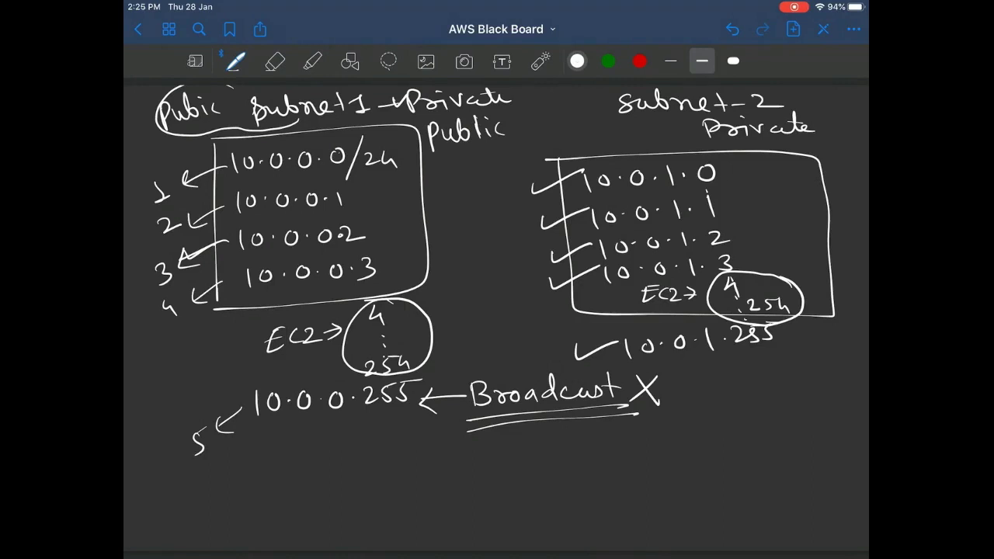
Step: Double-underline Private under Subnet-2, add IP after the Private and Public labels, and tick Subnet 1's Public IP
left_click_drag(690, 141, 829, 135)
left_click(824, 120)
left_click_drag(841, 117, 840, 136)
left_click_drag(842, 117, 843, 126)
mouse_move(526, 93)
left_mouse_down()
mouse_move(525, 112)
mouse_move(542, 103)
mouse_move(522, 140)
mouse_move(544, 131)
left_mouse_up()
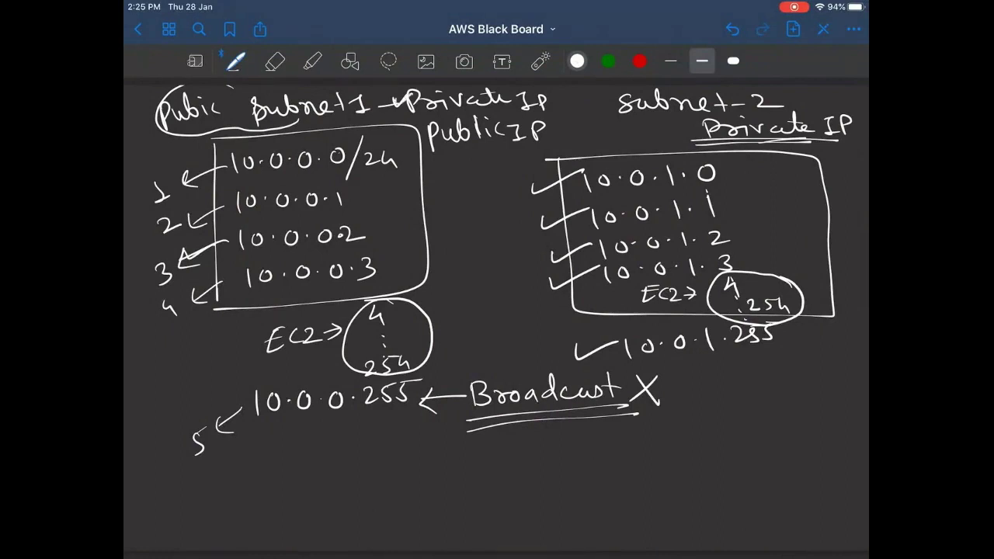
left_click_drag(427, 133, 408, 138)
Step: On the Lab-1 page, draw a brace beside Subnet 2 and an arrow down to the word Private, followed by another arrow
scroll(497, 311, "left", 10)
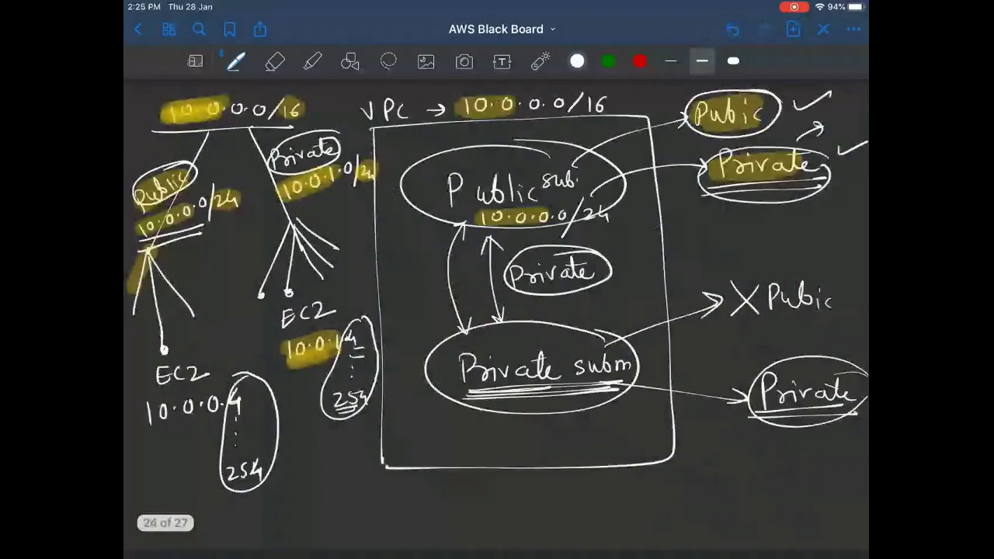
scroll(498, 311, "right", 3)
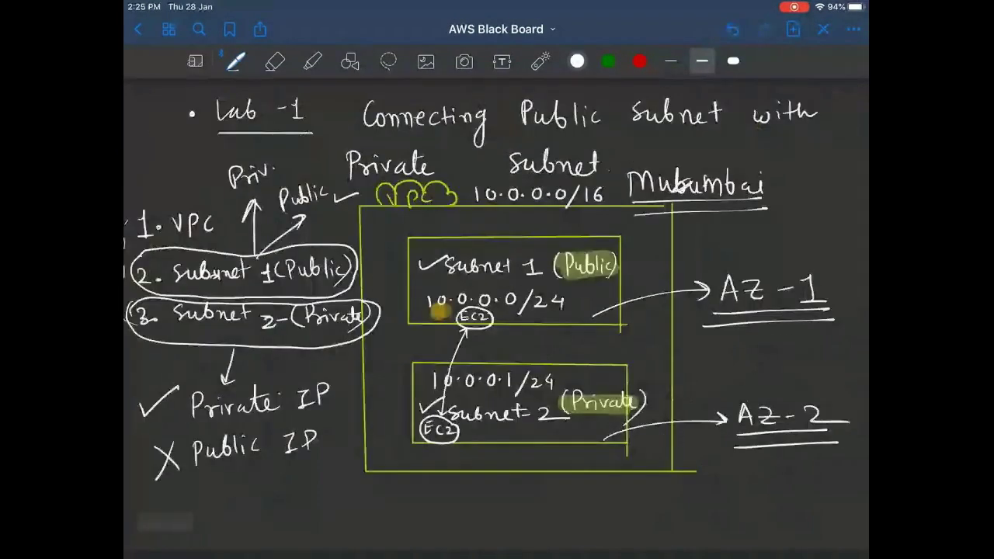
left_click_drag(401, 365, 416, 450)
mouse_move(394, 458)
left_mouse_down()
mouse_move(383, 517)
mouse_move(396, 508)
left_mouse_up()
mouse_move(417, 529)
left_mouse_down()
mouse_move(428, 505)
mouse_move(536, 525)
mouse_move(509, 508)
left_mouse_up()
mouse_move(542, 517)
left_mouse_down()
mouse_move(598, 516)
mouse_move(581, 528)
left_mouse_up()
Step: Write "Public IP" with an X after the arrow, and tick the word Private
left_click_drag(629, 502, 629, 532)
mouse_move(628, 503)
left_mouse_down()
mouse_move(632, 518)
mouse_move(663, 517)
left_mouse_up()
mouse_move(667, 501)
left_mouse_down()
mouse_move(669, 530)
mouse_move(690, 531)
left_mouse_up()
mouse_move(709, 522)
left_mouse_down()
mouse_move(709, 531)
mouse_move(763, 534)
left_mouse_up()
left_click_drag(751, 536, 777, 532)
mouse_move(783, 499)
left_mouse_down()
mouse_move(783, 534)
mouse_move(786, 523)
left_mouse_up()
mouse_move(816, 499)
left_mouse_down()
mouse_move(839, 545)
mouse_move(797, 546)
left_mouse_up()
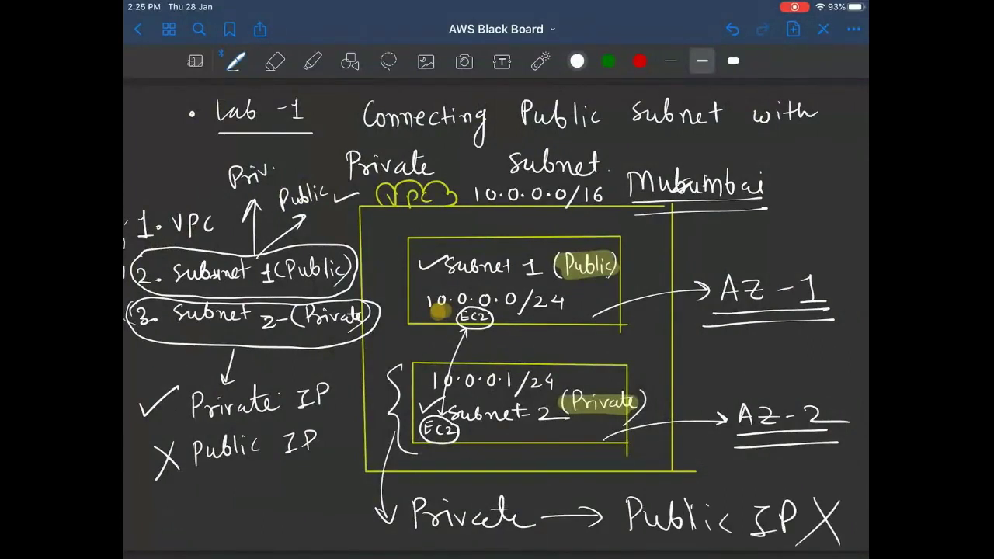
left_click_drag(417, 485, 463, 477)
Step: Draw arrows from Subnet 1's Public label to the words Public and Private, written above AZ-1
left_click_drag(615, 258, 735, 231)
mouse_move(703, 221)
left_mouse_down()
mouse_move(734, 231)
mouse_move(720, 244)
mouse_move(752, 247)
mouse_move(755, 237)
left_mouse_up()
mouse_move(769, 220)
left_mouse_down()
mouse_move(786, 209)
mouse_move(791, 235)
mouse_move(816, 239)
left_mouse_up()
left_click_drag(828, 226, 828, 238)
left_click_drag(855, 221, 841, 230)
left_click_drag(699, 241, 735, 256)
left_click_drag(726, 252, 760, 267)
left_click_drag(762, 247, 809, 262)
left_click_drag(816, 254, 832, 261)
left_click_drag(839, 244, 840, 259)
mouse_move(850, 257)
left_mouse_down()
mouse_move(865, 258)
mouse_move(839, 249)
left_mouse_up()
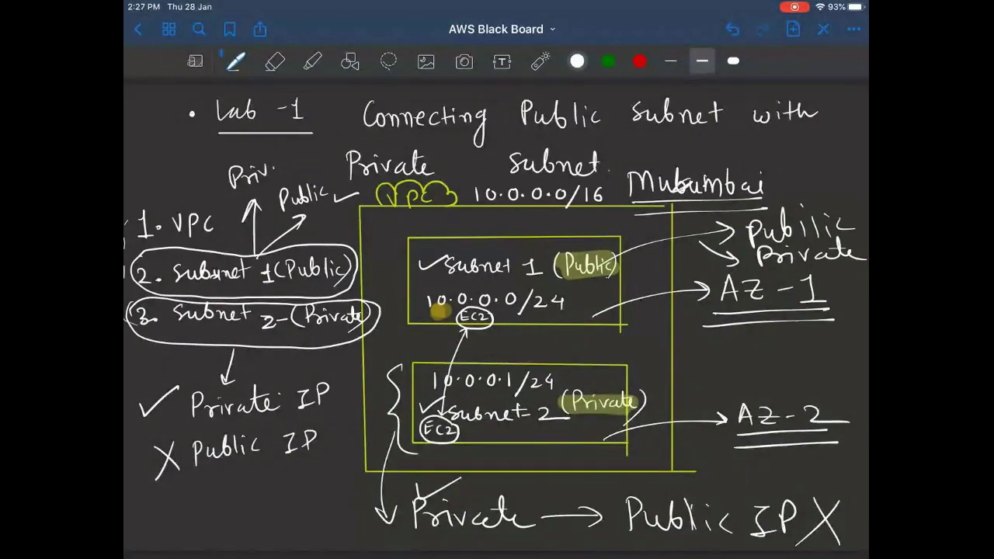
Step: Return to the subnet address page and highlight the numbers 1 to 5 beside the Subnet 1 addresses in red
left_click_drag(439, 311, 233, 311)
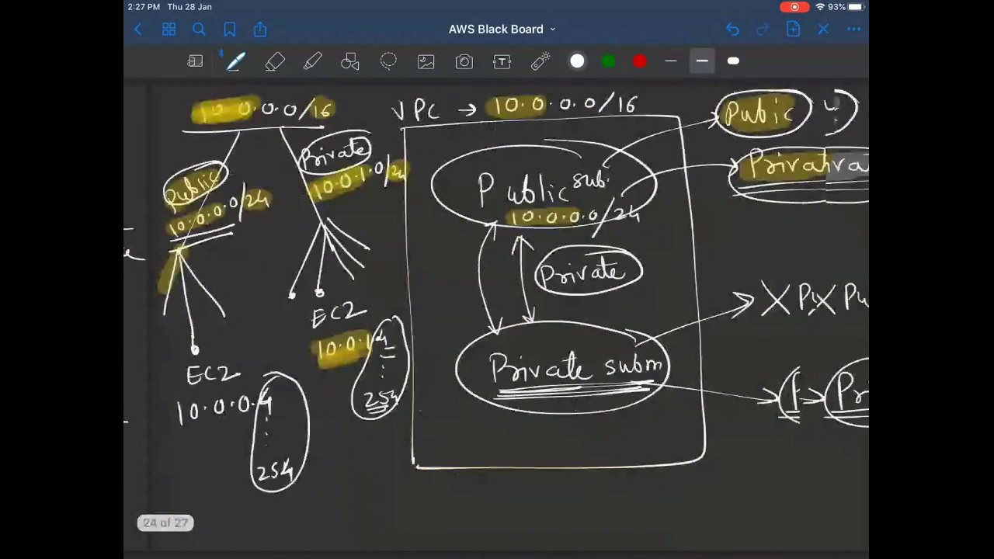
left_click_drag(498, 311, 233, 311)
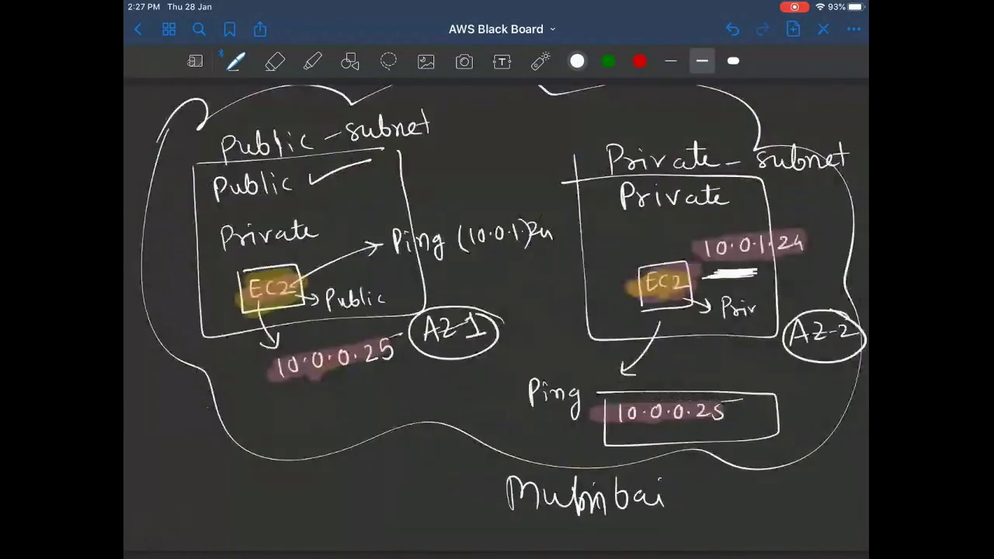
left_click_drag(497, 311, 233, 310)
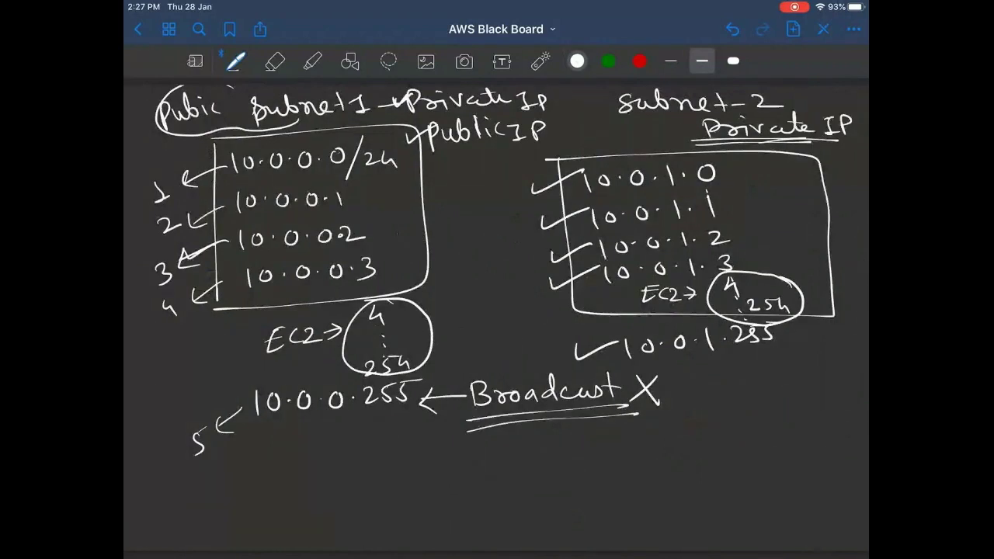
left_click(313, 61)
mouse_move(152, 177)
left_mouse_down()
mouse_move(172, 199)
mouse_move(170, 281)
left_mouse_up()
left_click_drag(155, 299, 177, 314)
mouse_move(185, 450)
left_mouse_down()
mouse_move(198, 439)
mouse_move(210, 447)
left_mouse_up()
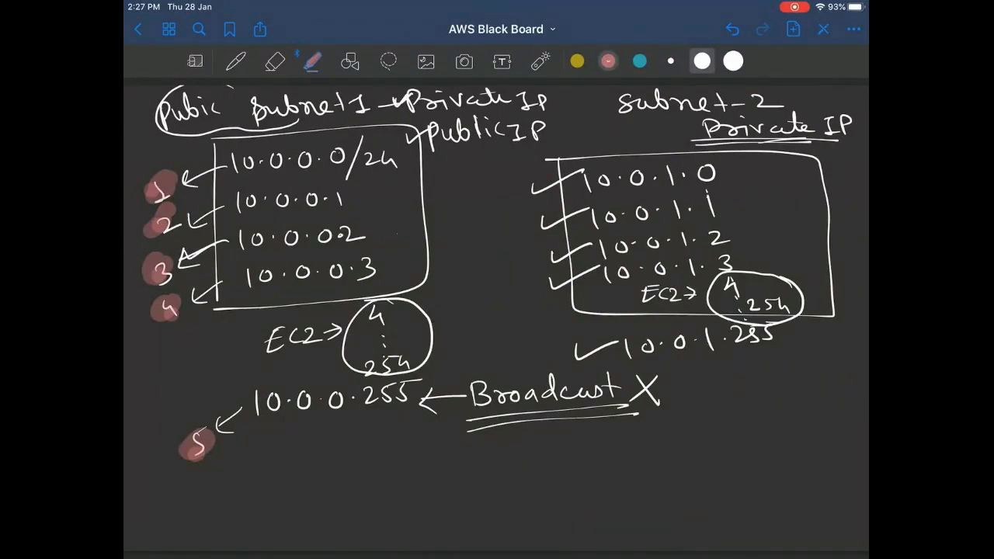
Step: Highlight the ticks in front of the five Subnet-2 addresses in red
left_click_drag(530, 191, 579, 179)
left_click_drag(533, 226, 581, 216)
left_click_drag(537, 257, 589, 245)
left_click_drag(541, 283, 594, 269)
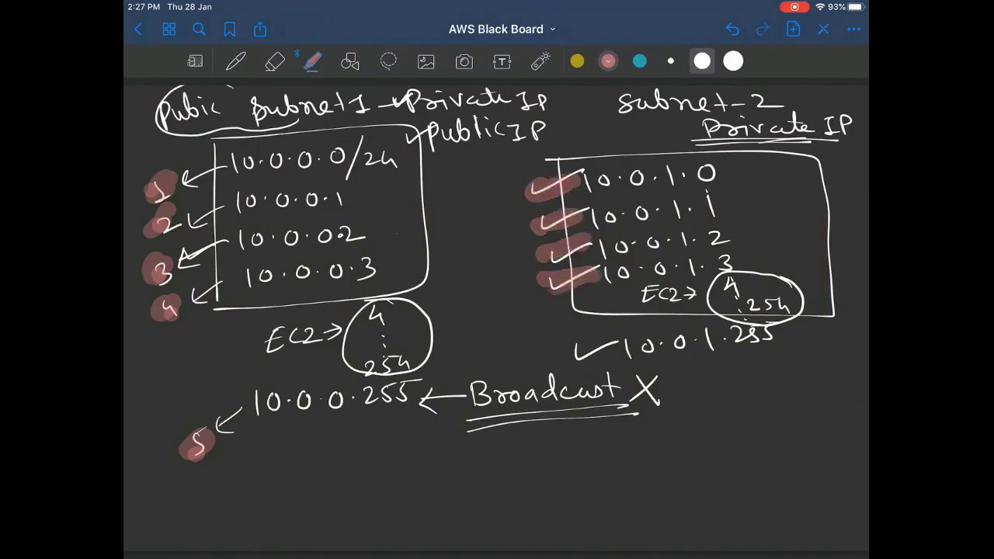
left_click_drag(564, 356, 613, 342)
Step: Number the five ticked Subnet-2 addresses 1 to 5 with the white pen, and retrace the circle around 4 to 254
left_click(236, 61)
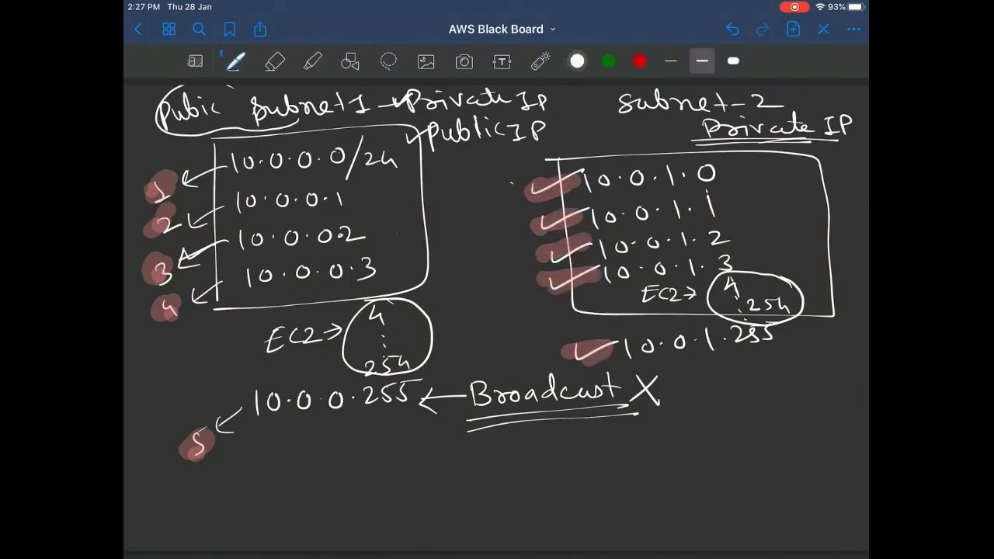
left_click_drag(512, 183, 513, 201)
mouse_move(512, 220)
left_mouse_down()
mouse_move(523, 234)
mouse_move(518, 278)
mouse_move(531, 299)
left_mouse_up()
left_click_drag(528, 294, 530, 306)
left_click_drag(536, 355, 542, 371)
mouse_move(778, 273)
left_mouse_down()
mouse_move(758, 274)
mouse_move(719, 316)
mouse_move(788, 284)
left_mouse_up()
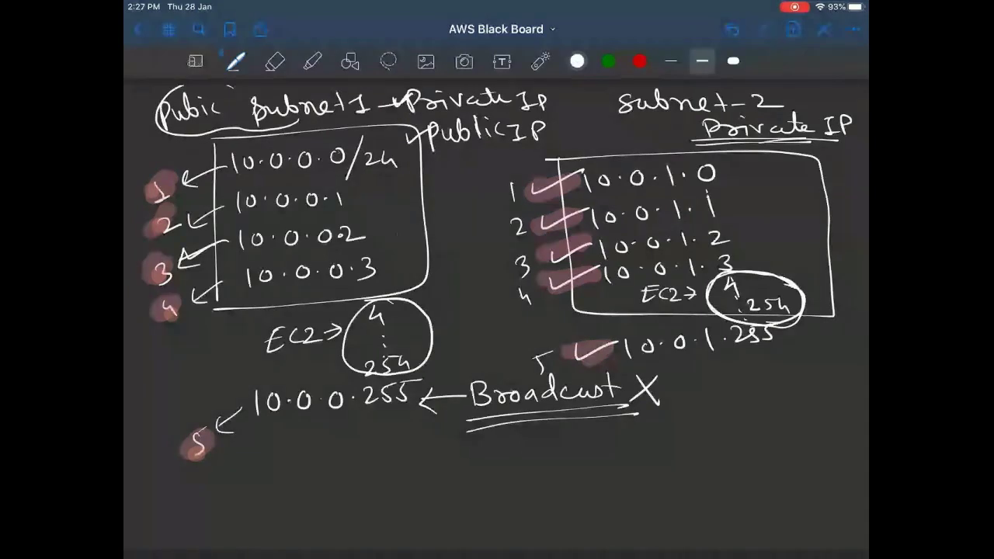
Step: Draw an arrow from 10.0.1.255 to the word Broadcast, and double-underline 10.0.0.255
mouse_move(769, 345)
left_mouse_down()
mouse_move(805, 378)
mouse_move(804, 360)
left_mouse_up()
mouse_move(781, 394)
left_mouse_down()
mouse_move(785, 417)
mouse_move(811, 407)
mouse_move(835, 418)
left_mouse_up()
mouse_move(841, 409)
left_mouse_down()
mouse_move(845, 395)
mouse_move(846, 422)
left_mouse_up()
mouse_move(795, 435)
left_mouse_down()
mouse_move(790, 445)
mouse_move(810, 448)
left_mouse_up()
mouse_move(822, 437)
left_mouse_down()
mouse_move(814, 449)
mouse_move(834, 449)
left_mouse_up()
left_click_drag(825, 440, 843, 438)
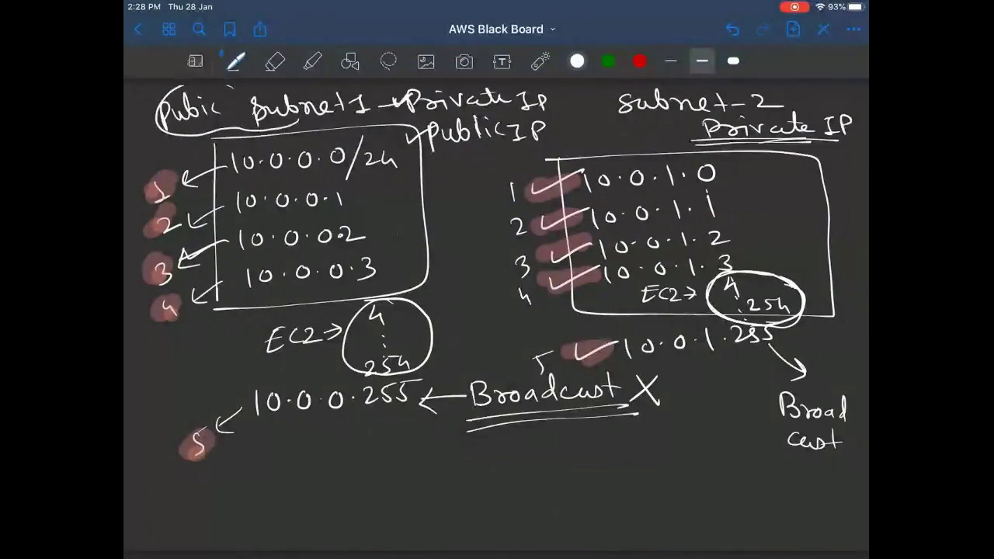
mouse_move(264, 429)
left_mouse_down()
mouse_move(411, 418)
mouse_move(416, 431)
left_mouse_up()
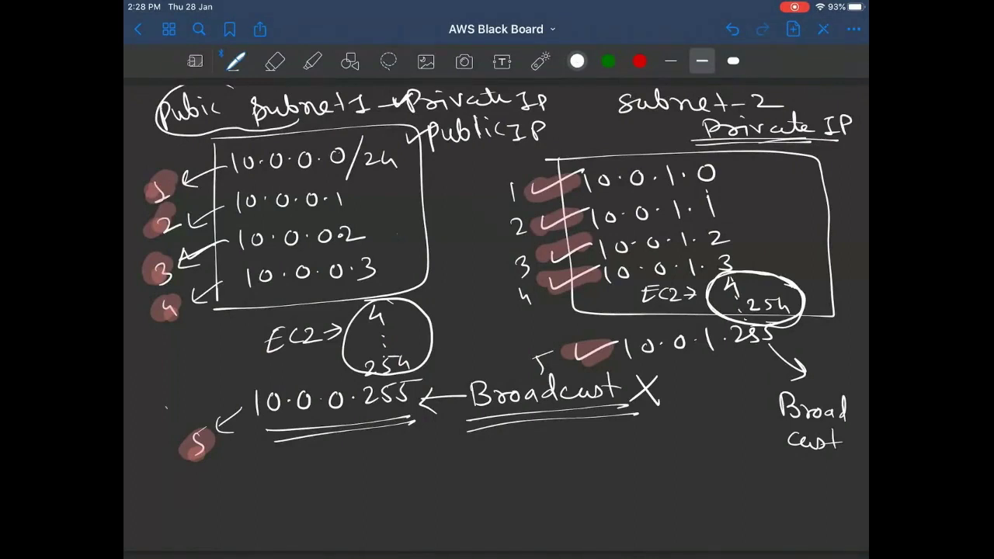
mouse_move(167, 406)
left_mouse_down()
mouse_move(183, 429)
mouse_move(166, 430)
left_mouse_up()
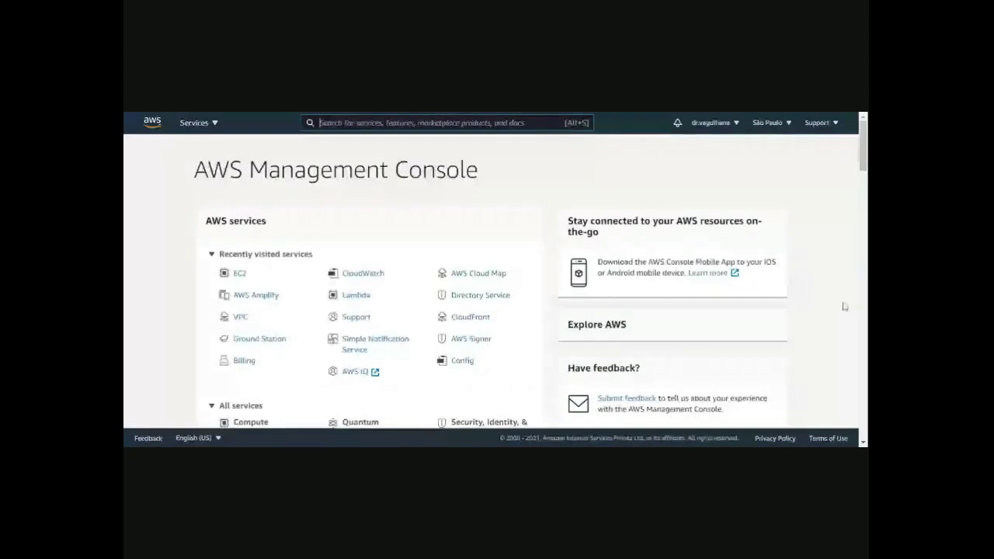
Step: In the AWS Management Console, switch the region to Asia Pacific (Mumbai)
left_click(787, 124)
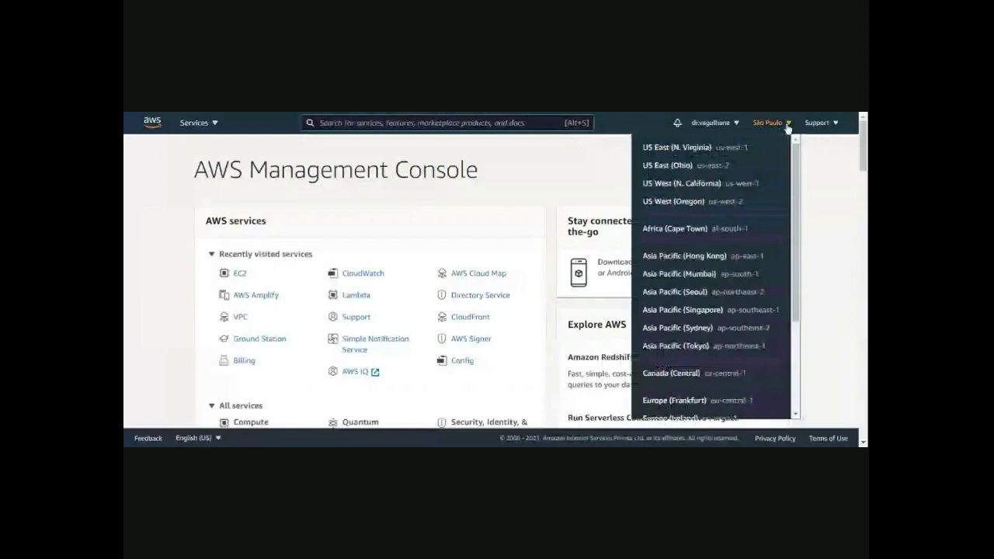
scroll(768, 259, "down", 3)
scroll(766, 255, "up", 3)
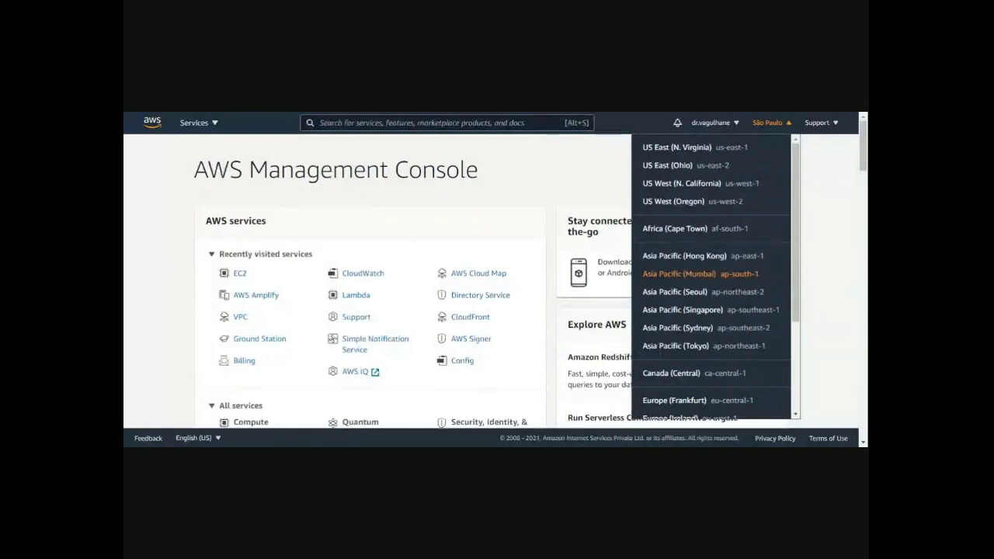
left_click(679, 274)
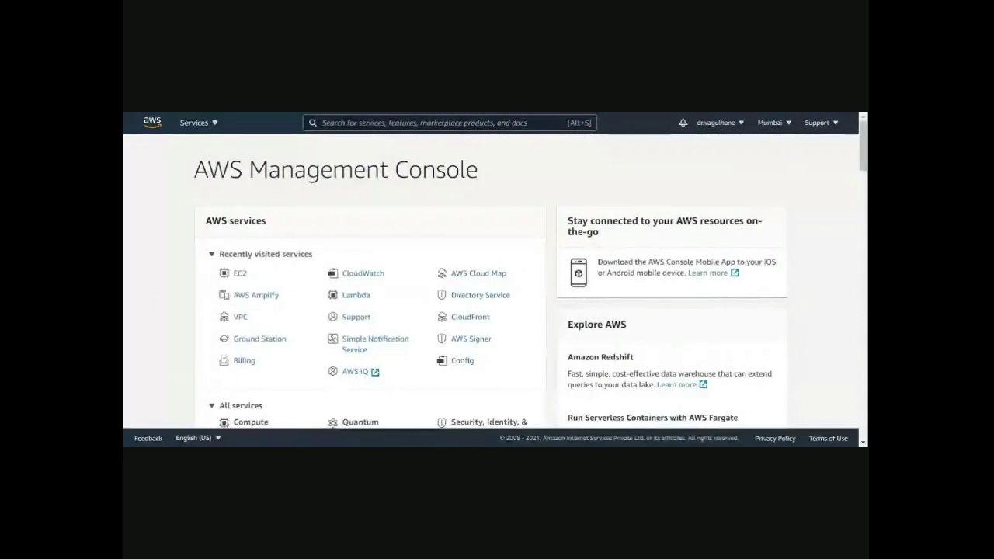
Step: Open the VPC service from the Networking & Content Delivery group of all AWS services
key("alt+s")
left_click(213, 124)
left_click(214, 123)
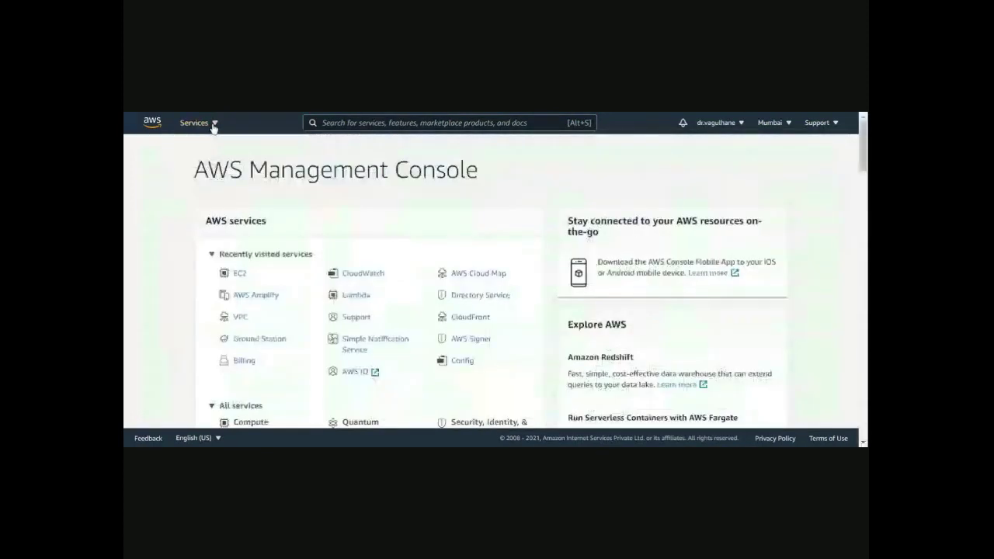
left_click(214, 124)
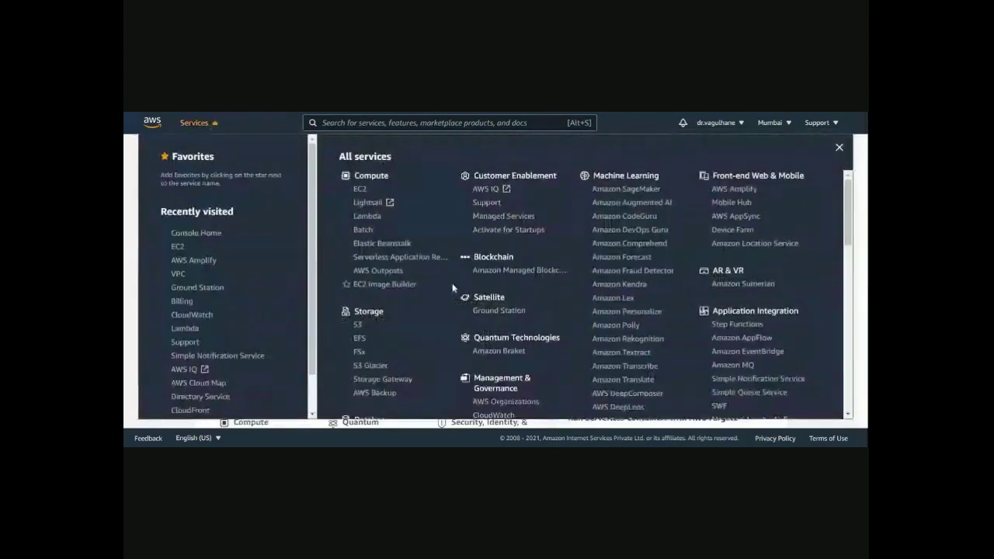
scroll(453, 288, "down", 3)
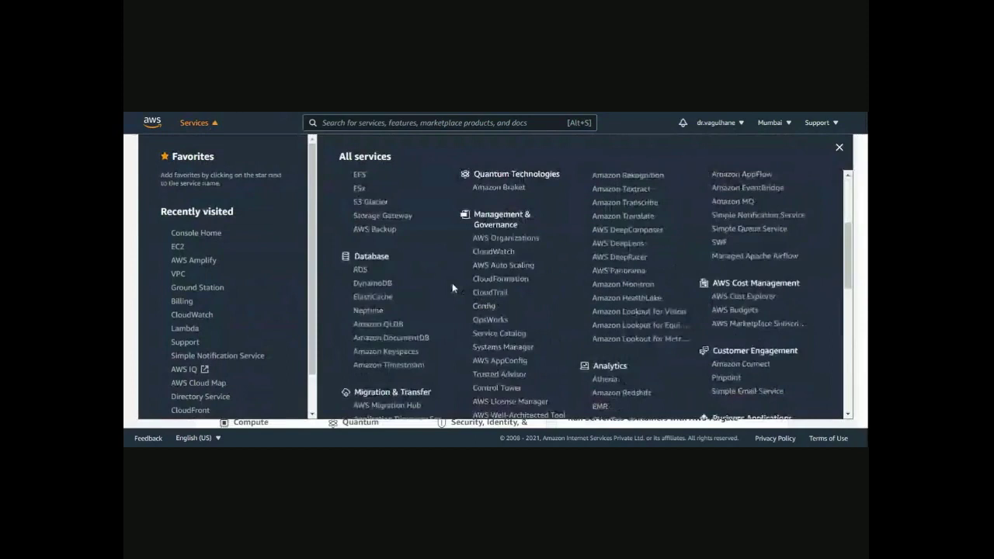
scroll(453, 288, "down", 3)
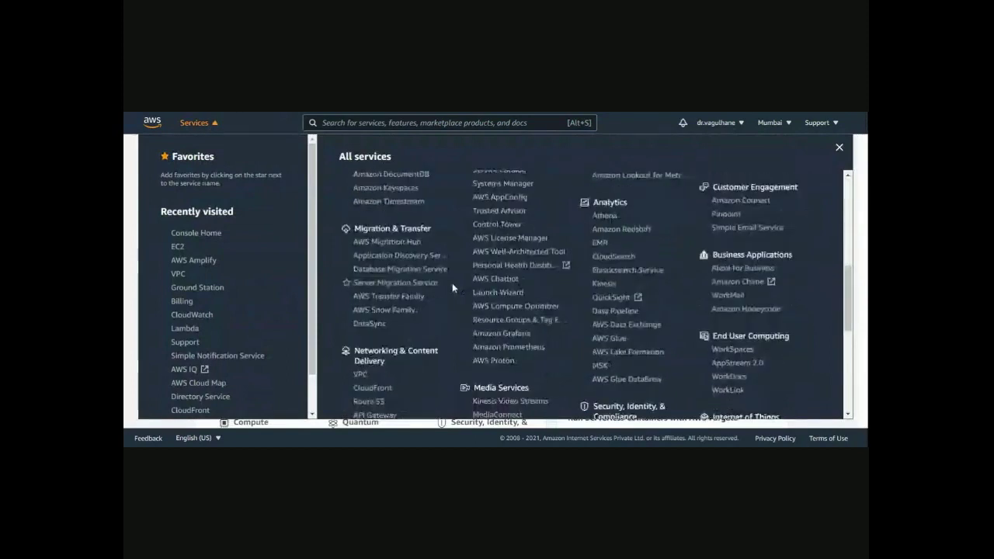
scroll(453, 288, "down", 2)
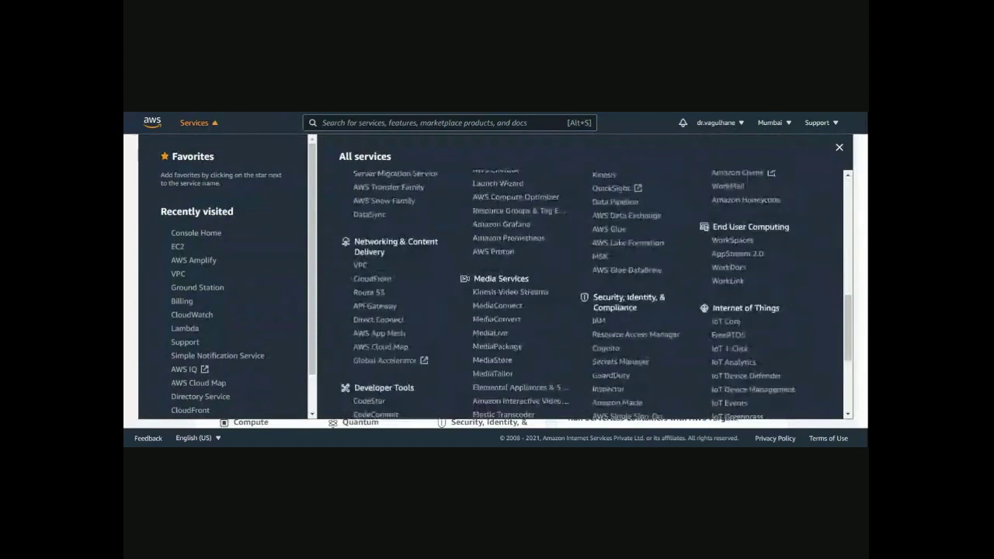
triple_click(373, 247)
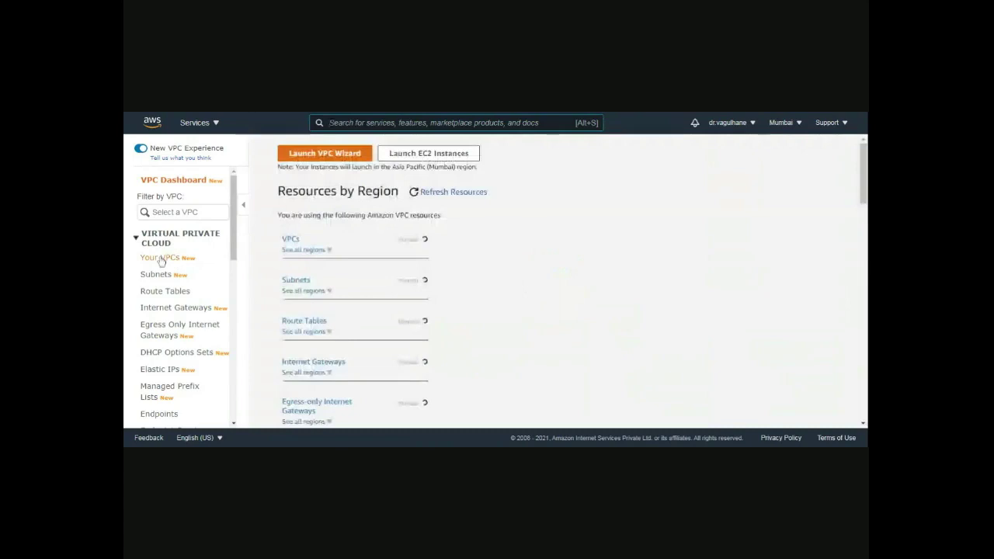
Step: Start creating a VPC from the list of your VPCs and set its name tag to VPC-MUMBAI
left_click(161, 258)
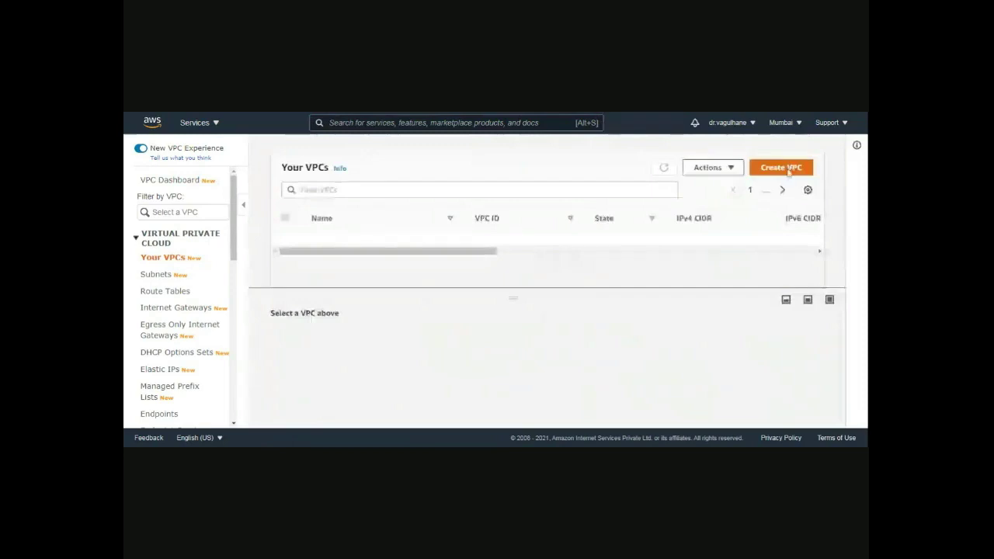
left_click(788, 171)
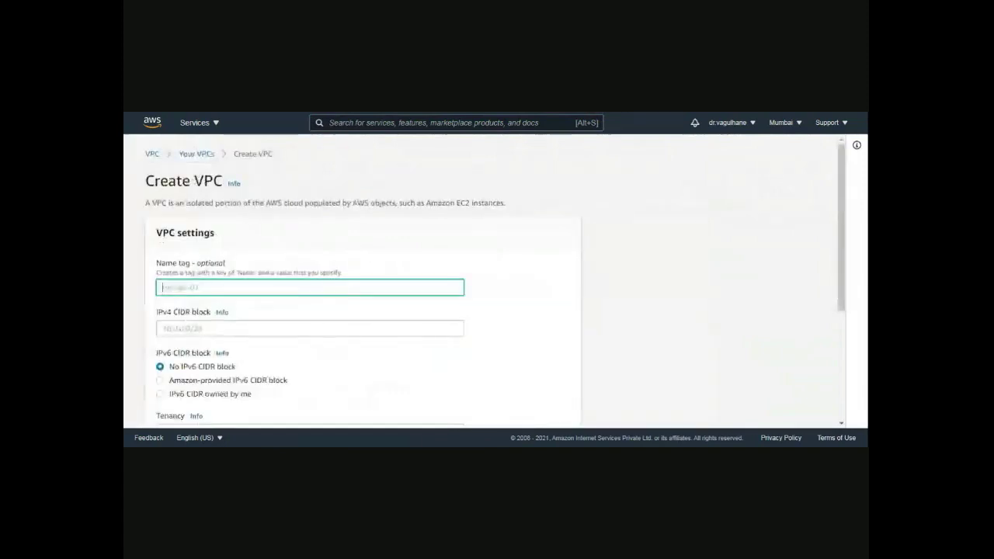
type("VPC-M")
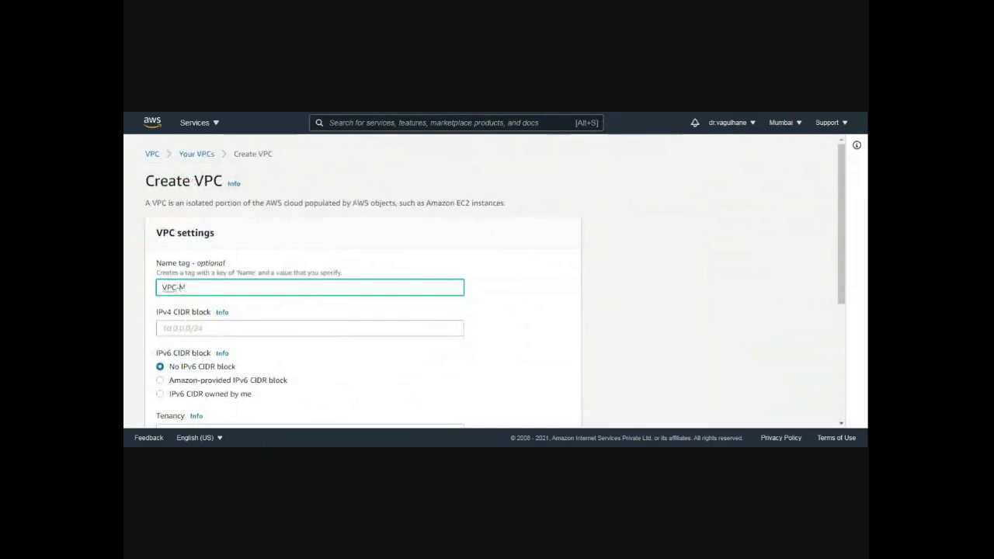
type("UMBAI")
key("Tab")
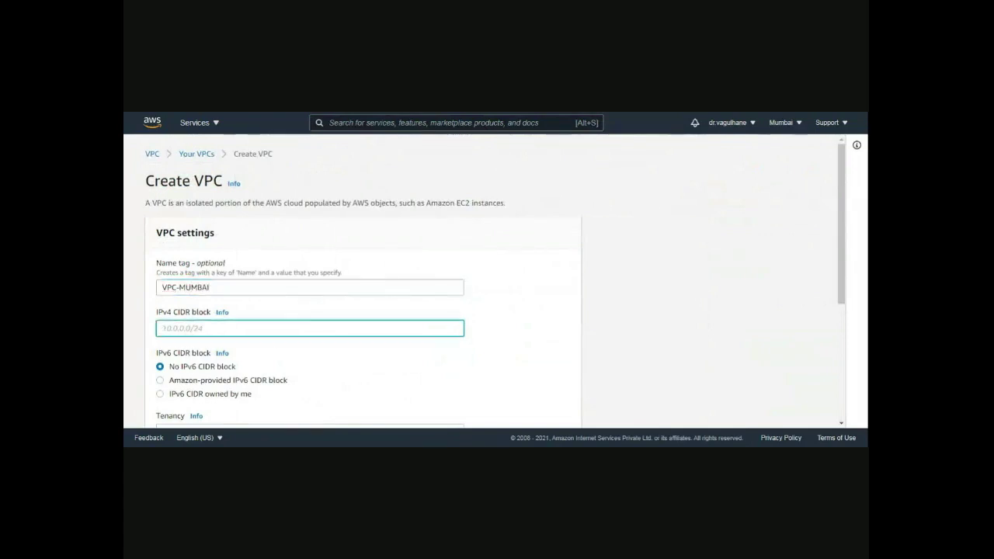
Step: Set the VPC's IPv4 CIDR block to 10.0.0.0/16 and create it with no IPv6 block and default tenancy
type("10.0.0.0/16")
left_click(702, 302)
scroll(702, 303, "down", 1)
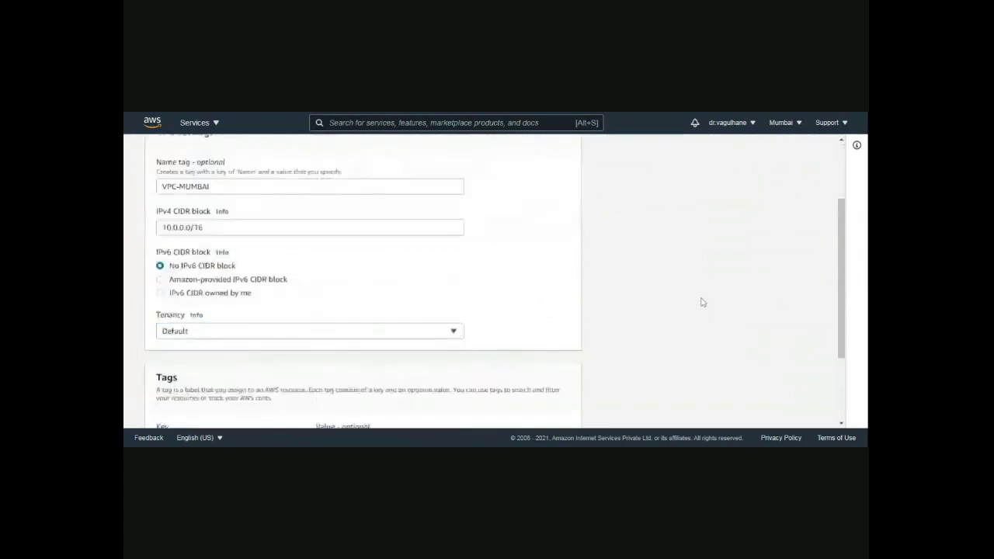
scroll(702, 302, "down", 1)
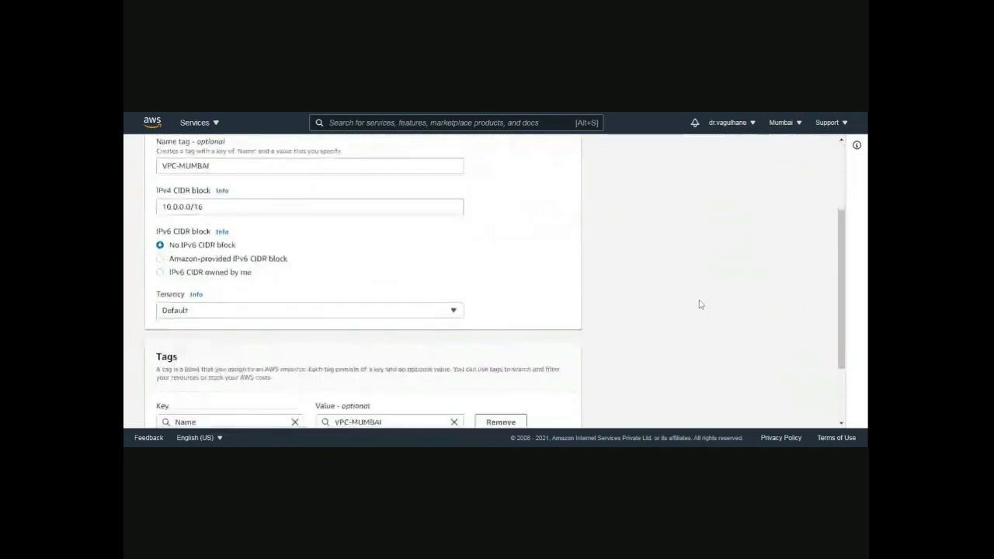
scroll(699, 304, "down", 1)
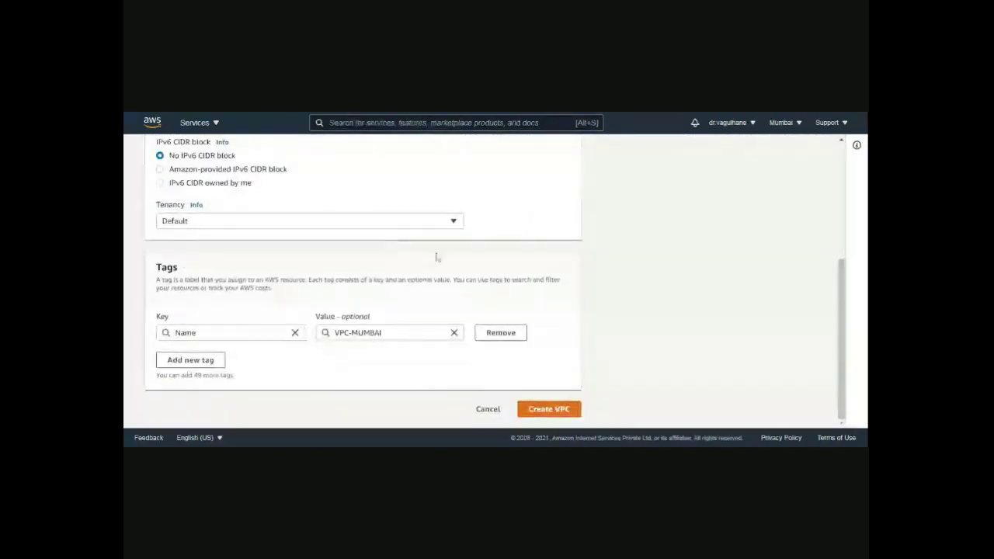
left_click(549, 412)
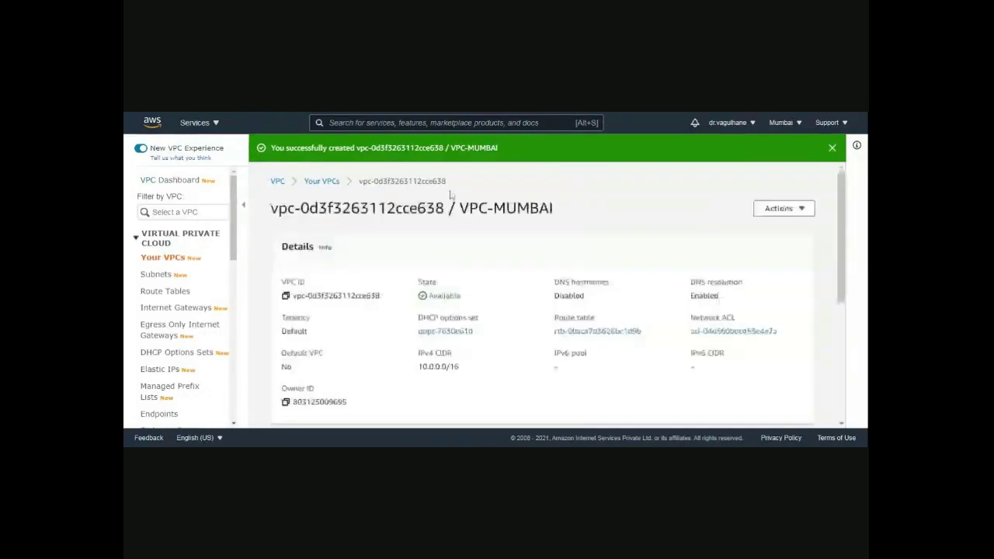
Step: Highlight the new VPC's ID in the success notification and in its details, and dismiss the notification
left_click_drag(371, 147, 426, 147)
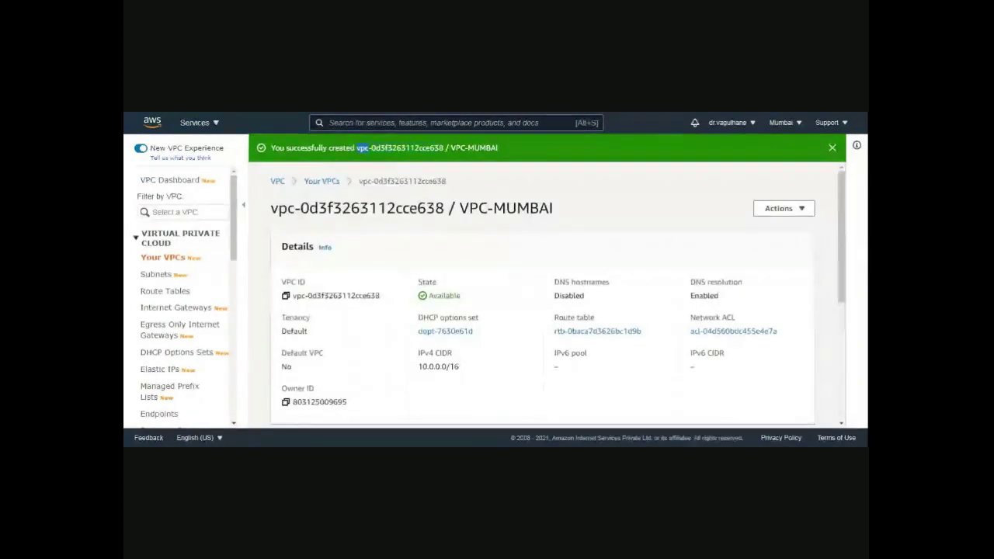
left_click_drag(356, 148, 444, 147)
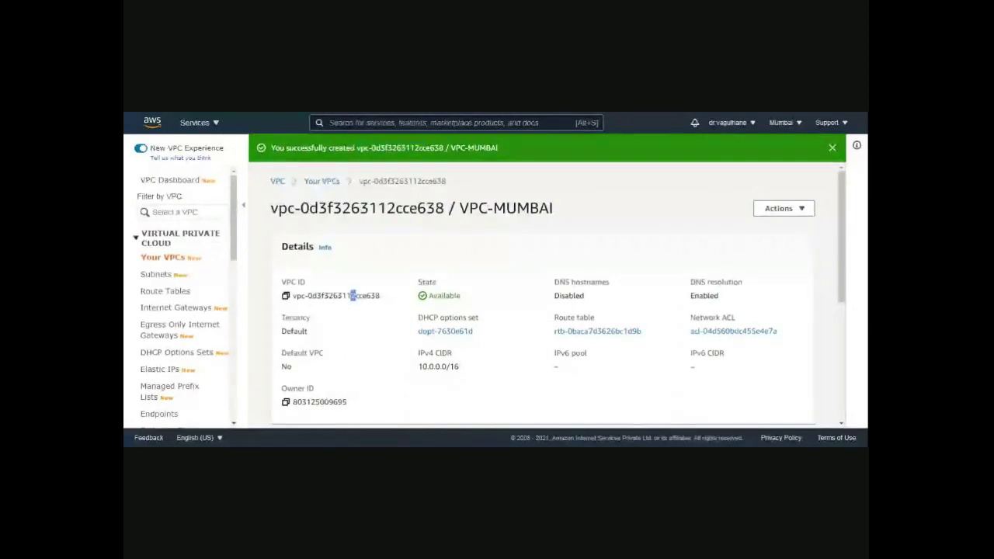
triple_click(350, 296)
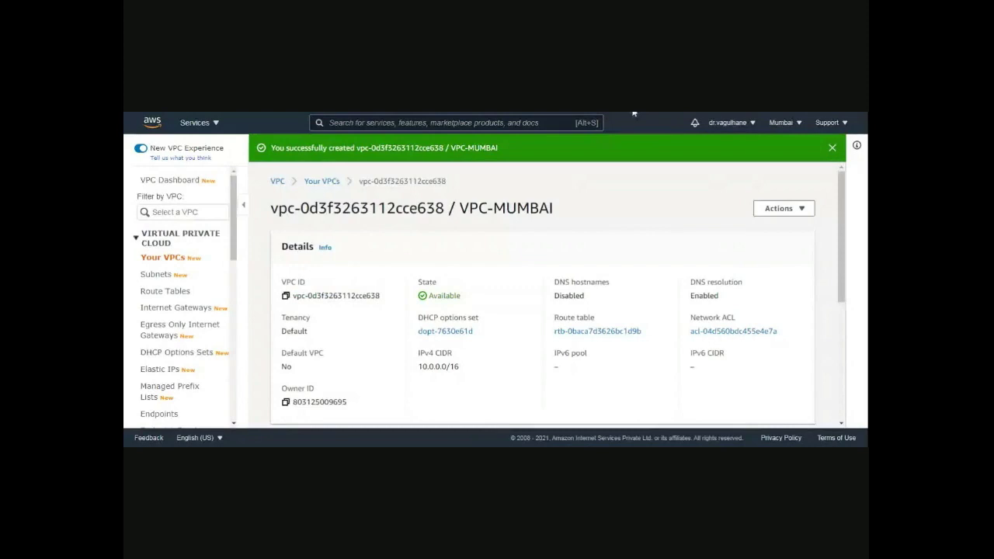
left_click(832, 148)
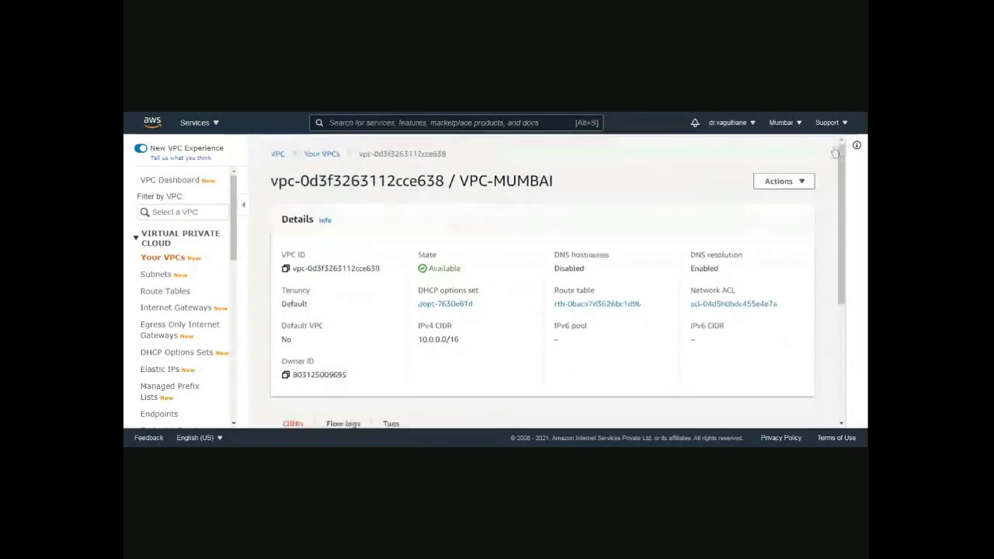
Step: Start creating a subnet in VPC-MUMBAI and highlight the VPC's associated IPv4 CIDR
left_click(162, 281)
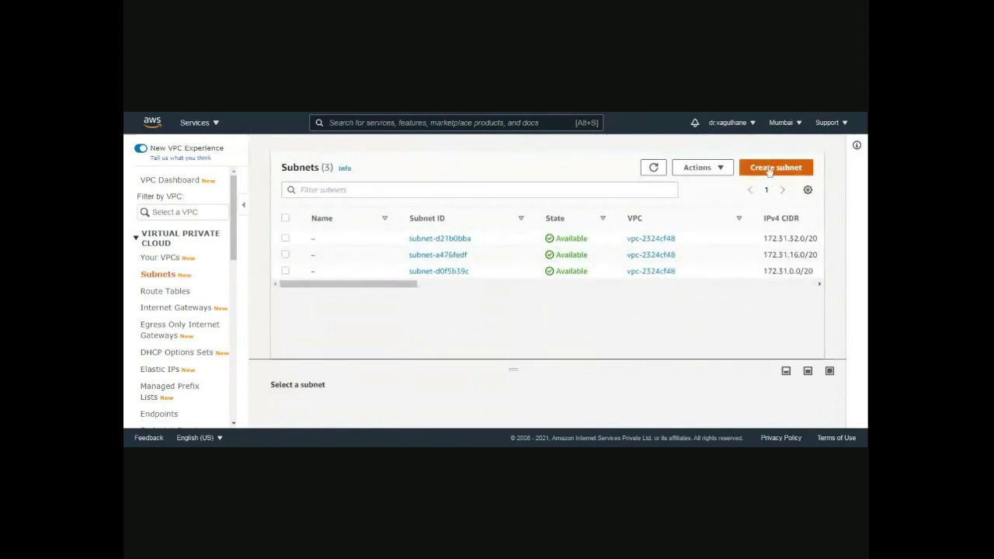
left_click(769, 169)
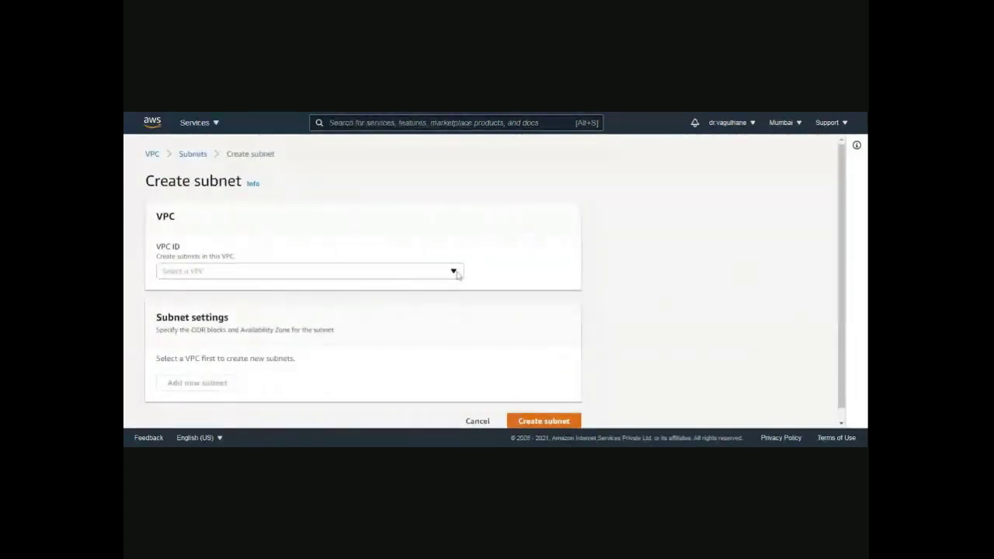
left_click(457, 273)
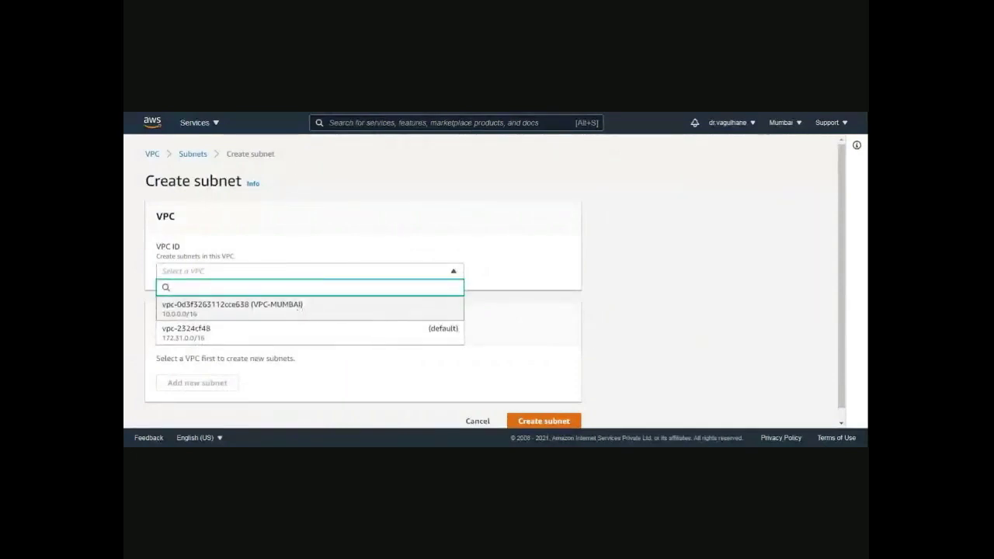
left_click(302, 309)
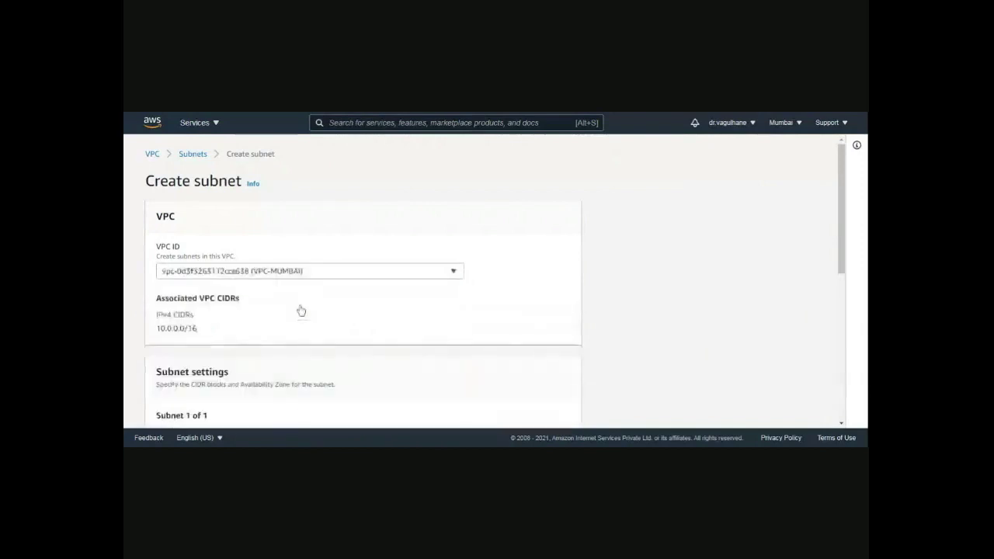
scroll(601, 275, "down", 1)
scroll(599, 275, "down", 3)
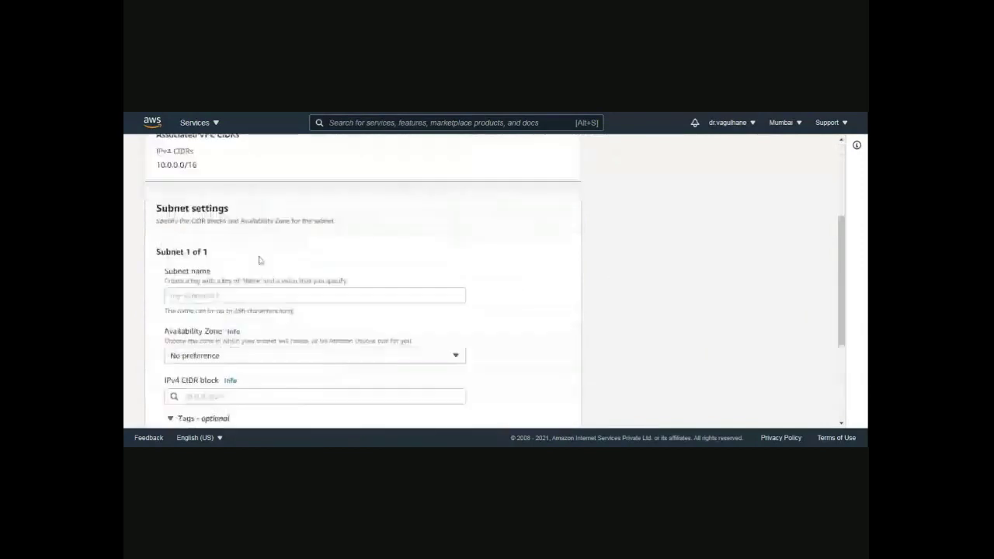
left_click_drag(157, 167, 202, 170)
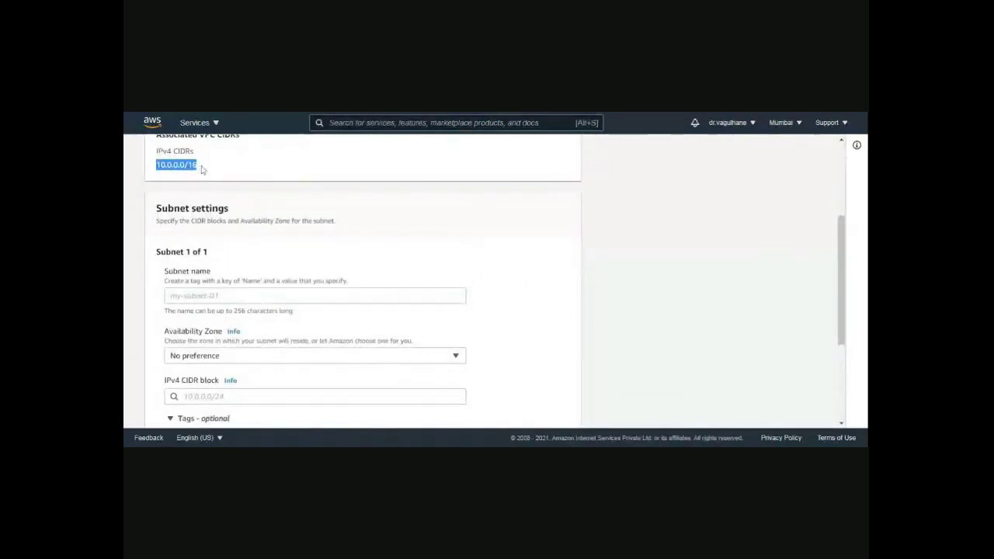
Step: Name the subnet PUBLIC-SUBNET and place it in the Asia Pacific (Mumbai) / ap-south-1a availability zone
scroll(239, 262, "down", 3)
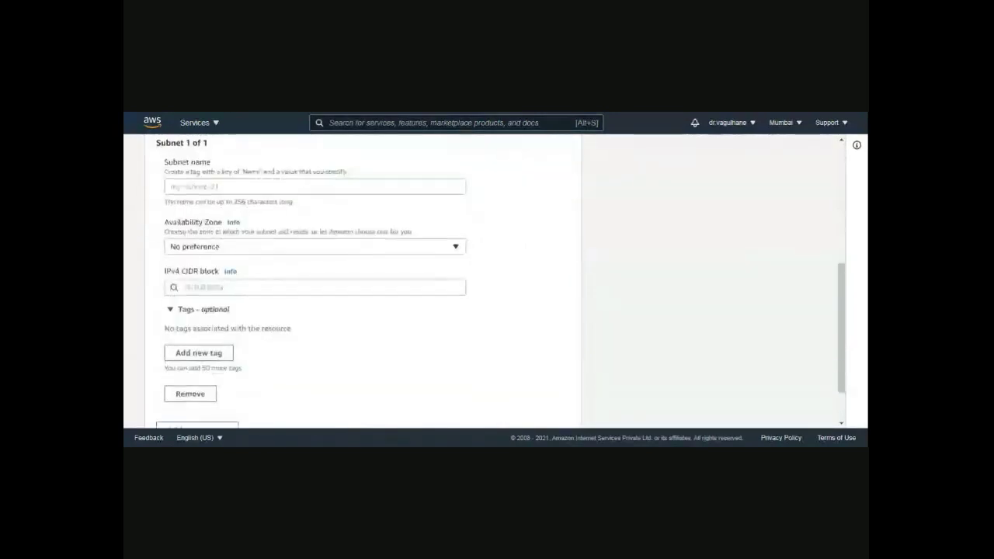
left_click(241, 192)
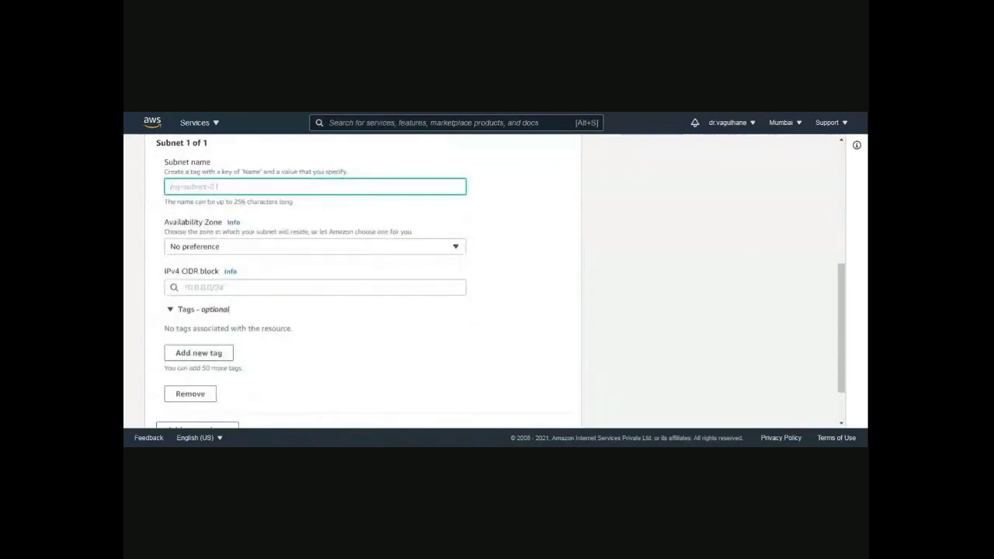
type("PU")
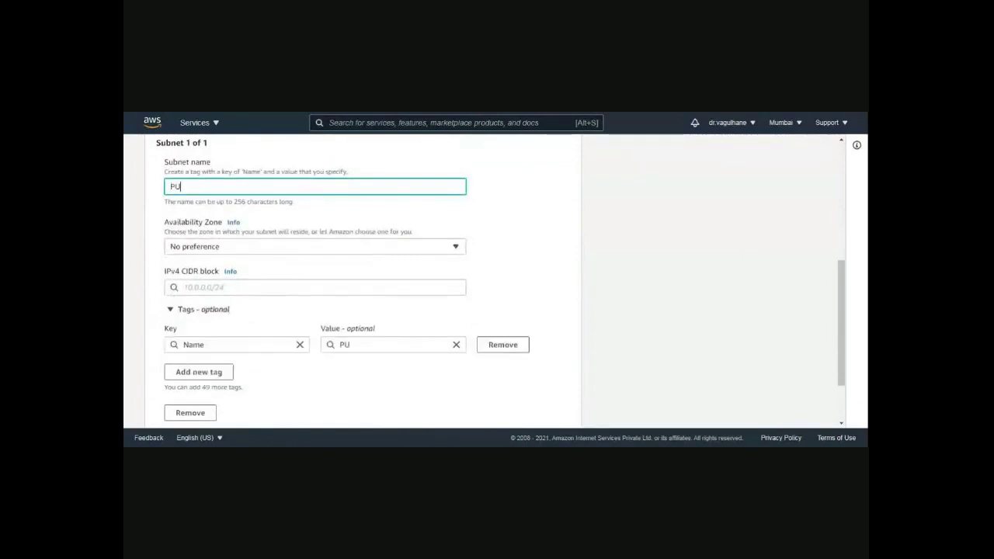
type("BLIC")
left_click(299, 246)
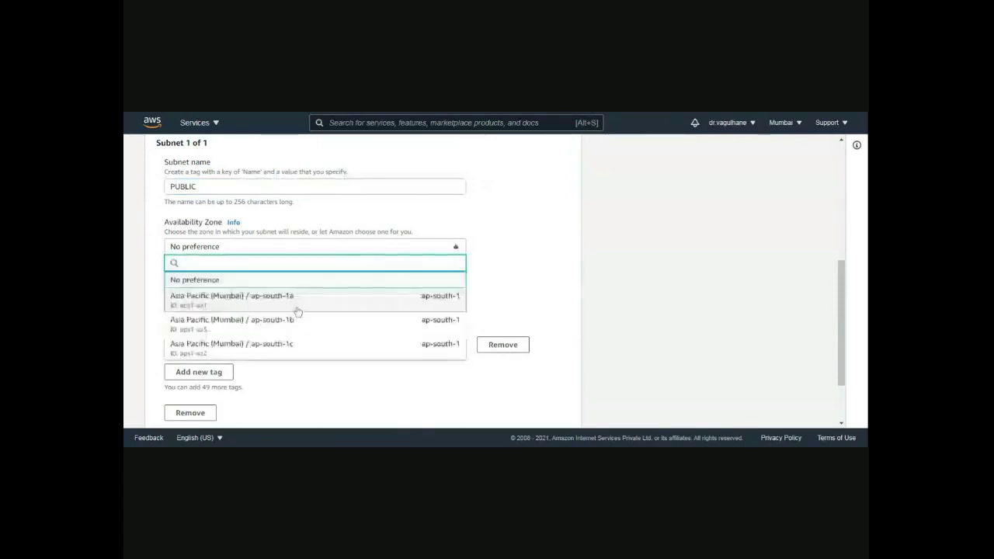
left_click(299, 311)
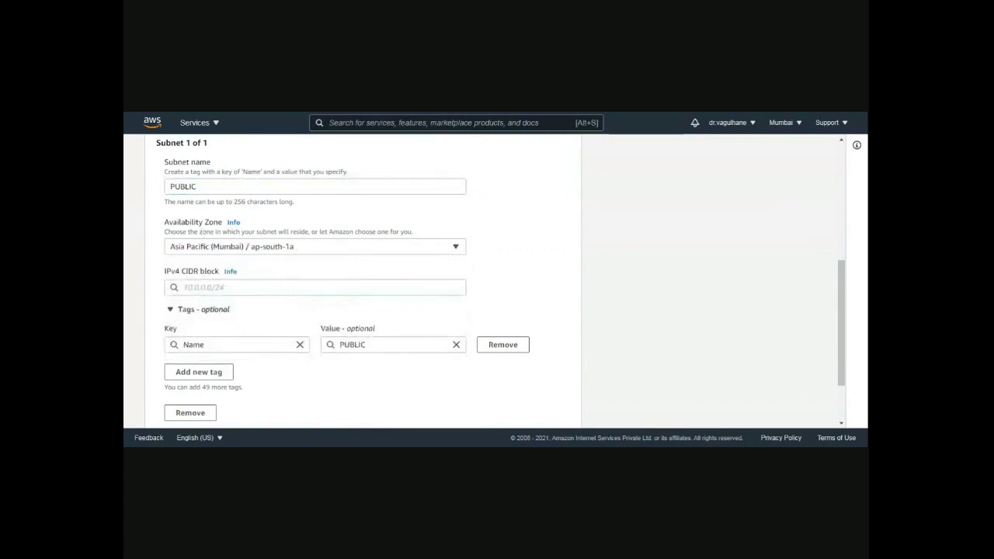
left_click(311, 186)
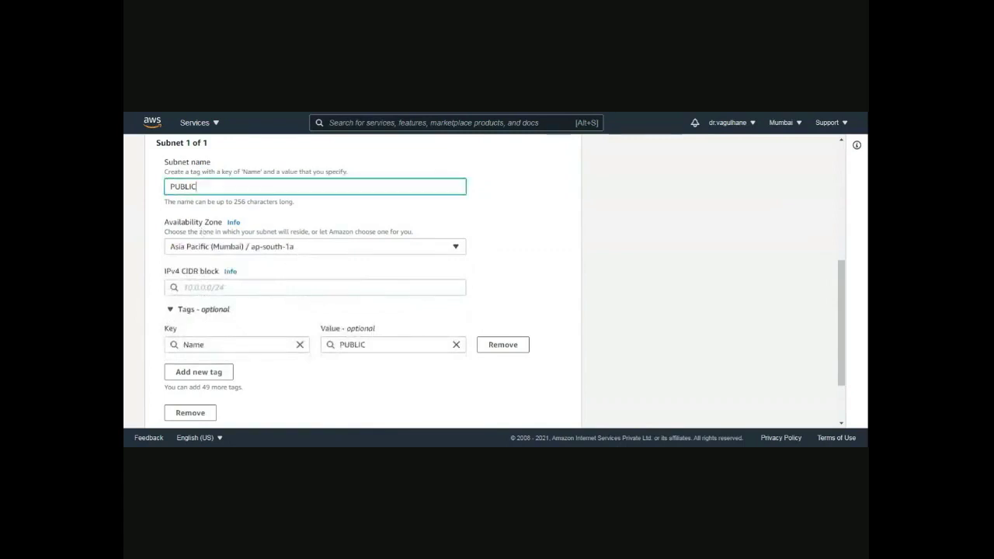
type("-SUBNET")
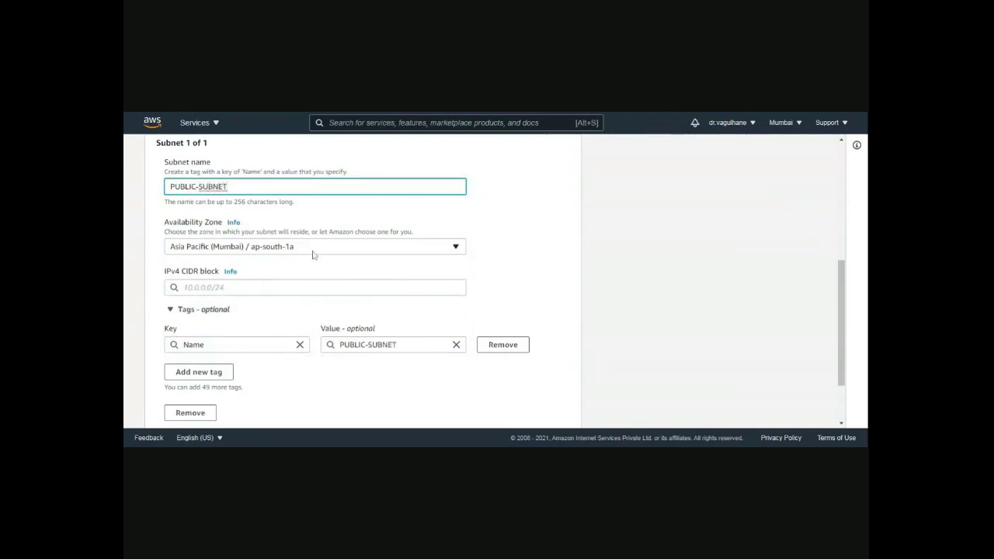
Step: Set the IPv4 CIDR block of PUBLIC-SUBNET to 10.0.0.0/24
left_click(301, 288)
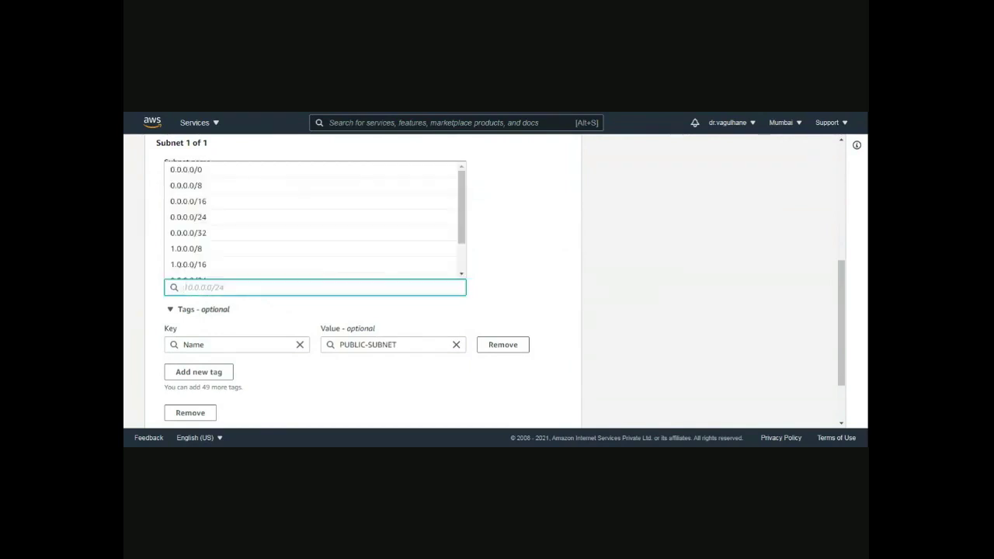
type("10.")
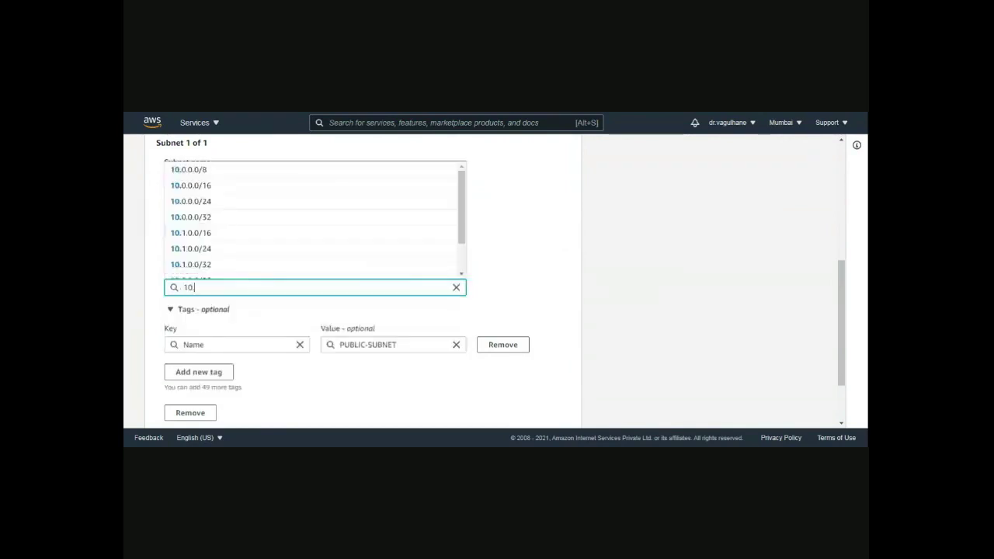
type("0.0.")
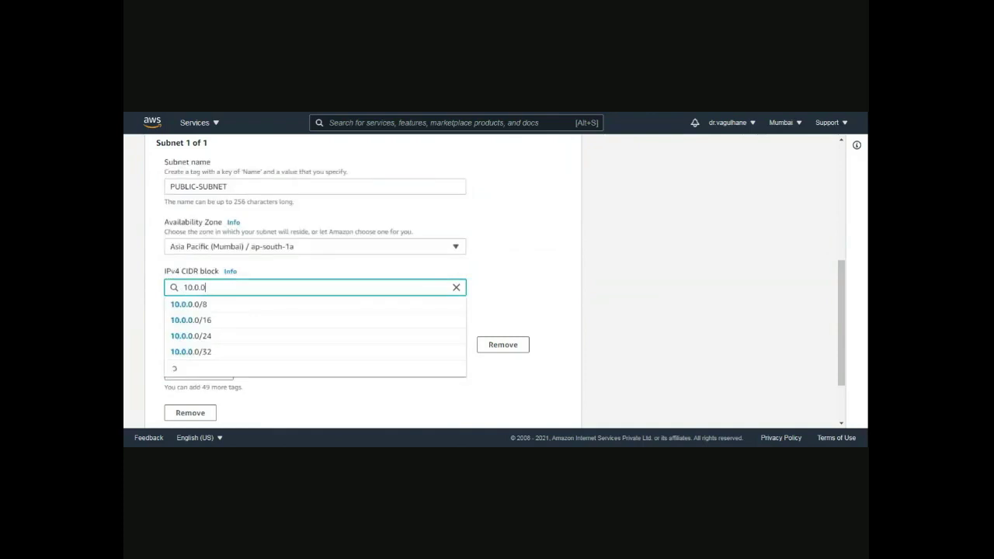
type("0/24")
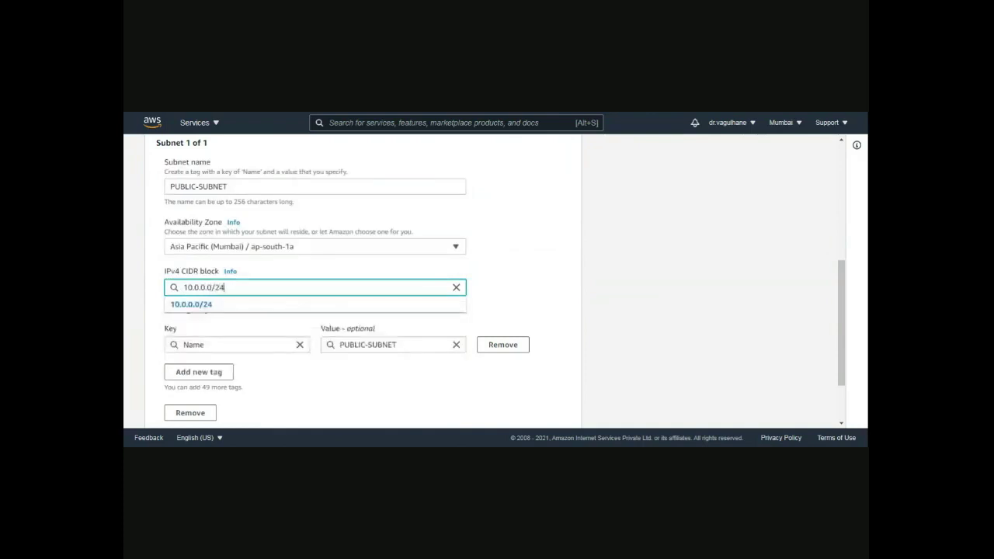
Step: Create PUBLIC-SUBNET with the chosen 10.0.0.0/24 block and remove the subnet ID filter to list all subnets
left_click(253, 307)
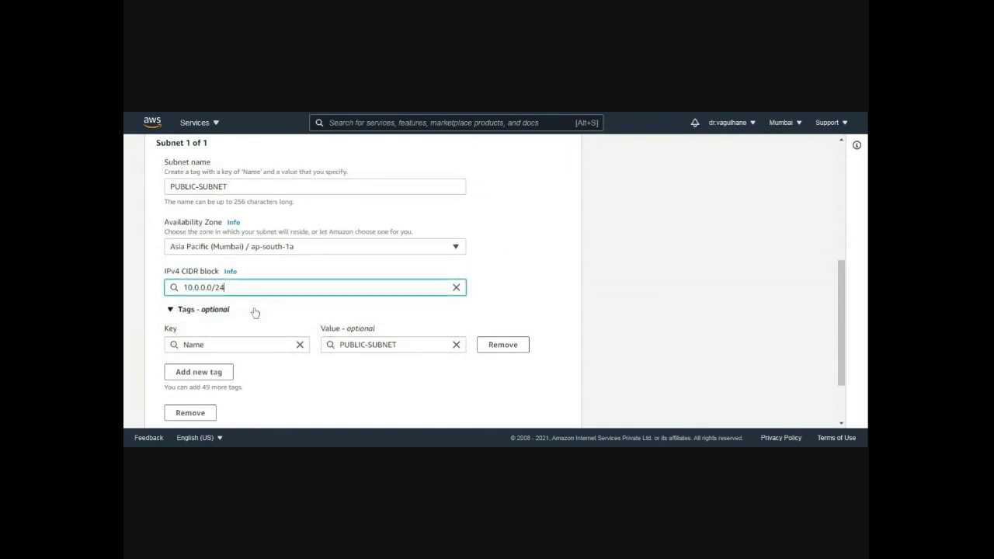
left_click(573, 275)
scroll(573, 275, "down", 1)
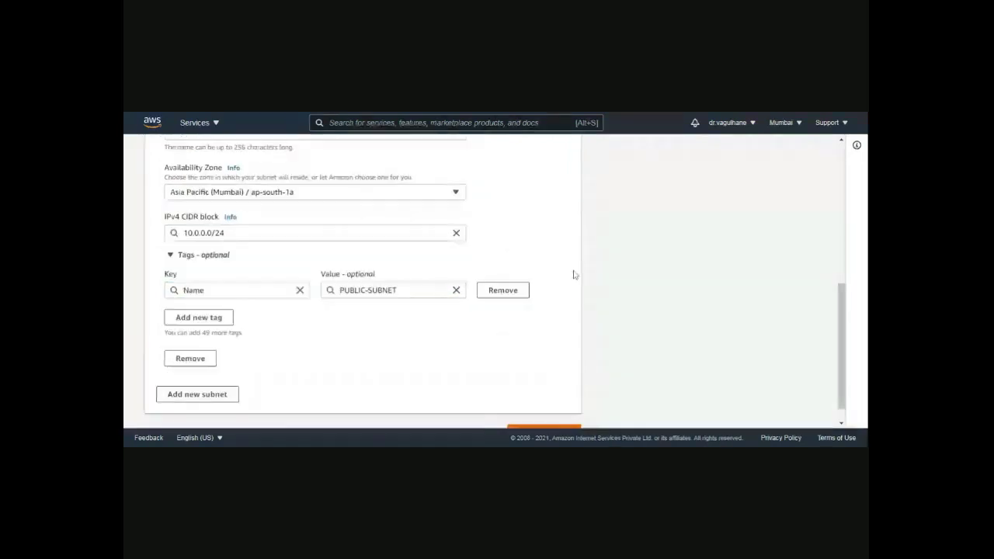
scroll(575, 280, "down", 1)
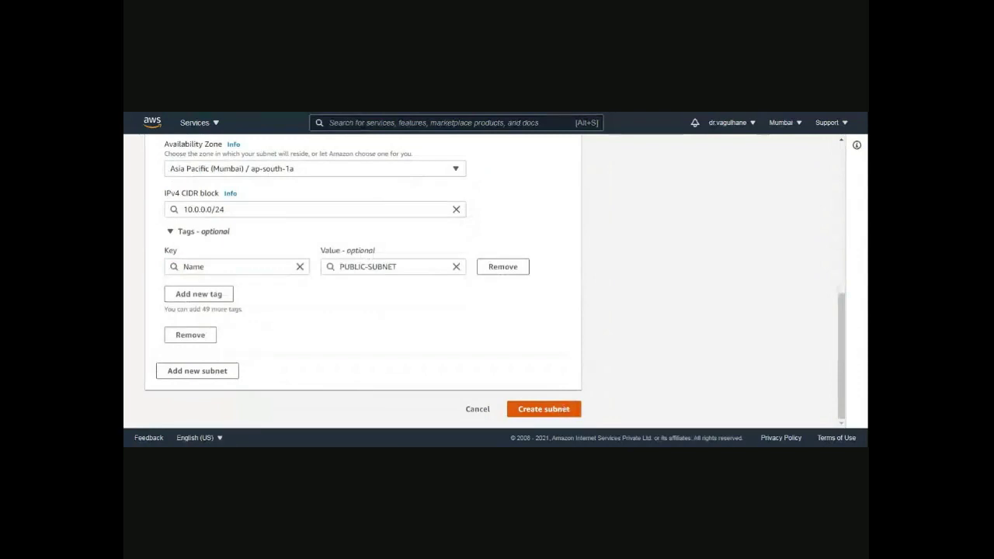
left_click(564, 412)
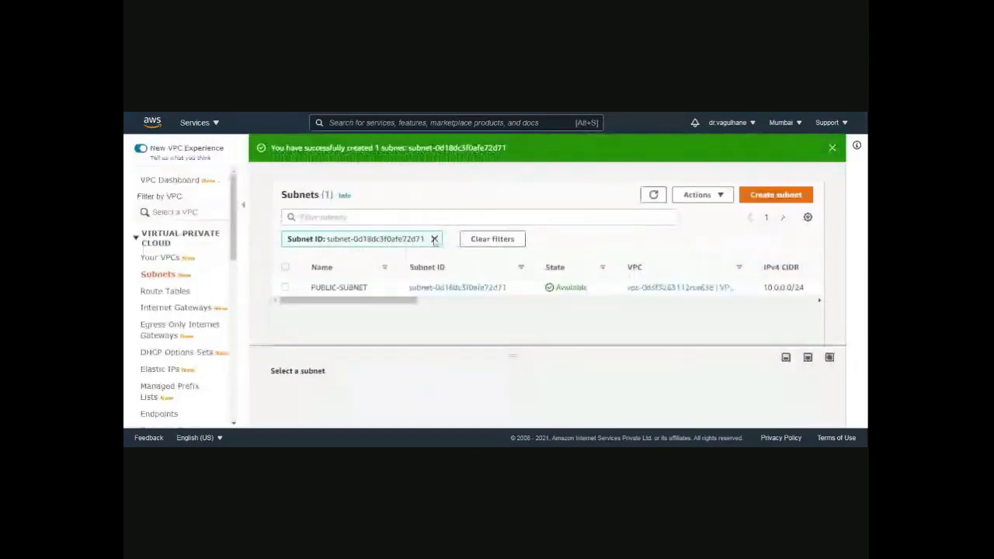
left_click(435, 240)
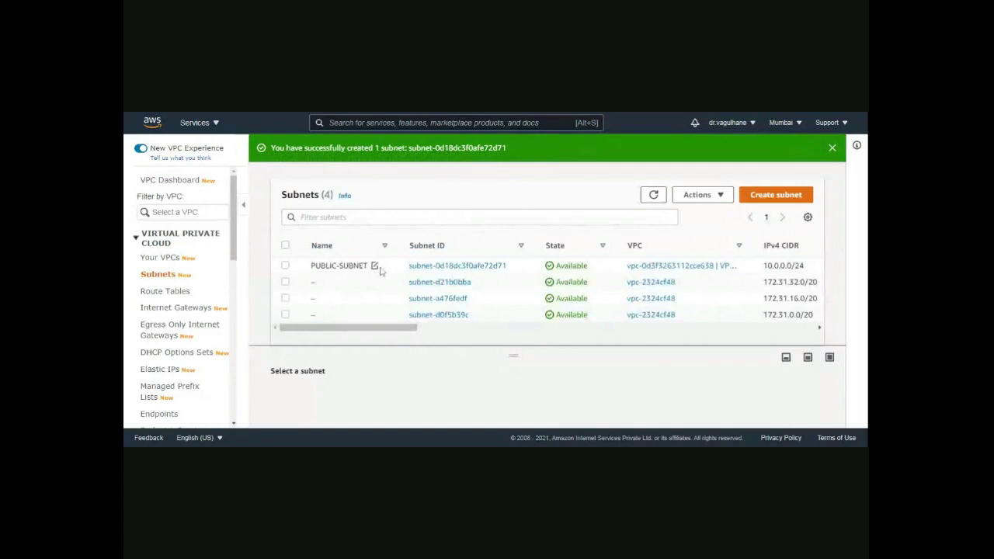
left_click_drag(416, 328, 272, 345)
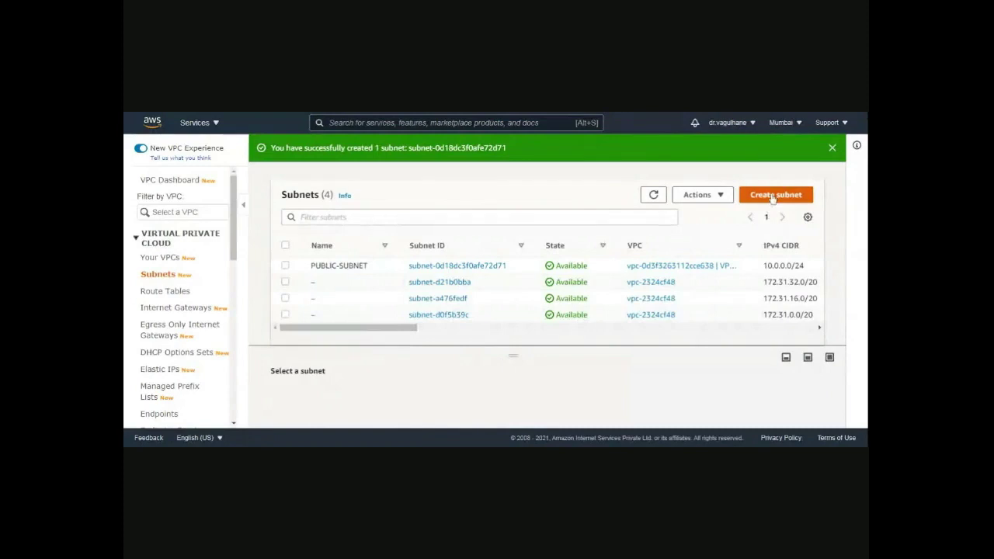
Step: Start creating another subnet in VPC-MUMBAI
left_click(773, 196)
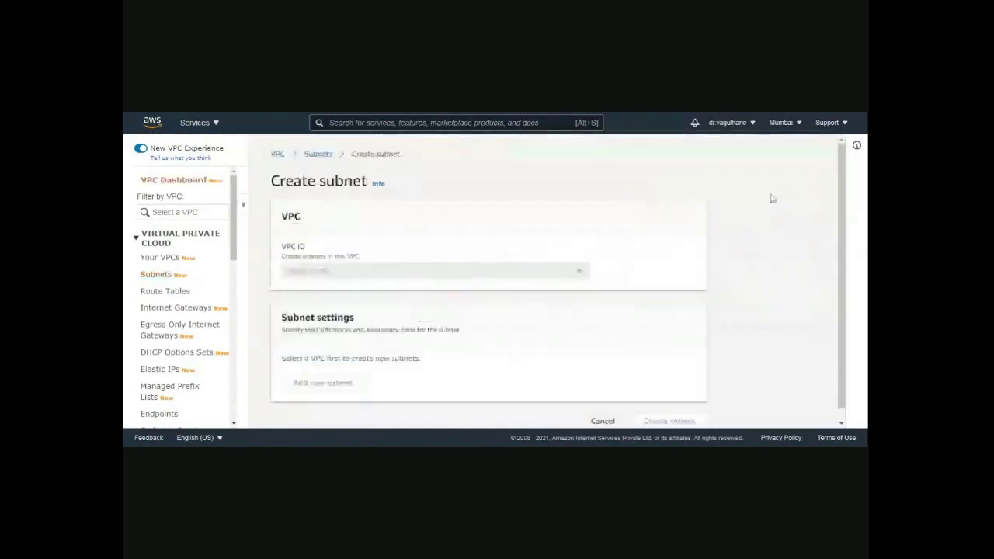
left_click(327, 282)
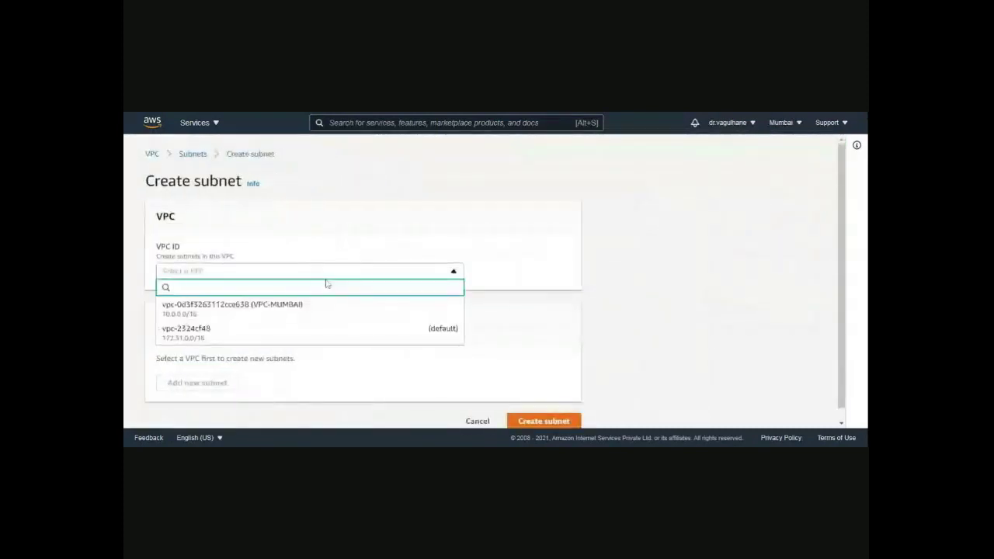
left_click(297, 311)
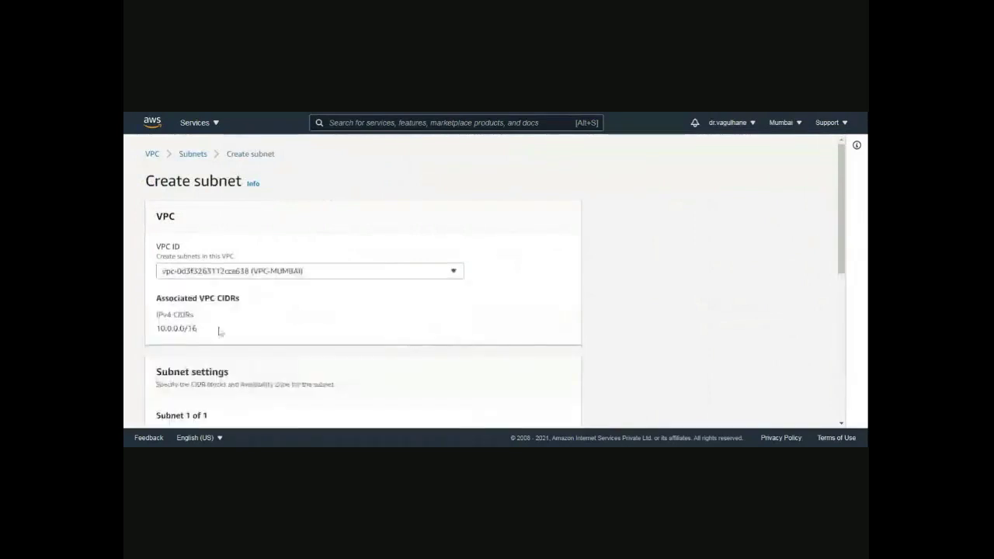
scroll(281, 319, "down", 1)
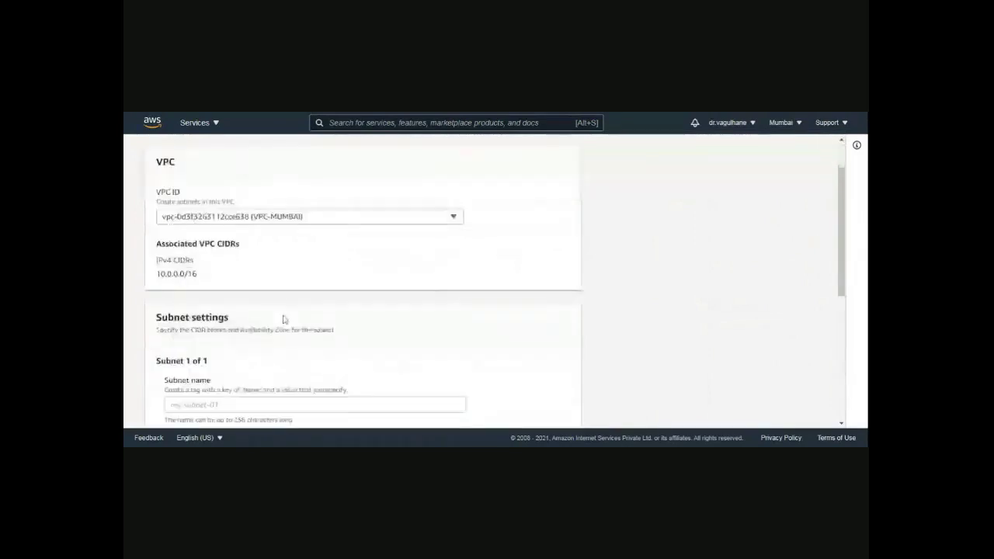
scroll(309, 313, "up", 1)
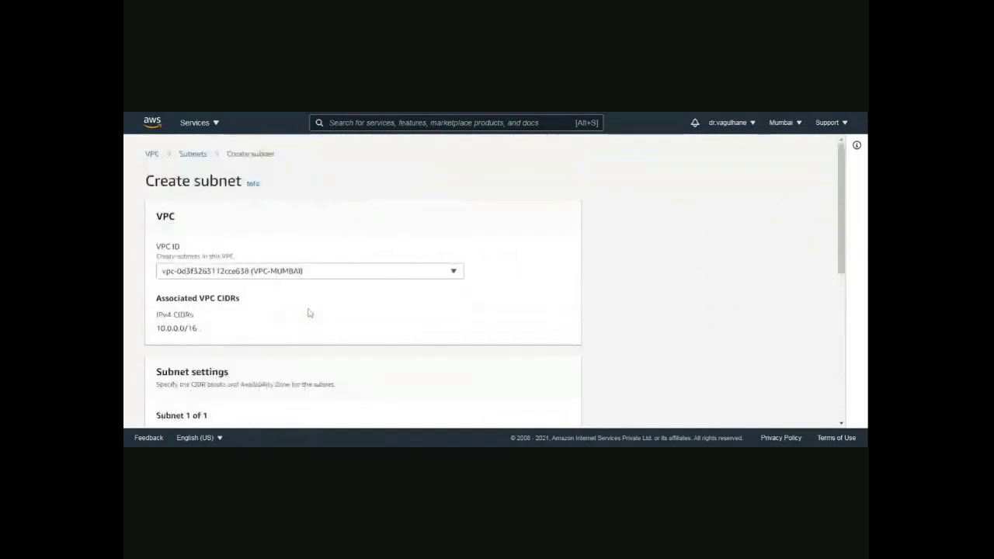
scroll(311, 313, "down", 3)
scroll(328, 313, "down", 1)
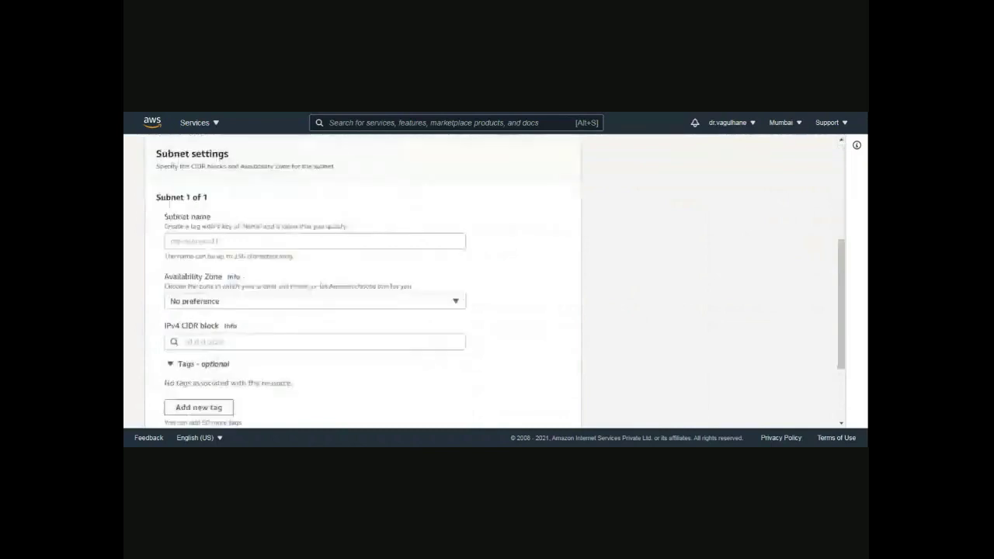
Step: Name the new subnet PRIVATE-SUBNET and place it in the Asia Pacific (Mumbai) / ap-south-1b availability zone
left_click(321, 242)
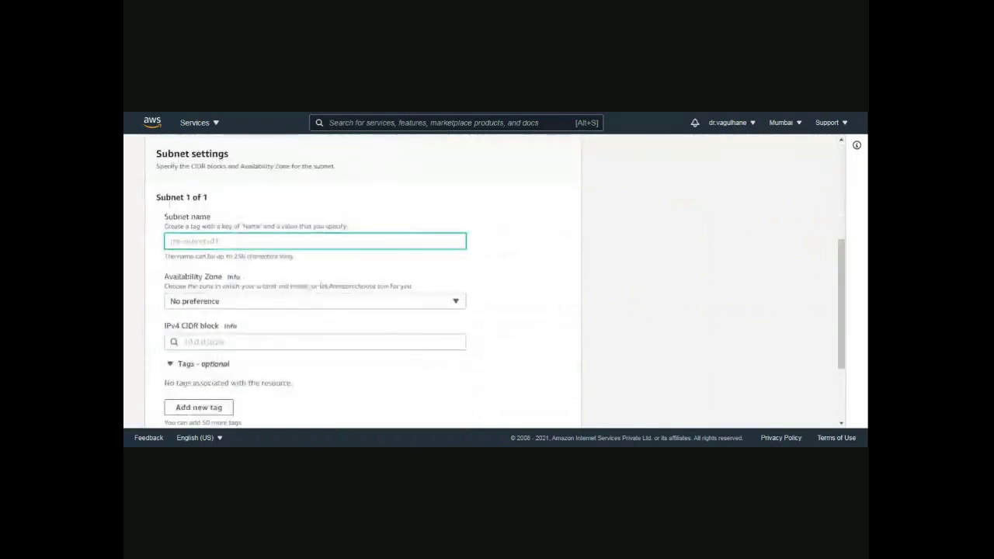
type("PR")
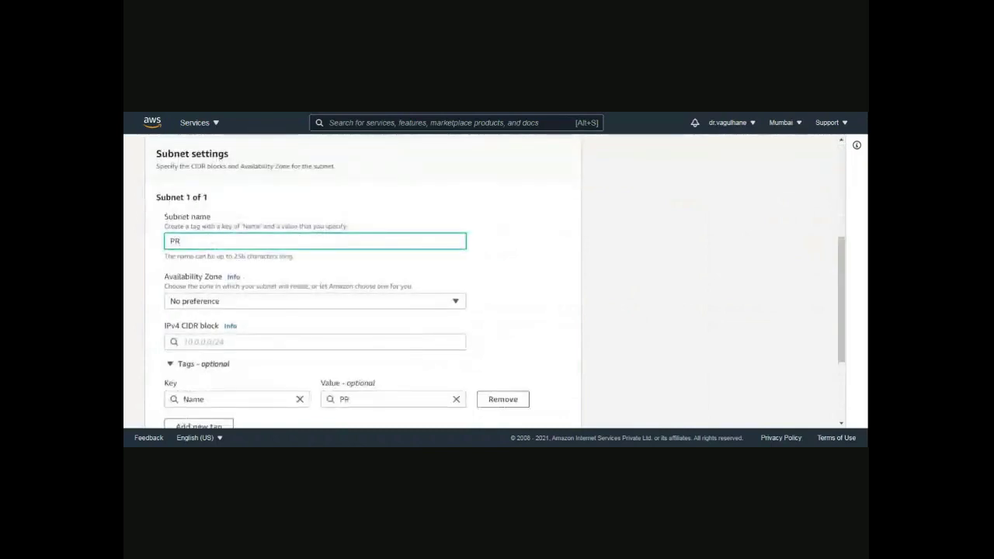
type("IVATE")
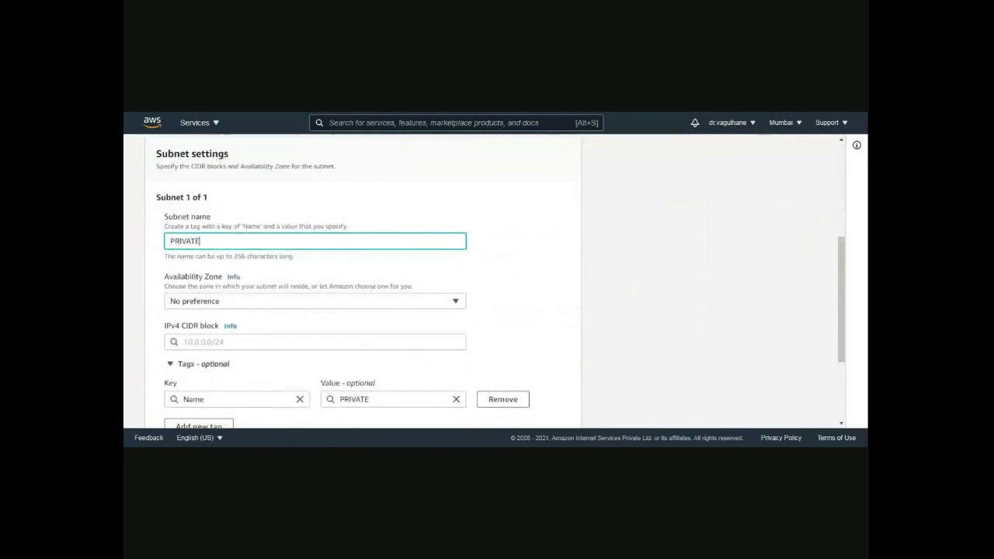
type("-SUBNET")
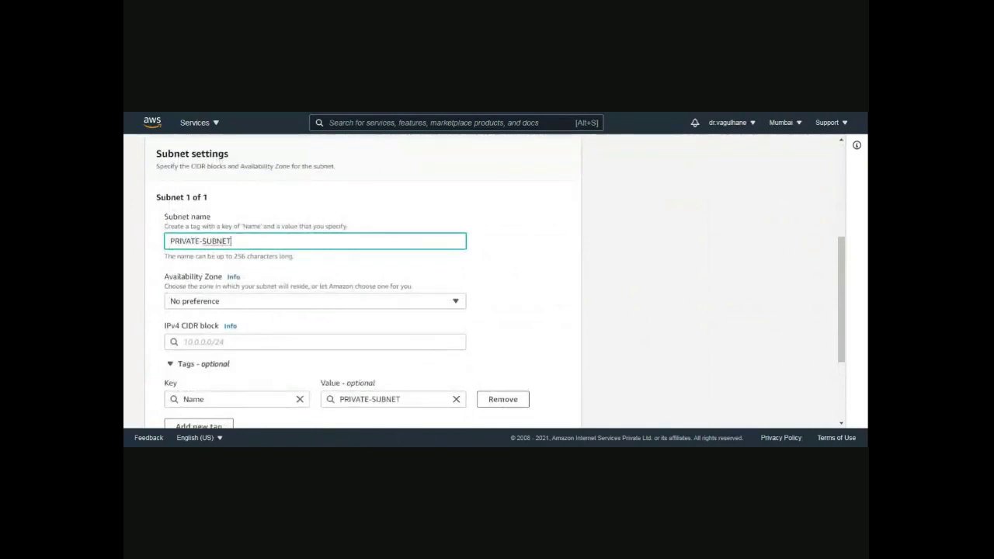
left_click(274, 306)
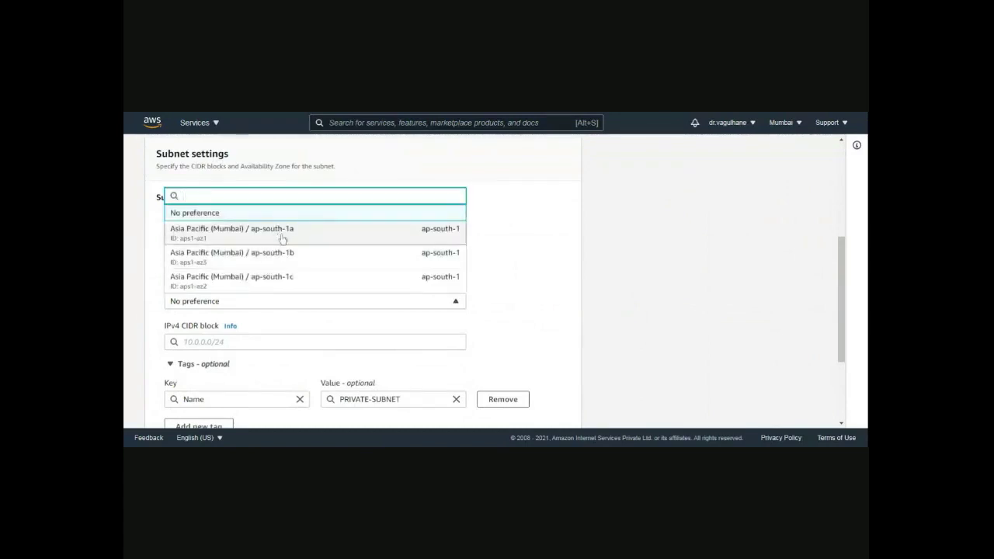
left_click(295, 257)
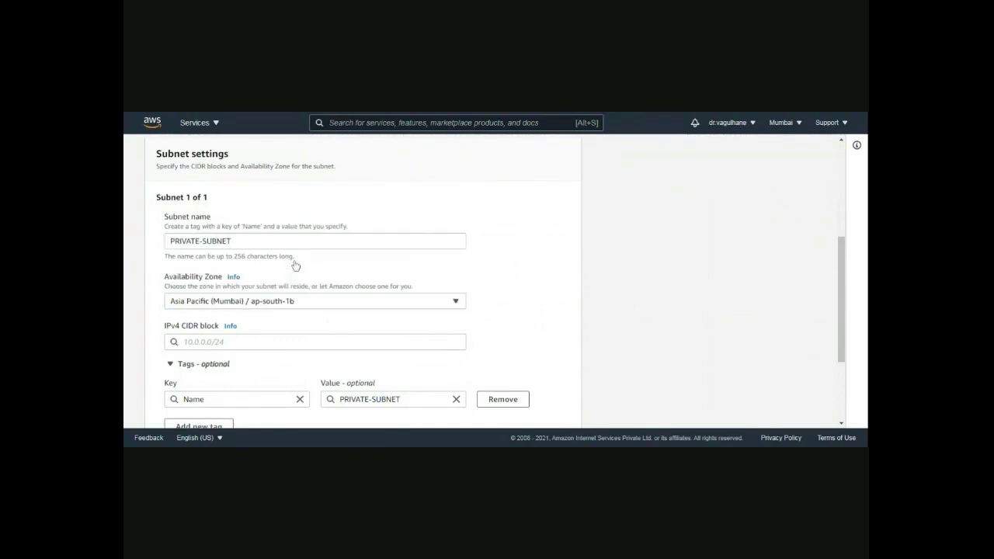
Step: Set the IPv4 CIDR block of PRIVATE-SUBNET to 10.0.1.0/24
left_click(319, 340)
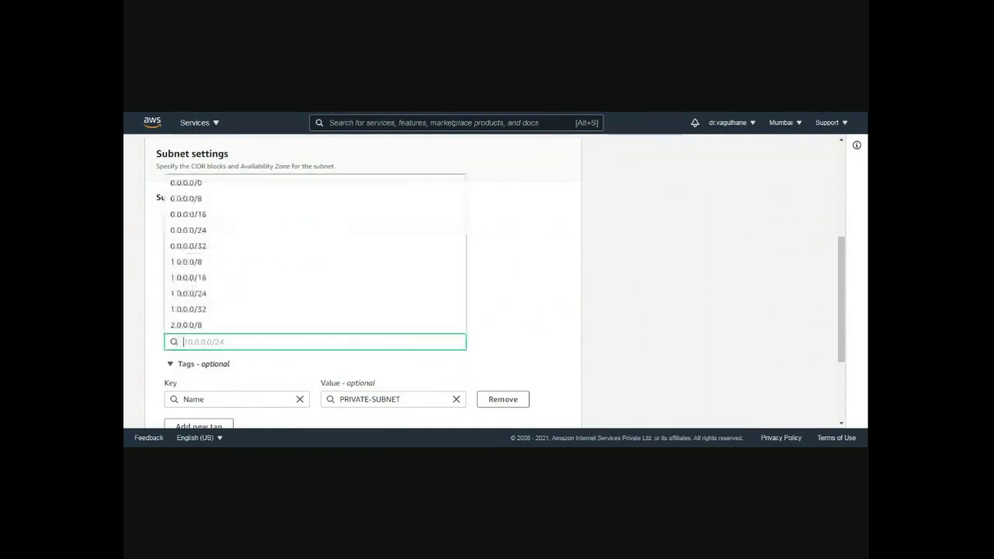
type("1")
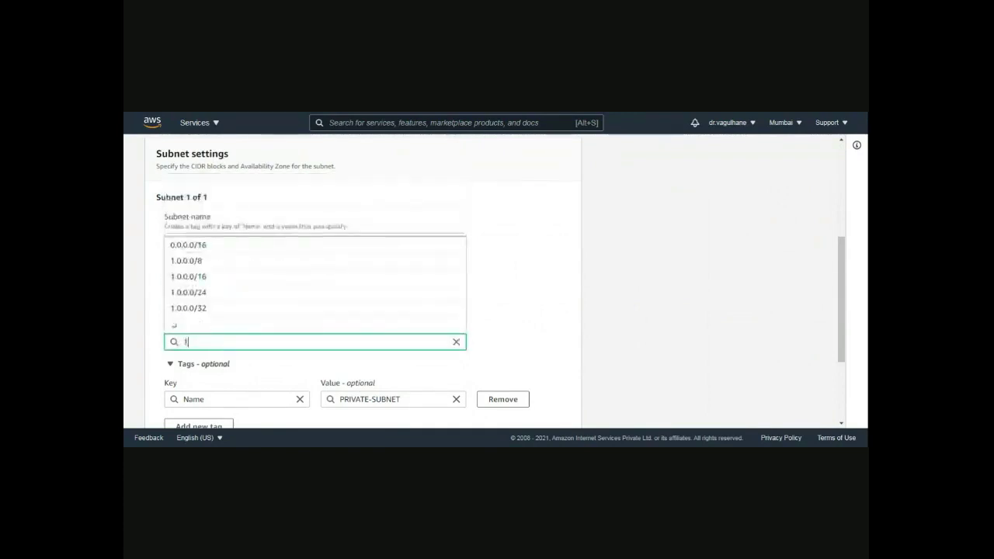
type("0.0.")
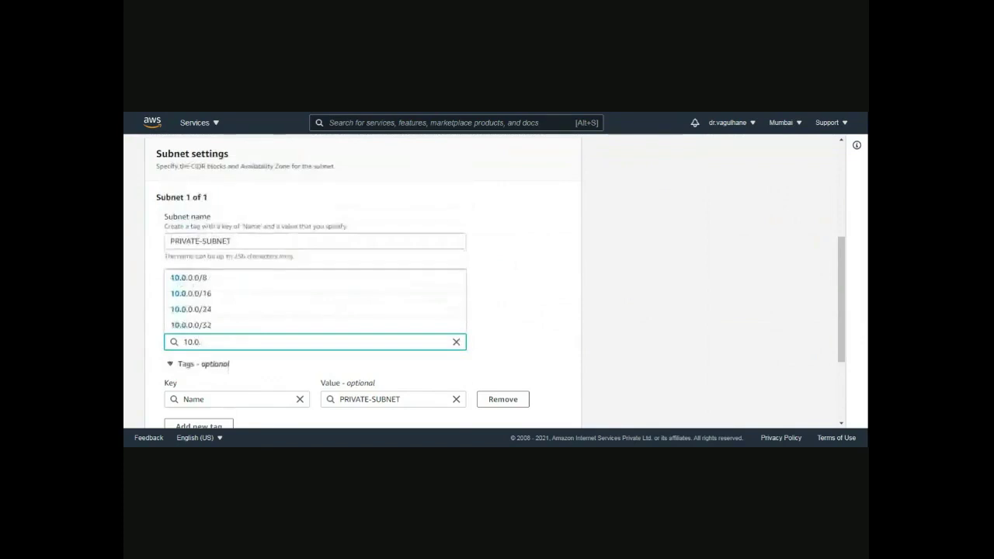
type("1.0")
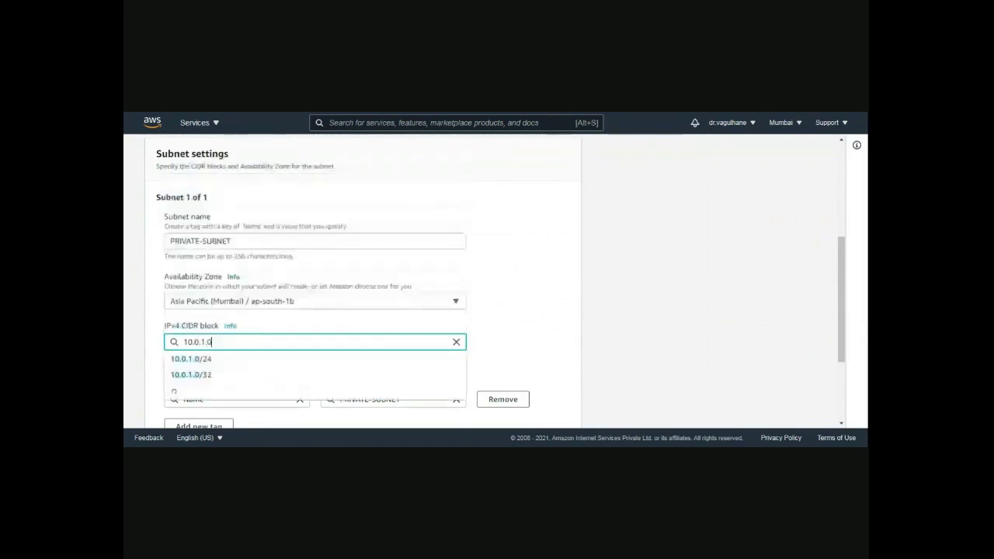
type("/24")
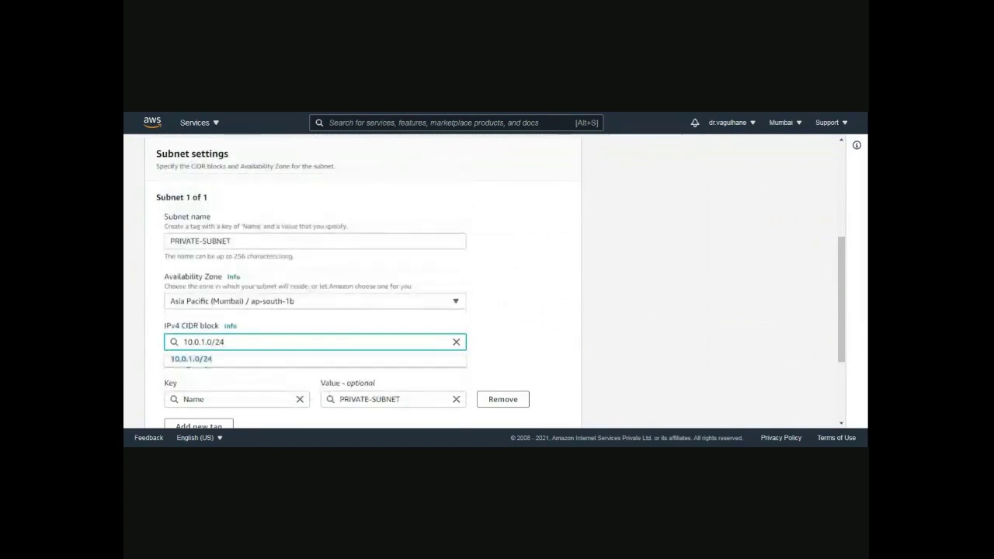
left_click(317, 363)
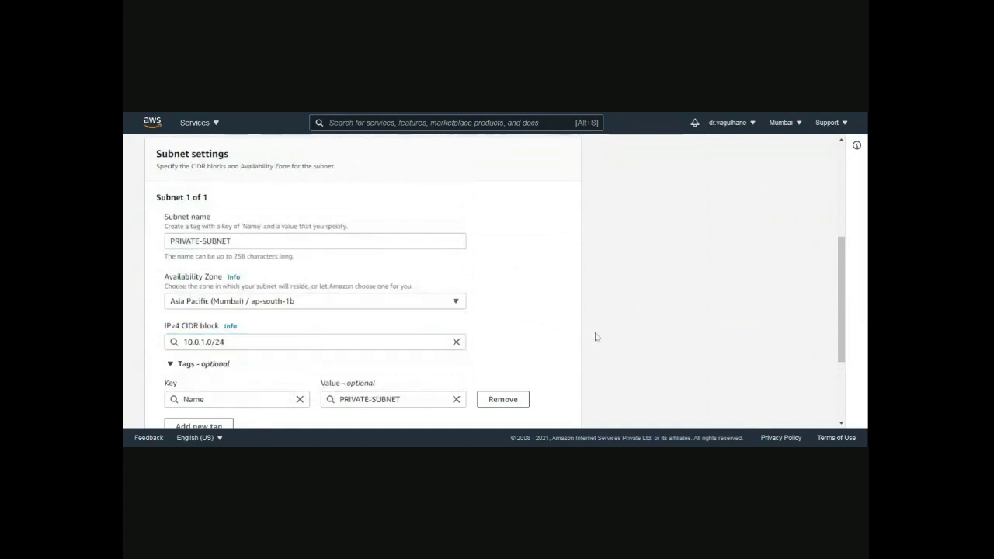
Step: Create PRIVATE-SUBNET and dismiss the success notification
scroll(596, 338, "down", 1)
scroll(596, 338, "down", 1)
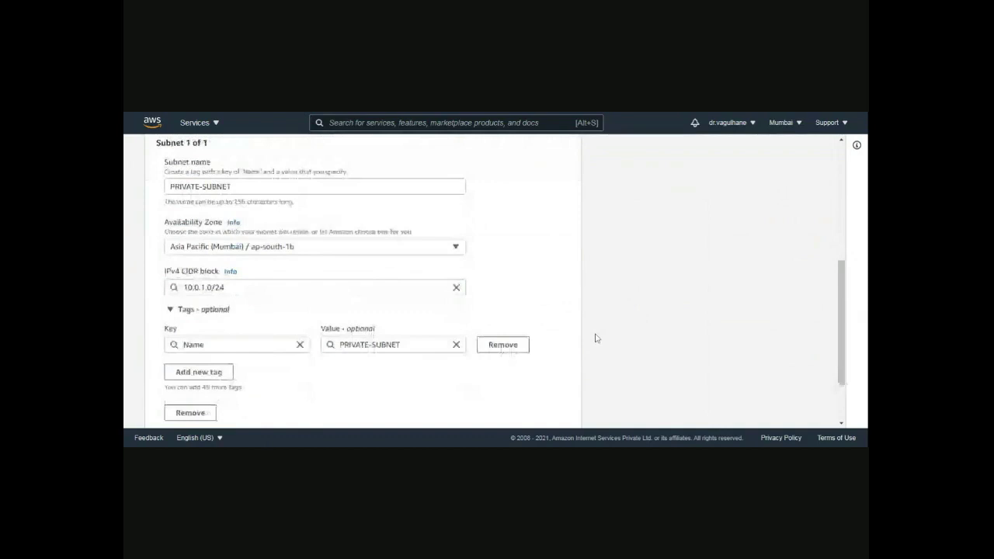
scroll(595, 340, "down", 3)
scroll(514, 337, "down", 1)
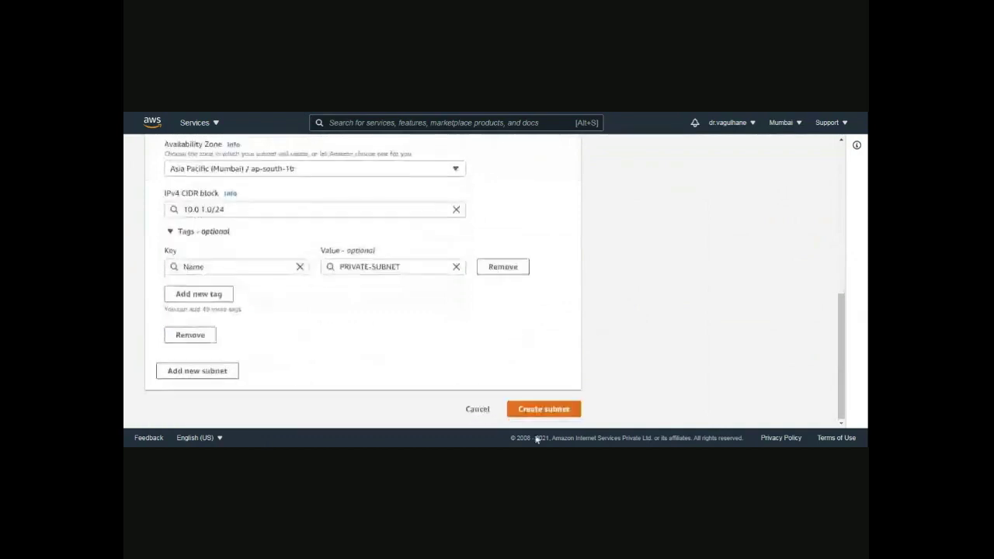
left_click(535, 413)
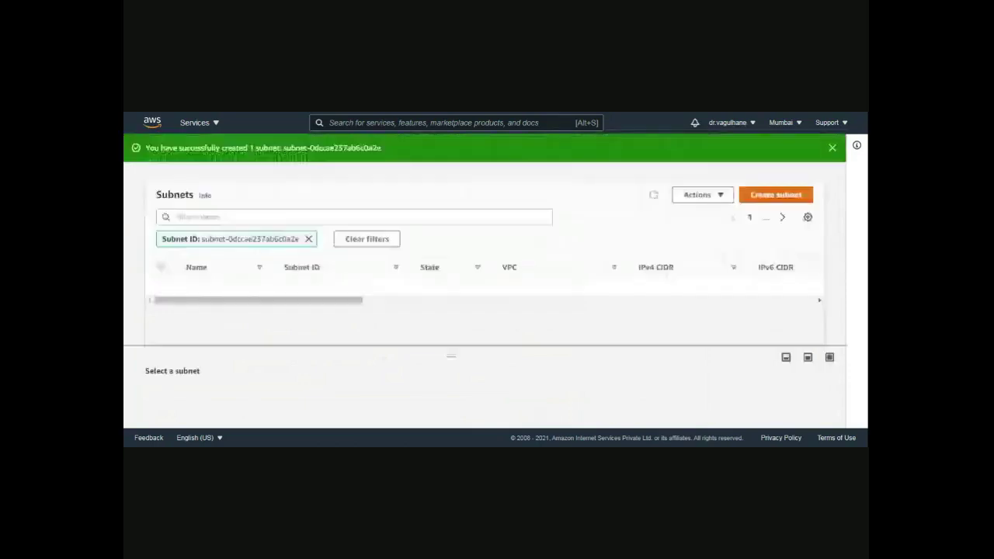
left_click(832, 148)
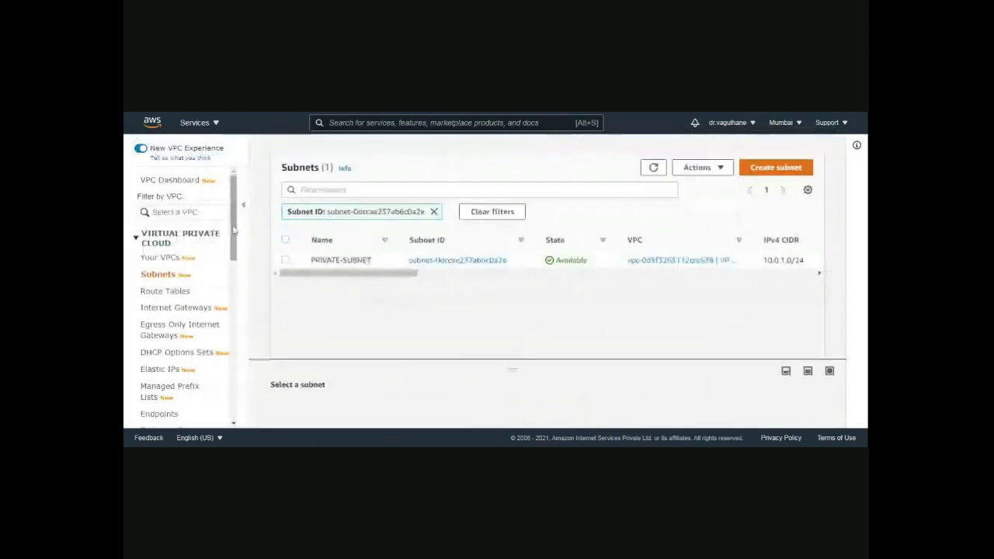
Step: Start creating an internet gateway and set its name tag to IGW-Internet-Gateway
scroll(234, 239, "down", 1)
scroll(233, 239, "down", 2)
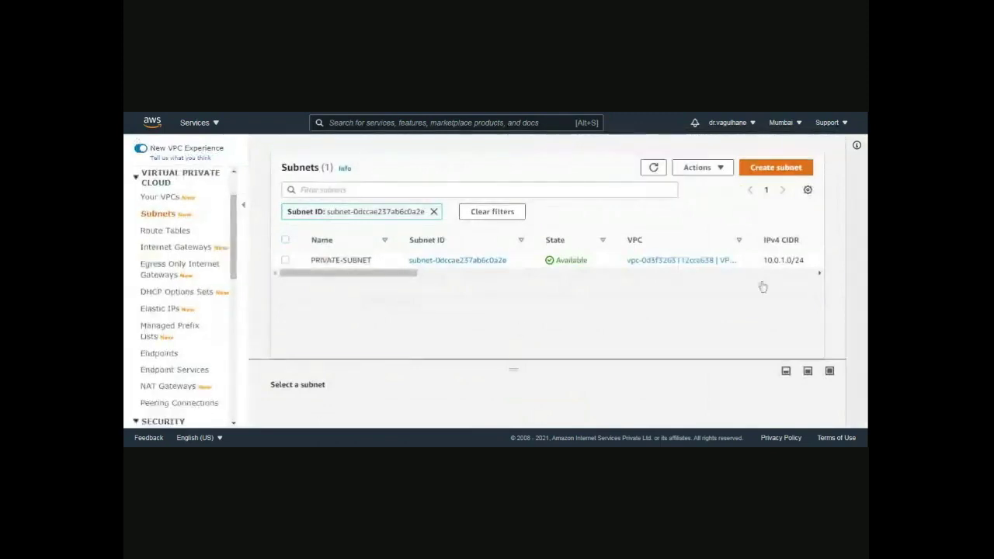
left_click(200, 250)
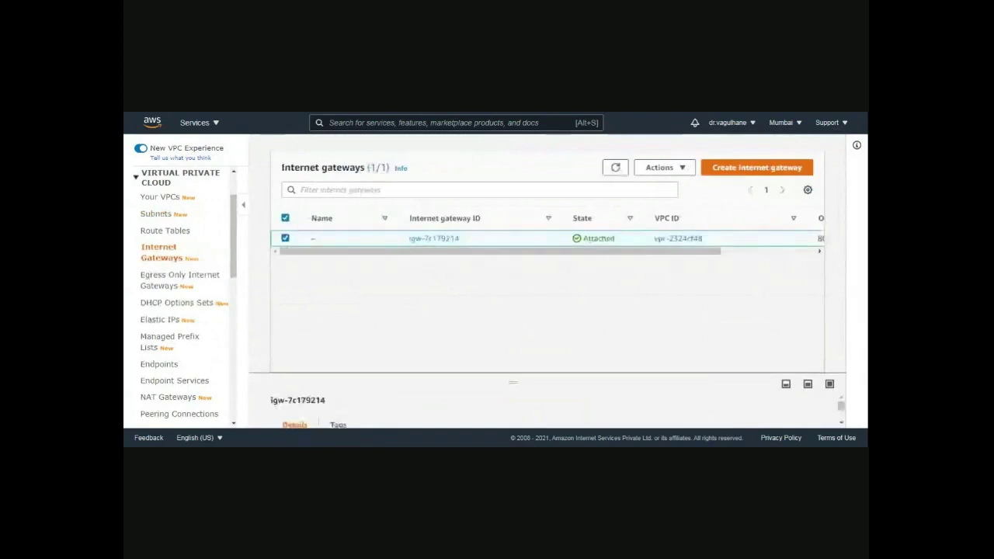
left_click(767, 170)
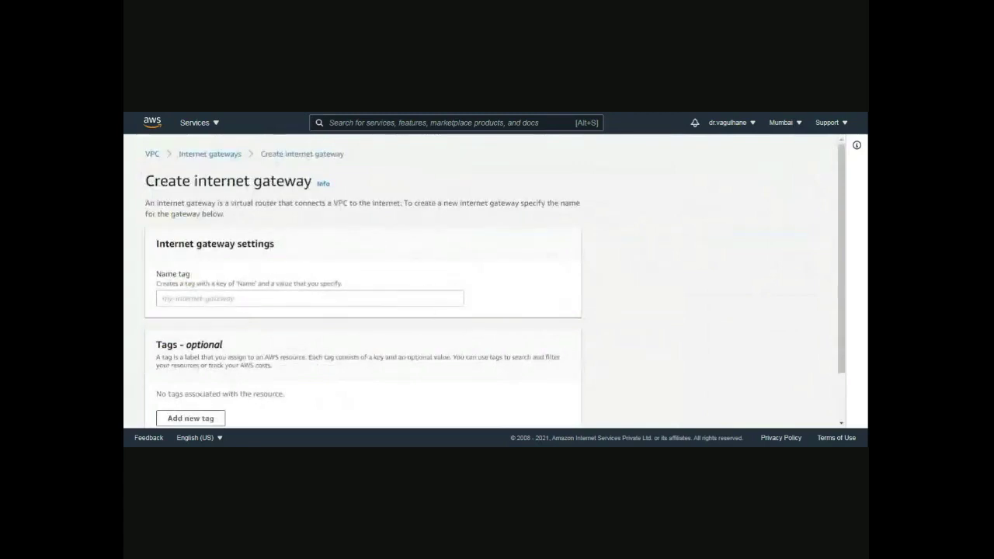
left_click(244, 300)
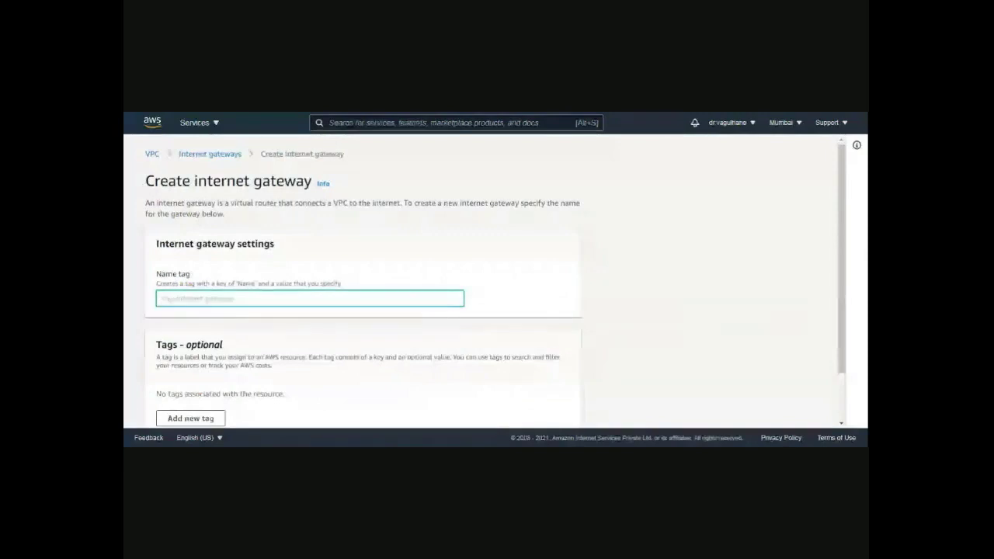
type("IGW")
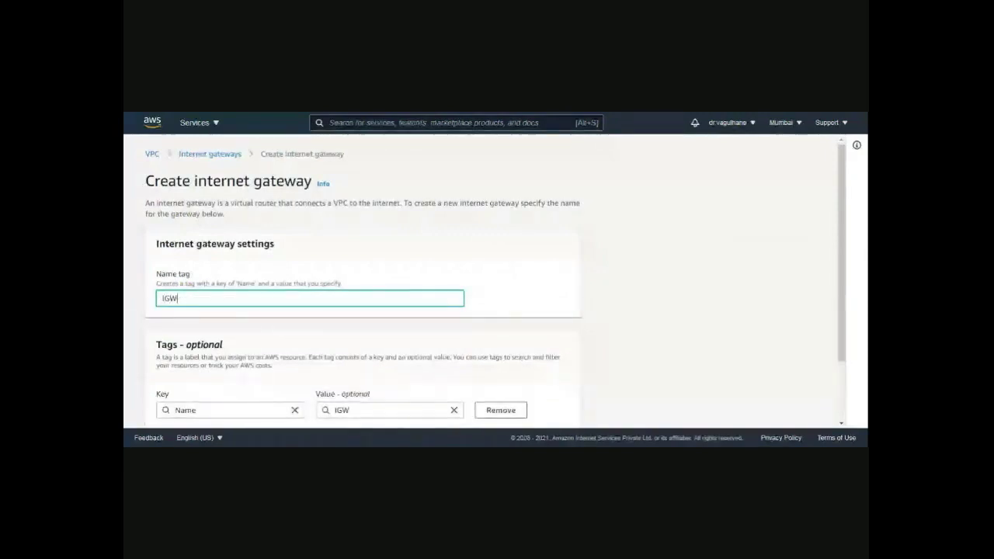
type("-Internet")
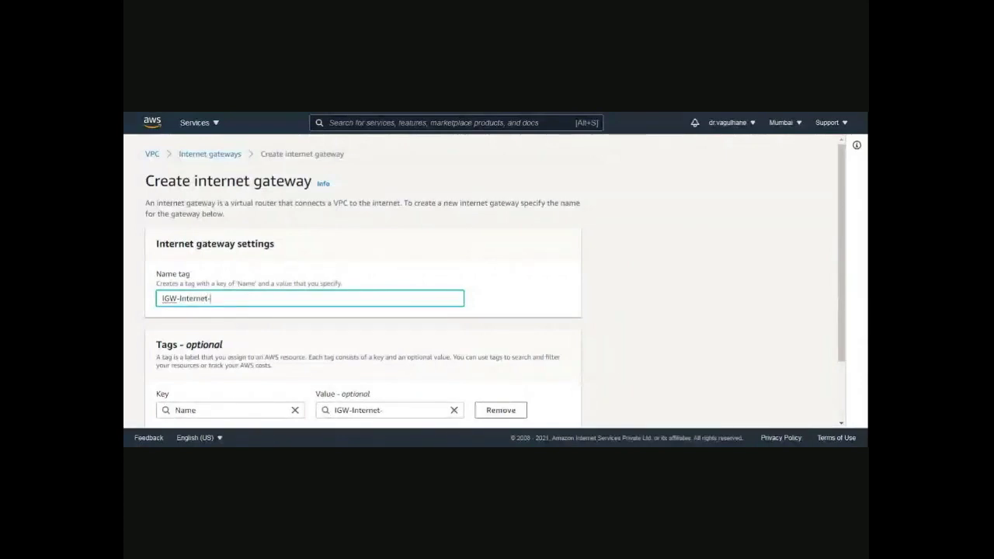
type("-Gateway")
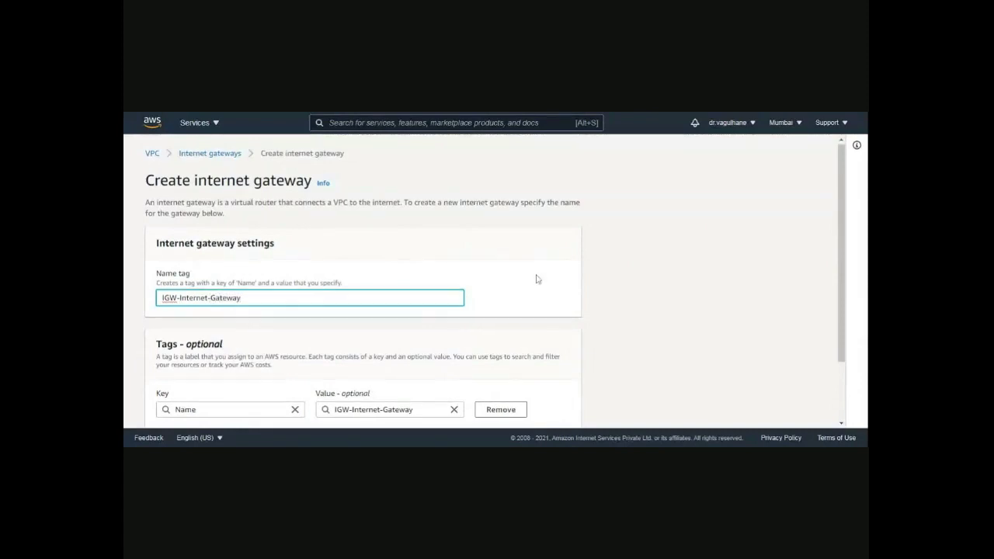
Step: Create the IGW-Internet-Gateway internet gateway and attach it to VPC-MUMBAI
scroll(548, 280, "down", 2)
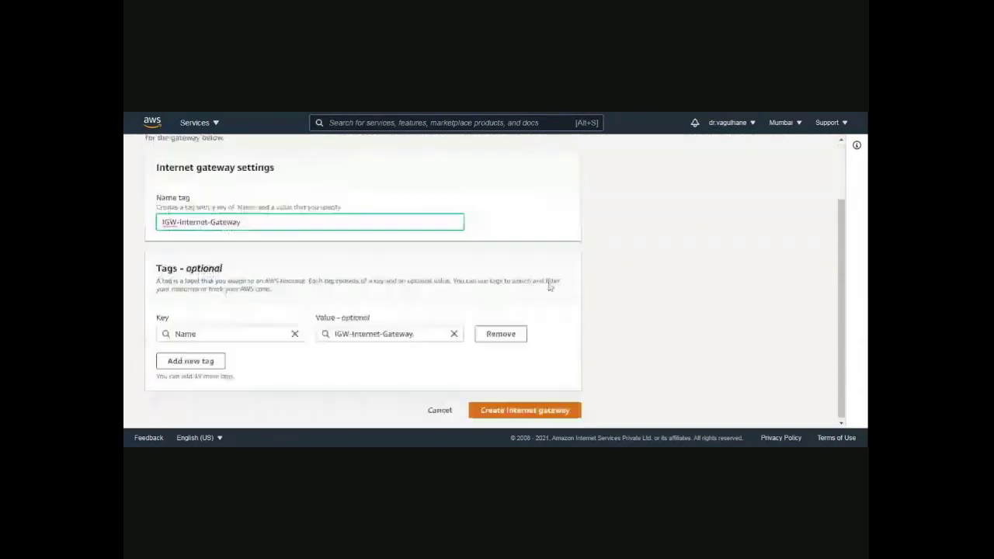
left_click(525, 411)
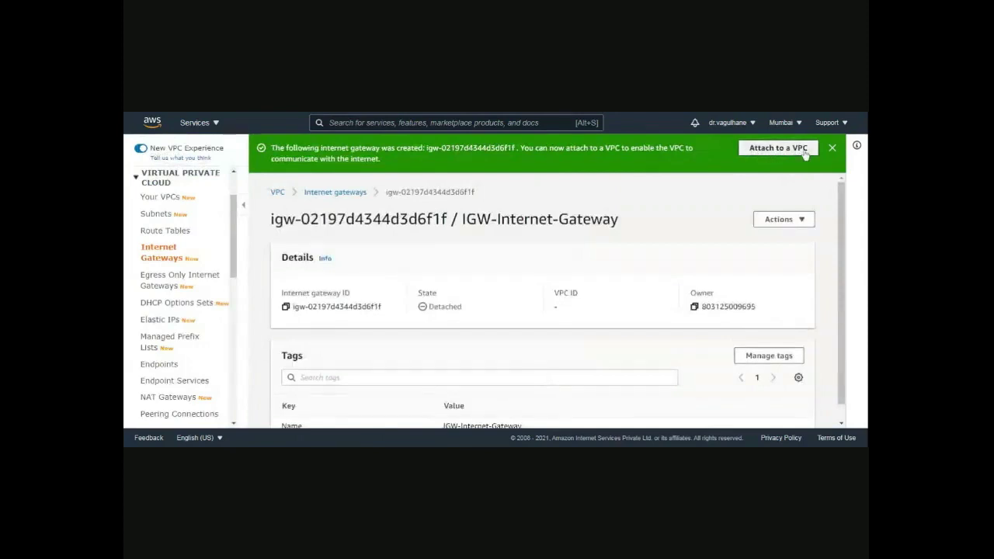
left_click(806, 155)
left_click(311, 281)
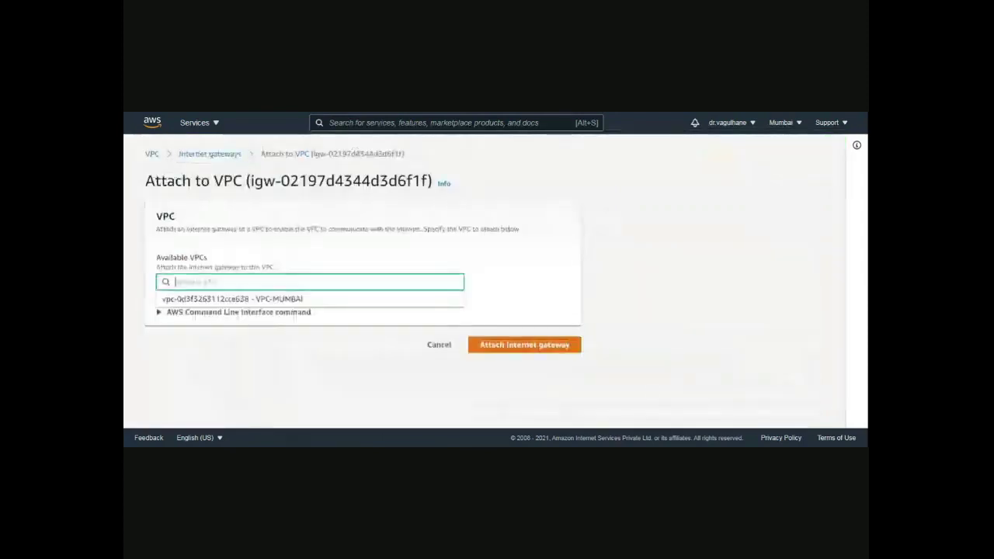
left_click(289, 300)
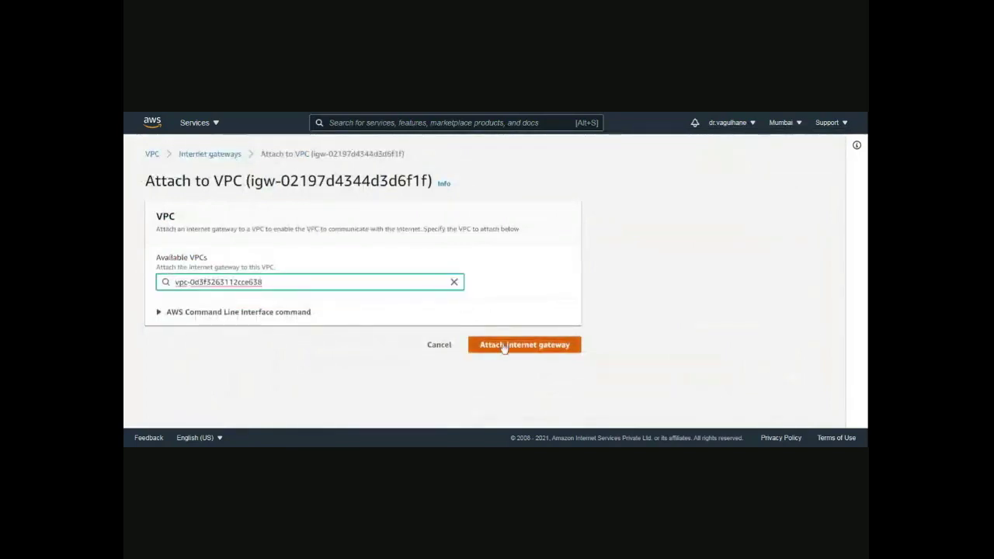
left_click(504, 346)
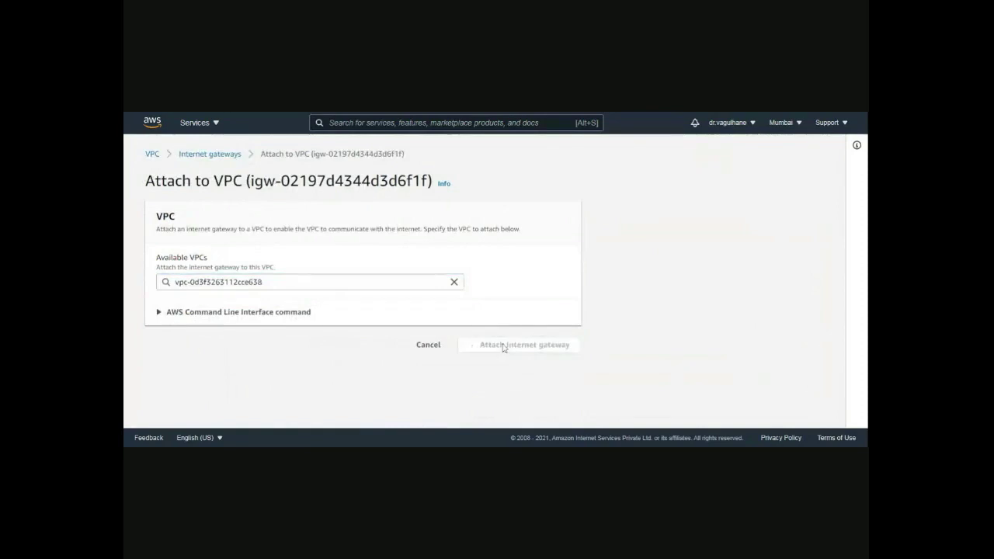
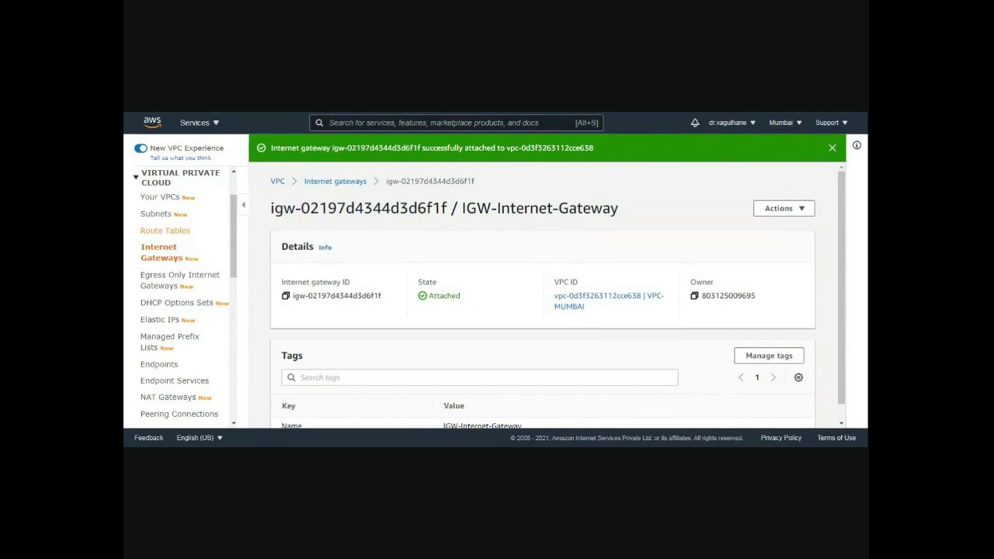
Step: Start creating a route table with the name tag VPC-ROUTE-TABLE and open the choice of VPCs for it
left_click(180, 235)
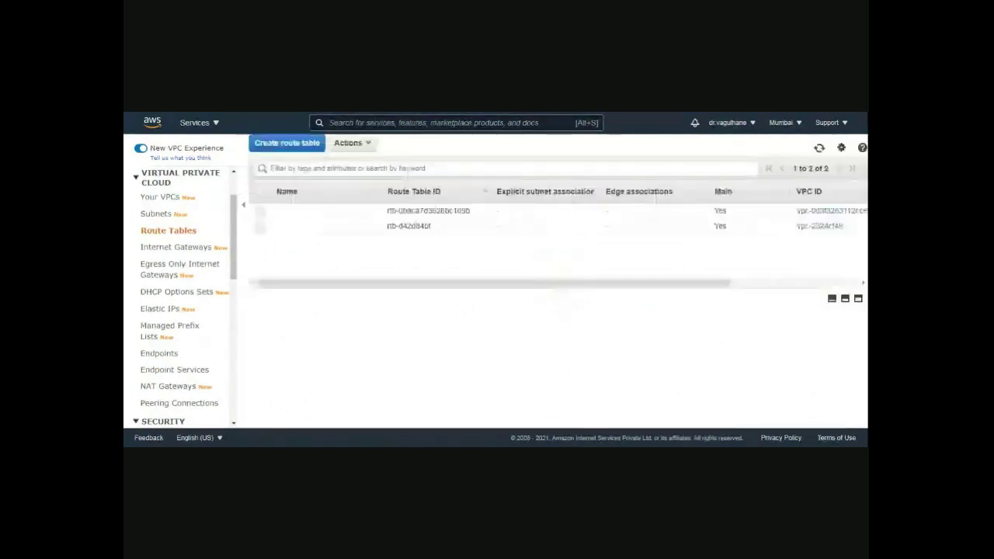
left_click(287, 144)
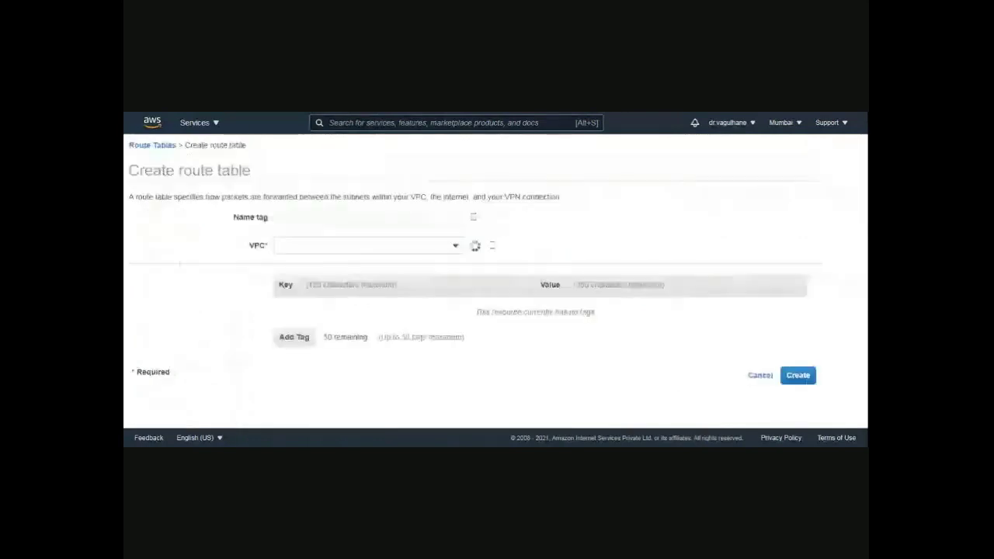
left_click(333, 222)
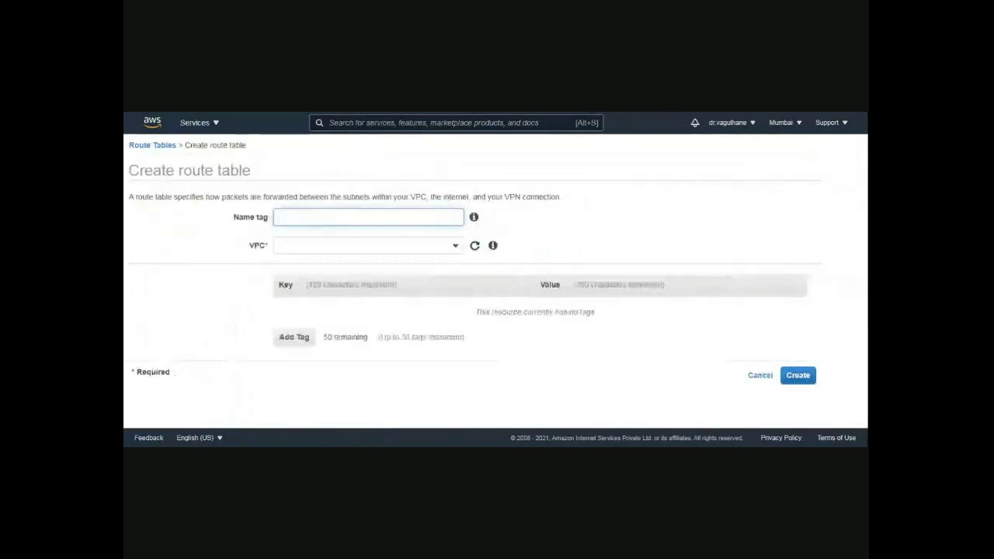
type("VPC")
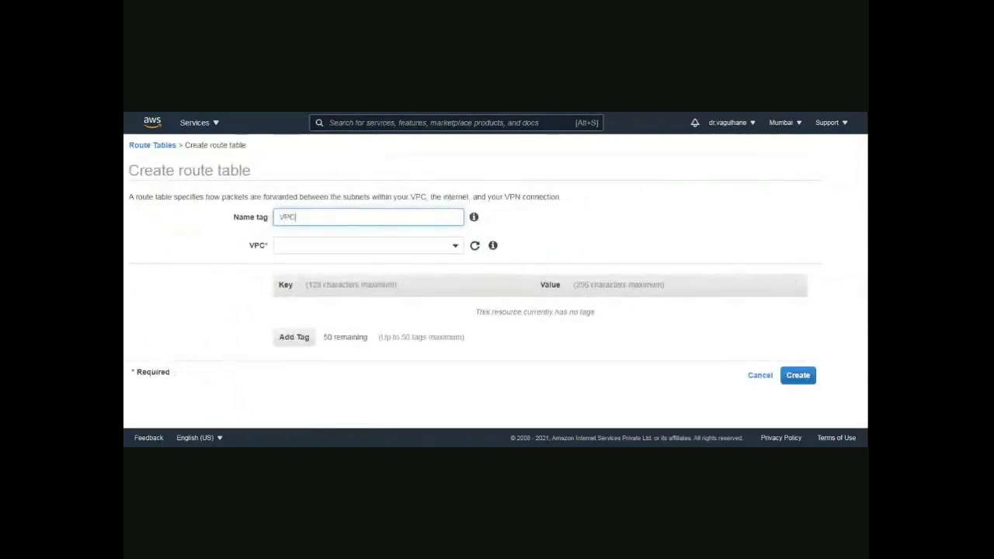
type("-ROUTE-")
type("TABBLE")
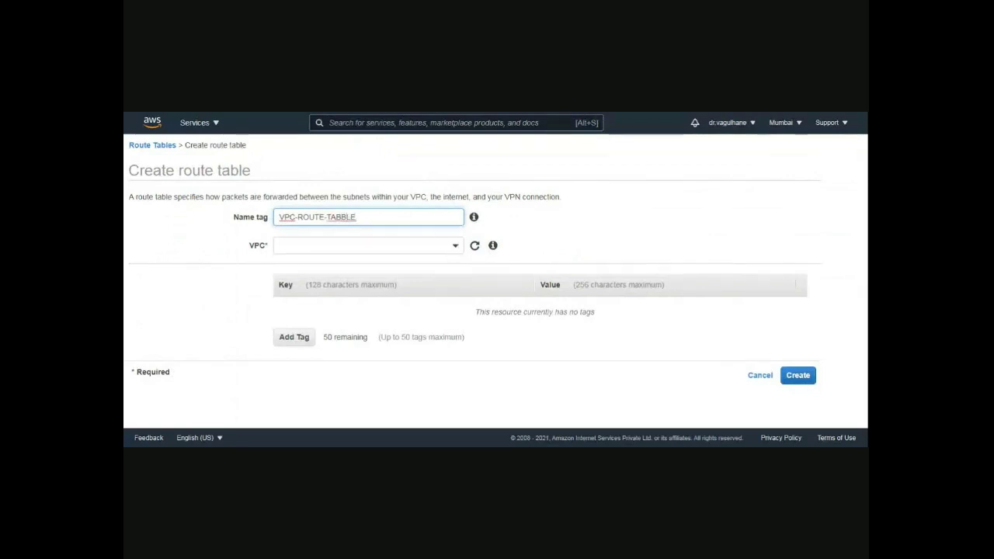
key("BackSpace")
left_click(456, 247)
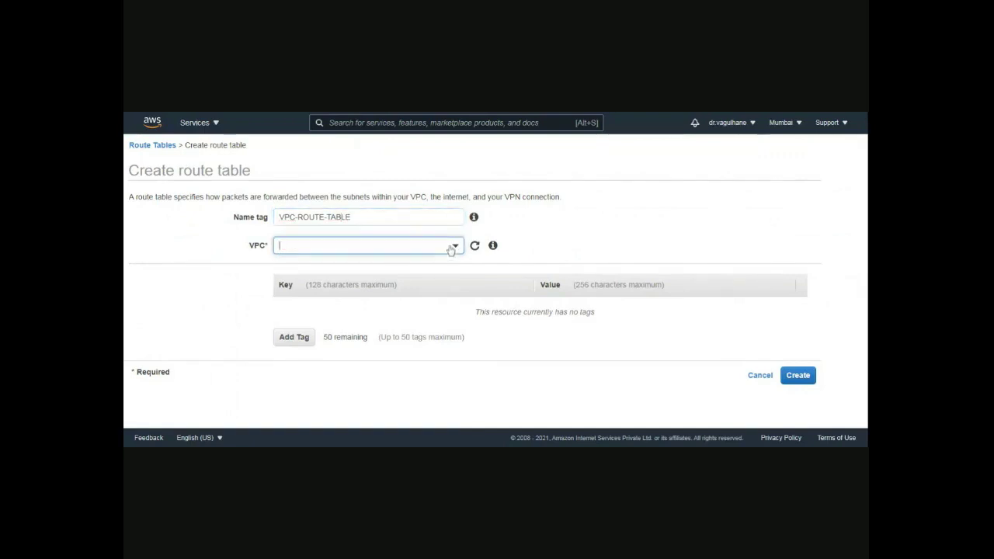
Step: Assign the VPC-MUMBAI VPC to the route table named VPC-ROUTE-TABLE and create it
left_click(399, 293)
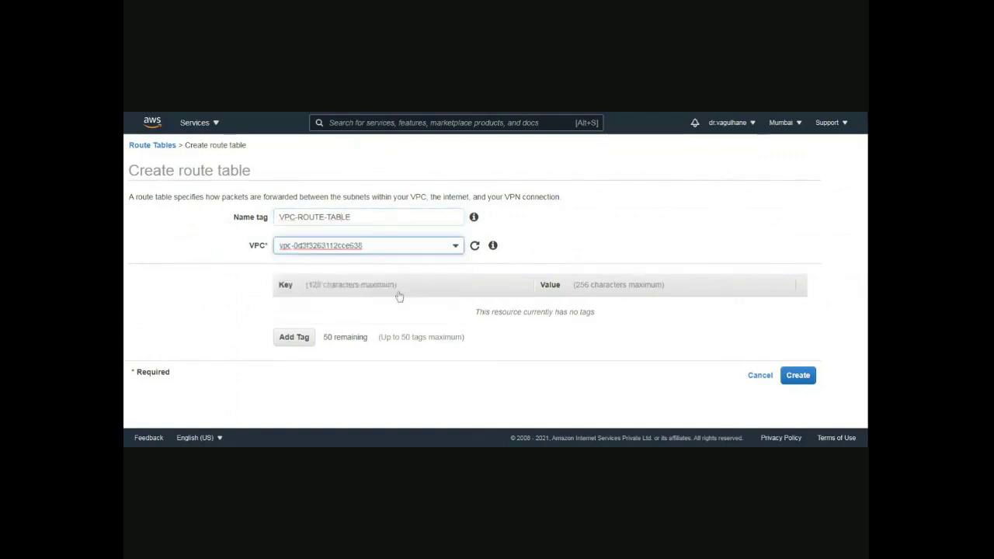
left_click(798, 380)
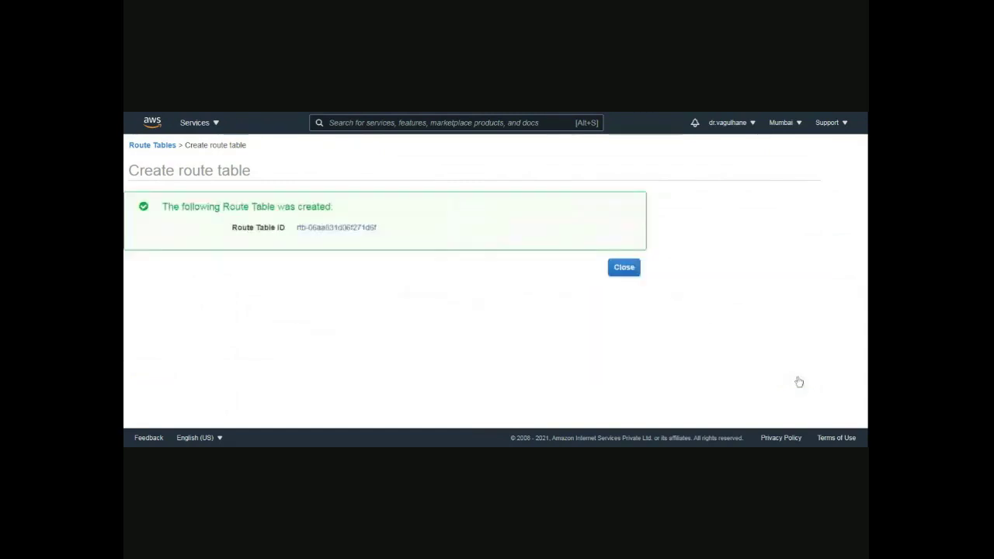
left_click(626, 269)
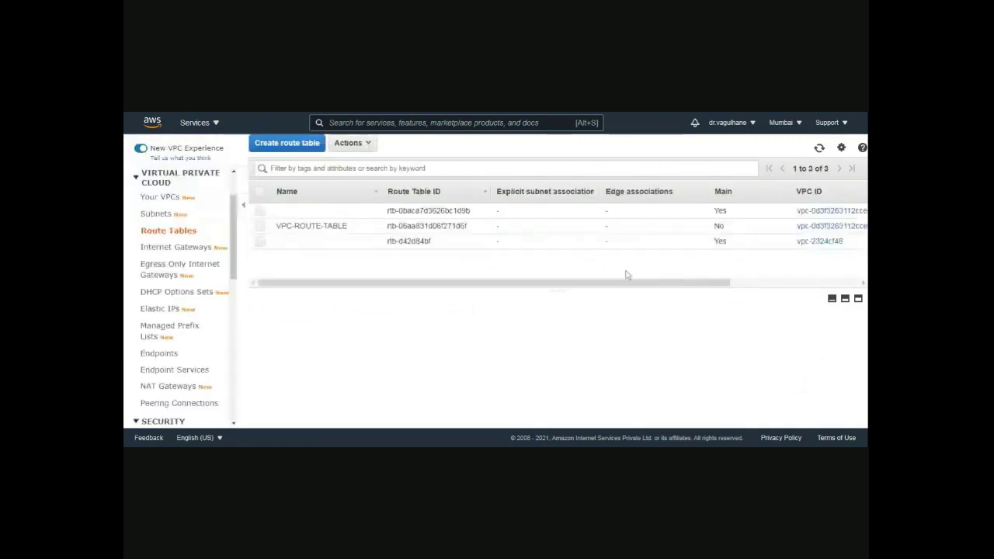
Step: Add a route to VPC-ROUTE-TABLE with destination 0.0.0.0 and the internet gateway IGW-Internet-Gateway as target, and try to save it
left_click(261, 226)
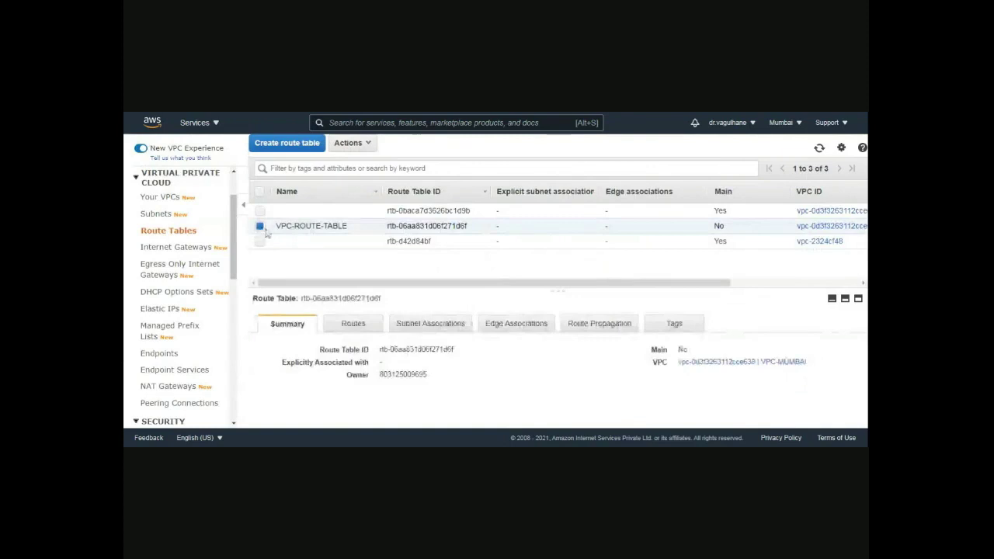
left_click(353, 325)
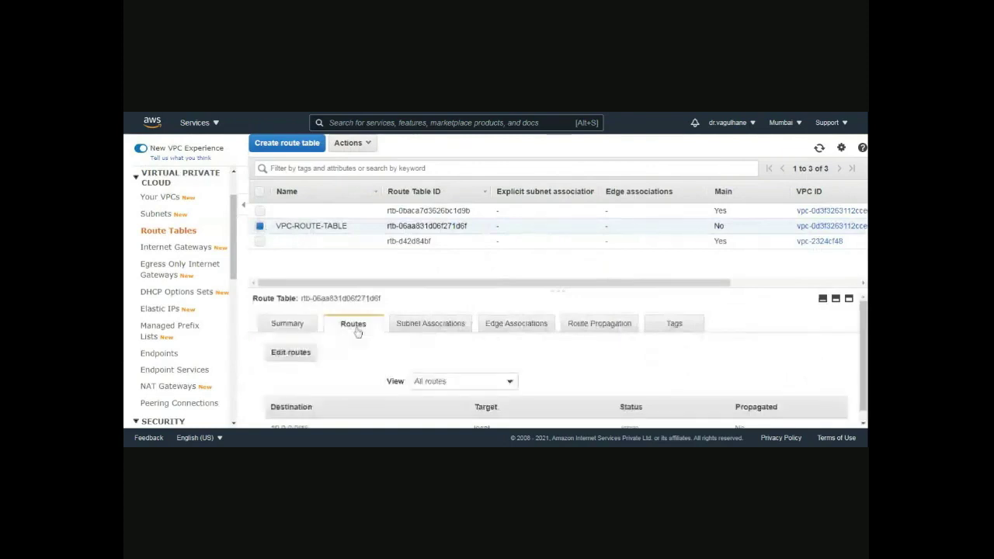
left_click(310, 355)
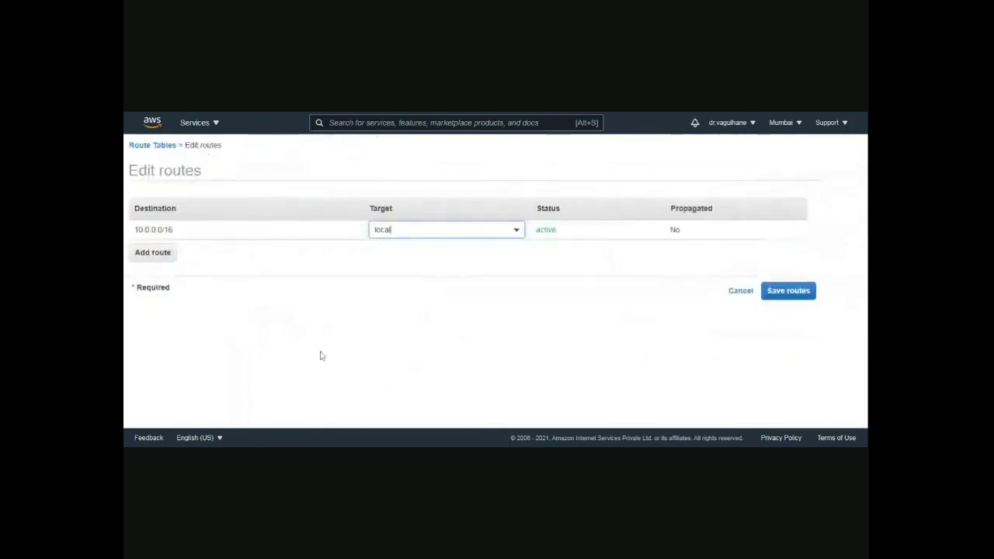
left_click(143, 256)
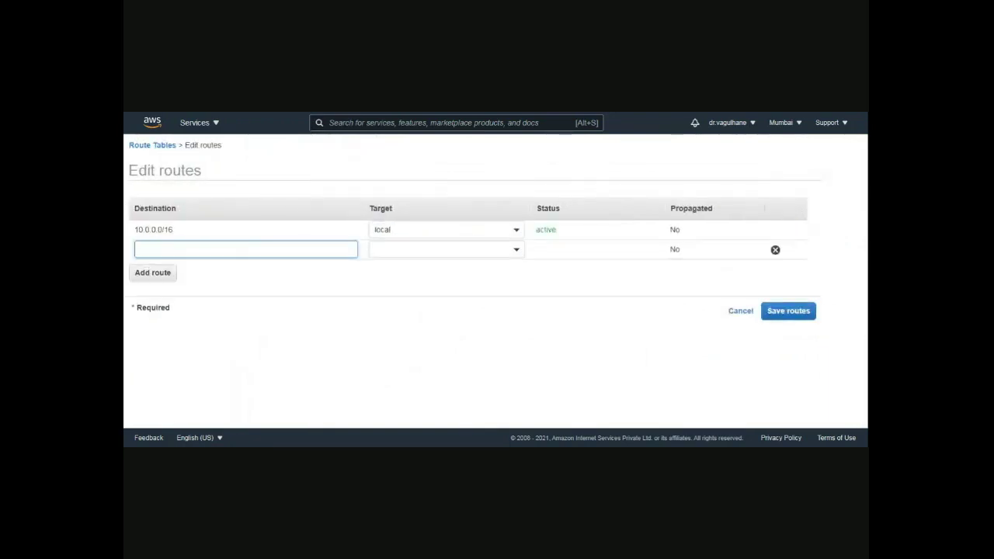
type("0.0.0.")
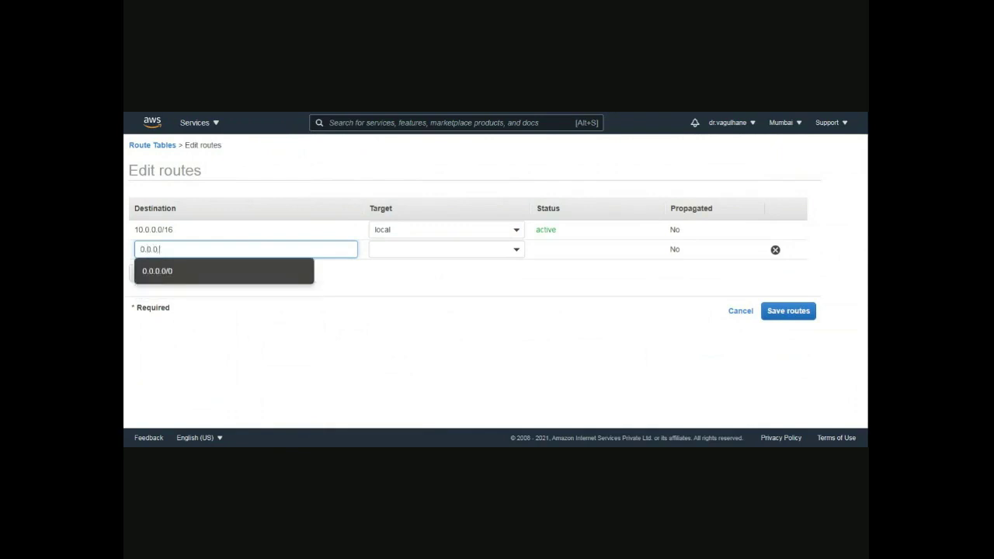
type("0")
left_click(497, 249)
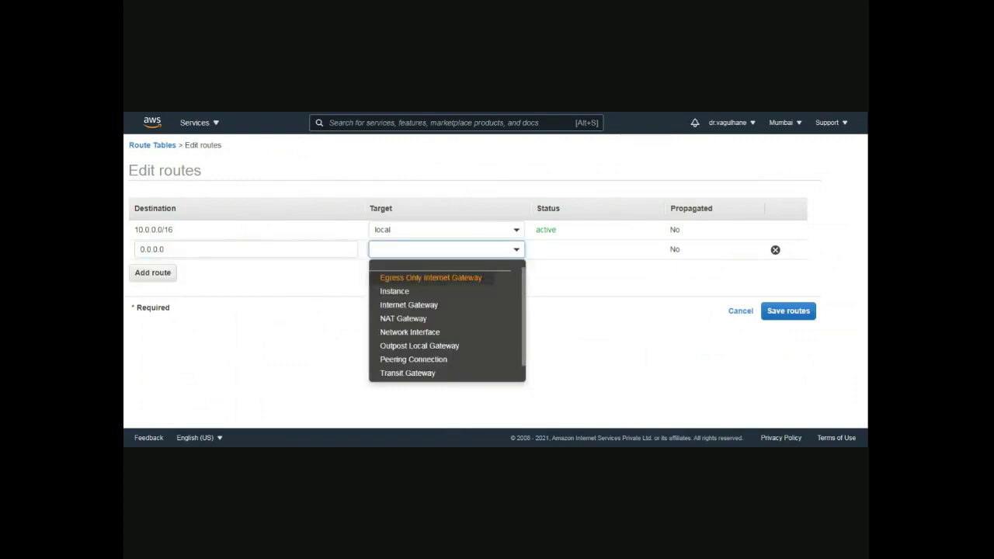
left_click(408, 308)
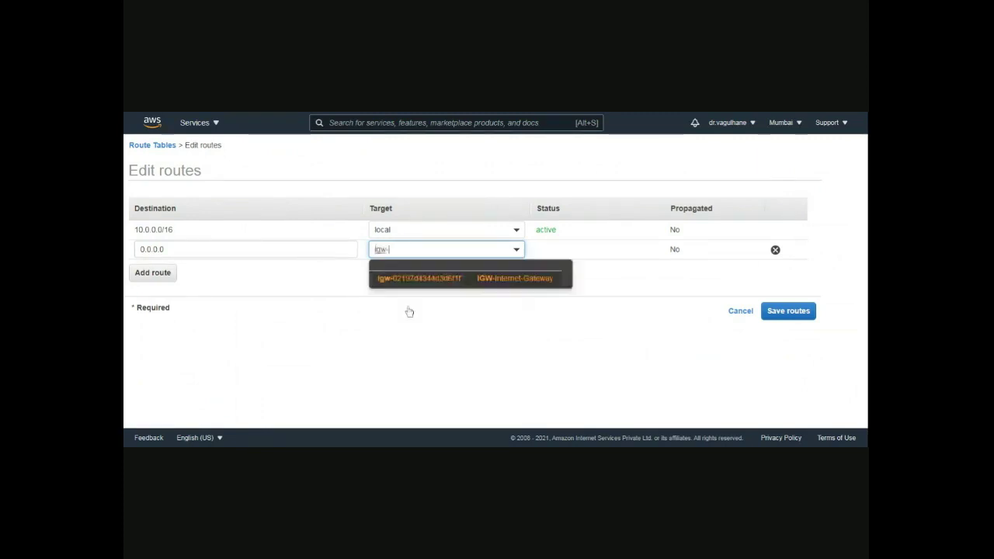
left_click(550, 285)
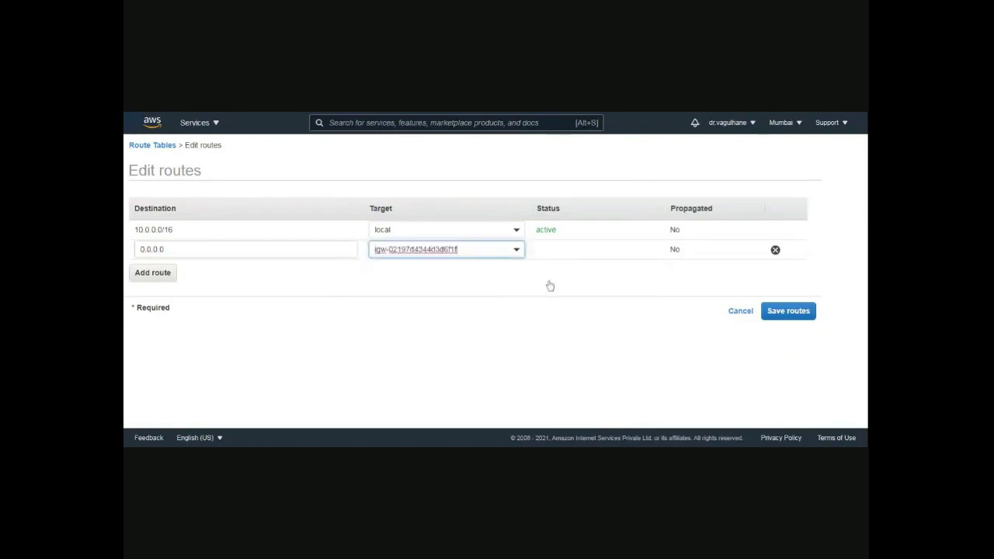
left_click(794, 314)
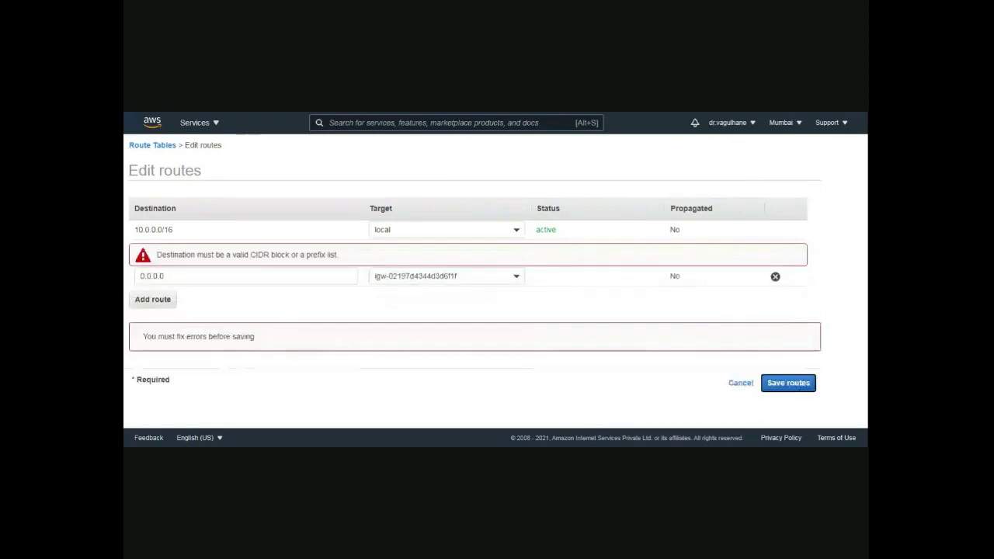
Step: Correct the new route's destination to 0.0.0.0/0, keep IGW-Internet-Gateway as its target, and save the routes
left_click(165, 276)
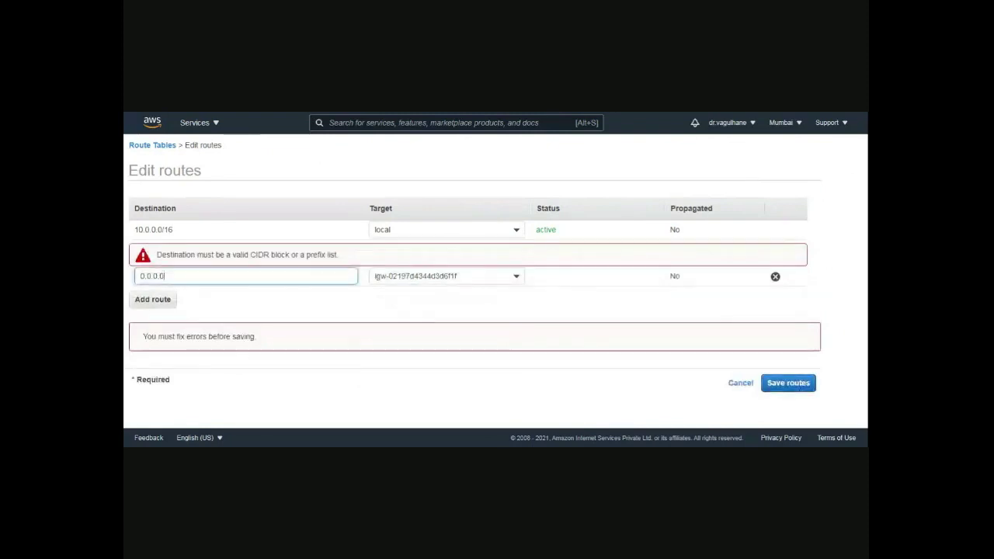
type("/0")
left_click(264, 302)
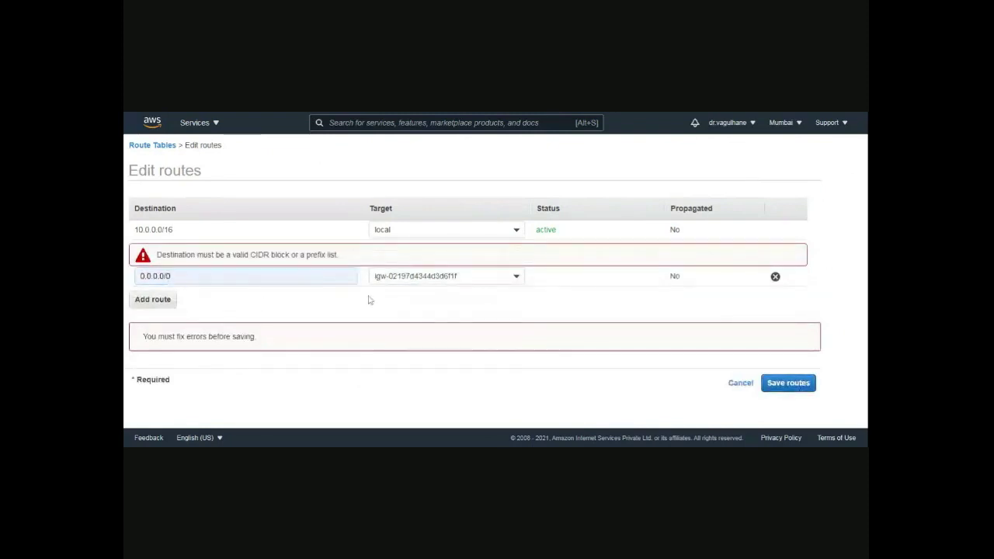
left_click(515, 278)
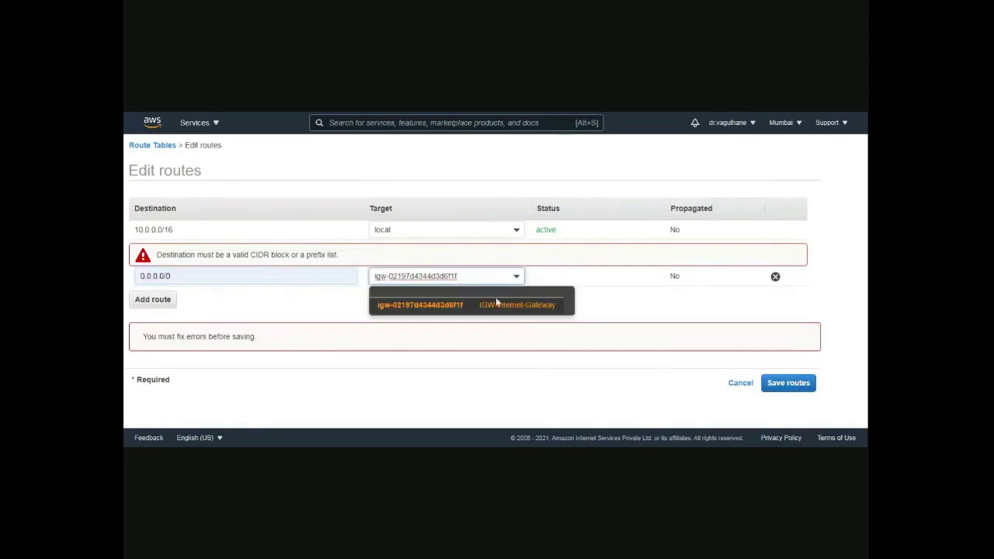
left_click(497, 308)
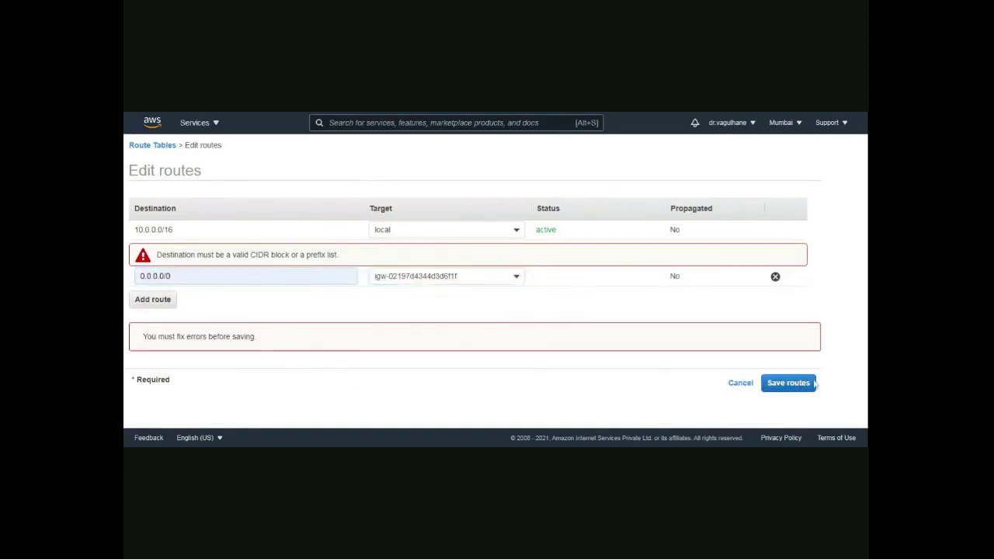
left_click(791, 383)
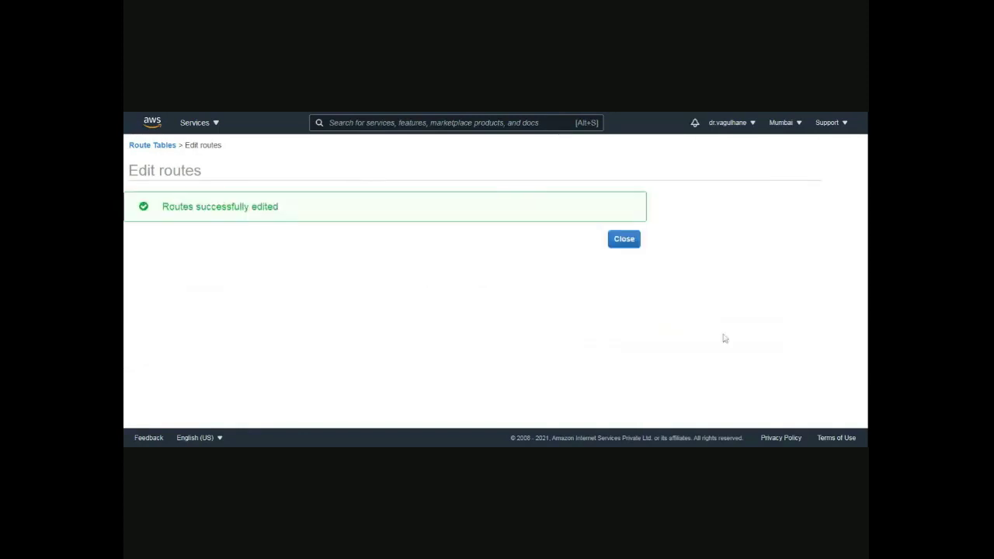
left_click(621, 246)
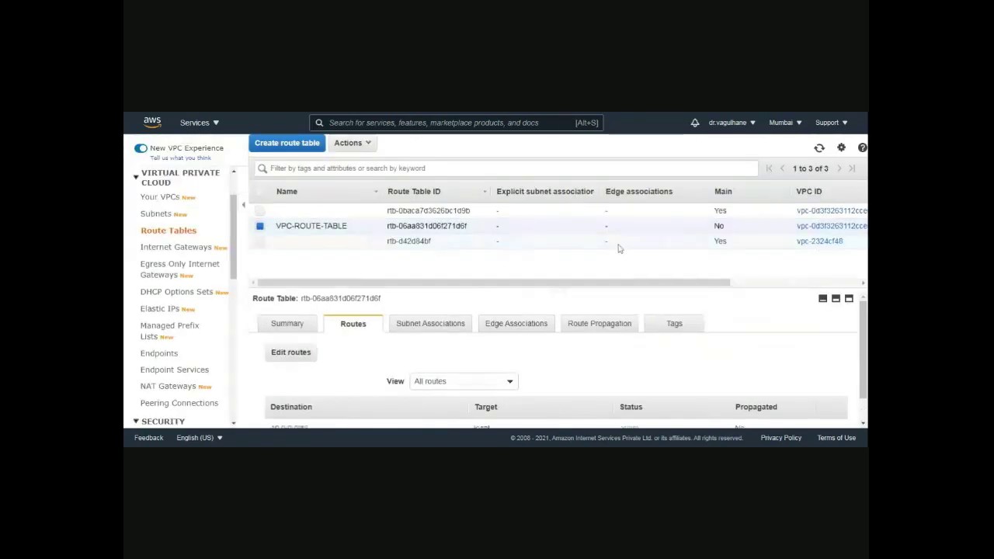
Step: Associate only PUBLIC-SUBNET with VPC-ROUTE-TABLE, save the association and check it in the route table's details
left_click(434, 329)
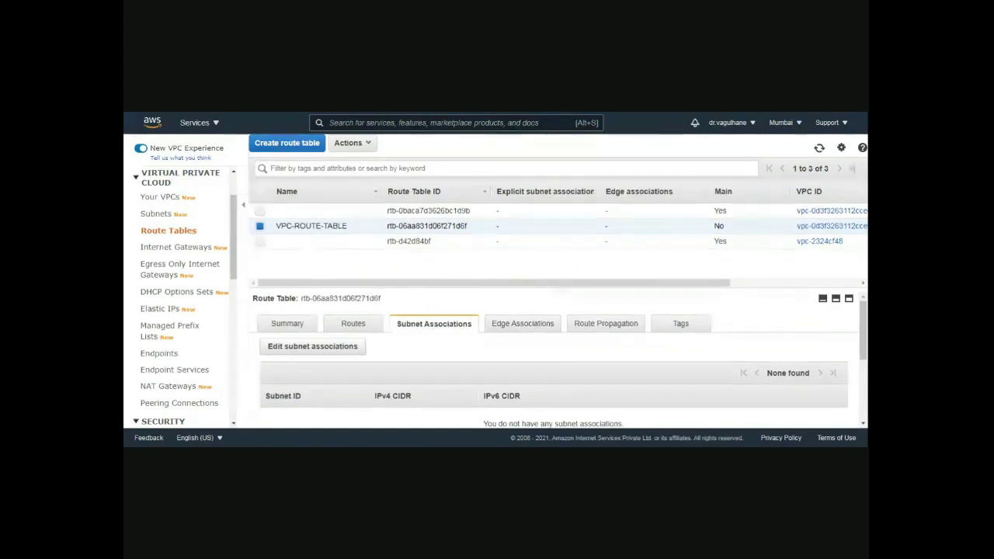
left_click(307, 353)
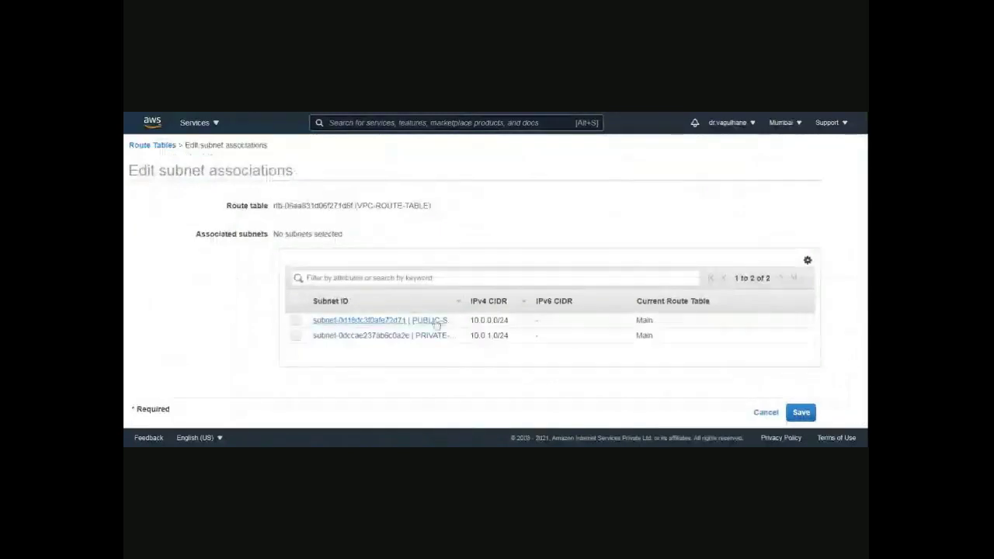
left_click(295, 322)
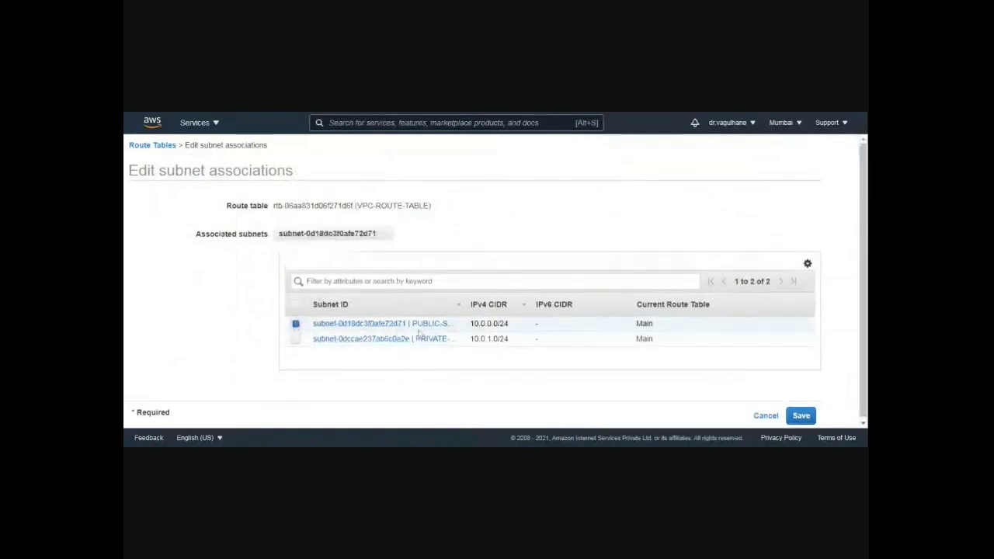
left_click_drag(157, 171, 286, 171)
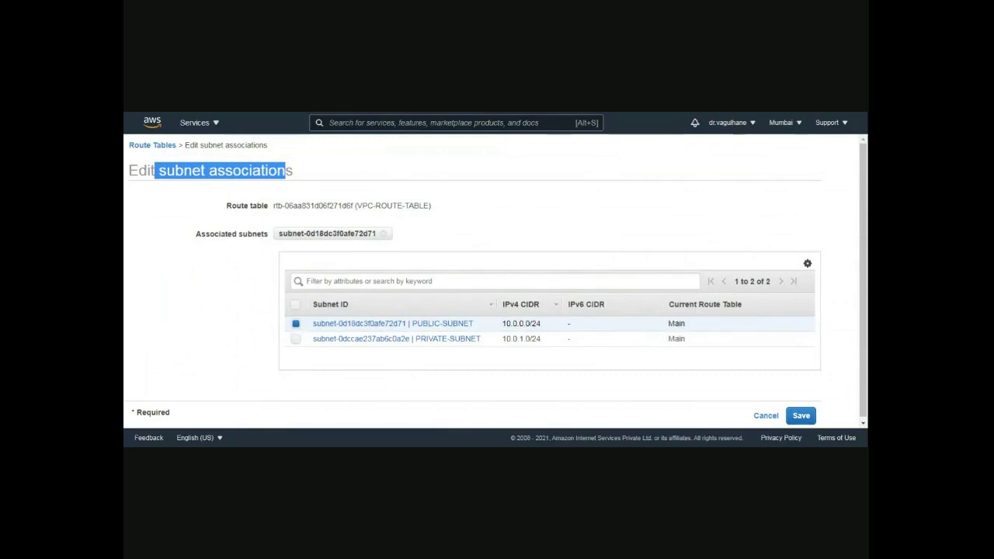
left_click(297, 342)
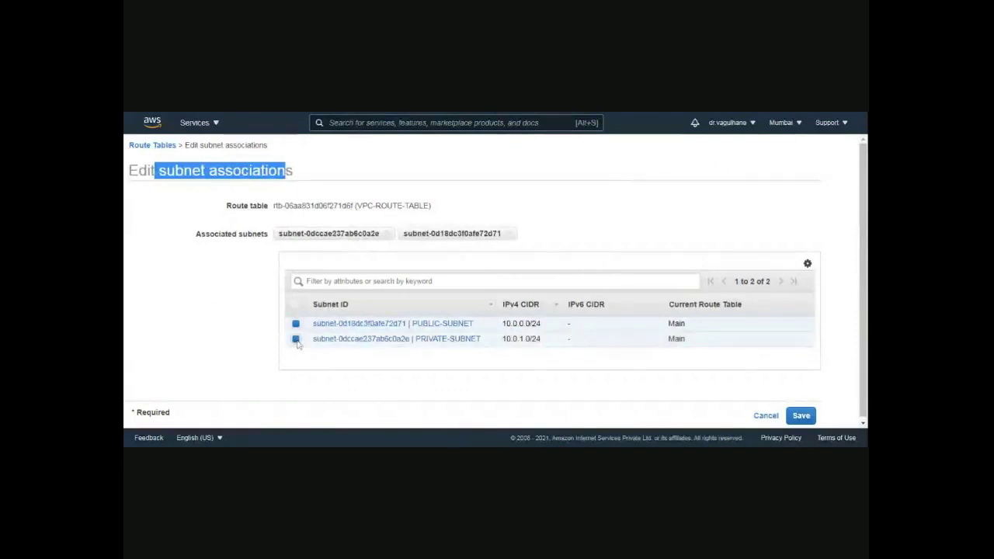
left_click(296, 340)
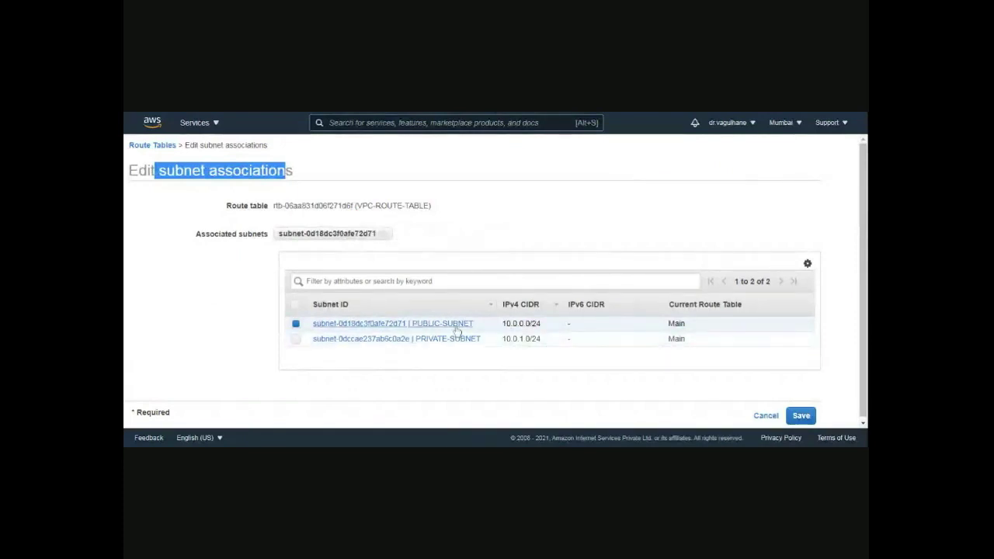
left_click(804, 418)
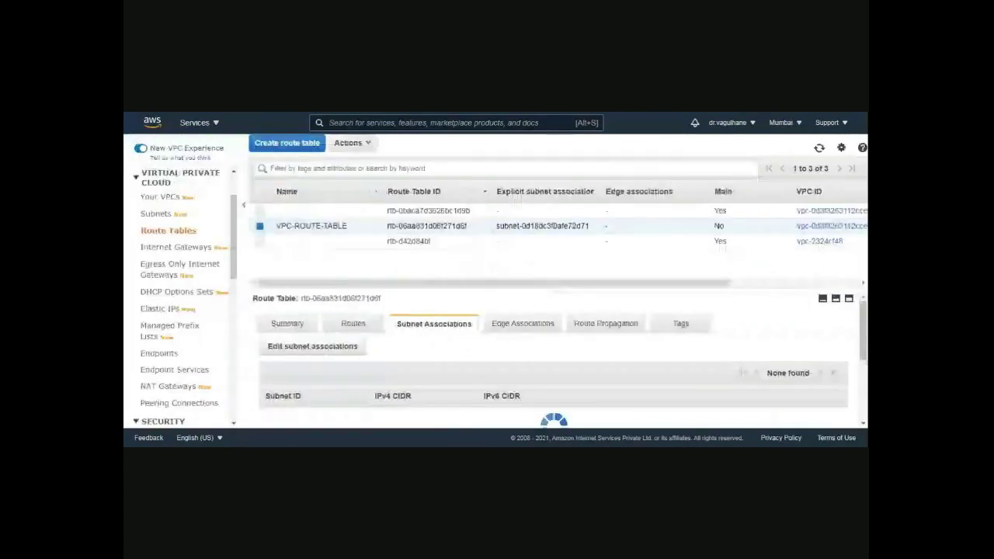
scroll(631, 365, "down", 1)
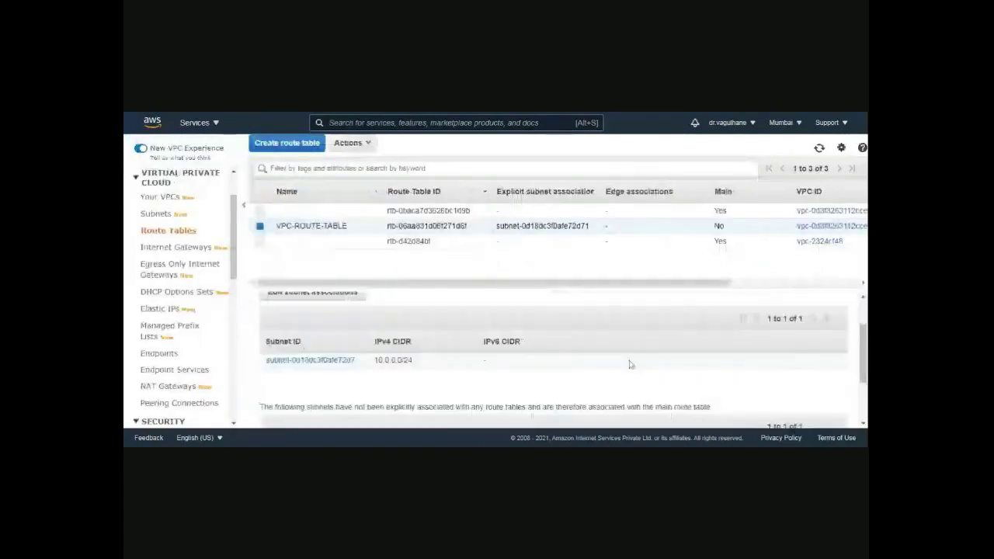
scroll(631, 364, "up", 1)
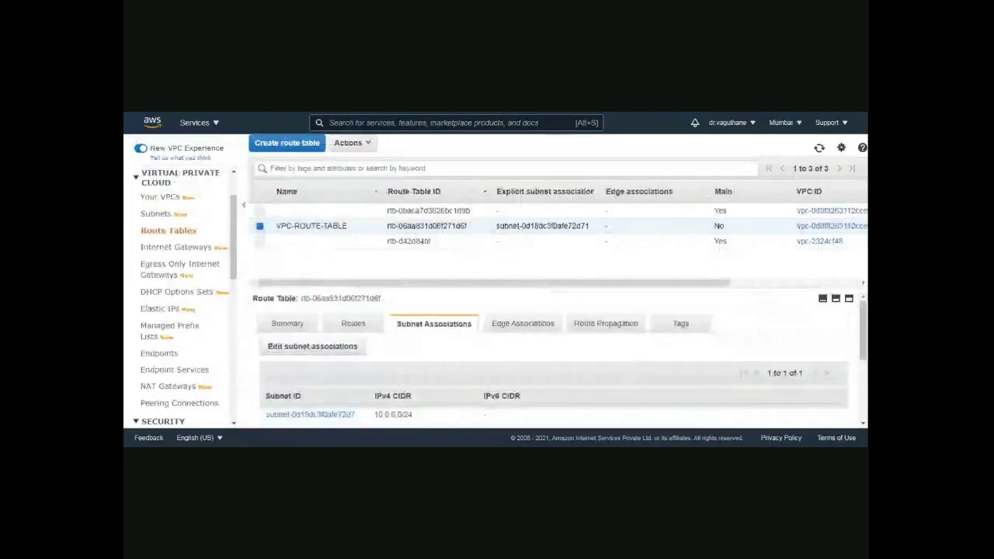
Step: Go to the running instances in the EC2 service and start launching a new instance
left_click(206, 126)
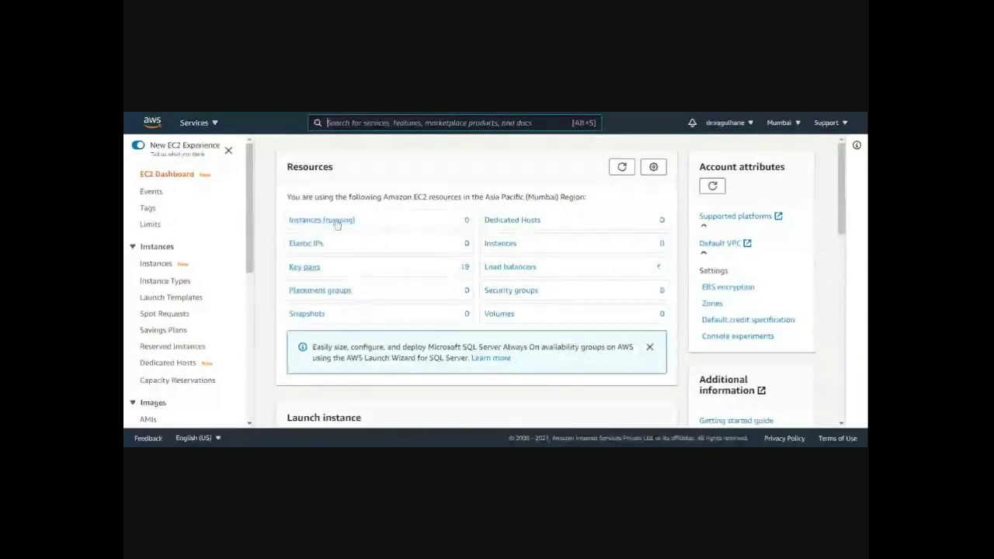
scroll(327, 227, "down", 2)
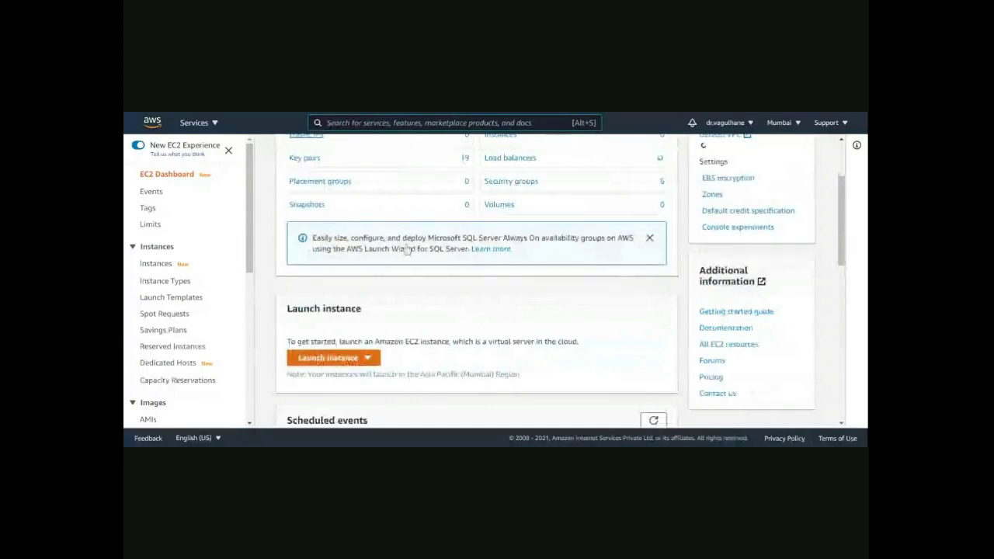
scroll(406, 249, "up", 2)
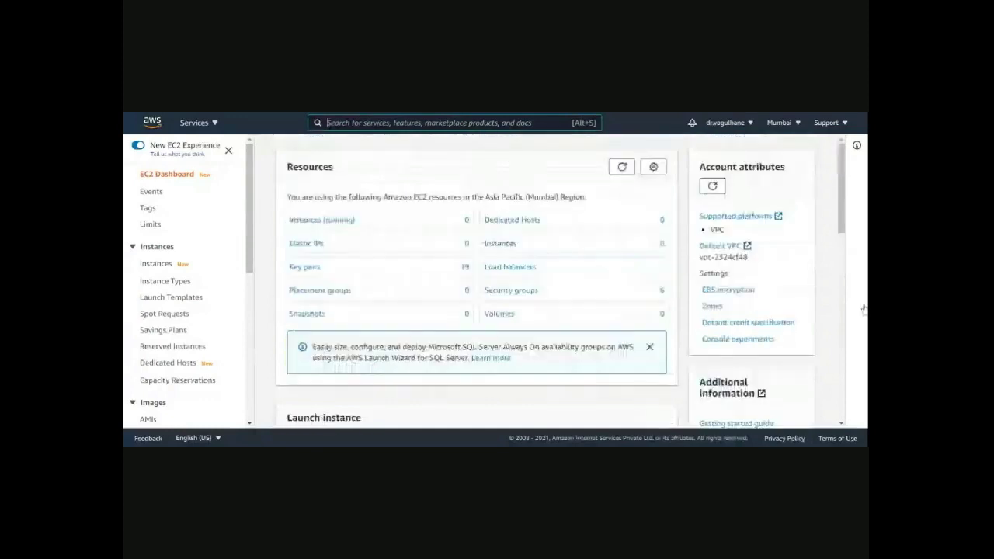
left_click(323, 221)
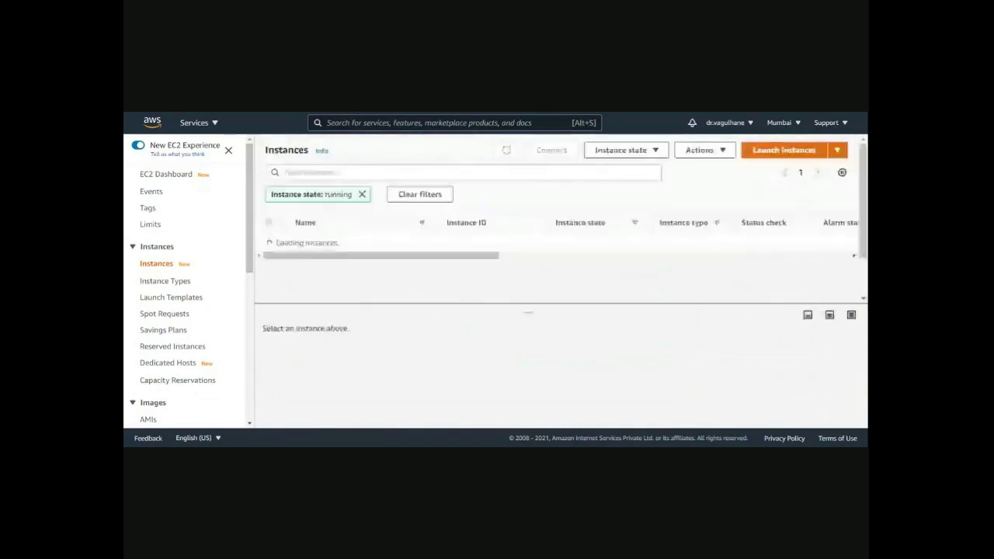
left_click(780, 152)
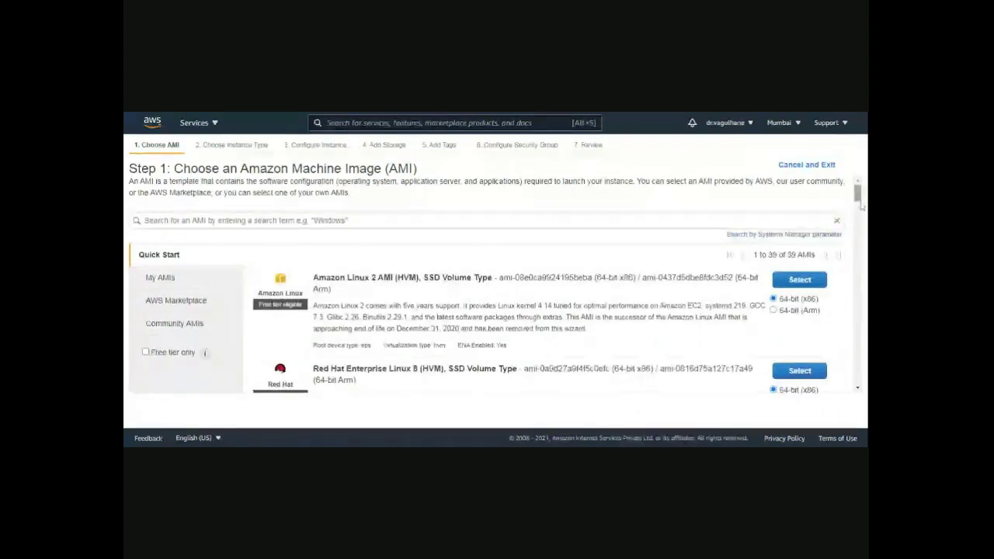
Step: Select the free-tier Microsoft Windows Server 2012 R2 Base image and continue to the instance details with the t2.micro type
left_click_drag(861, 204, 861, 229)
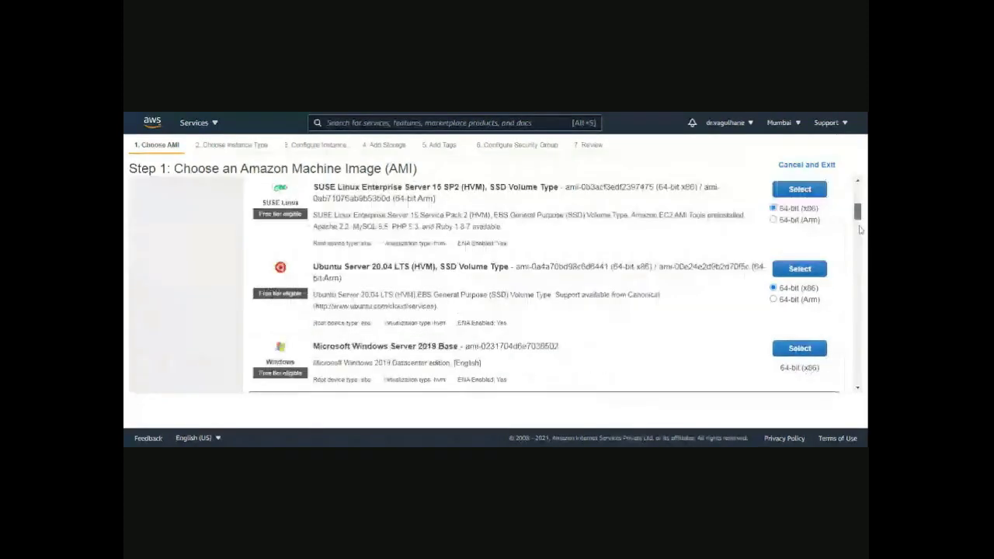
left_click_drag(861, 230, 859, 381)
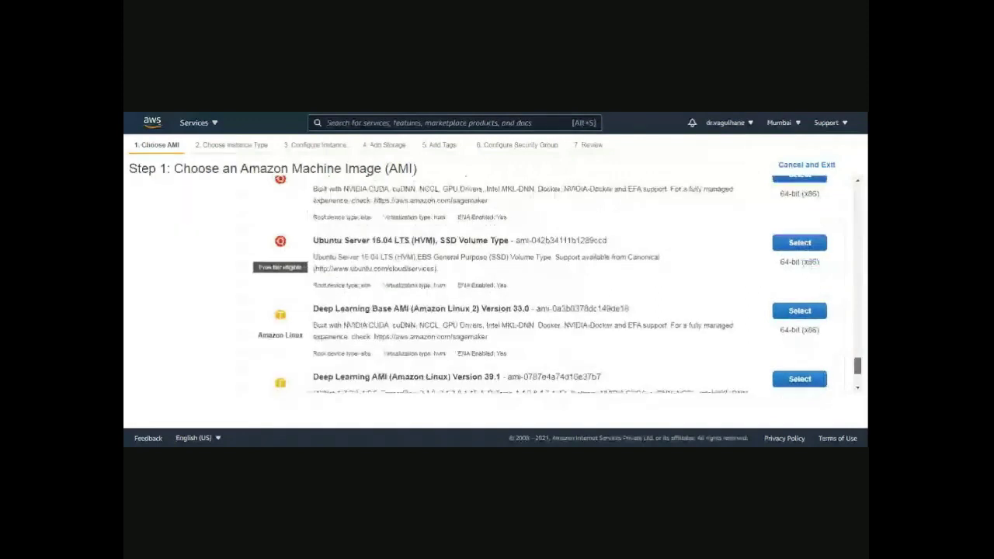
scroll(849, 293, "up", 1)
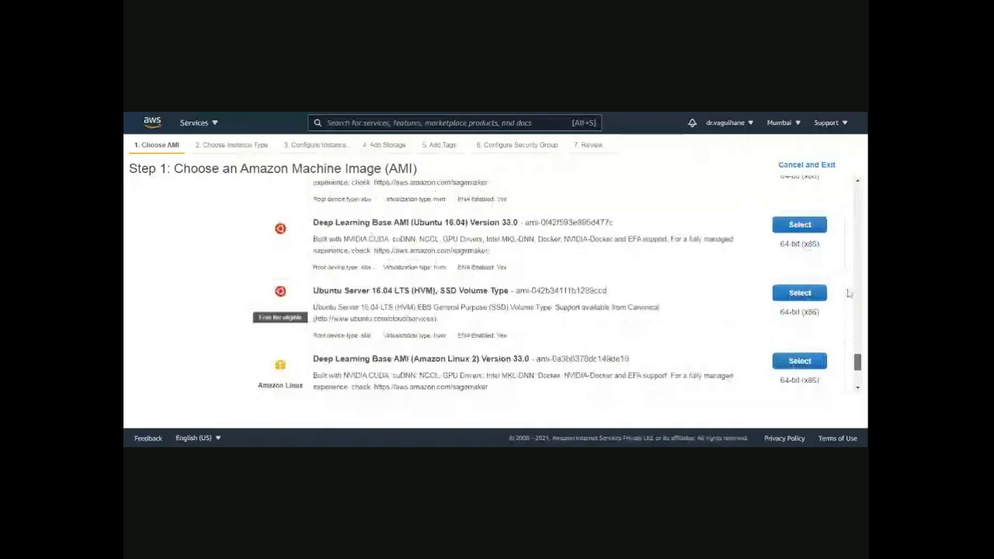
left_click_drag(858, 362, 857, 247)
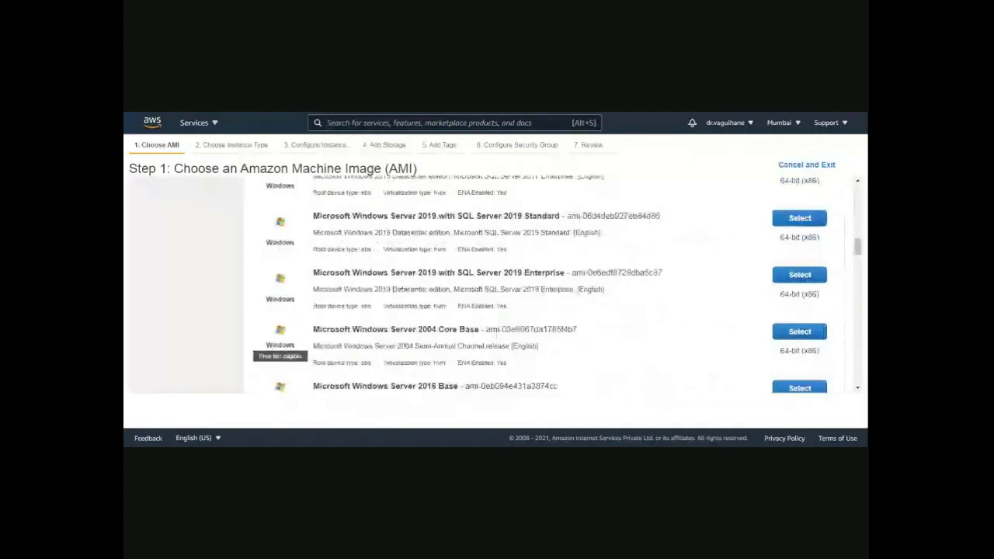
scroll(545, 325, "up", 3)
scroll(545, 325, "up", 4)
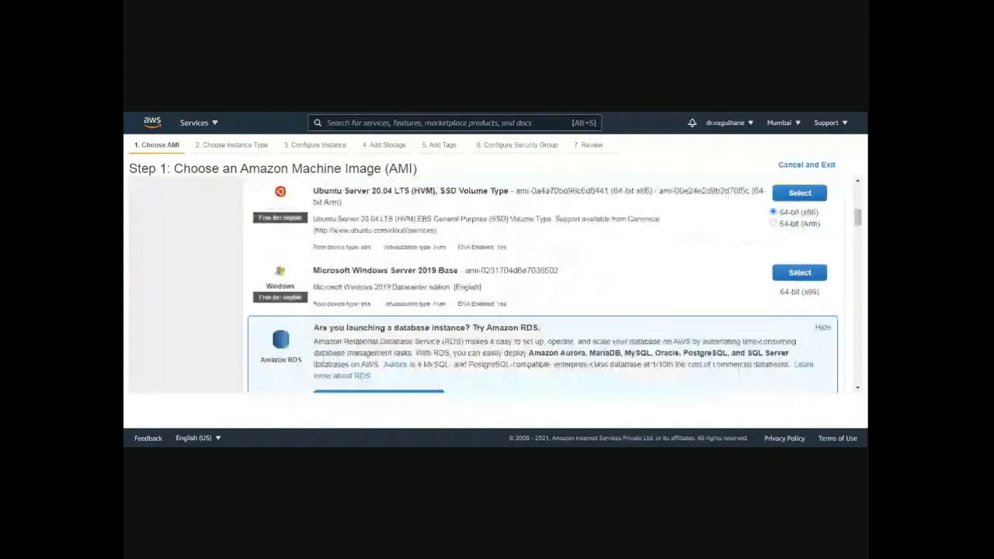
scroll(547, 320, "down", 5)
scroll(547, 320, "down", 10)
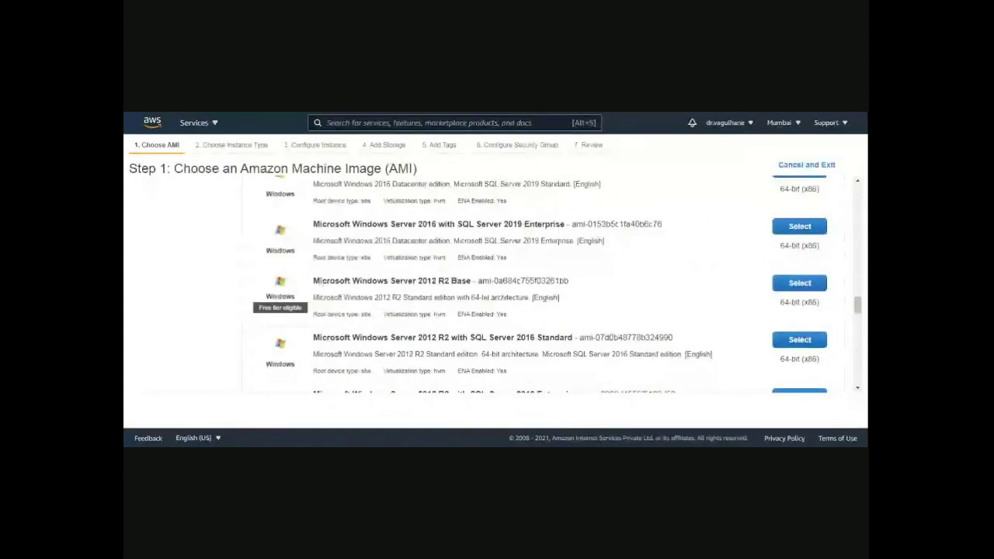
left_click_drag(313, 280, 482, 282)
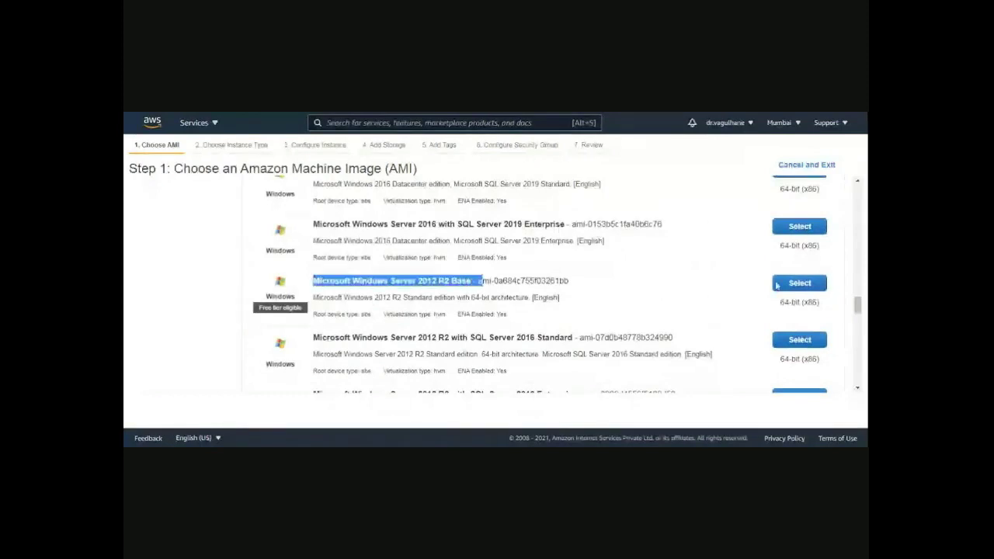
left_click(271, 319)
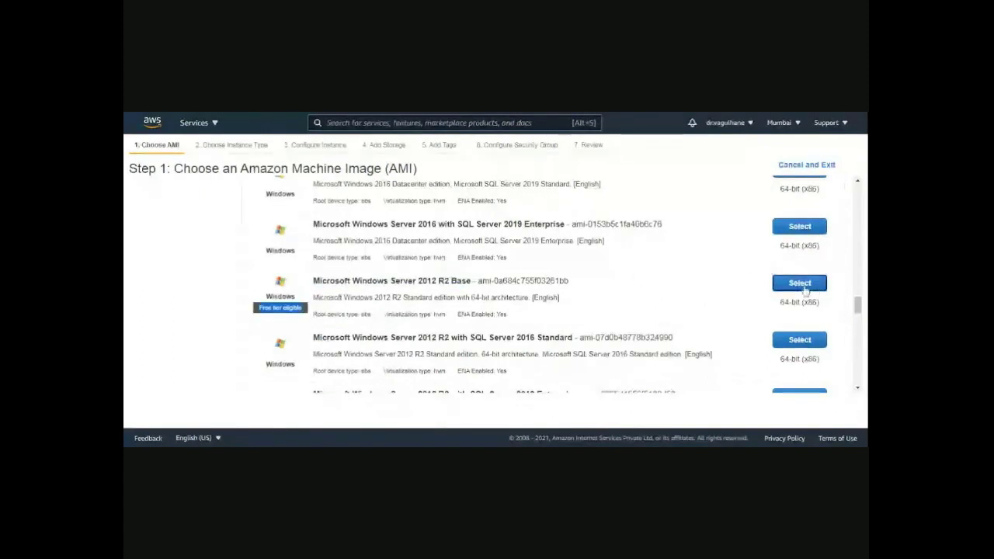
left_click(805, 289)
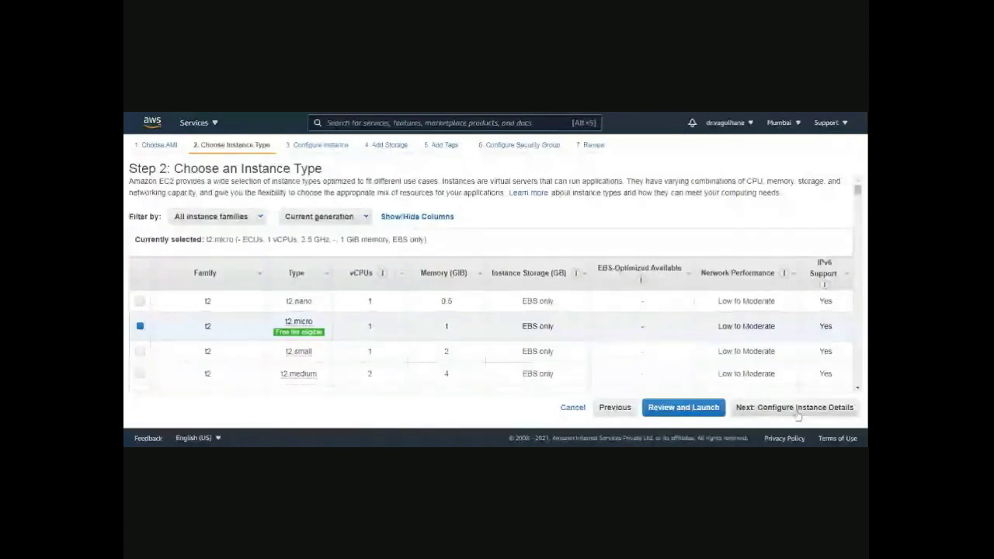
left_click(796, 414)
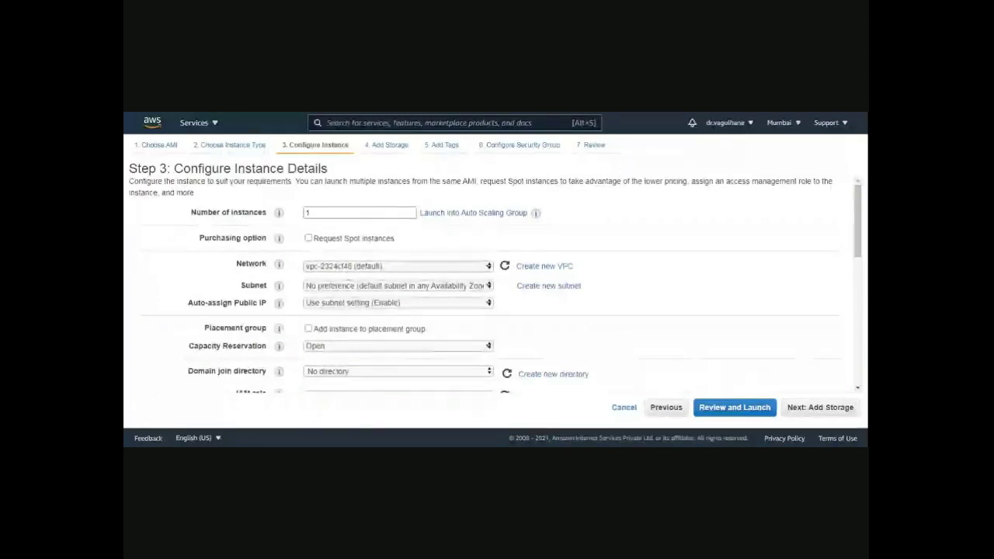
Step: Set the instance's network to VPC-MUMBAI and its subnet to PUBLIC-SUBNET
left_click(349, 285)
left_click(572, 311)
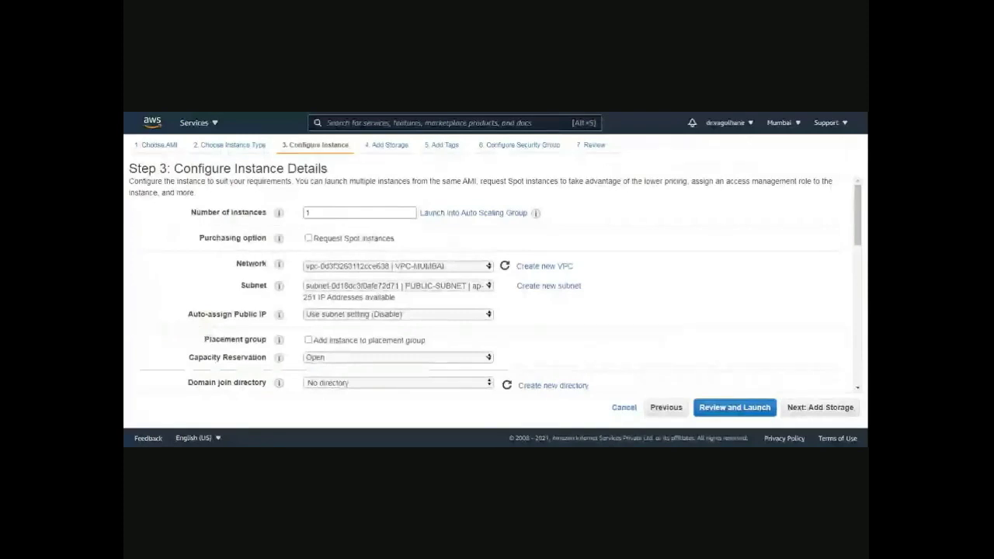
left_click(466, 286)
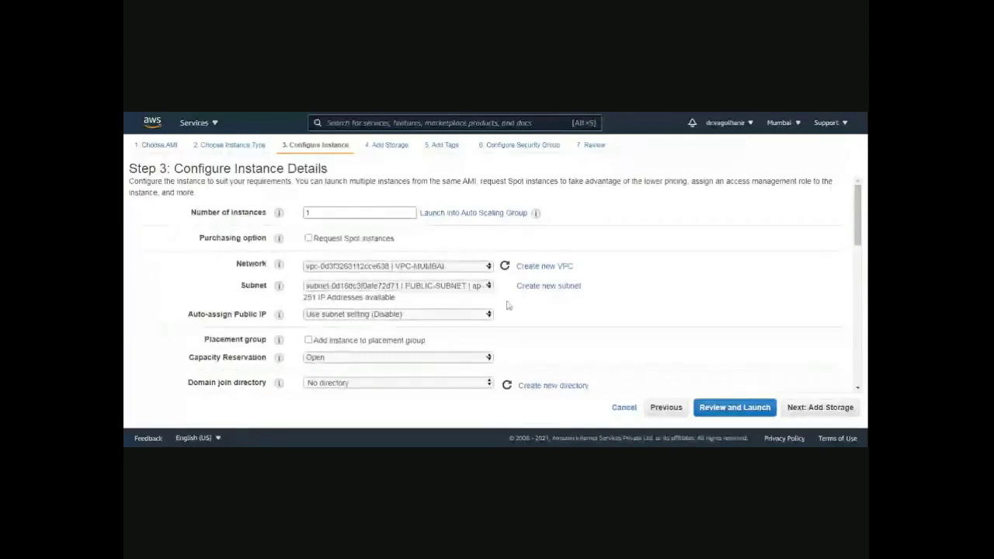
left_click(508, 306)
scroll(508, 305, "down", 1)
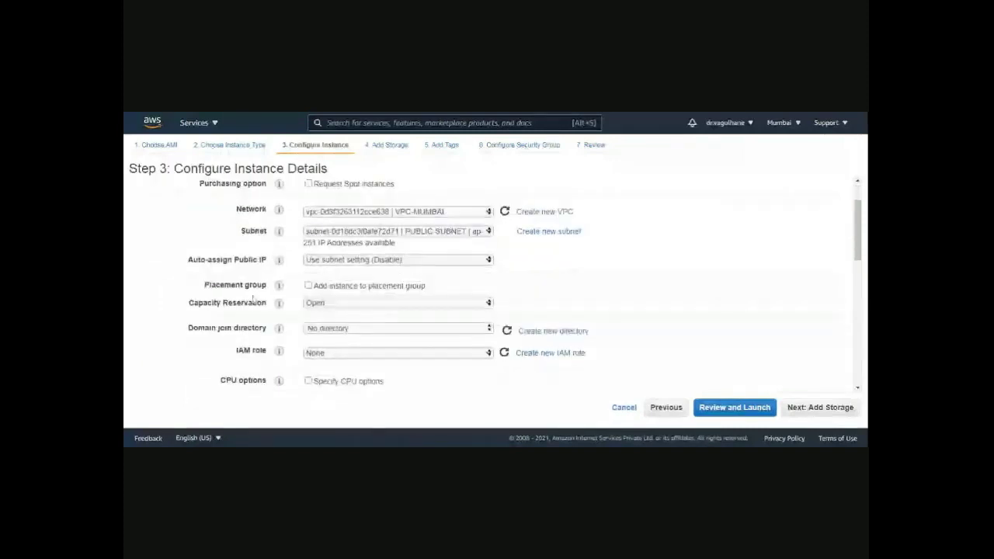
Step: Enable auto-assignment of a public IP, keep the remaining instance details at their defaults and proceed to the storage settings
left_click_drag(189, 260, 279, 275)
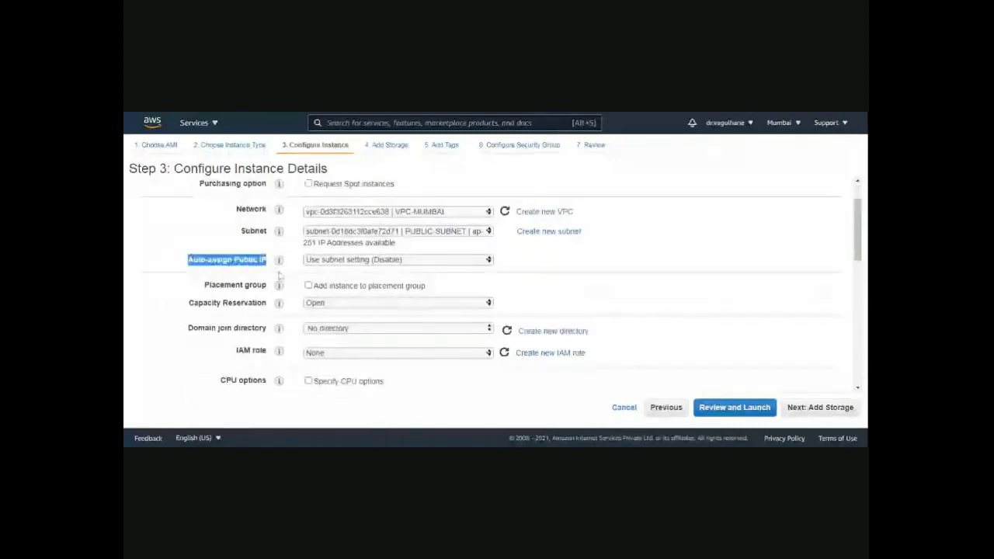
left_click(366, 272)
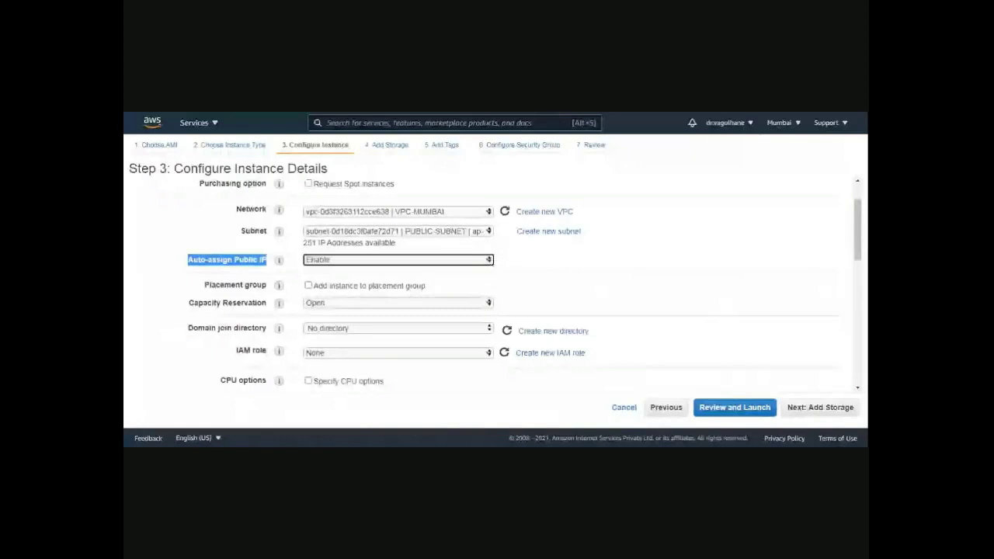
left_click(520, 267)
scroll(516, 273, "up", 1)
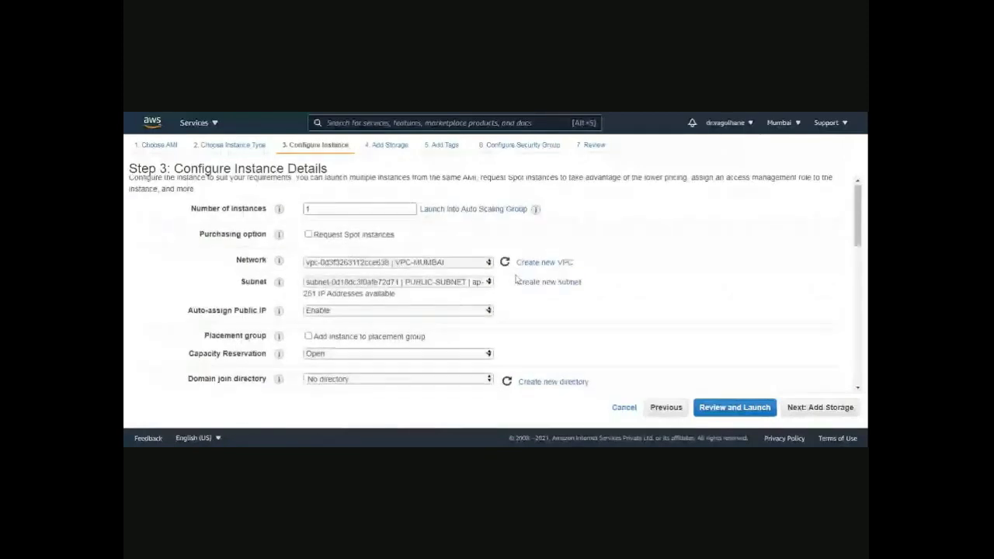
scroll(517, 279, "down", 2)
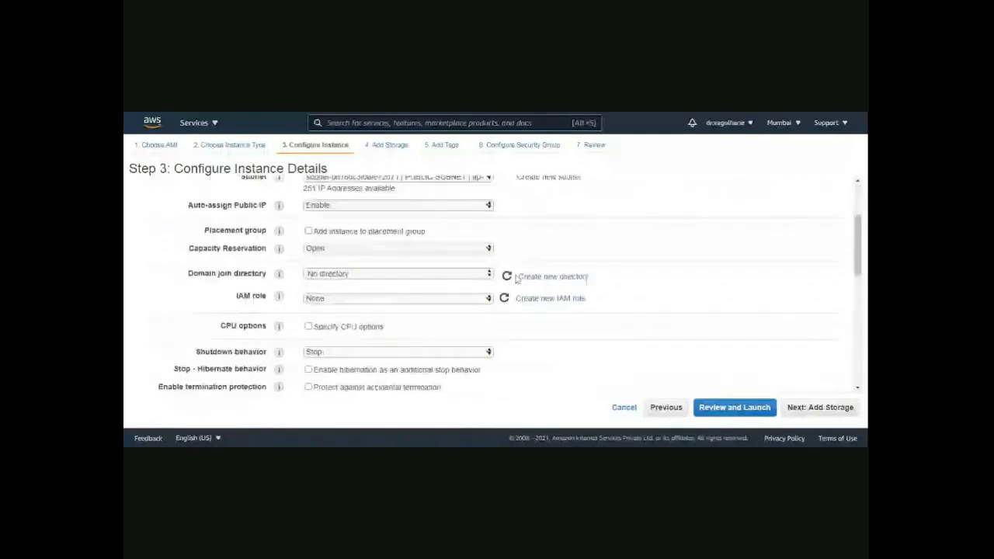
scroll(516, 280, "down", 5)
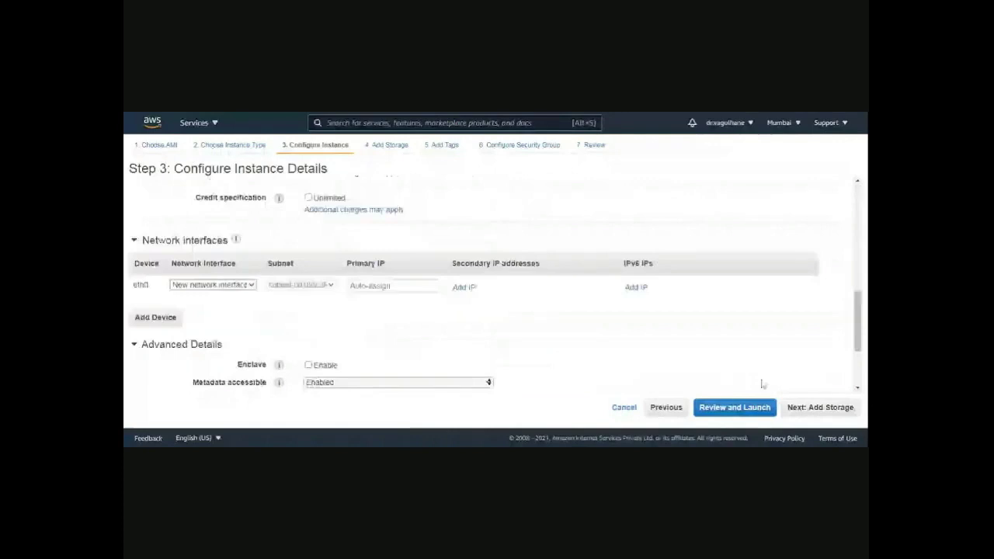
left_click(836, 409)
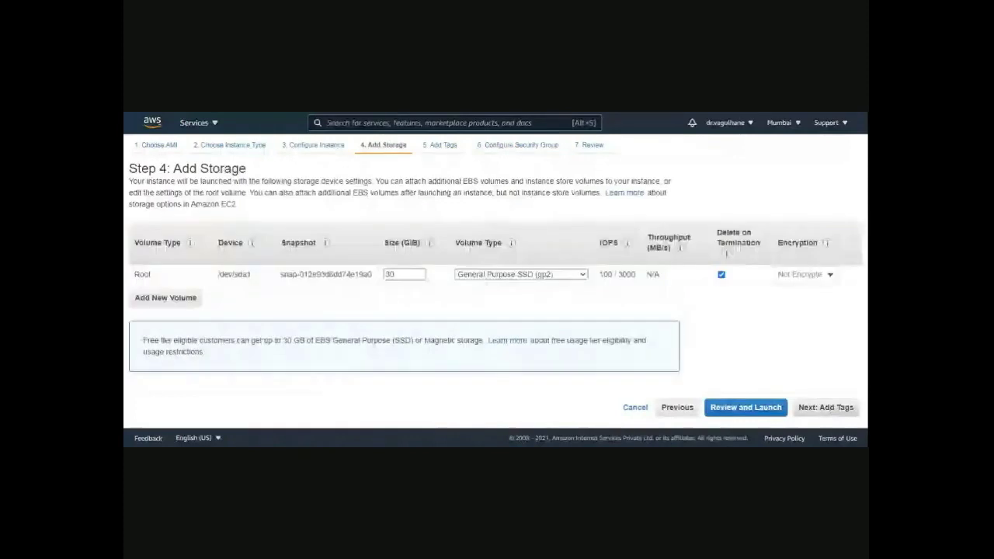
Step: Keep the default root volume, add a tag with key Name and value PUBLIC-SERVER, and continue to the security group settings
left_click(826, 407)
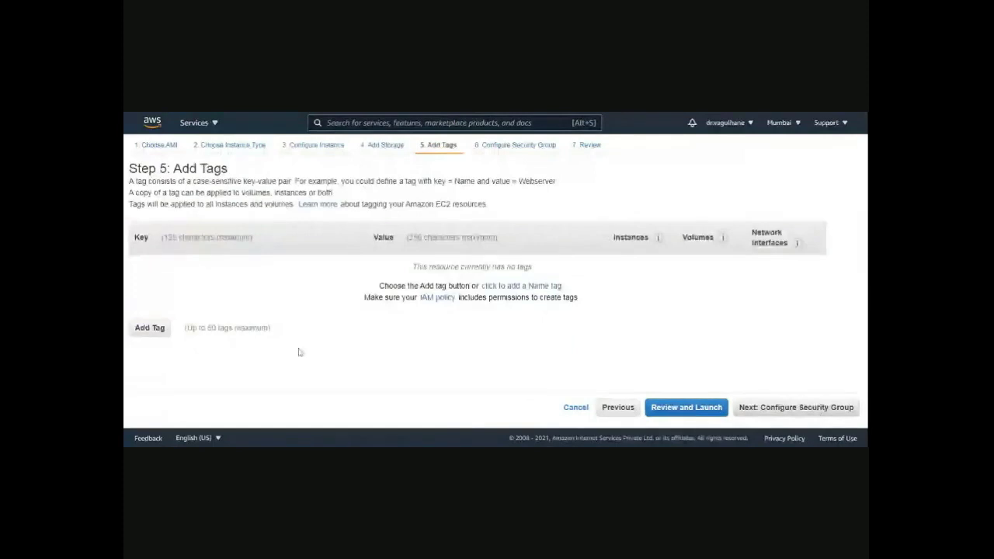
left_click(150, 328)
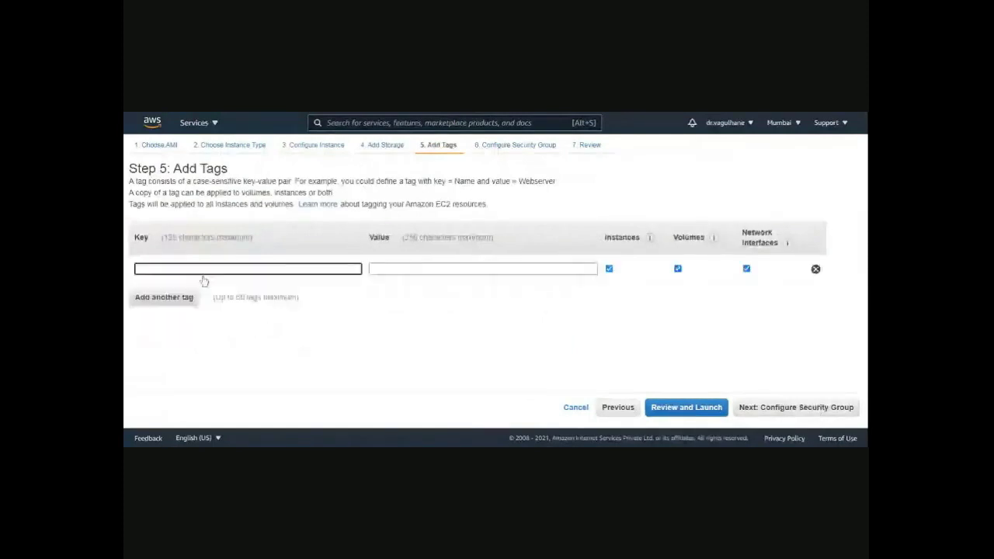
type("Name")
key("Tab")
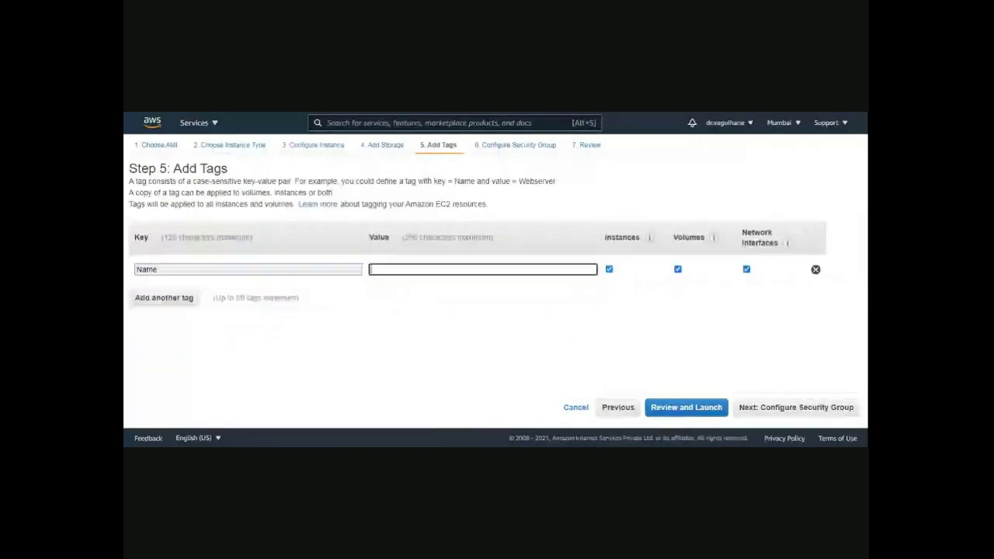
type("PU")
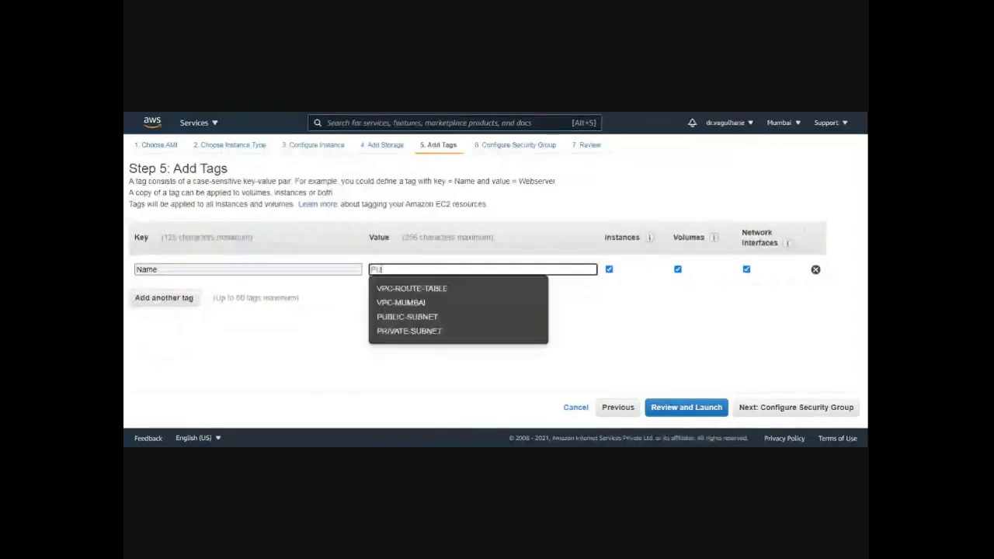
type("BLIC")
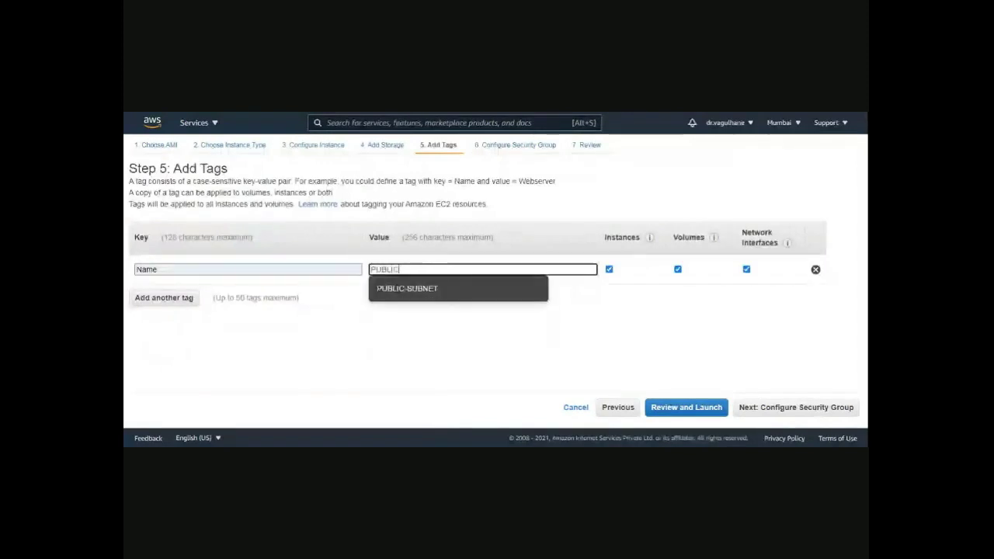
type("-SUB")
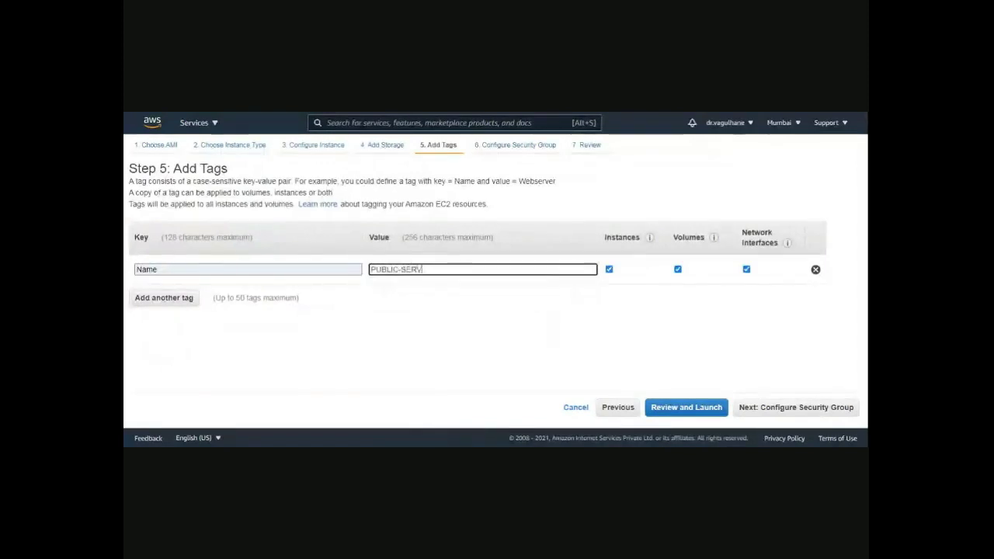
type("VER")
left_click(820, 408)
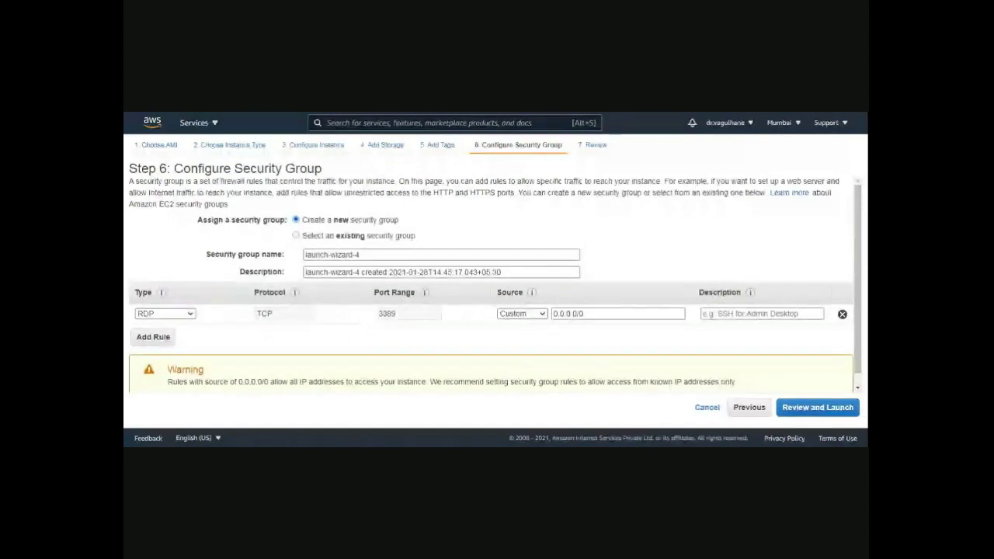
Step: Add two rules to the new security group, one for All ICMP - IPv4 and one for All traffic
left_click(150, 338)
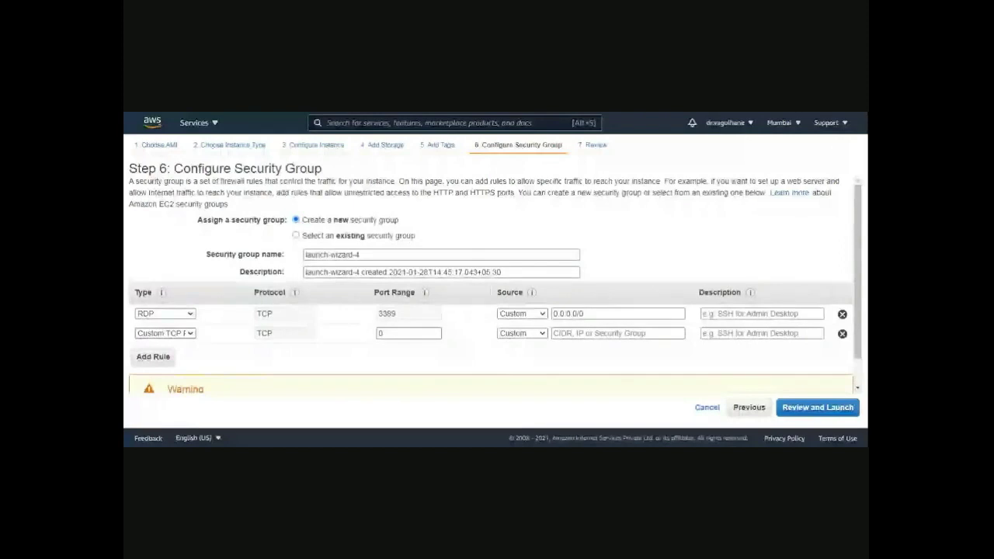
left_click(190, 343)
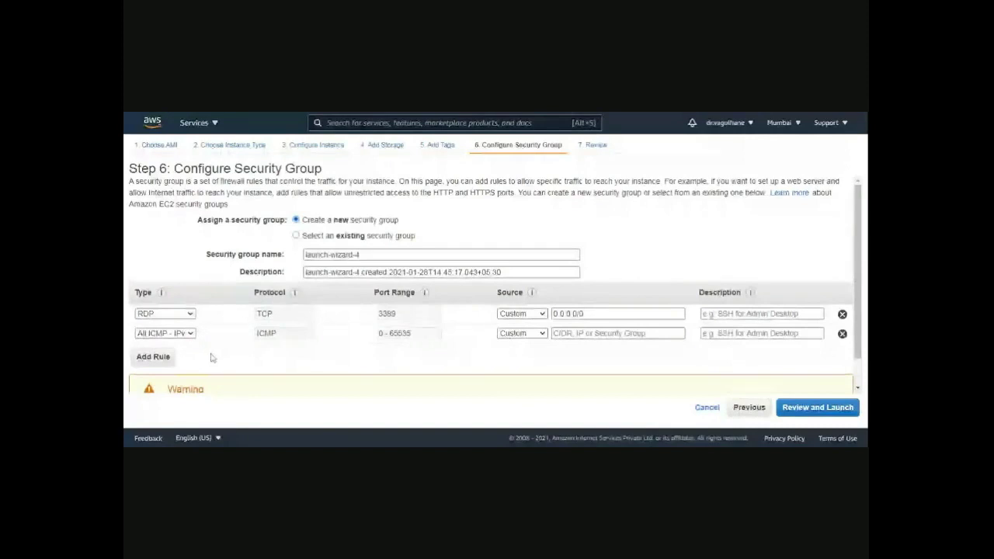
left_click(155, 359)
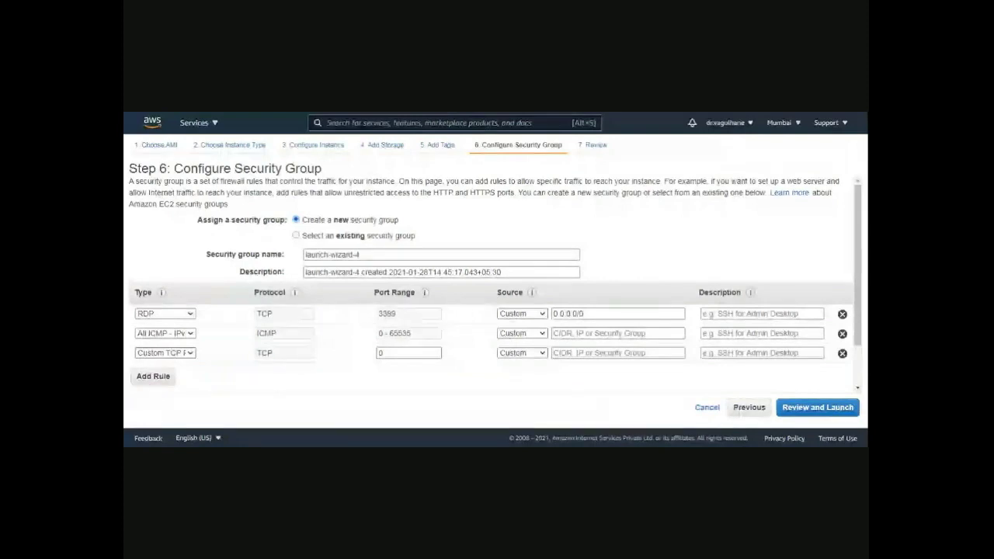
left_click(165, 353)
left_click(470, 335)
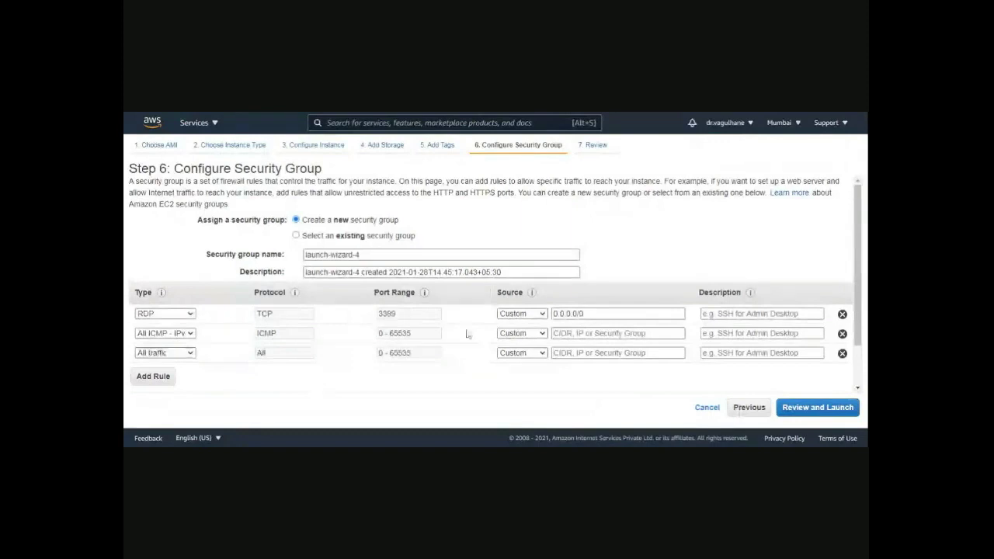
Step: Set the source of the RDP, All ICMP - IPv4 and All traffic rules to Anywhere
left_click(530, 339)
left_click(522, 333)
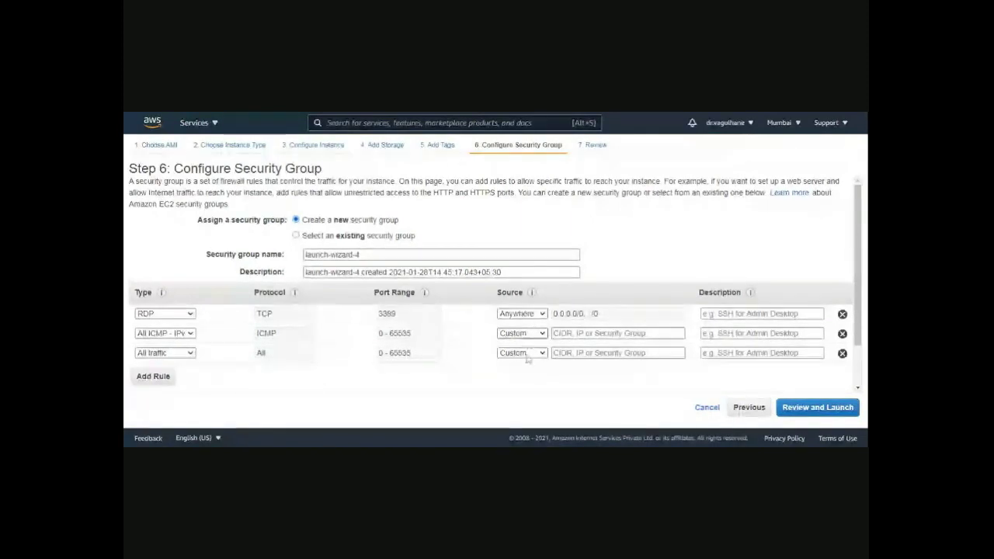
left_click(526, 359)
left_click(527, 379)
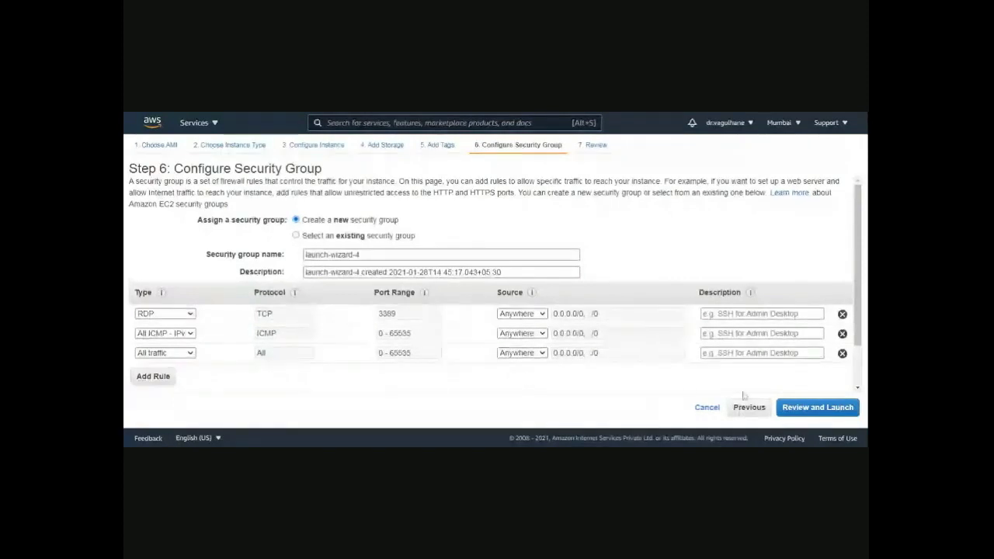
Step: Review the instance launch summary, including the security group rules, and start the launch to reach the key pair selection
left_click(796, 414)
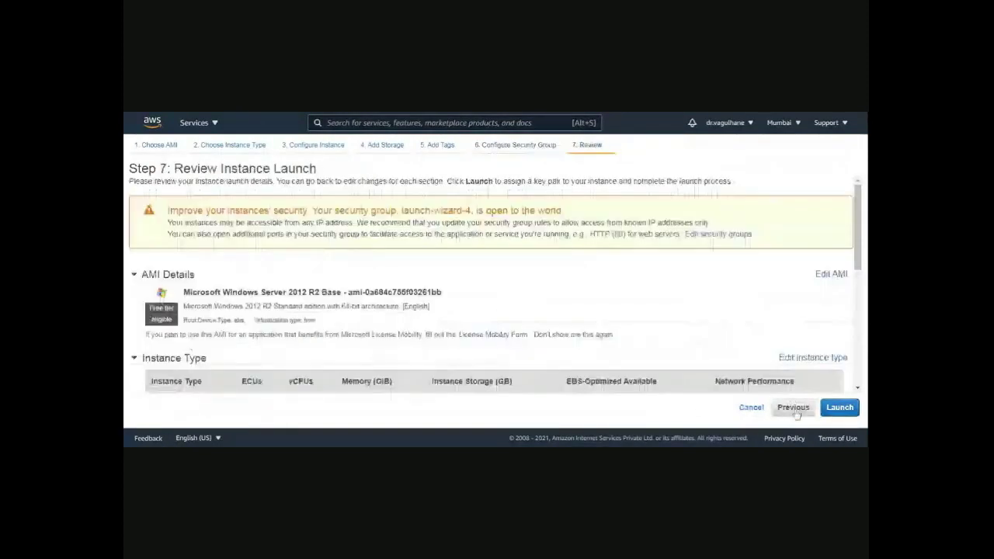
scroll(619, 344, "down", 2)
scroll(620, 344, "down", 5)
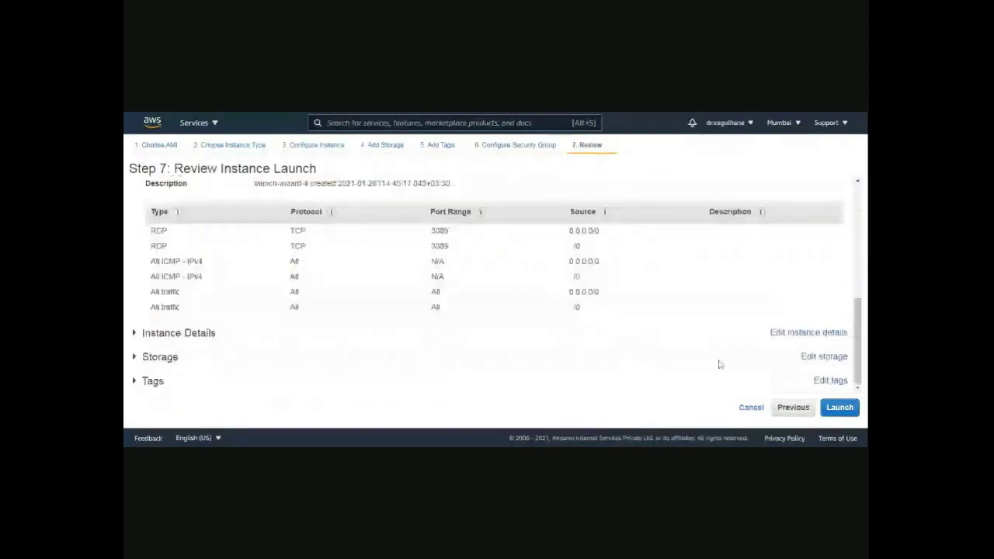
left_click(850, 412)
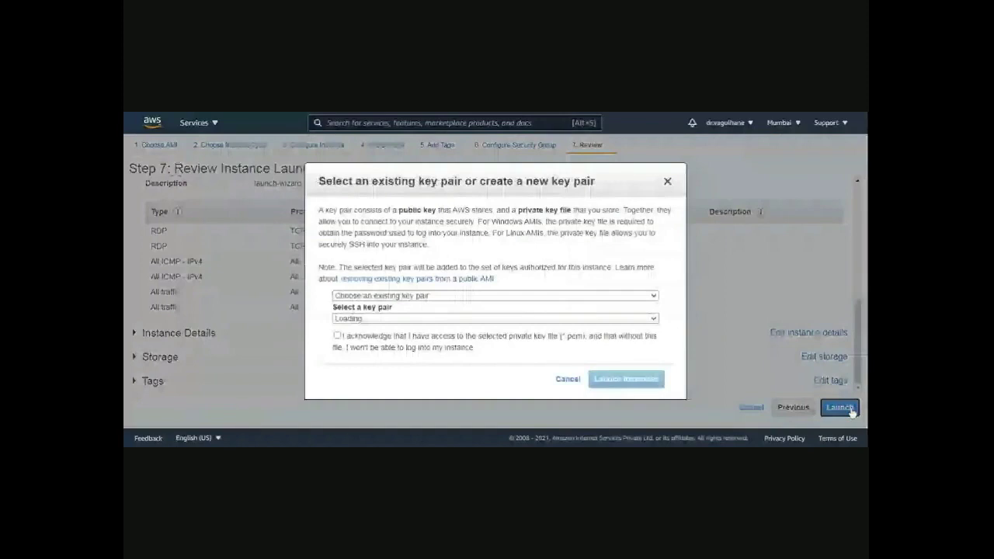
Step: Create a new key pair named PUBLIC-SERVER for the instance and download its private key file
left_click(443, 321)
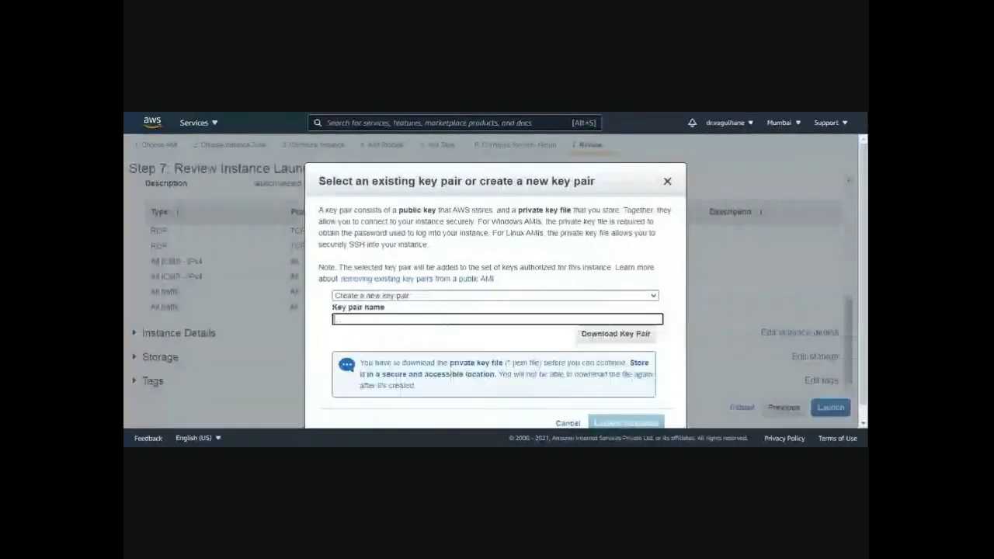
type("PUBL")
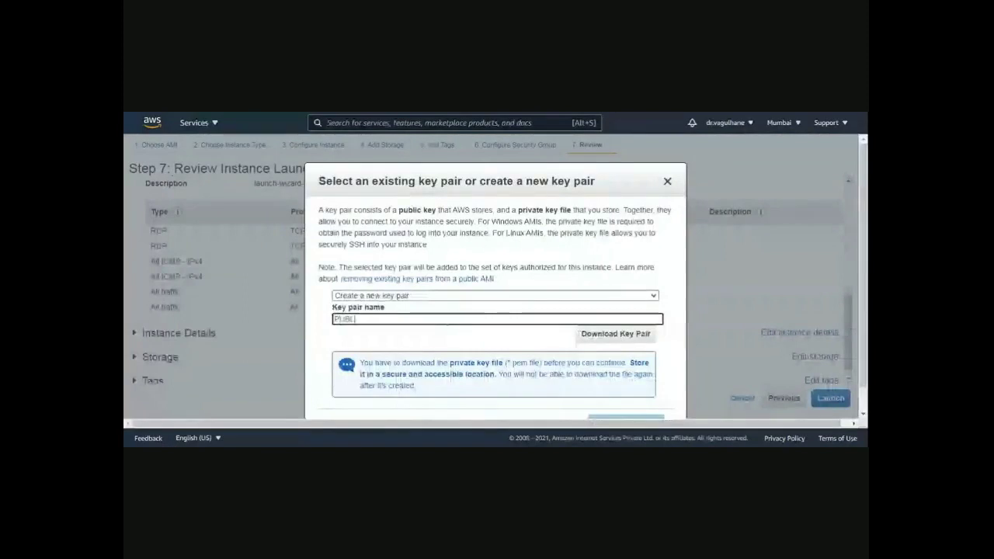
type("IC")
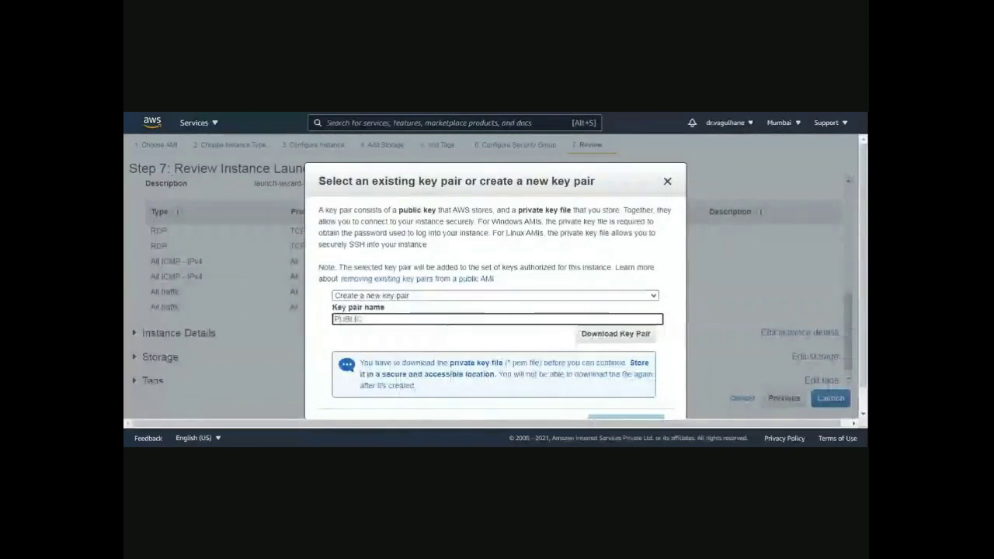
type("-SERVER")
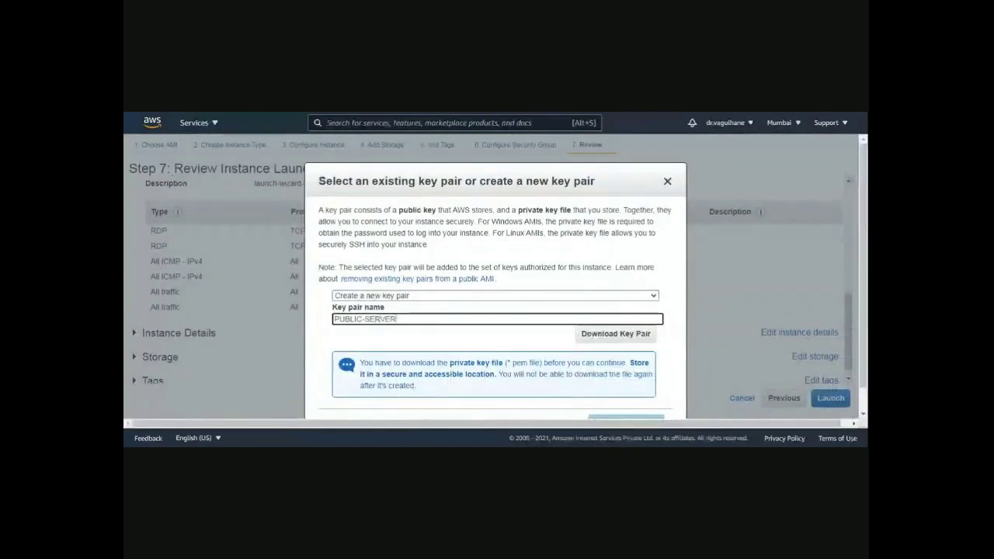
left_click(611, 338)
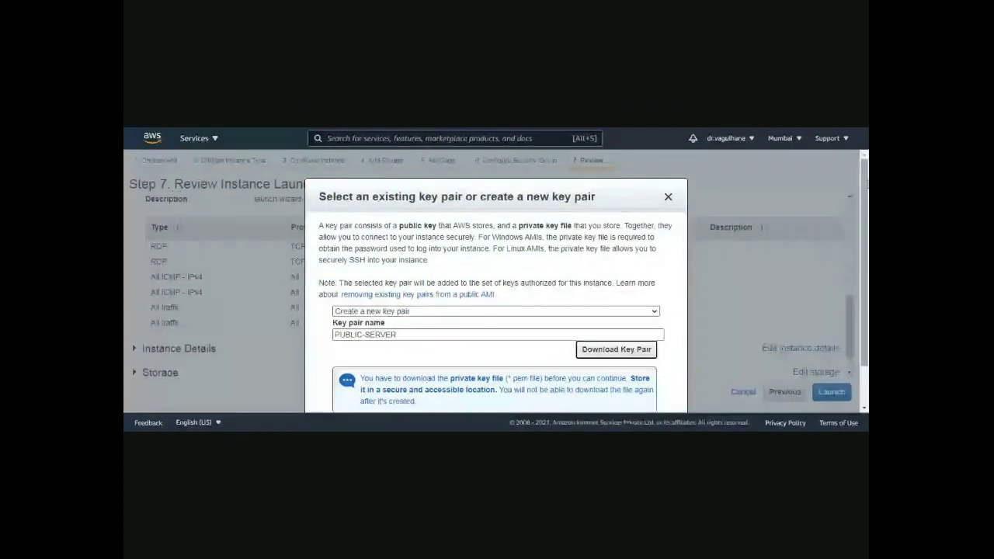
Step: Launch the instance with the new key pair and view PUBLIC-SERVER in the instances list
scroll(830, 377, "down", 1)
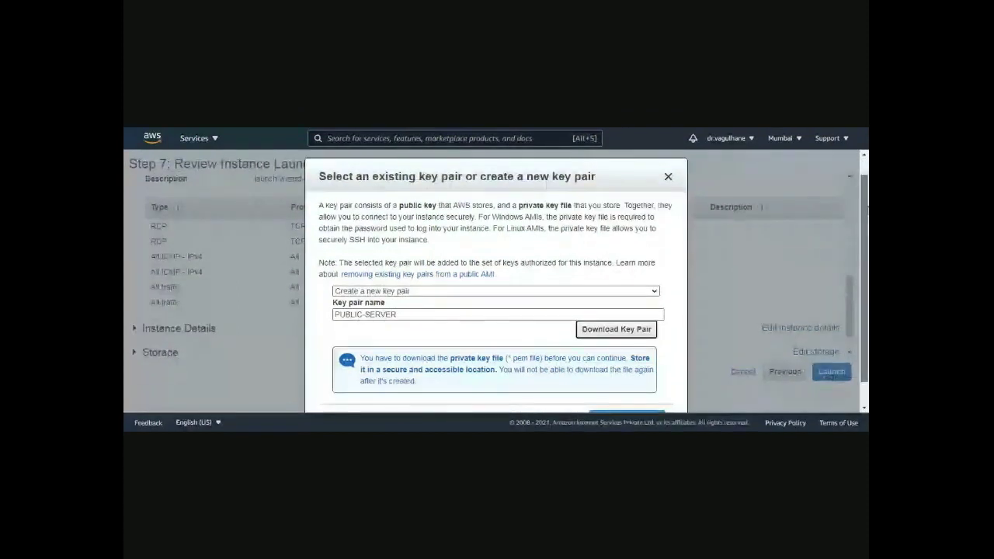
scroll(623, 398, "down", 1)
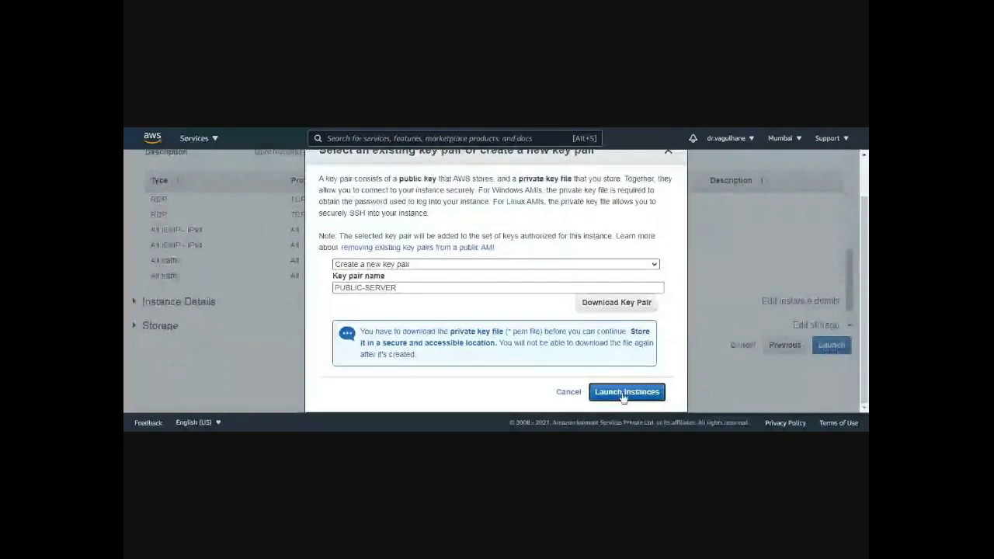
left_click(623, 392)
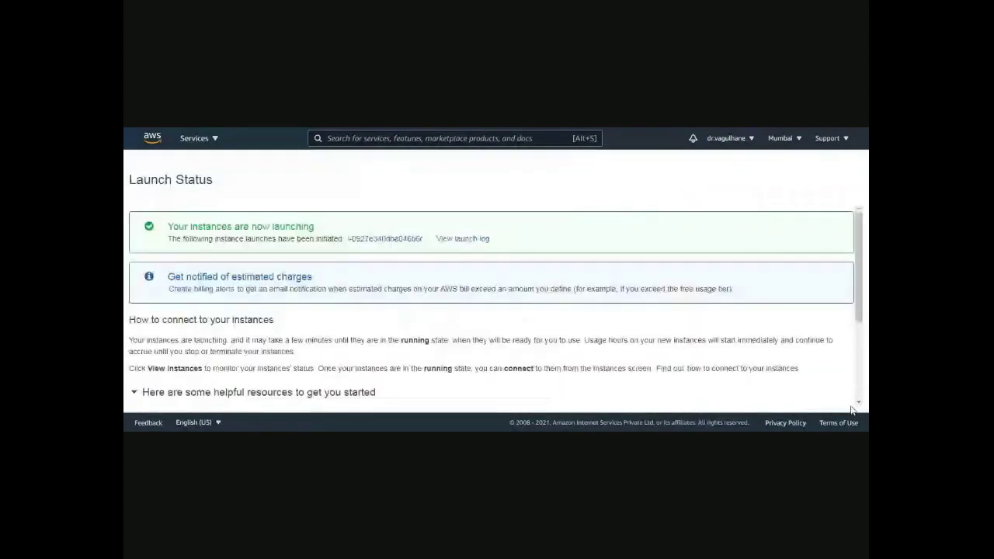
scroll(852, 409, "down", 3)
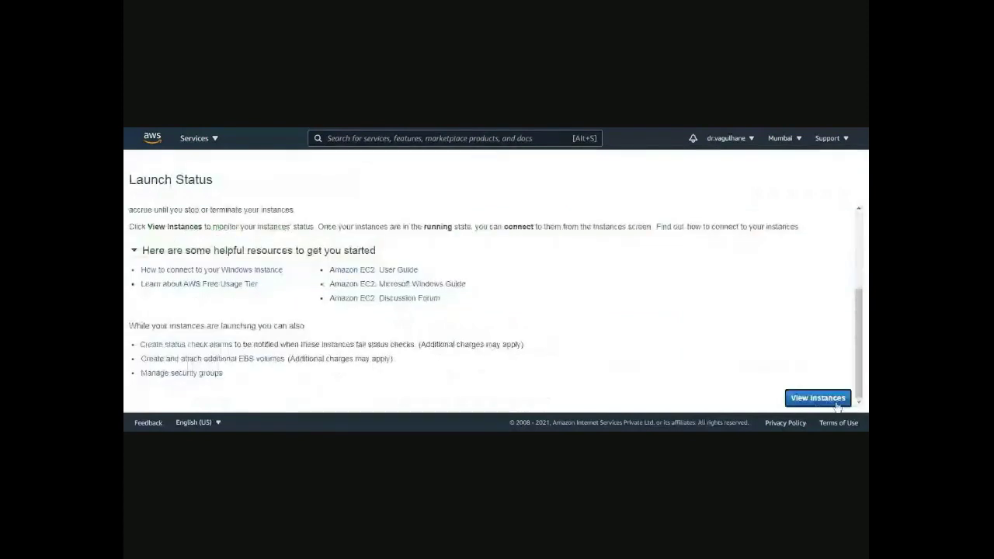
left_click(837, 403)
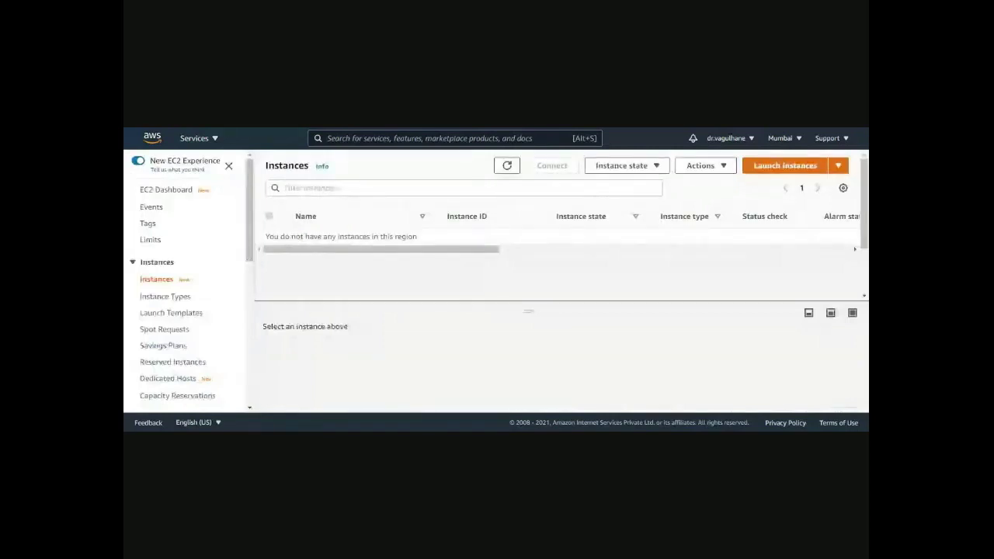
left_click_drag(296, 236, 347, 236)
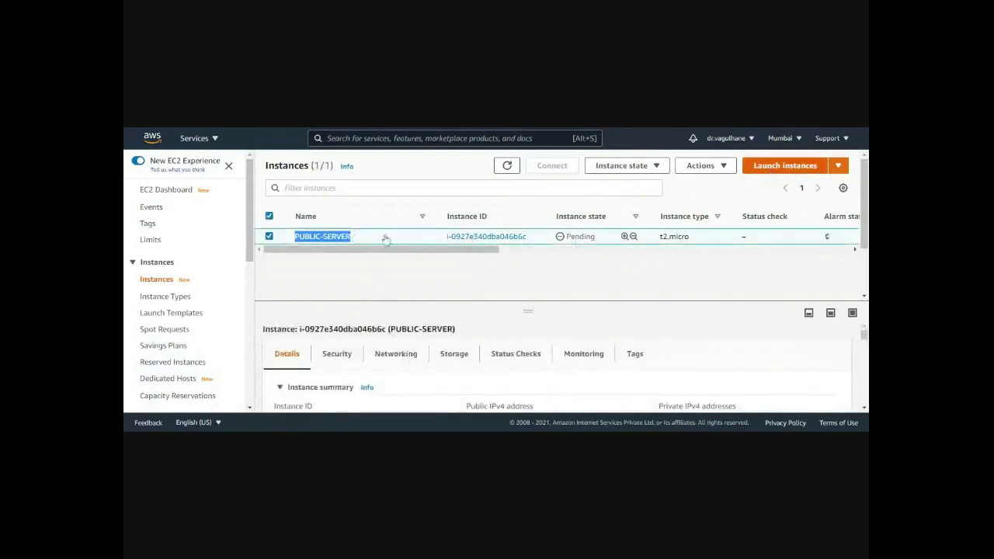
Step: Start launching another instance and choose the Microsoft Windows Server 2012 R2 Base AMI
left_click(774, 176)
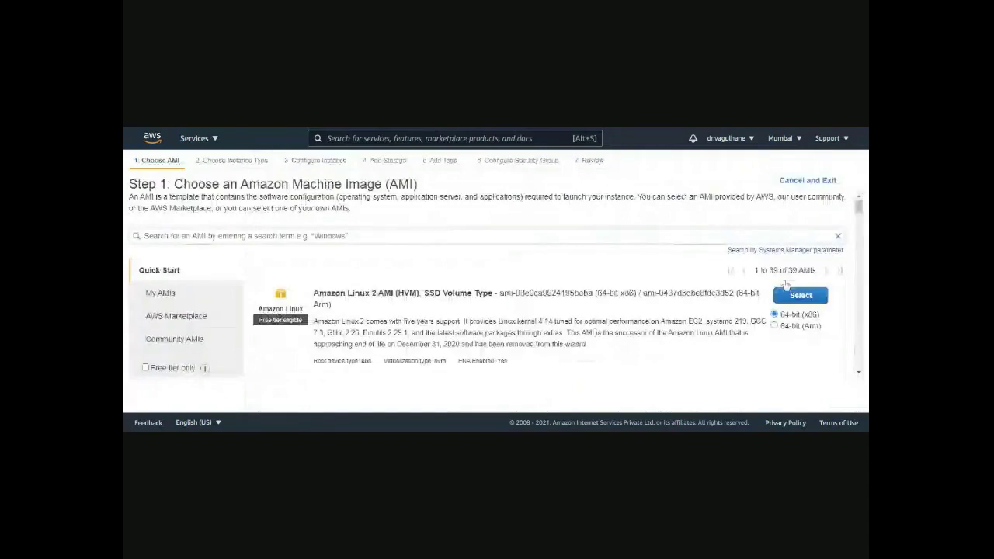
scroll(788, 286, "down", 5)
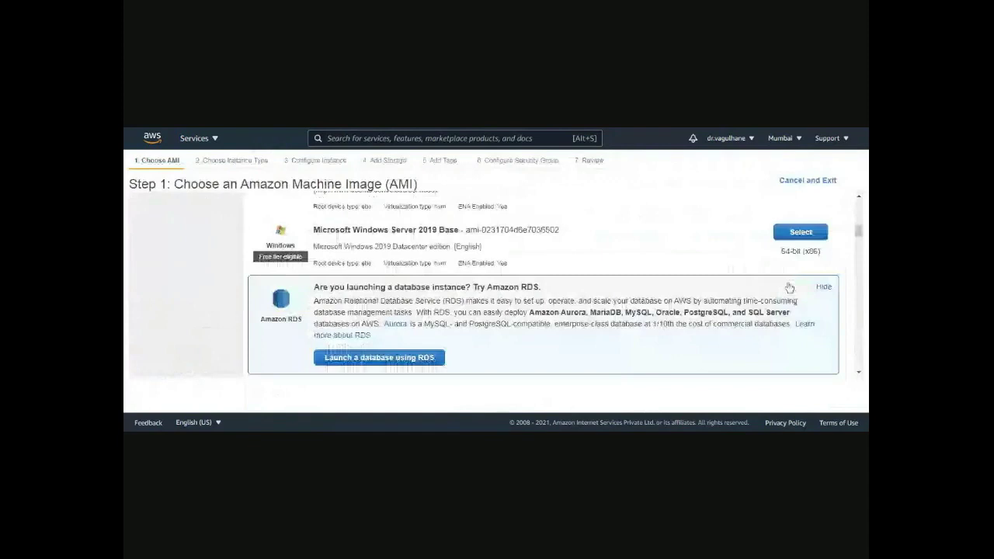
scroll(790, 287, "down", 3)
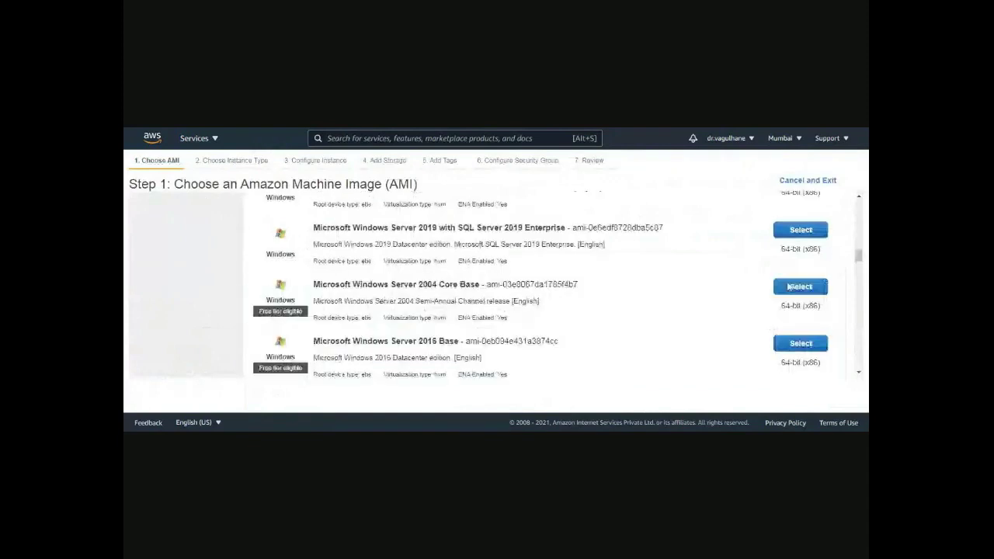
scroll(789, 288, "down", 3)
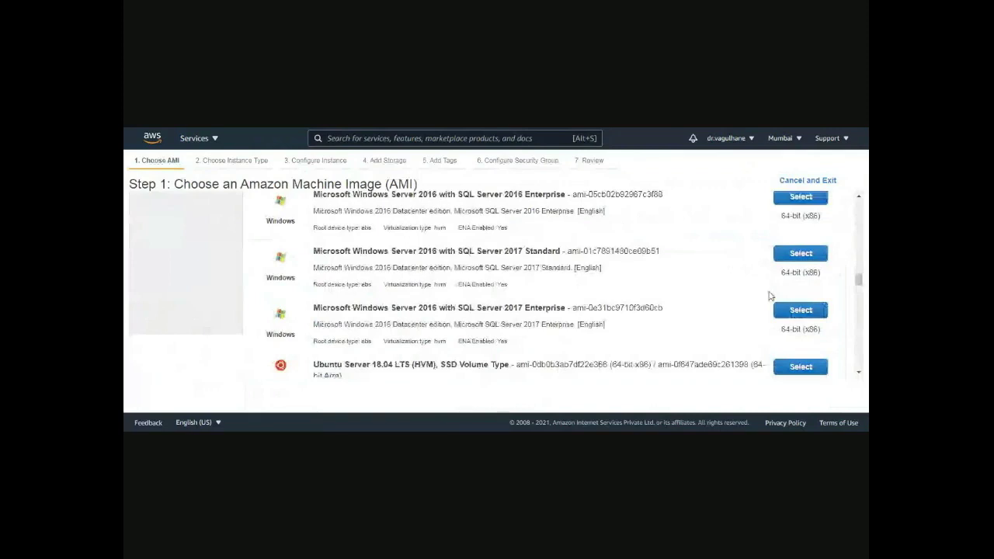
scroll(770, 296, "down", 3)
scroll(770, 296, "down", 3)
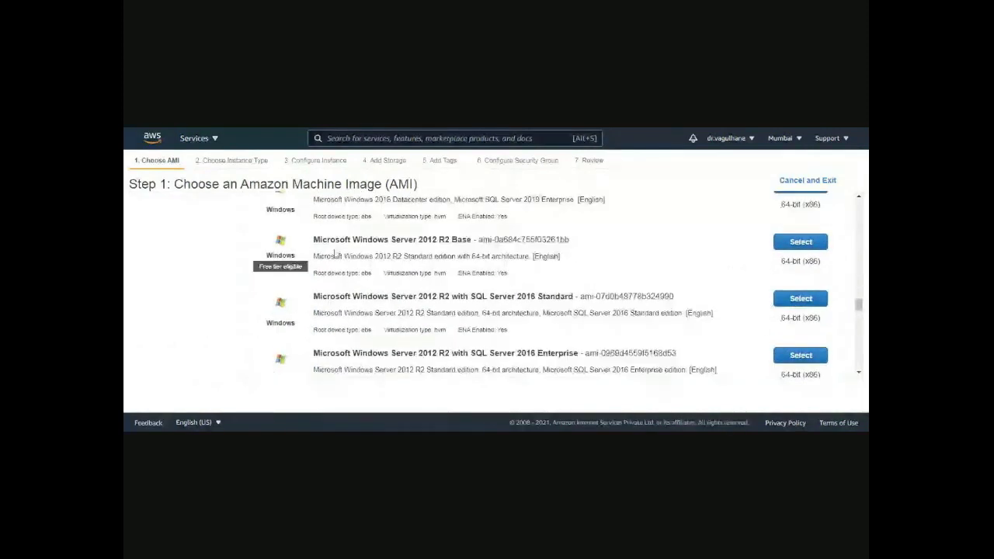
left_click_drag(313, 240, 433, 240)
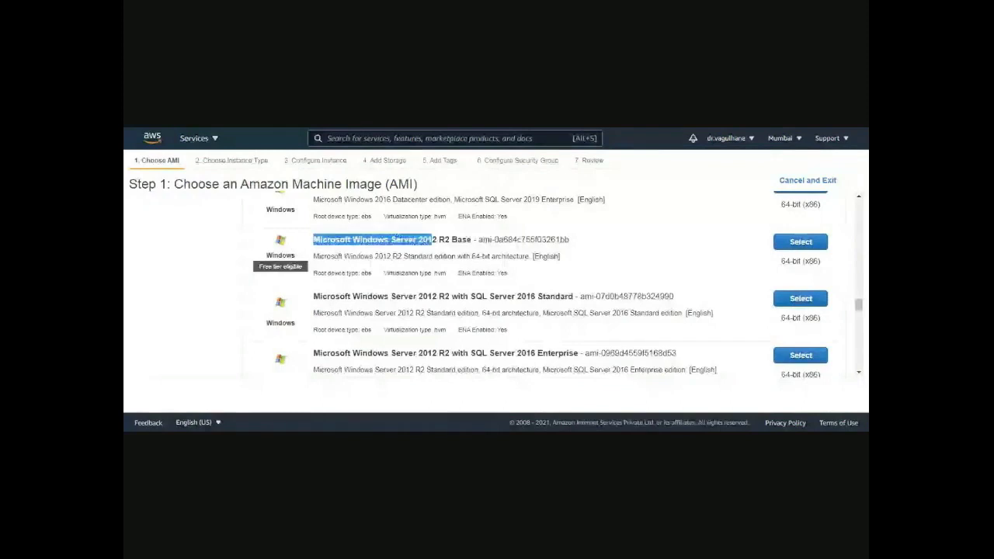
left_click(800, 249)
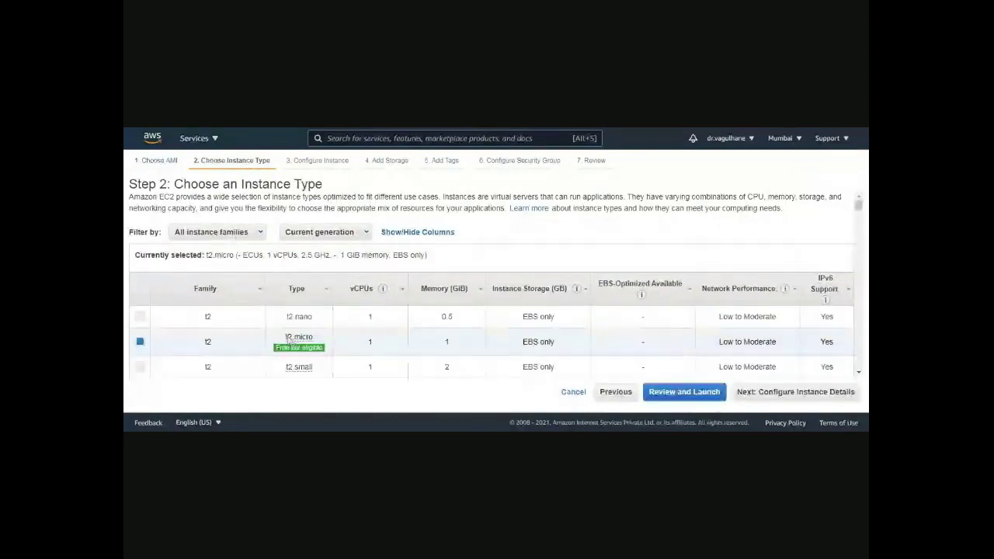
Step: Keep the t2.micro instance type and continue to the instance details
double_click(289, 337)
left_click_drag(321, 340, 320, 342)
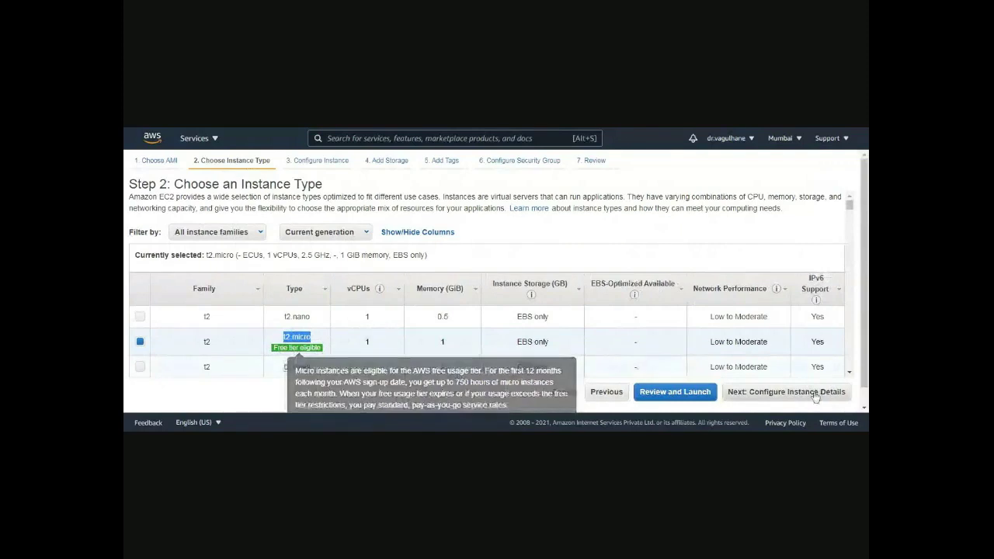
left_click(816, 392)
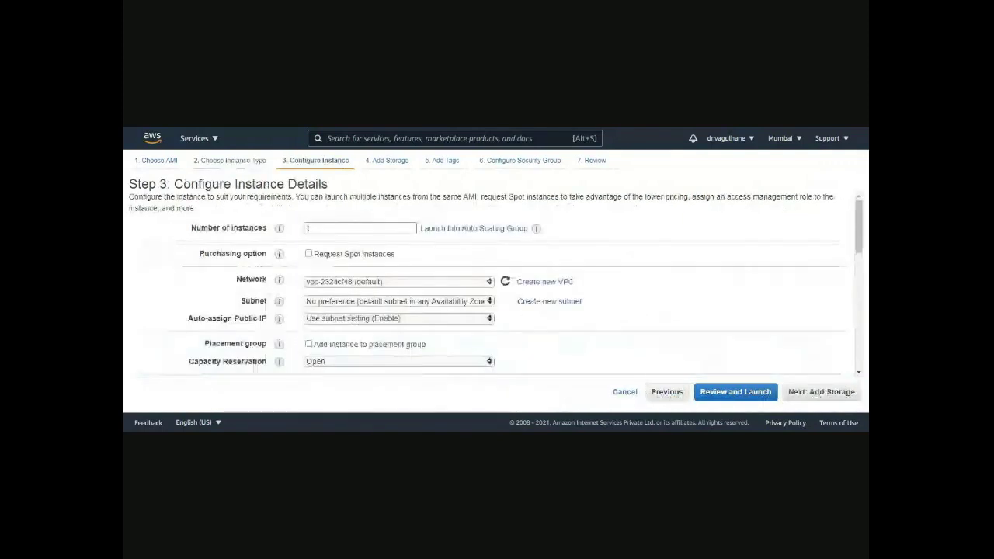
Step: Set the instance's network to VPC-MUMBAI and its subnet to PRIVATE-SUBNET
left_click_drag(129, 183, 170, 184)
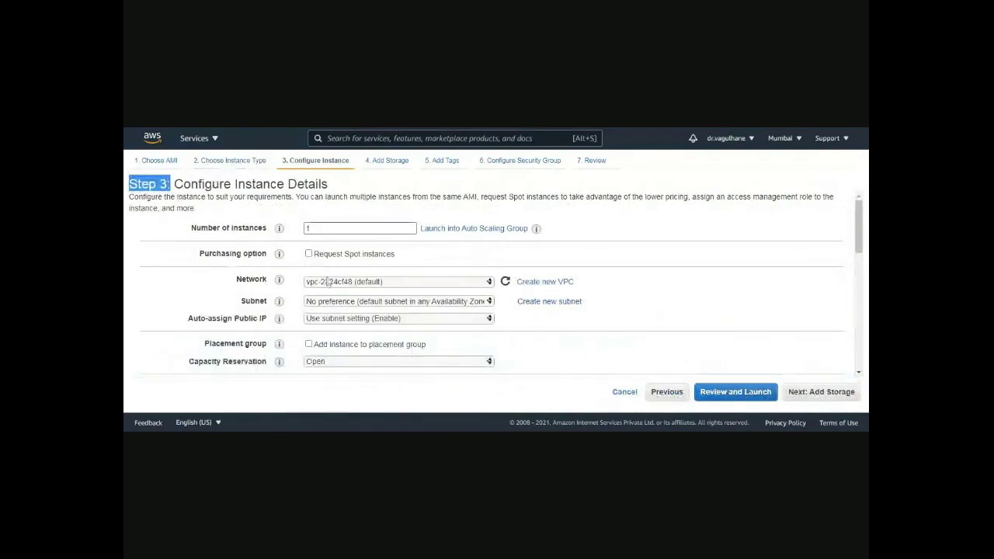
left_click_drag(235, 279, 272, 282)
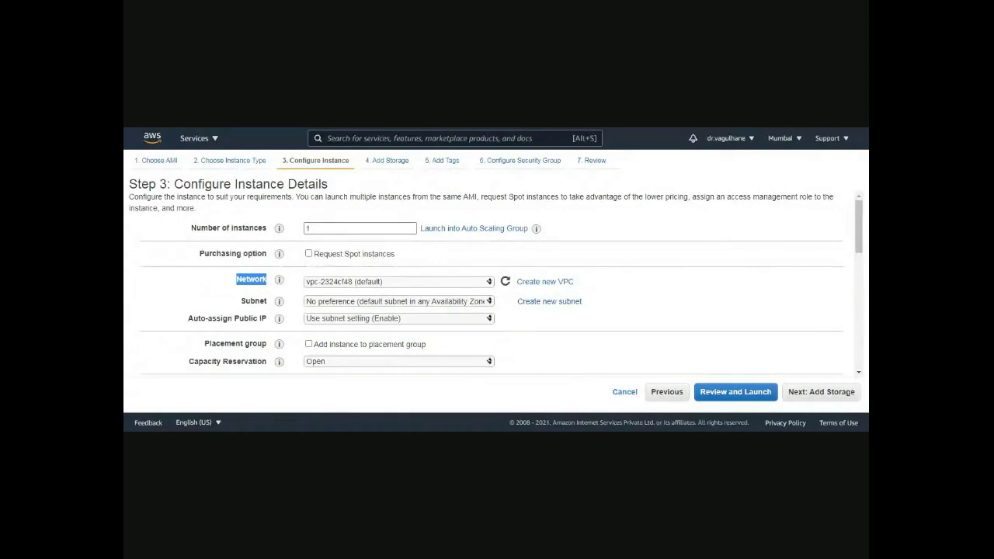
key("Down")
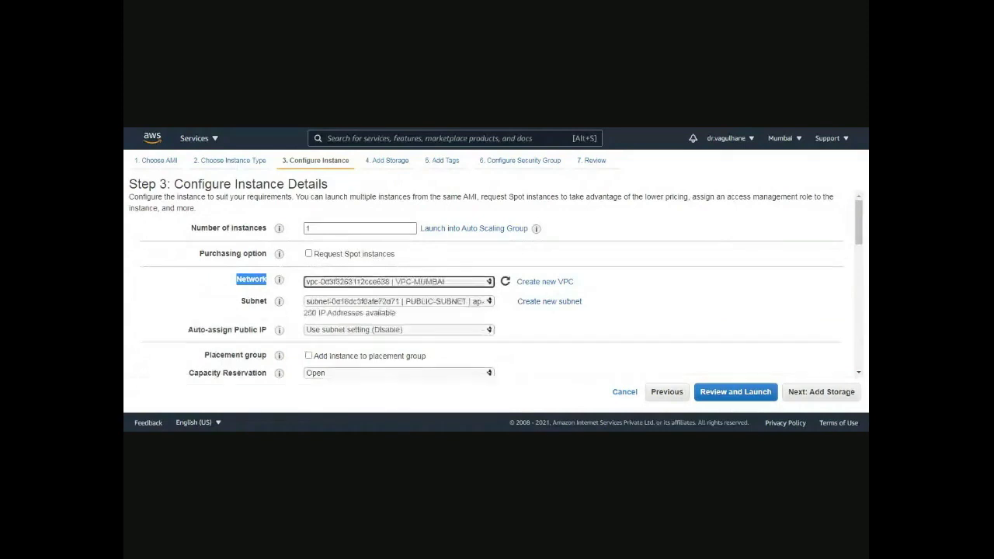
left_click(476, 310)
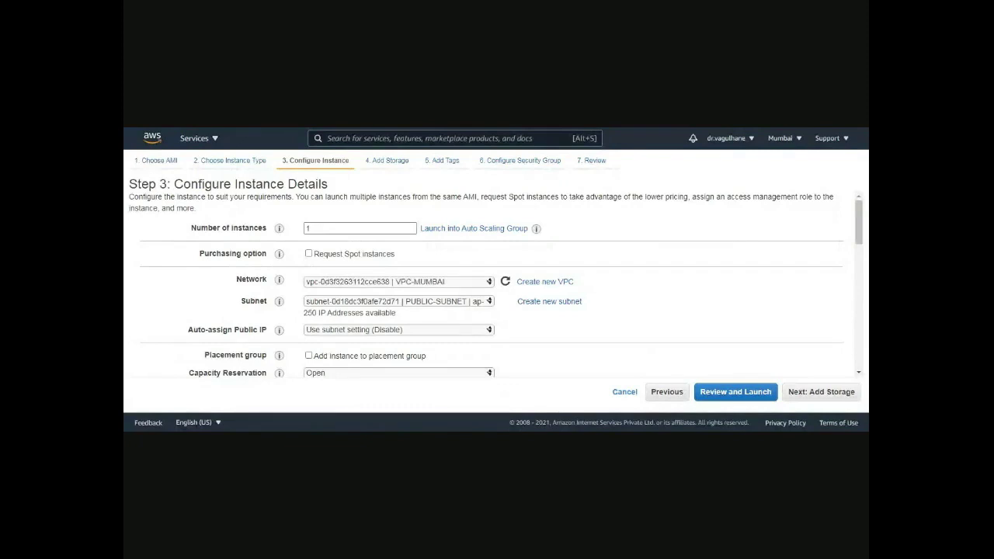
left_click(398, 301)
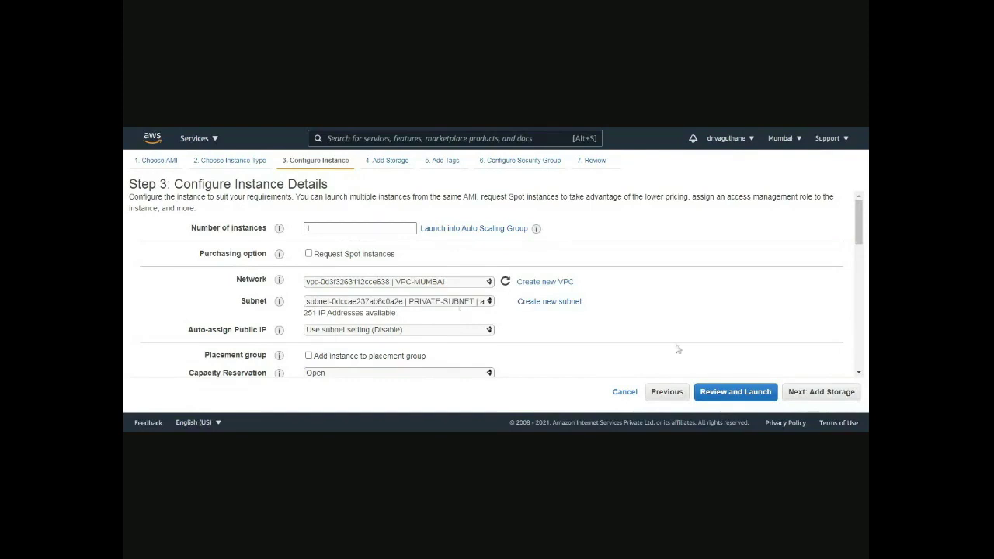
Step: Set Auto-assign Public IP to Disable, keep the remaining instance details at their defaults, and continue to the storage settings
scroll(703, 335, "down", 1)
scroll(703, 336, "down", 1)
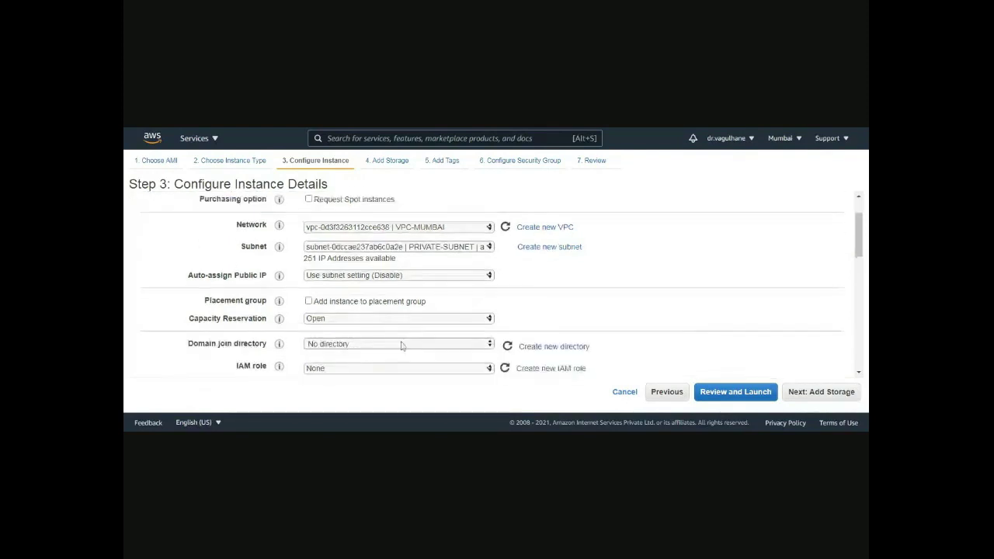
triple_click(227, 275)
left_click(363, 275)
left_click(358, 307)
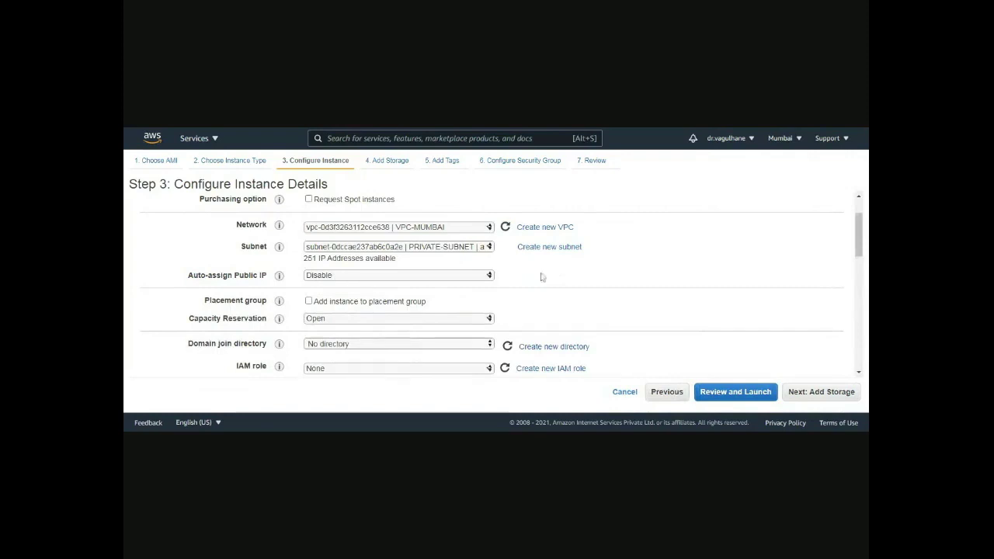
scroll(765, 374, "down", 5)
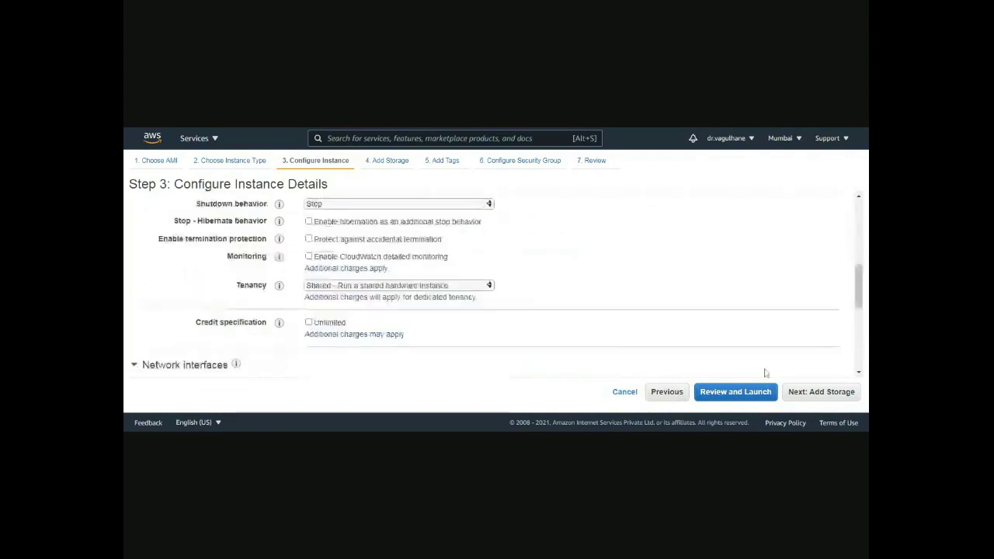
left_click(801, 392)
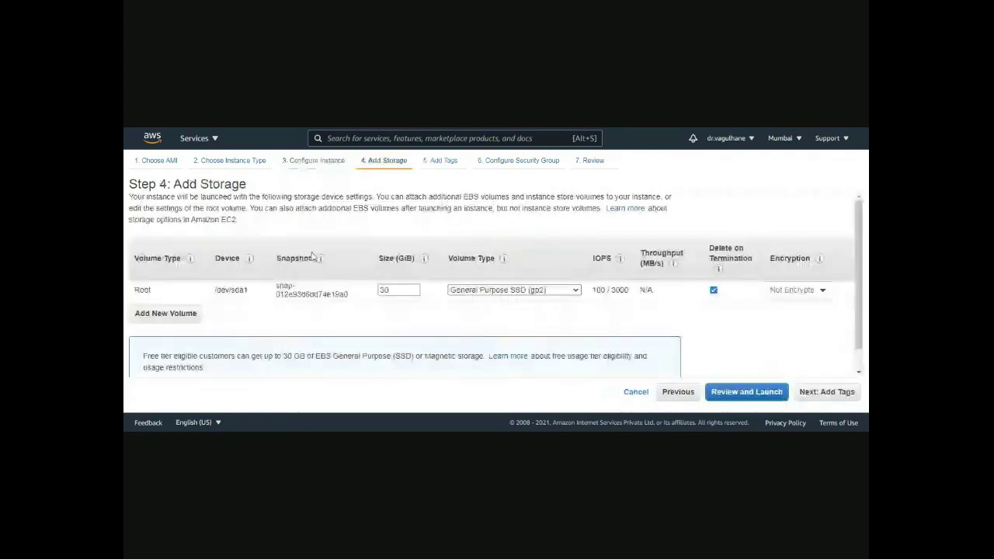
Step: Keep the default root volume and add a tag with key Name and value PRIVATE-SERVER
left_click(809, 394)
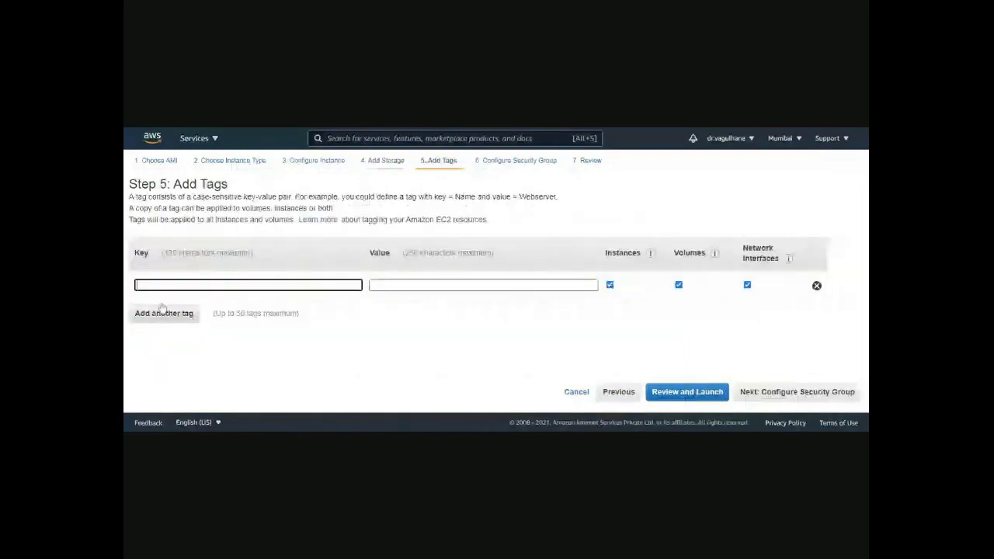
type("Name")
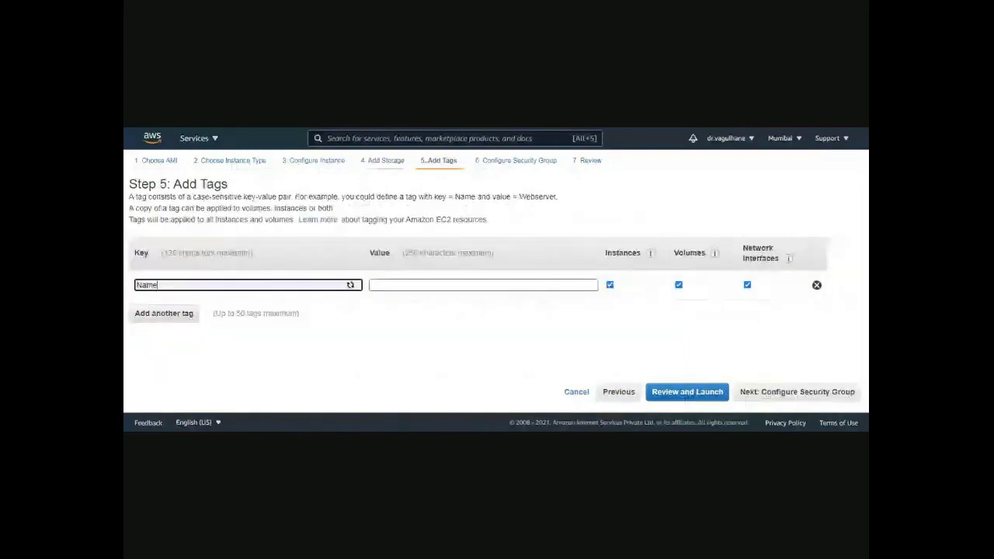
key("Tab")
left_click(483, 285)
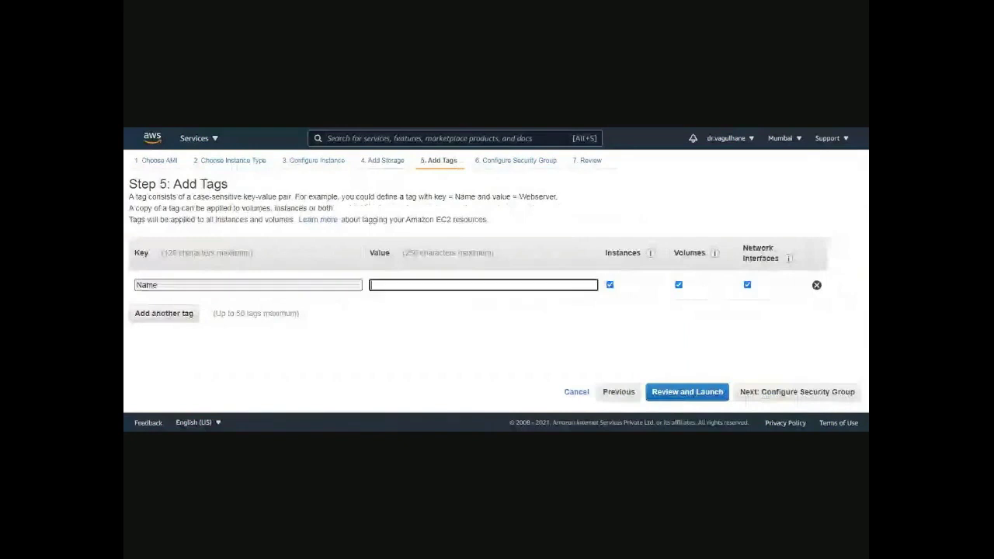
type("P")
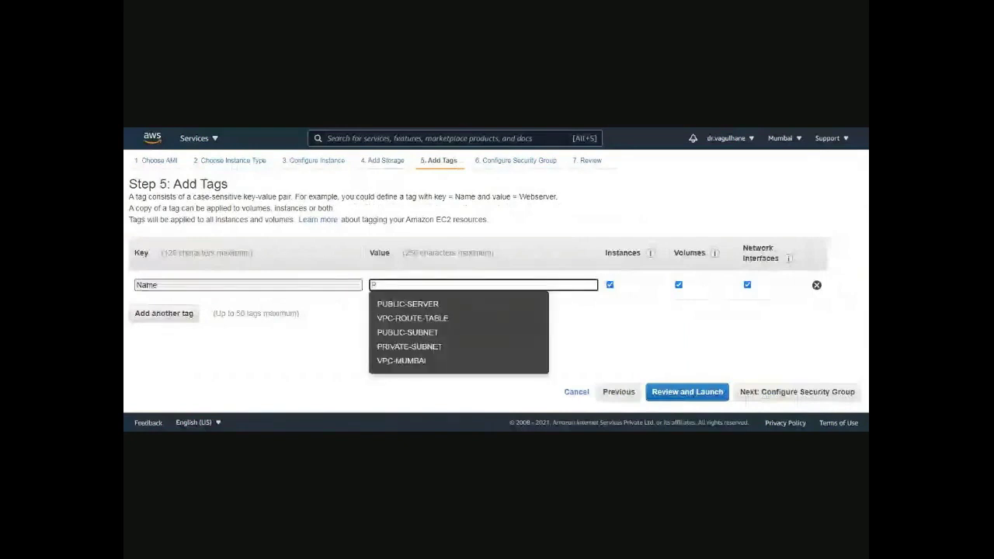
type("RIVATE")
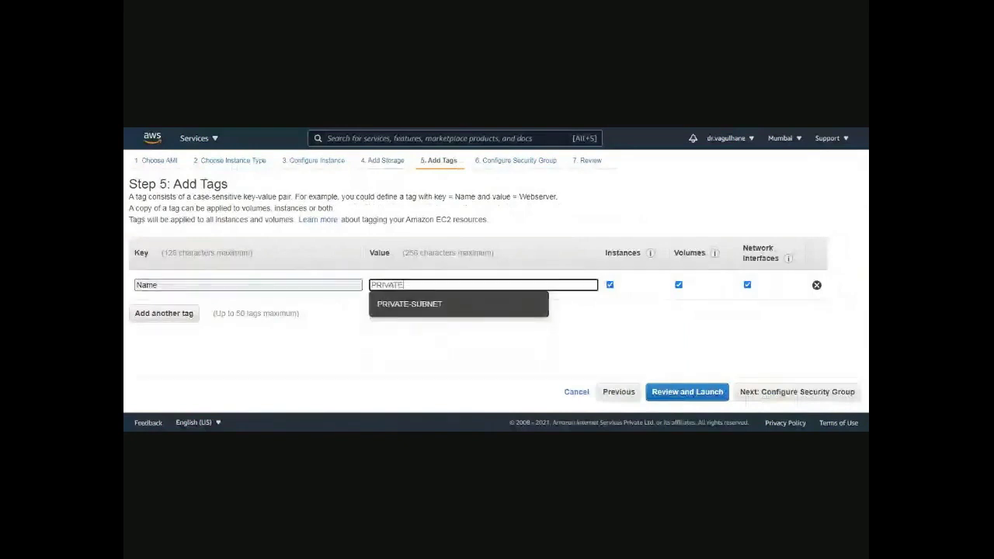
type("-SERVER")
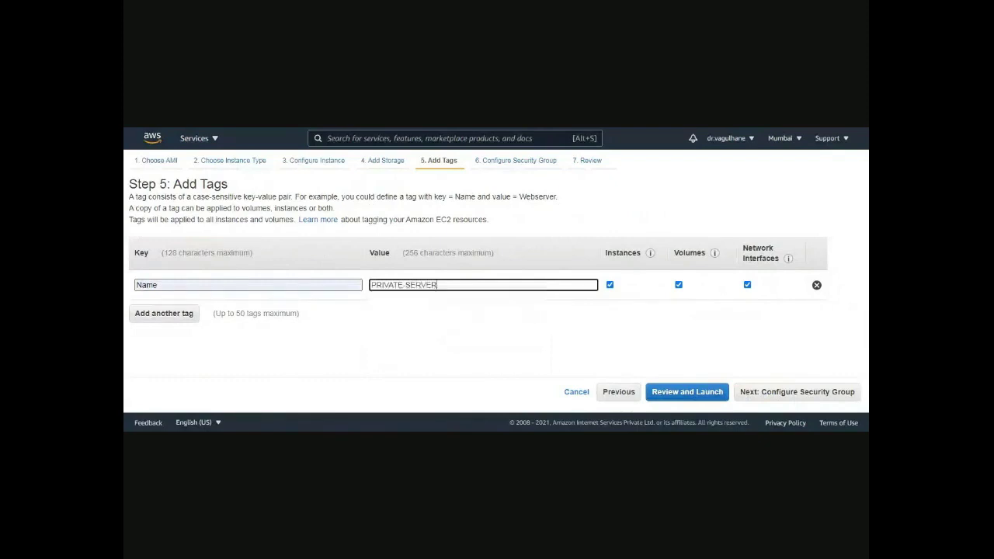
Step: Continue to the security group settings and add an All ICMP - IPv4 rule and an All traffic rule below the RDP rule
left_click(381, 331)
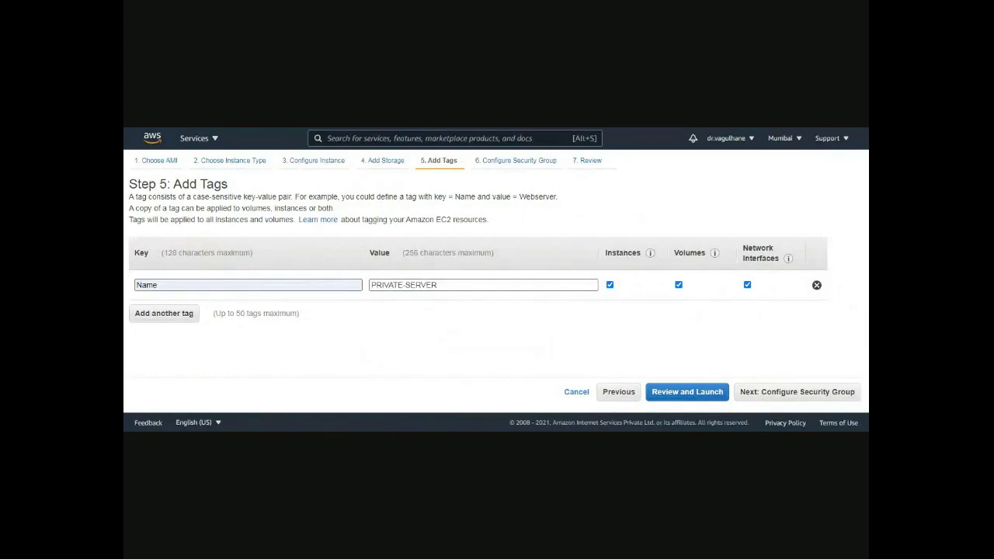
left_click(801, 392)
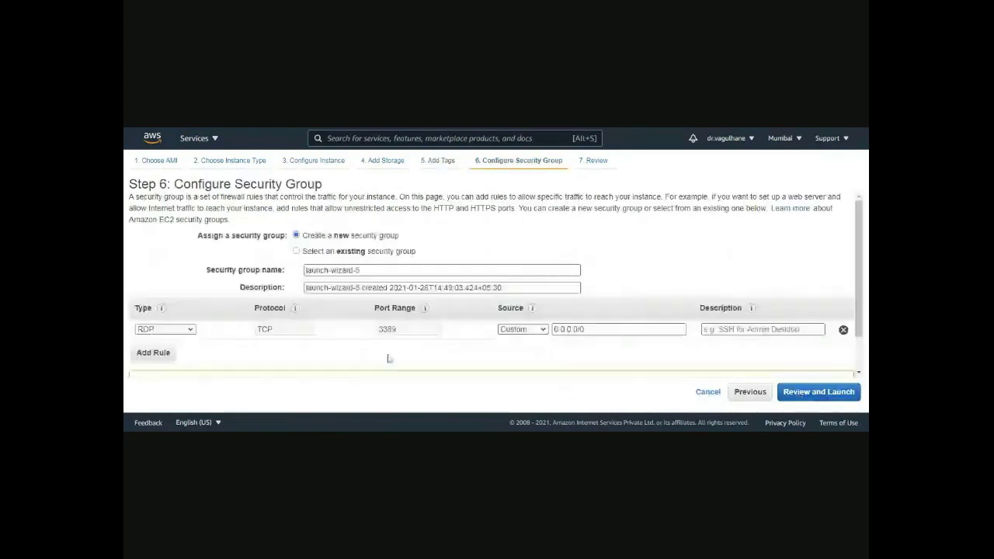
left_click(144, 355)
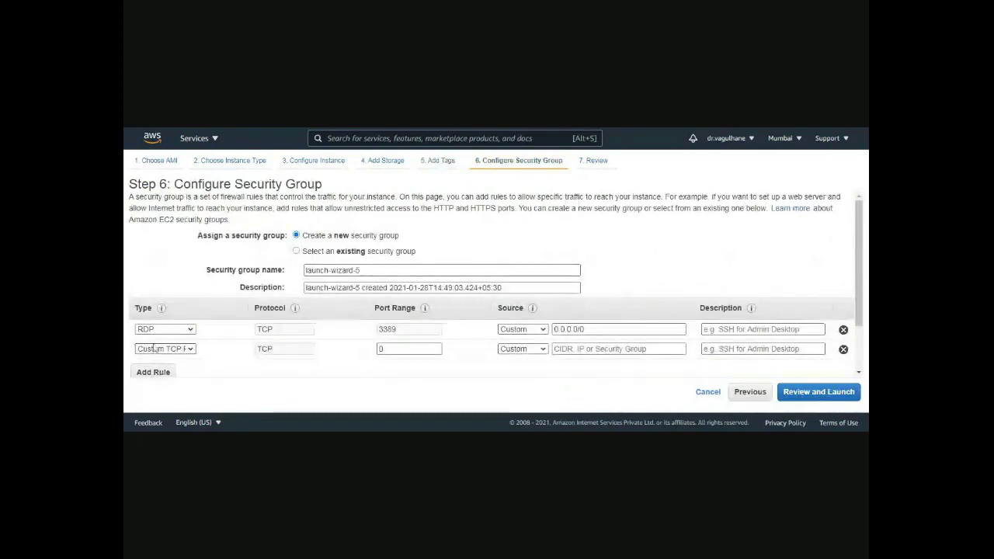
left_click(155, 349)
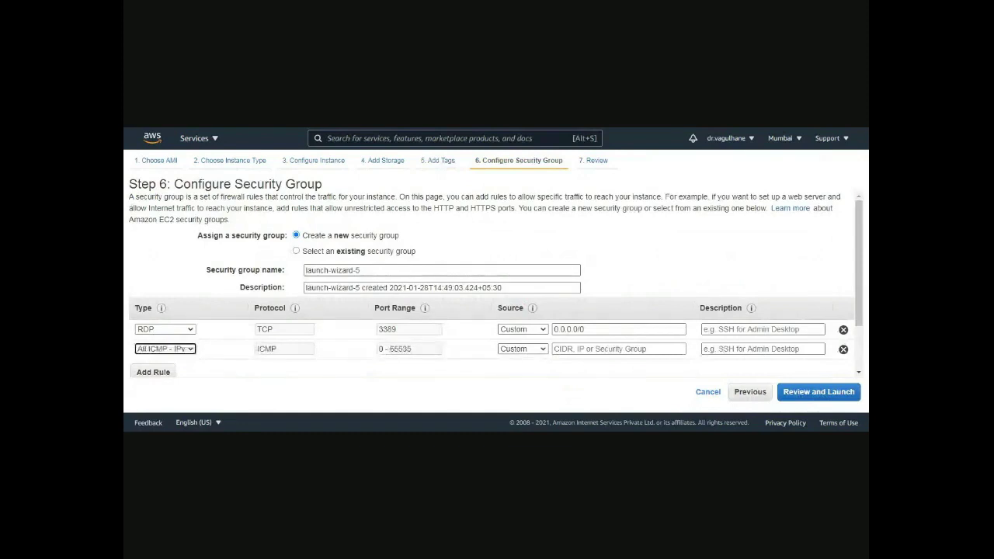
left_click(156, 373)
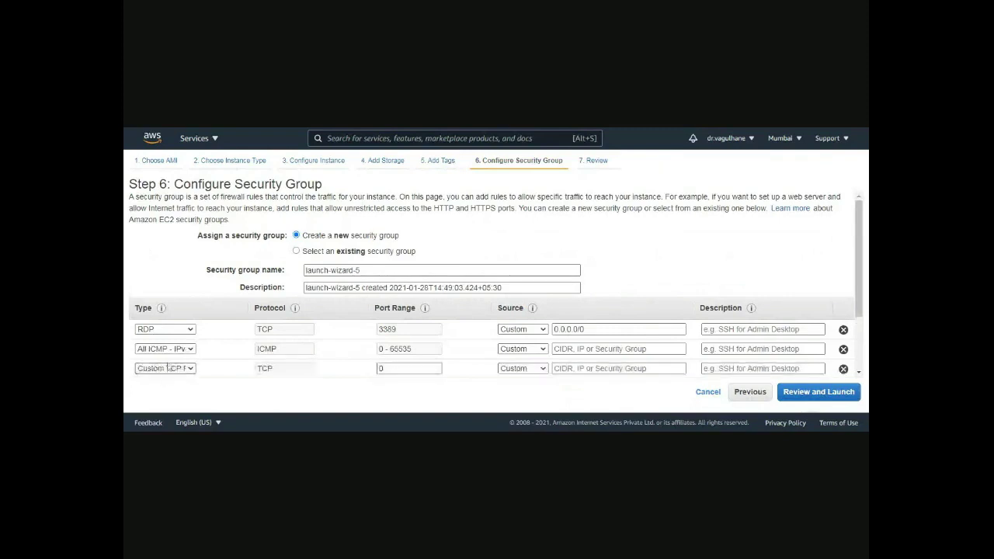
left_click(168, 368)
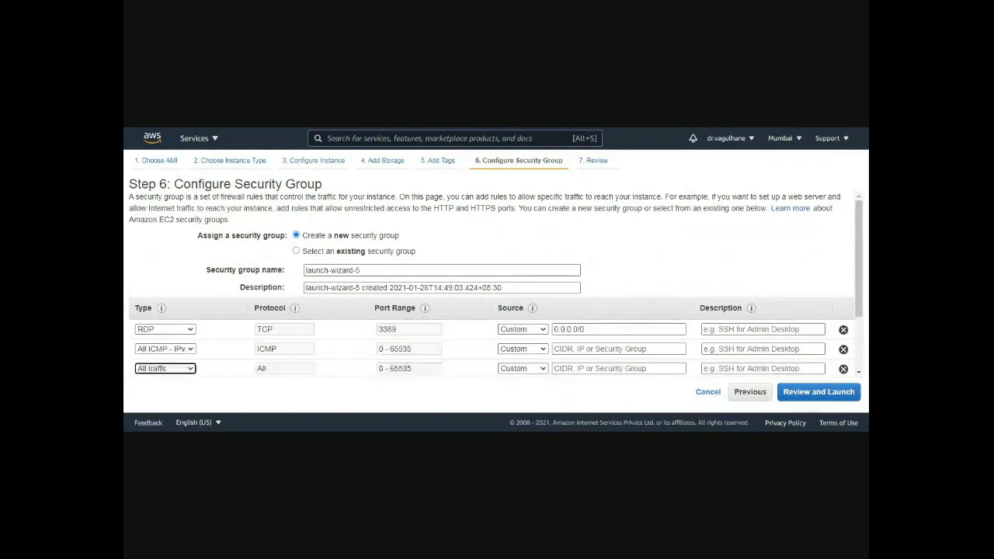
Step: Set the source of all three security group rules to Anywhere and proceed to the launch review
left_click(527, 337)
left_click(532, 353)
left_click(532, 375)
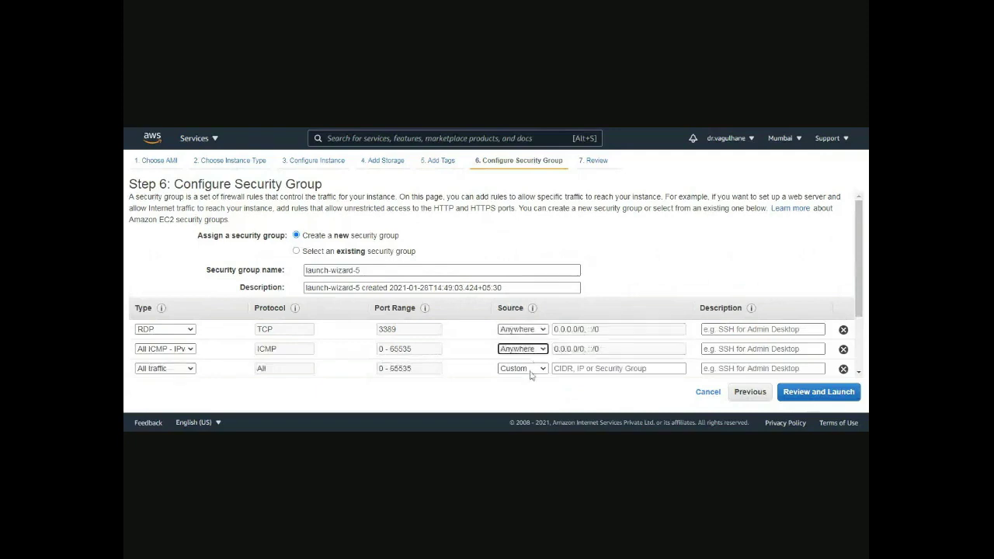
left_click(533, 377)
left_click(532, 380)
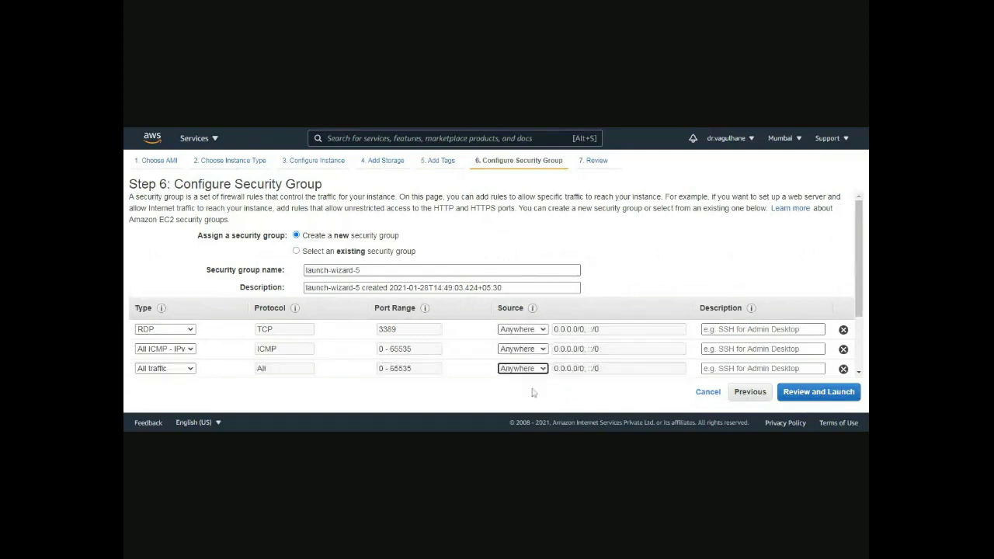
left_click(830, 394)
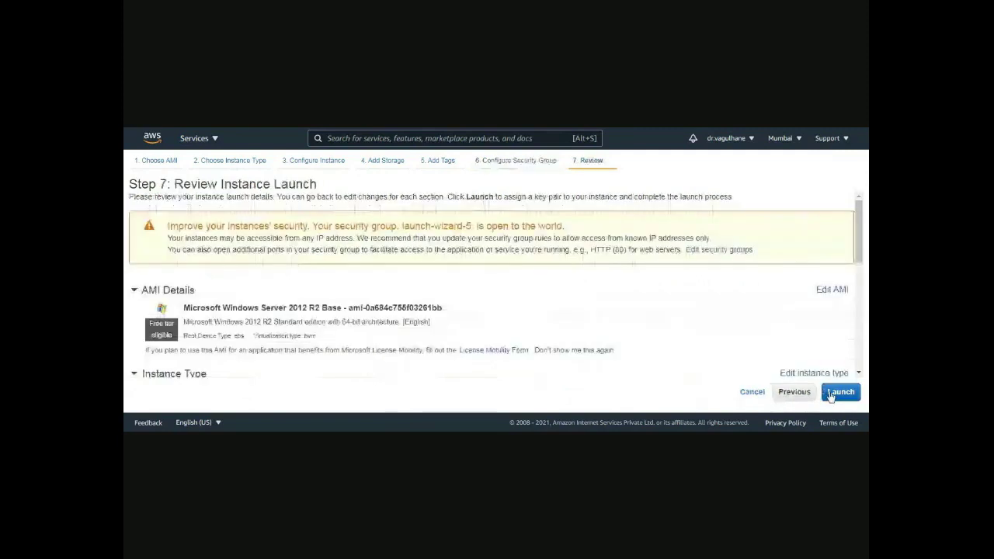
Step: Start the launch from the review page, name the new key pair PRIVATE-SERVER, and download it
scroll(842, 397, "down", 10)
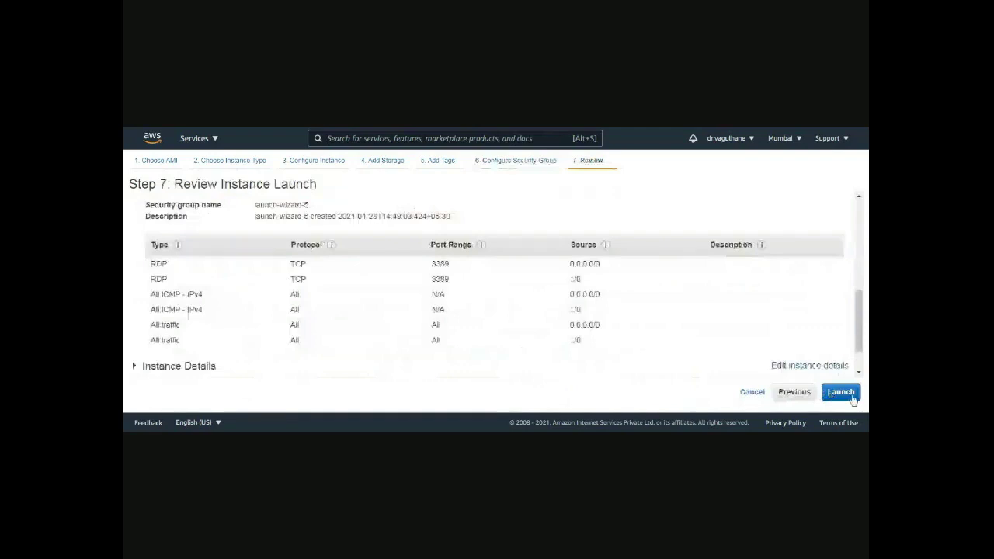
left_click(852, 396)
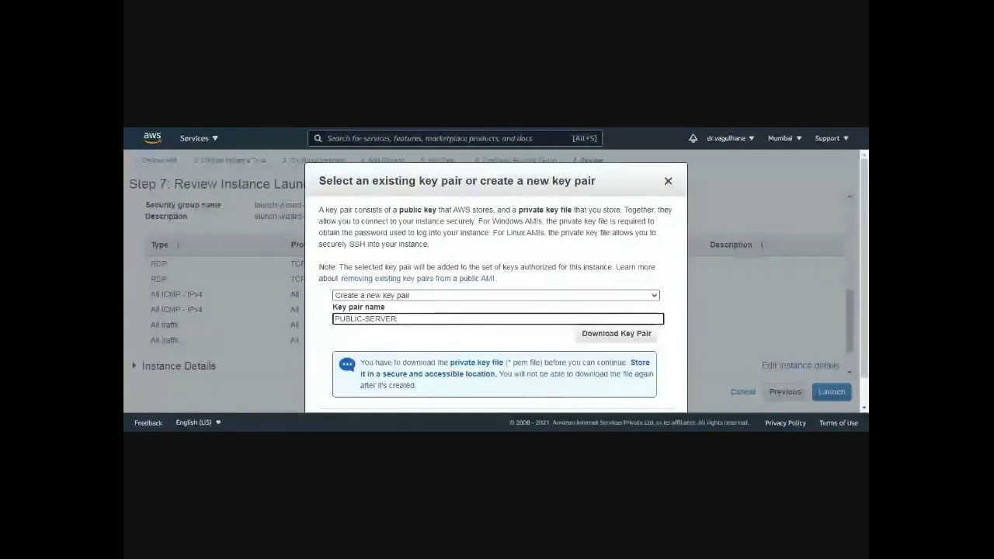
double_click(349, 319)
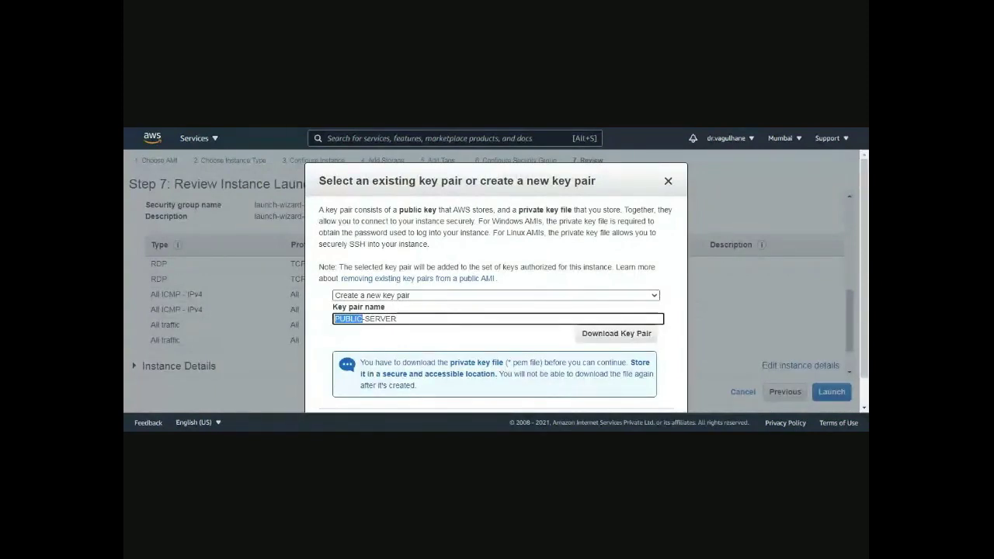
type("PRIVATE")
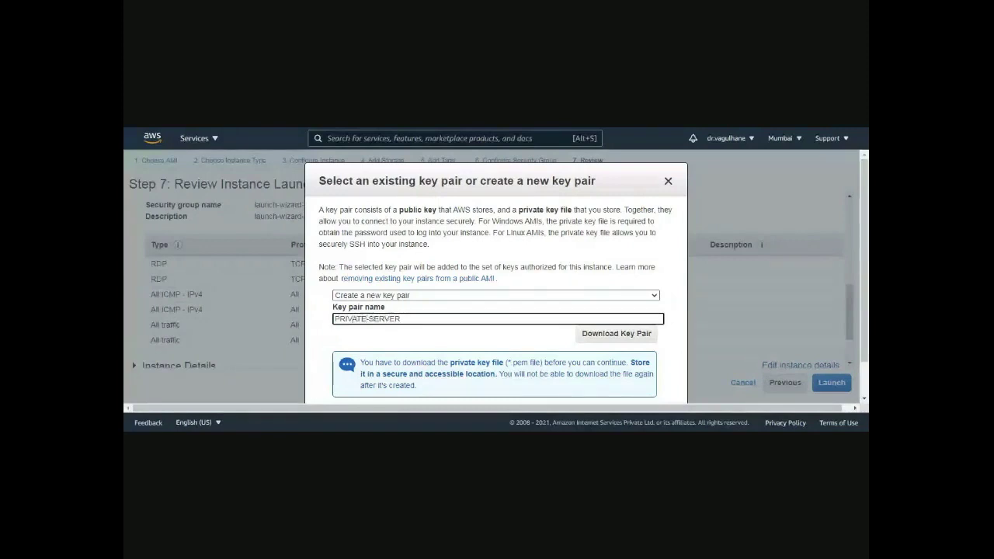
left_click(631, 335)
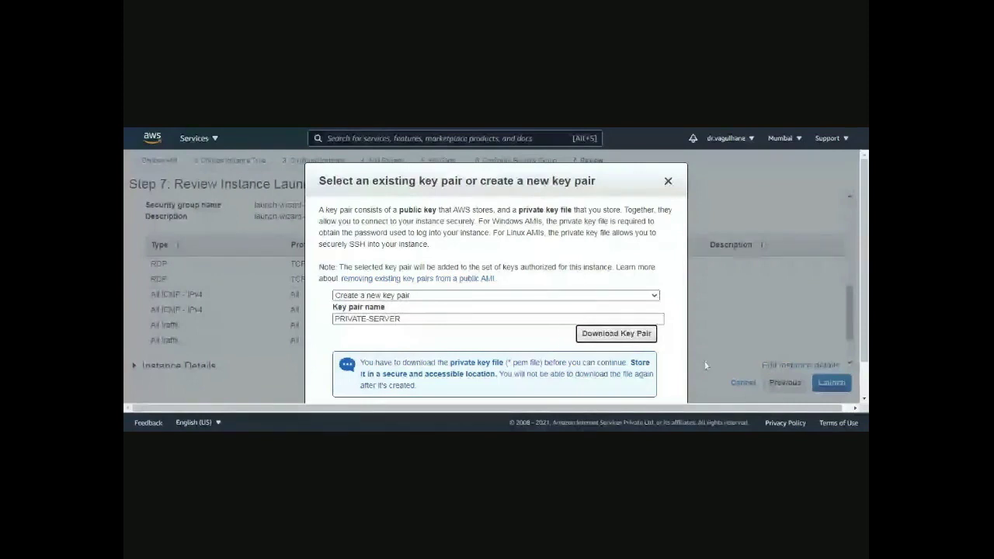
Step: Launch the private instance with the new key pair and open the instances list
scroll(865, 353, "down", 1)
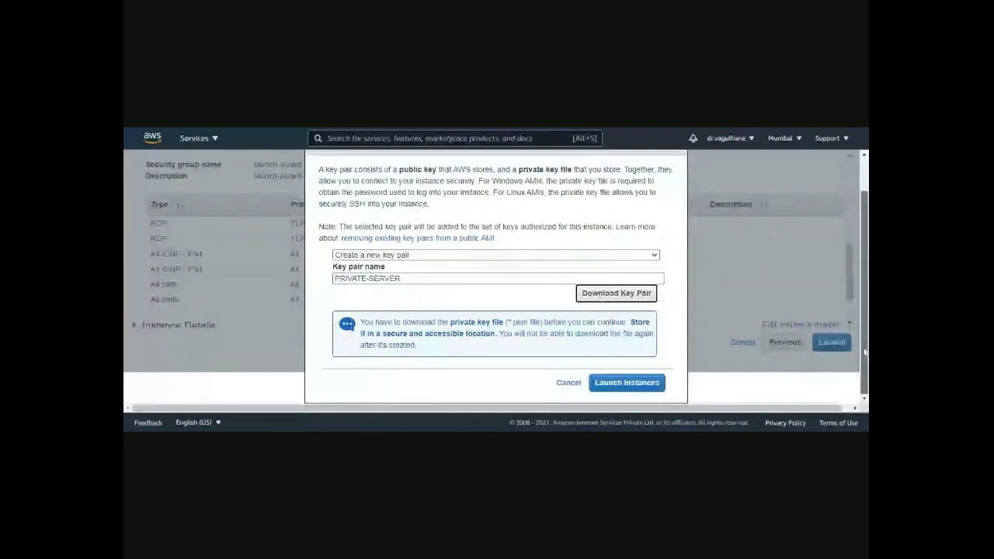
left_click(627, 382)
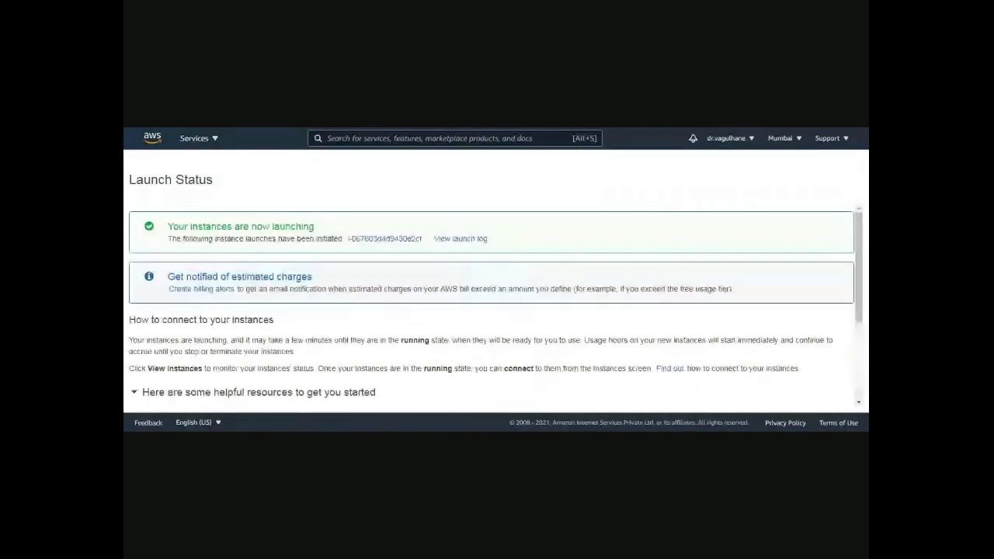
scroll(862, 327, "down", 1)
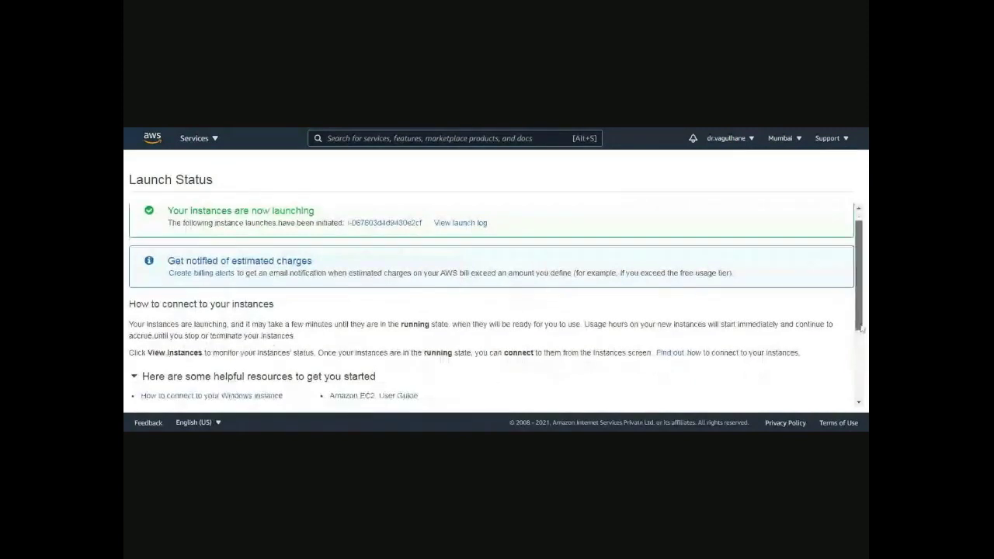
scroll(862, 328, "down", 5)
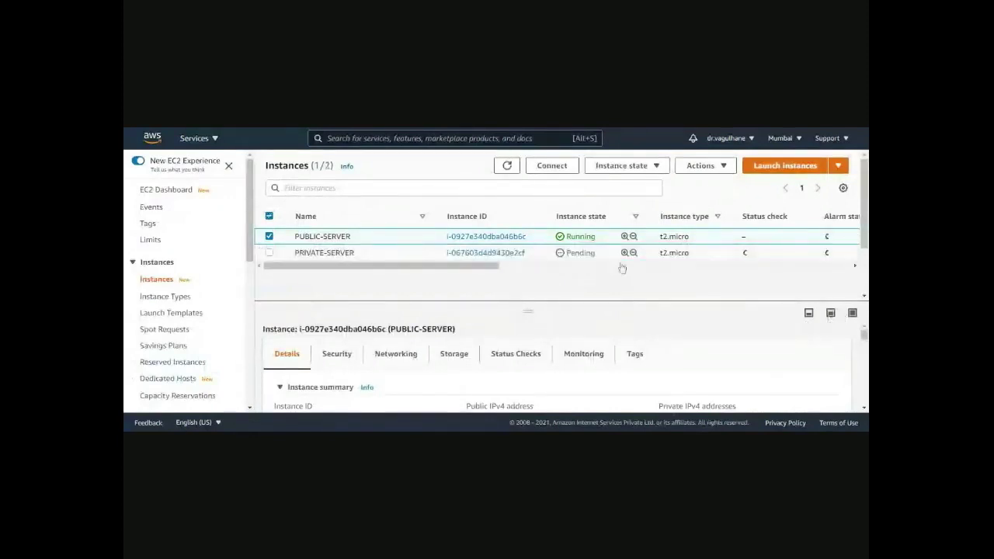
Step: Check the state and status checks of both instances, leaving only PUBLIC-SERVER selected with its details shown
left_click(270, 254)
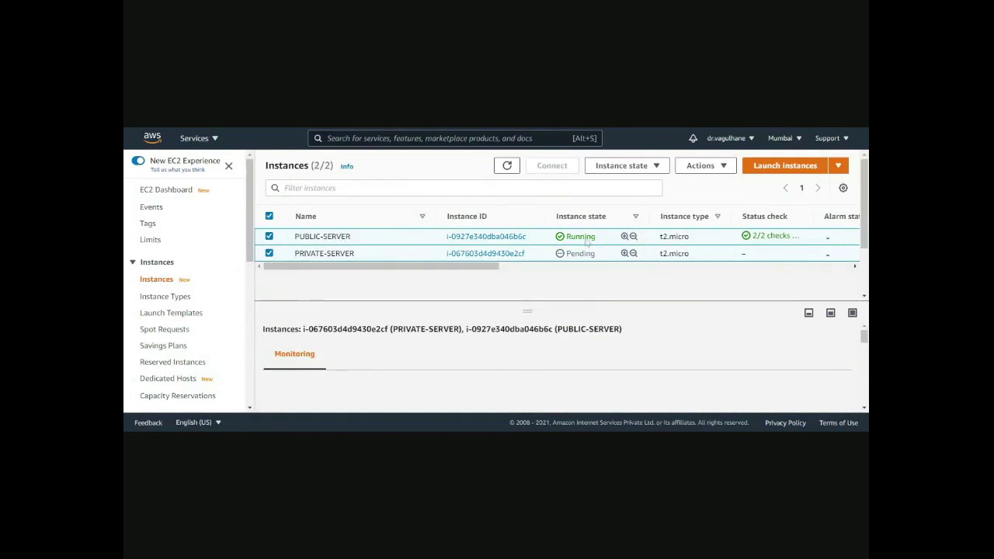
left_click(777, 246)
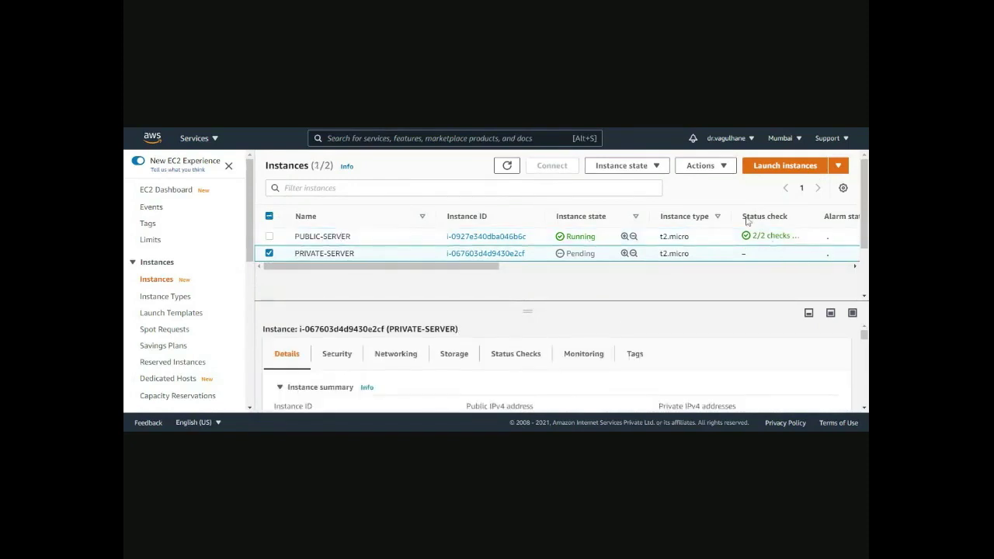
left_click_drag(752, 235, 792, 235)
left_click(288, 240)
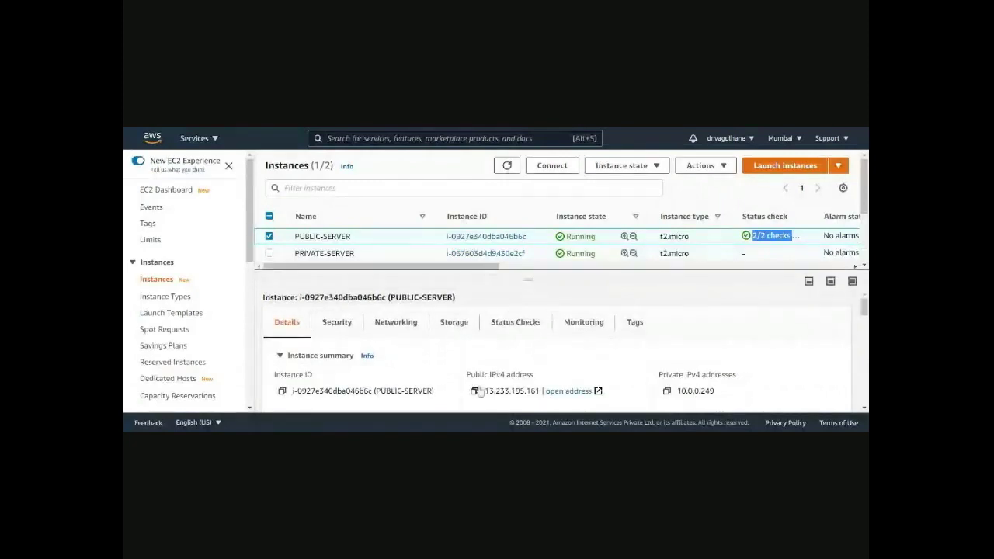
Step: Copy PUBLIC-SERVER's public IPv4 address and record it in Notepad as "PUBLIC SERVER PUBLIC IP->13.233.195.161"
left_click_drag(466, 374, 540, 378)
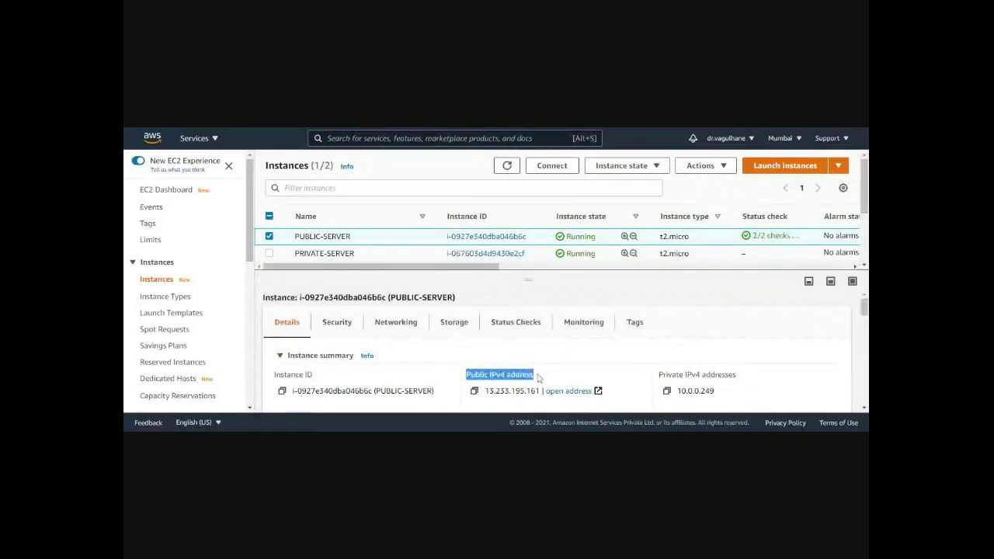
left_click(475, 391)
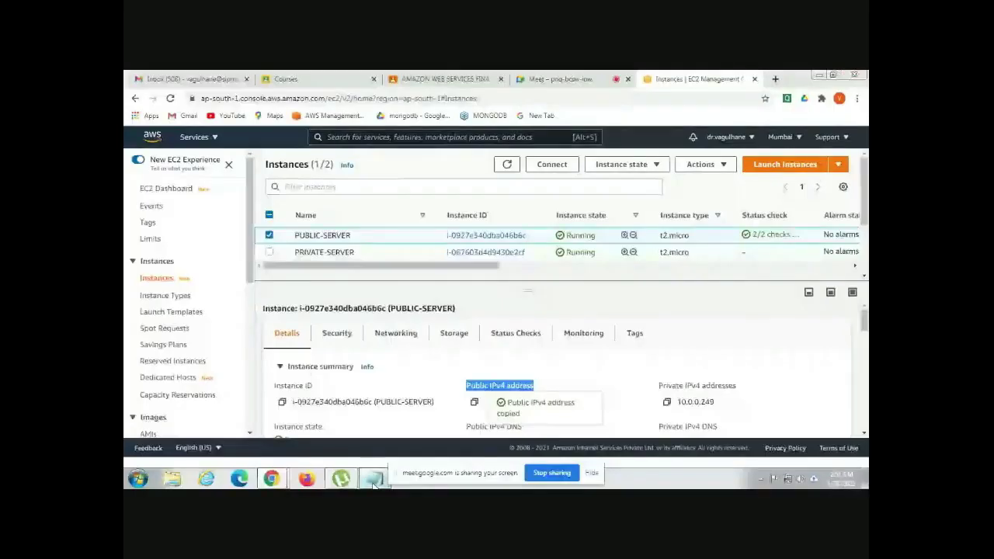
key("alt+Tab")
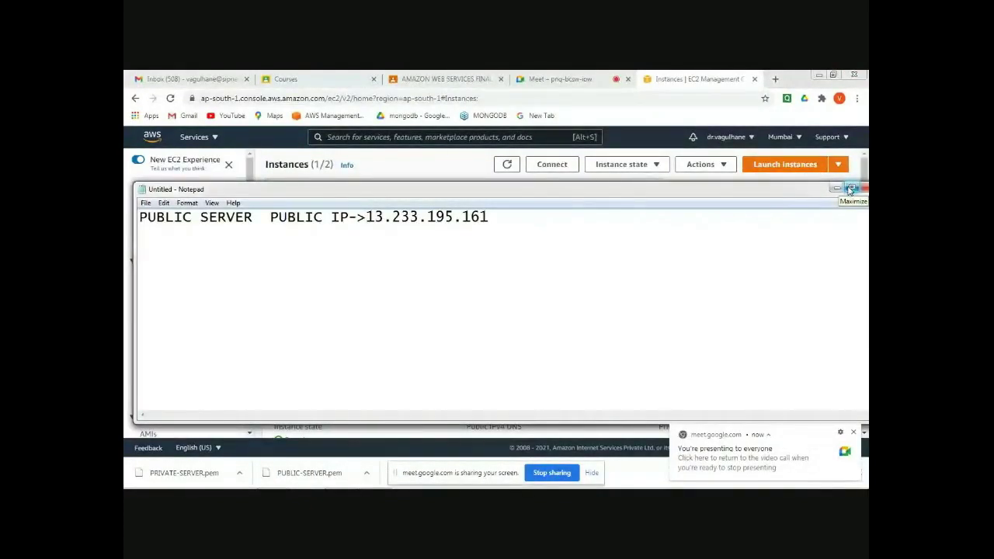
Step: Narrow the Notepad window and place it below the instance list so that the list stays readable
left_click(852, 189)
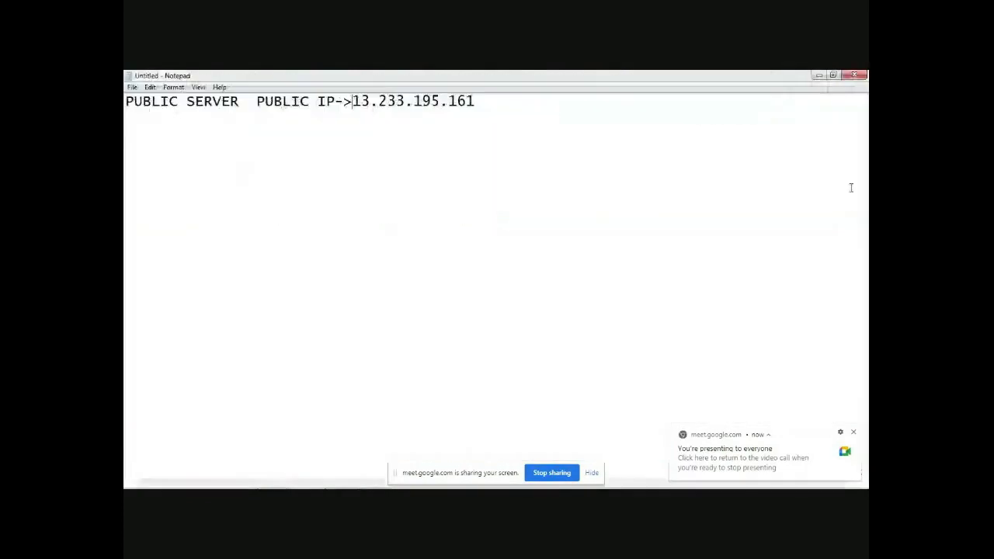
left_click(832, 75)
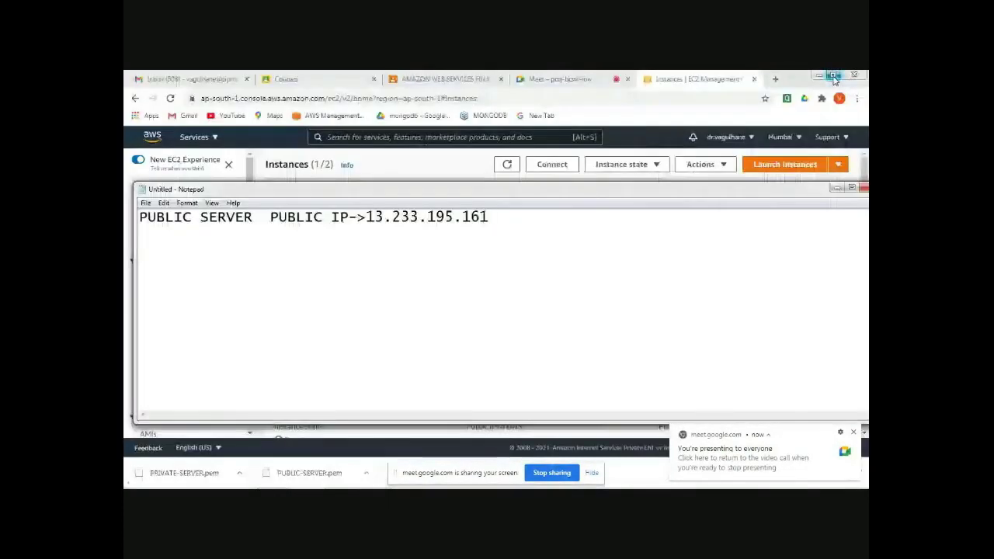
left_click_drag(135, 270, 328, 269)
left_click_drag(423, 191, 345, 299)
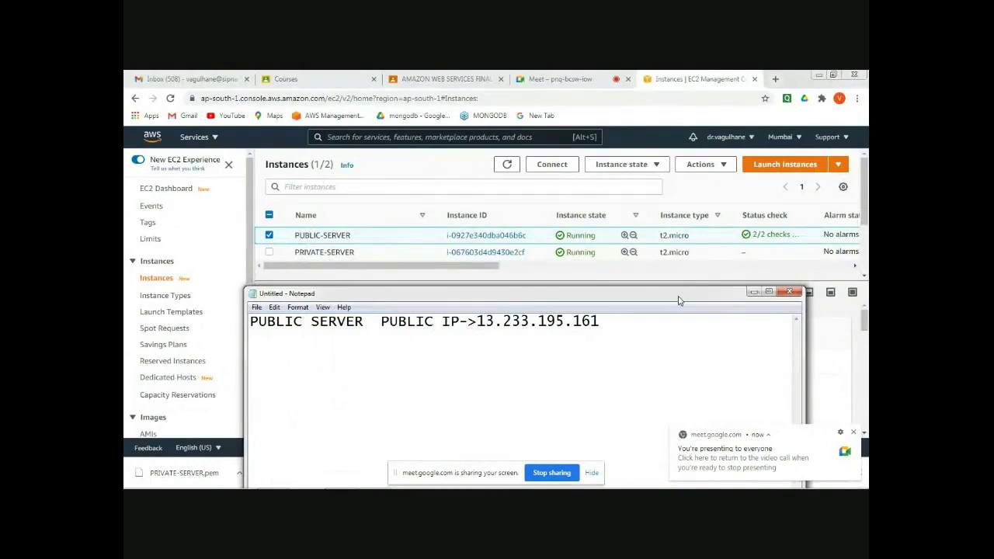
Step: Switch back to the EC2 console and examine PUBLIC-SERVER's instance details and networking details for its IP addresses
left_click(858, 320)
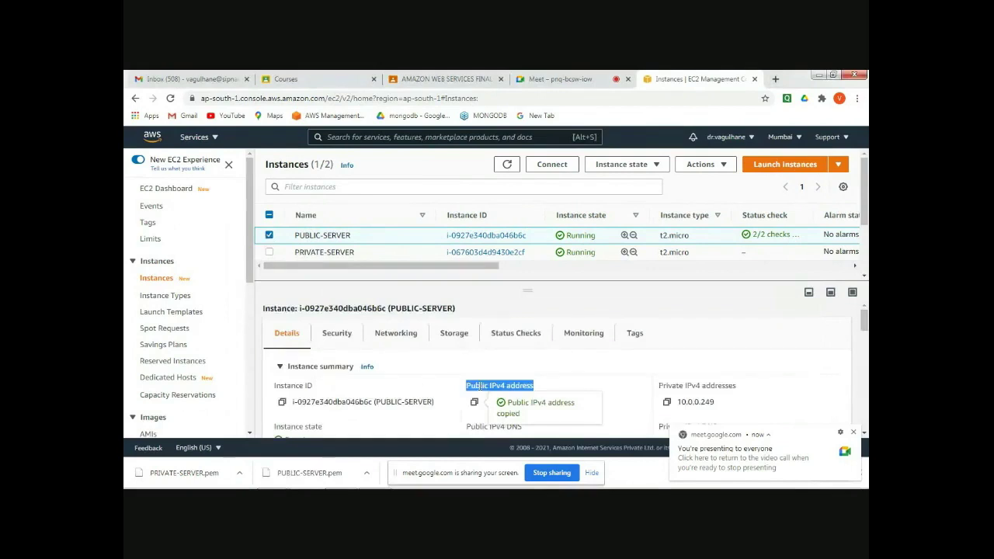
left_click(543, 379)
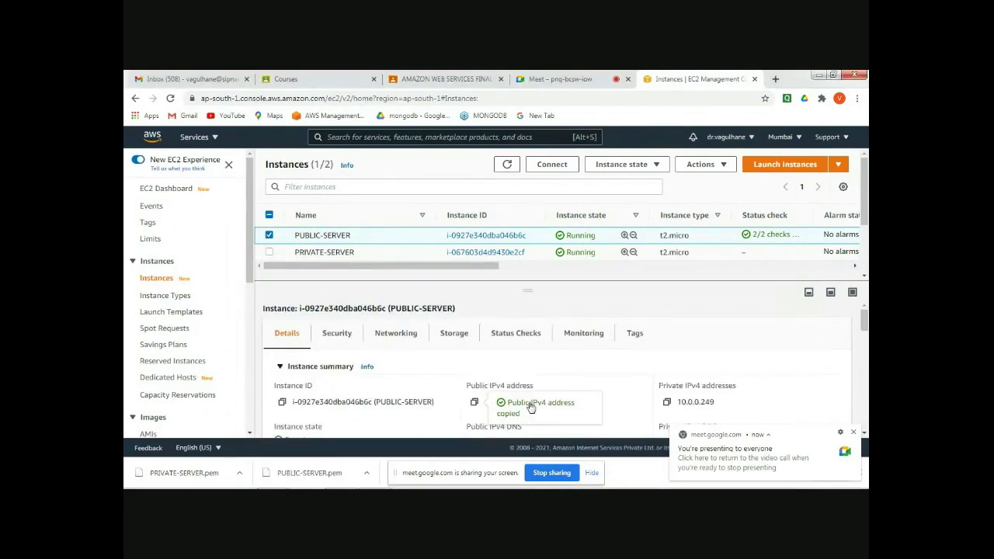
left_click(320, 366)
scroll(370, 351, "down", 1)
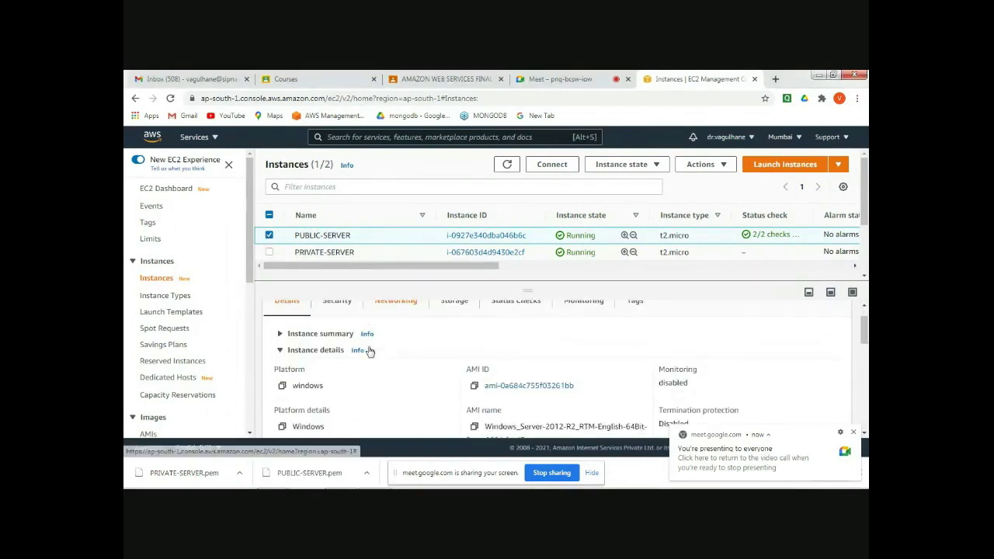
scroll(370, 351, "down", 2)
scroll(451, 351, "up", 4)
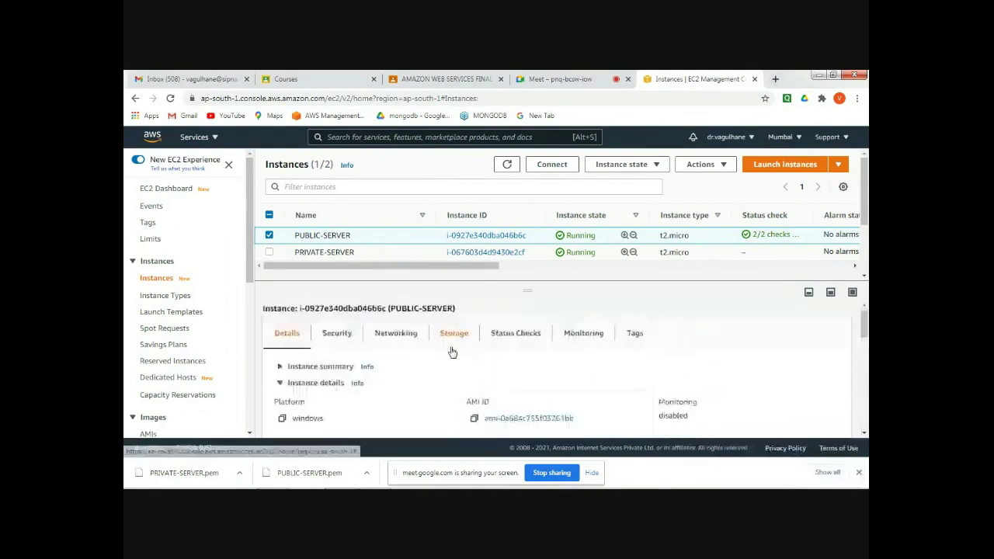
left_click(392, 341)
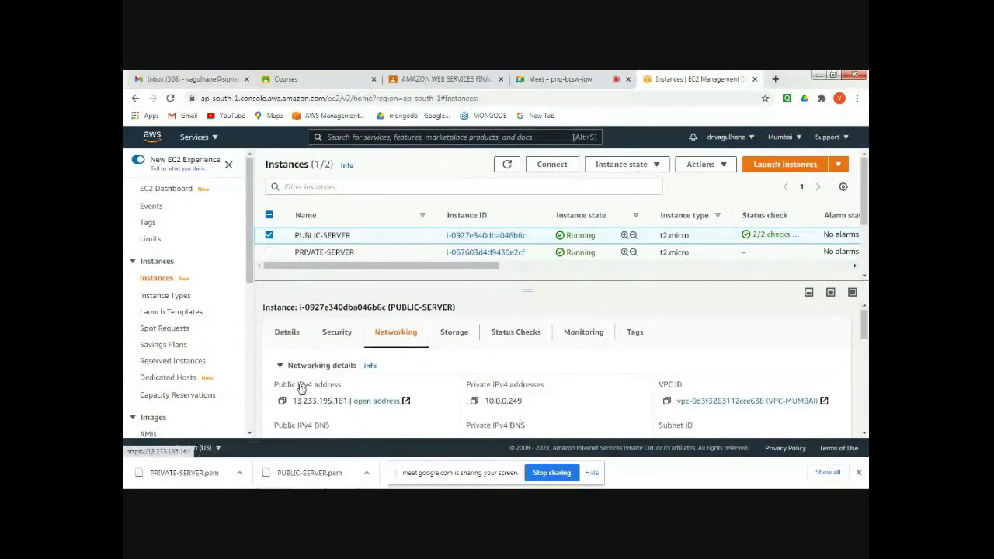
scroll(302, 389, "down", 1)
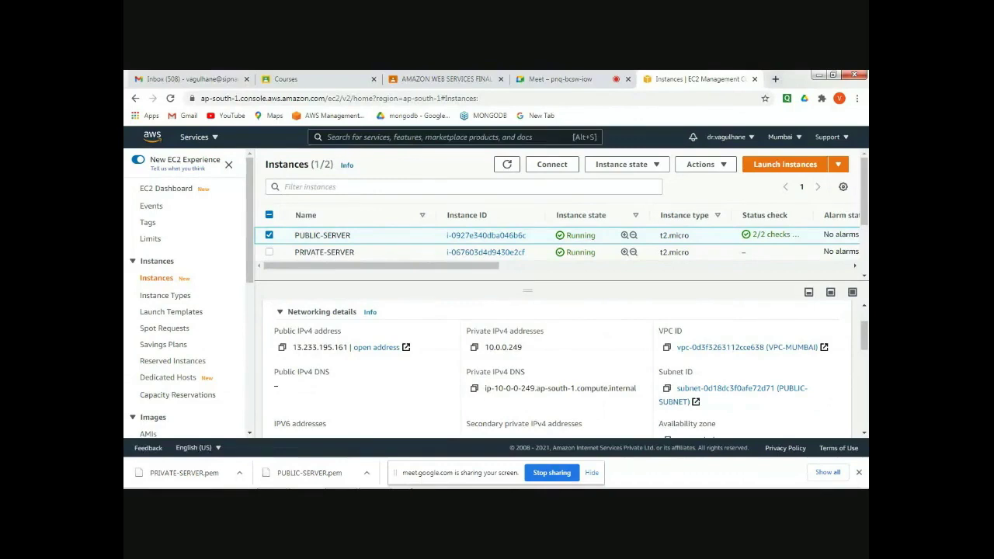
Step: Switch to Notepad and add the label "PRIVATE IP->" on the second line, aligned beneath "PUBLIC IP"
key("alt+Tab")
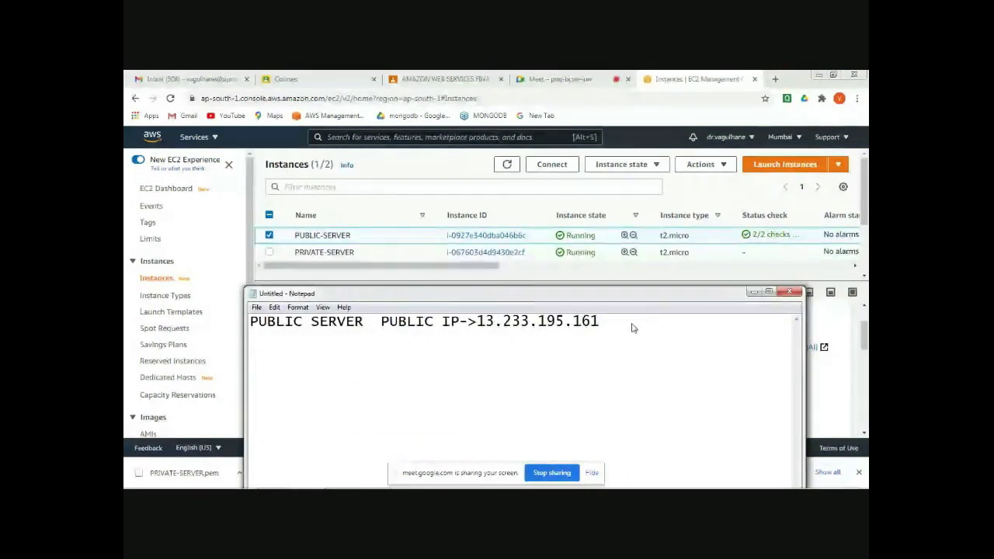
key("BackSpace")
key("BackSpace")
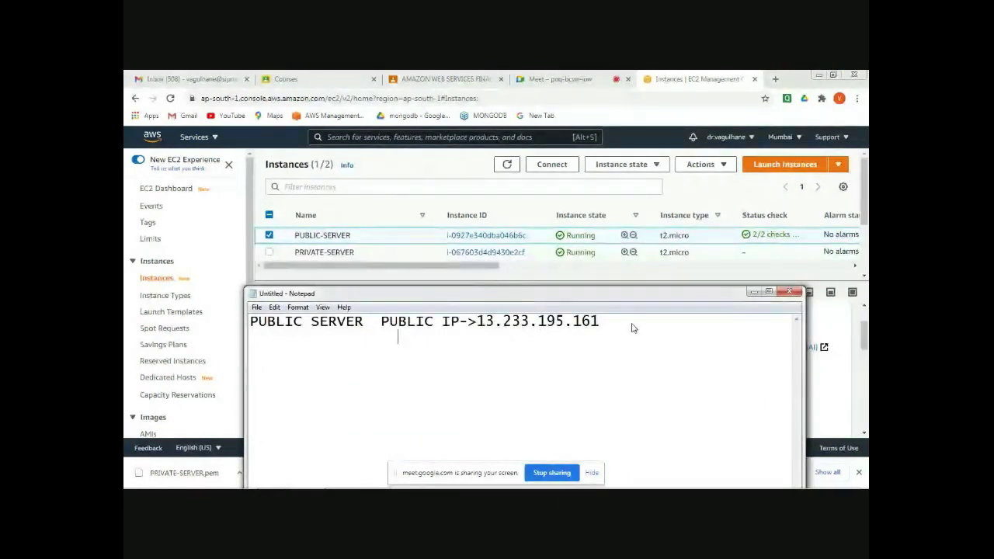
key("BackSpace")
type("PRIVA")
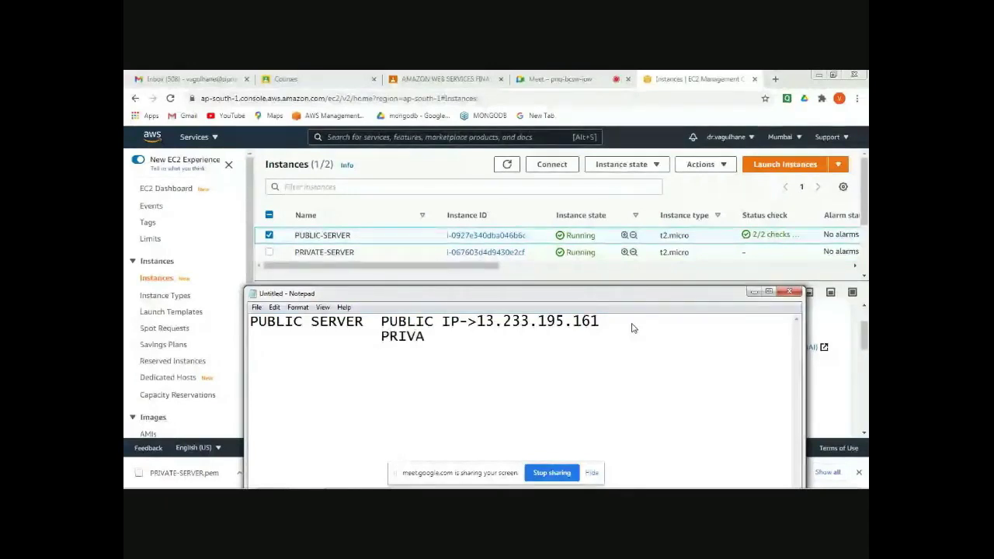
type("TE ")
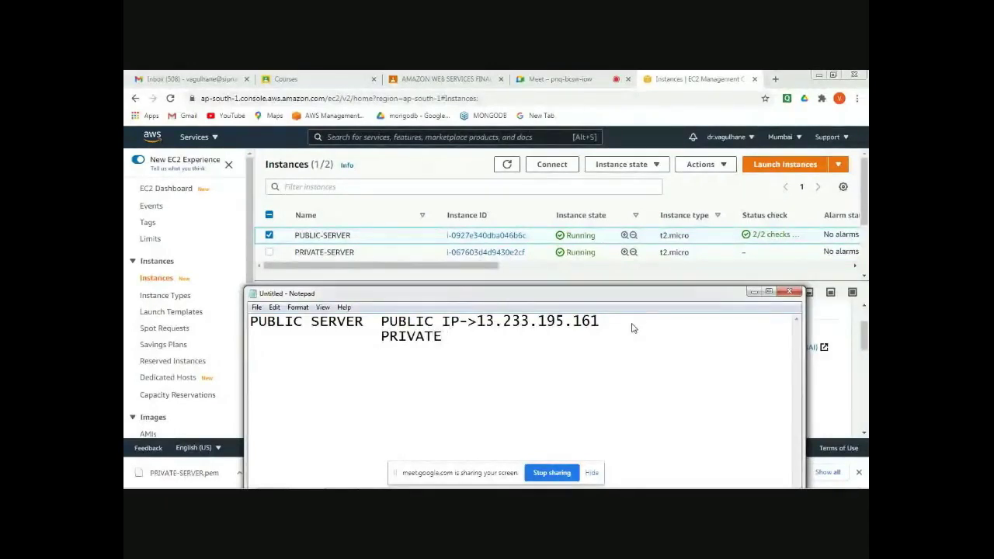
type("IP--")
key("BackSpace")
type(">")
Step: Copy PUBLIC-SERVER's private IPv4 address from the EC2 console and record it in Notepad as "PRIVATE IP->10.0.0.249"
left_click(753, 198)
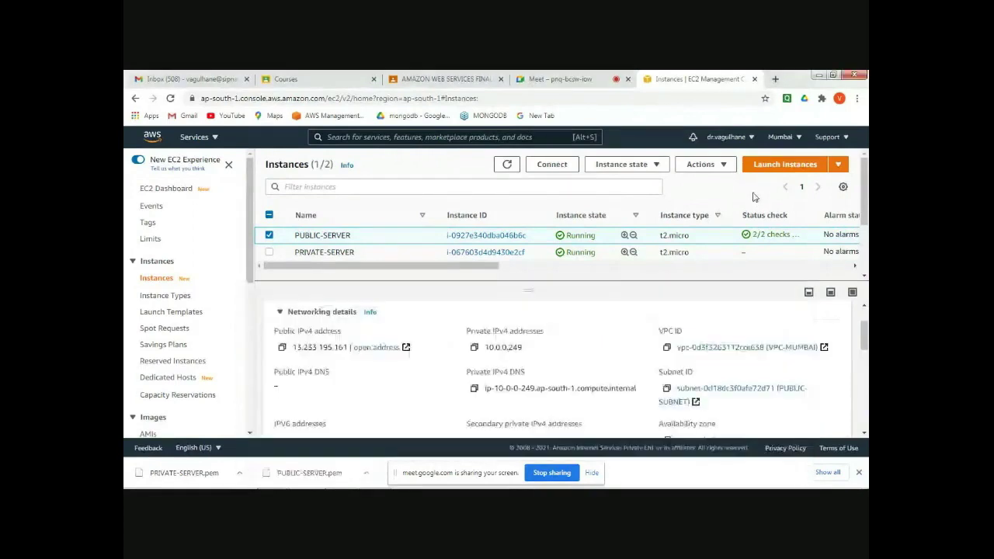
left_click(474, 348)
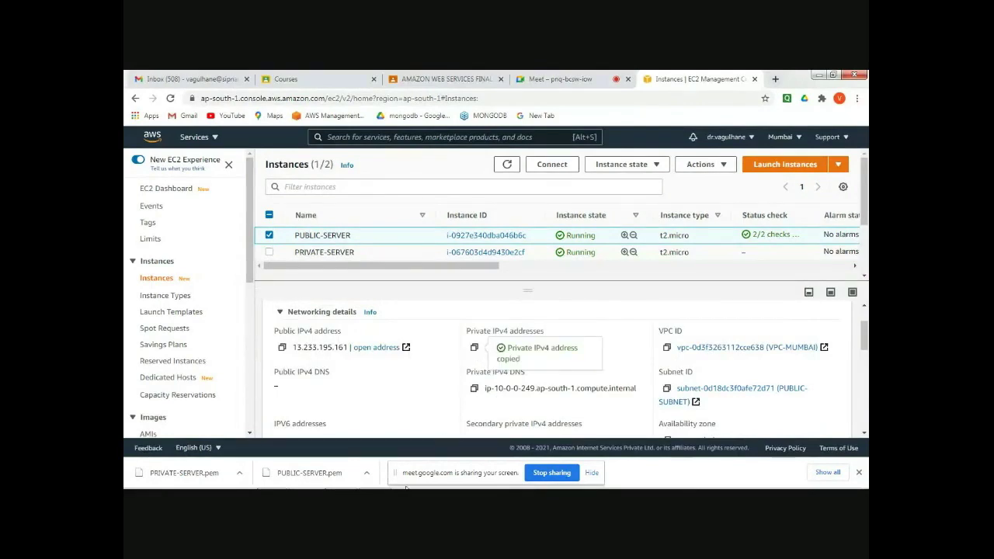
key("alt+Tab")
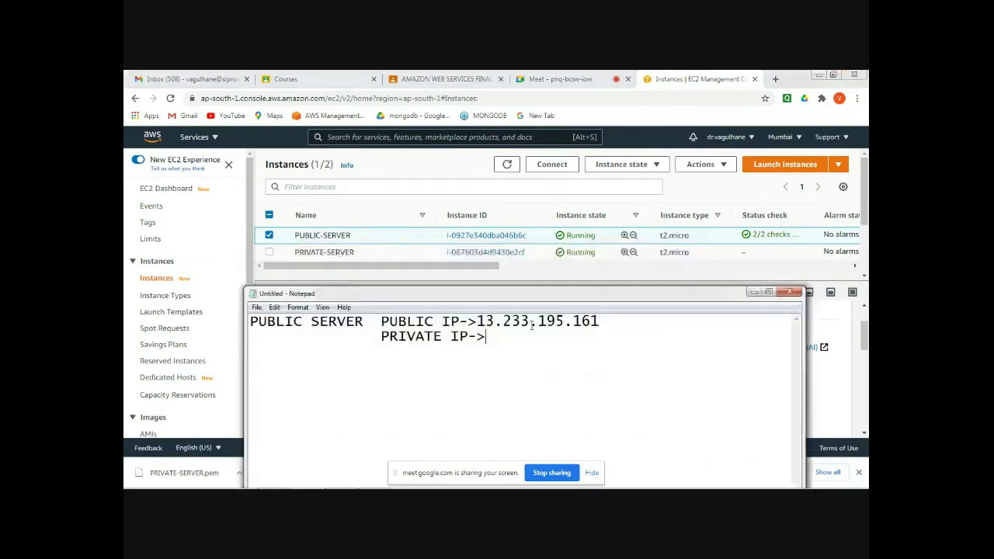
key("ctrl+v")
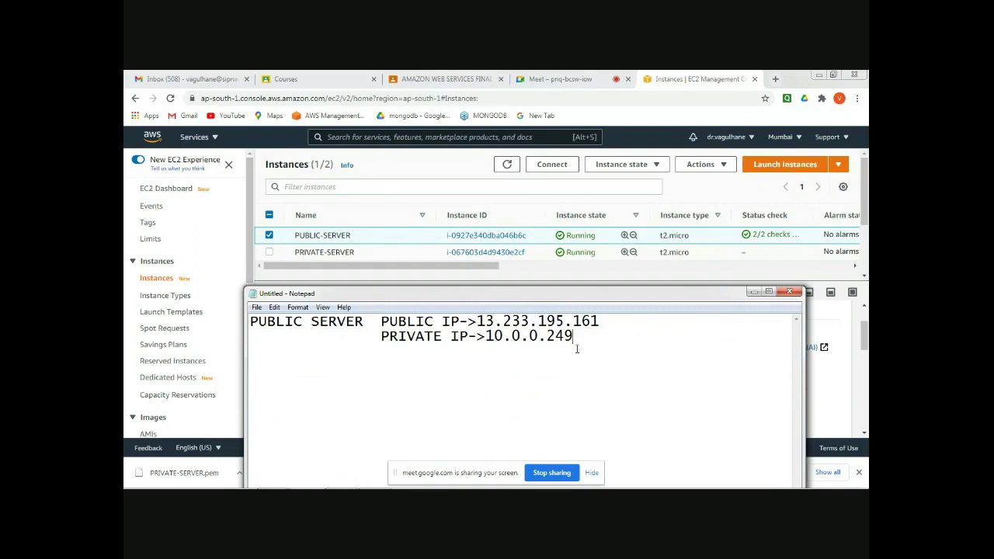
left_click_drag(548, 337, 575, 338)
Step: Add the label "PRIVATE SERVER PRIVATE IP->" to the notes, one blank line below the public server's entry
left_click(591, 338)
key("Return")
type("PRIVATE")
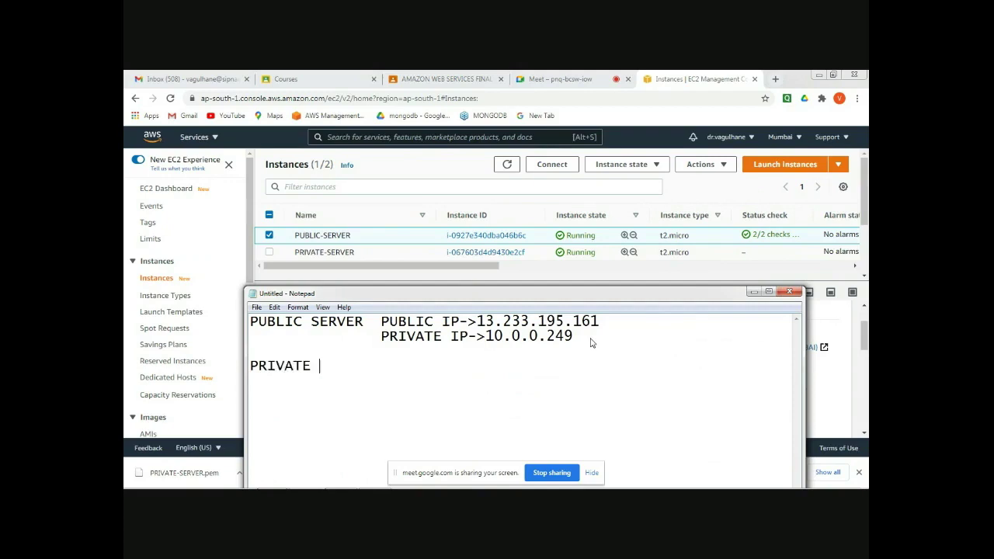
type(" SERVER  P")
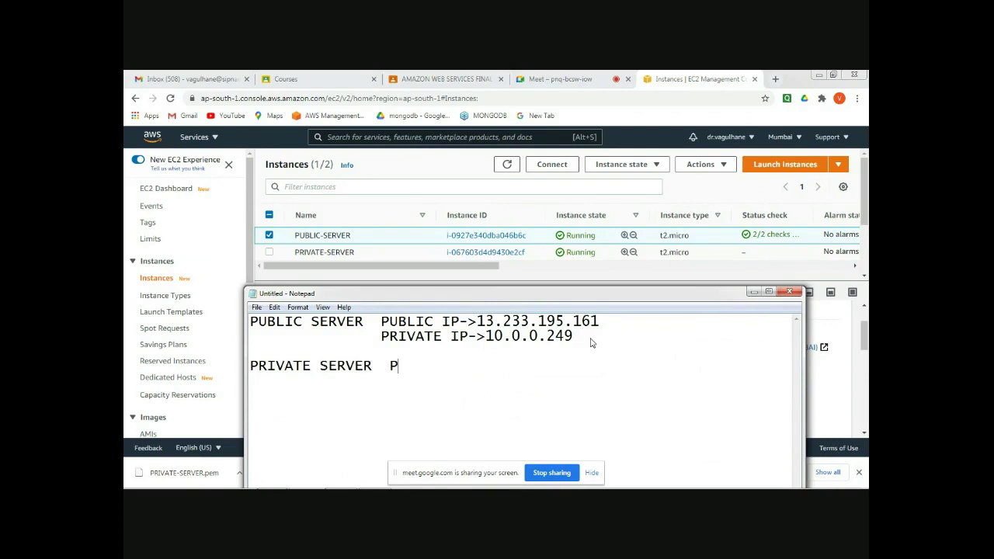
type("RIVATE IP-")
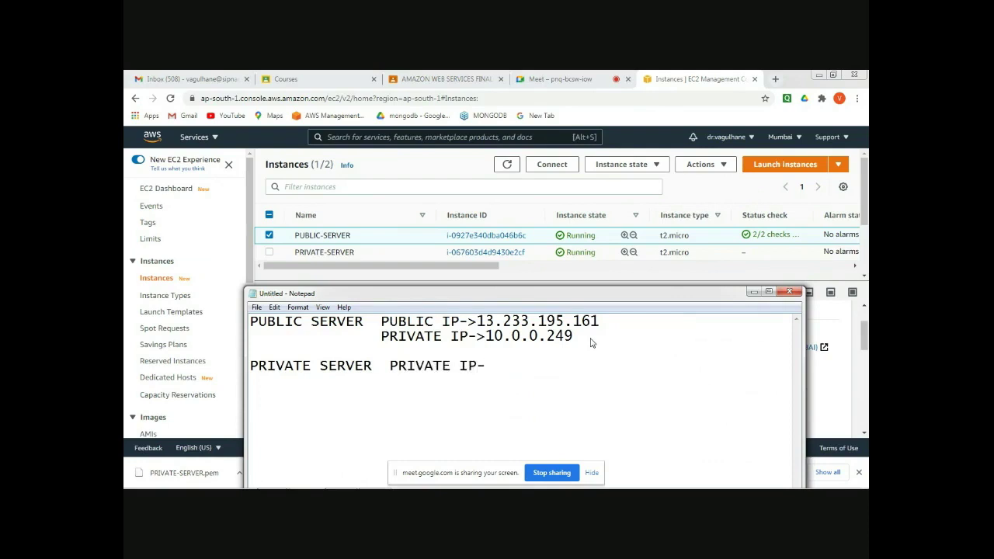
type(">")
Step: Switch back to the EC2 console, reload the instance list and select only PRIVATE-SERVER
left_click(399, 166)
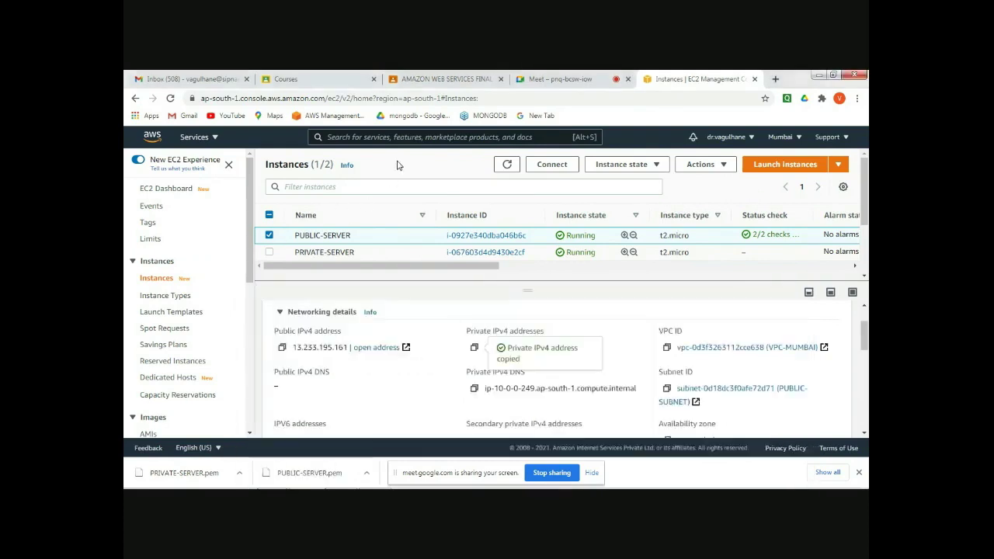
left_click(269, 235)
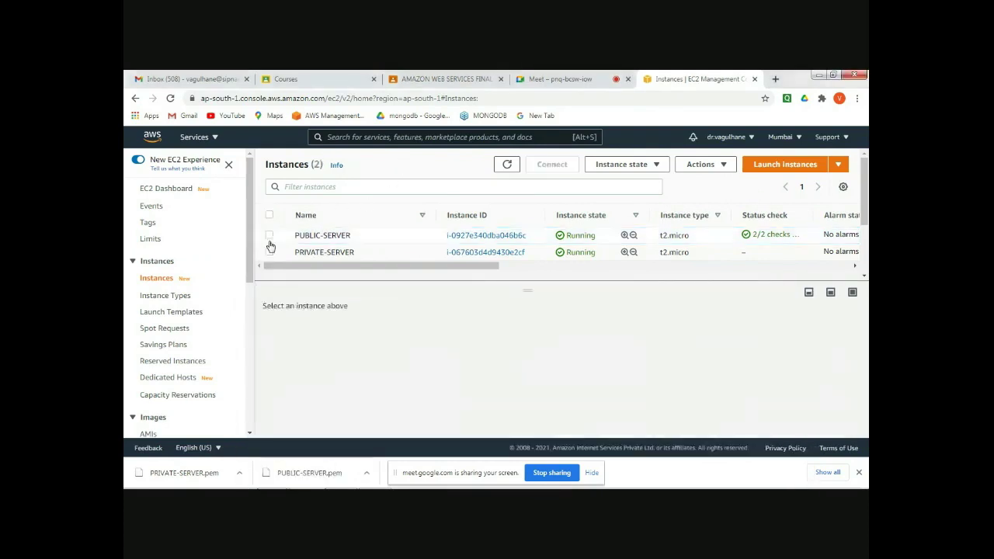
left_click(172, 98)
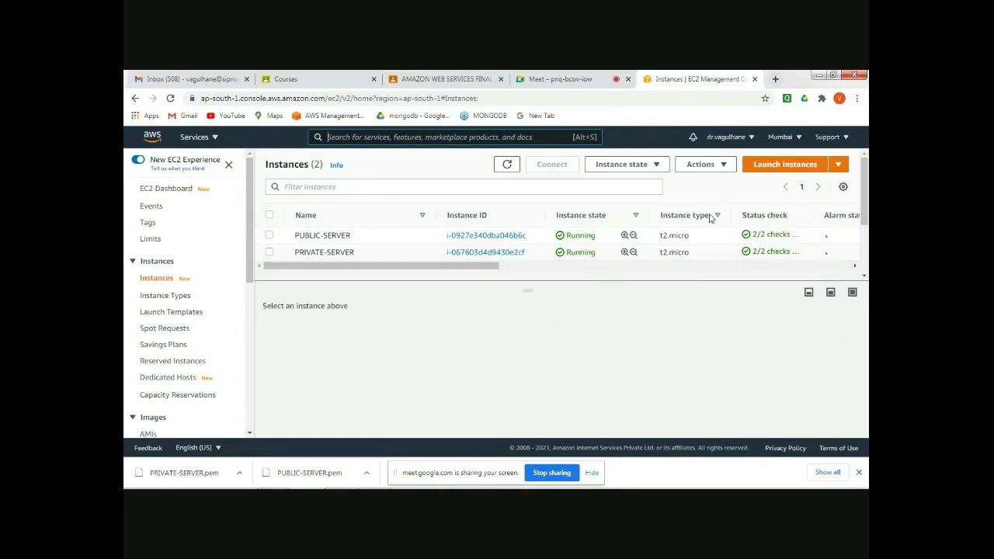
left_click(269, 254)
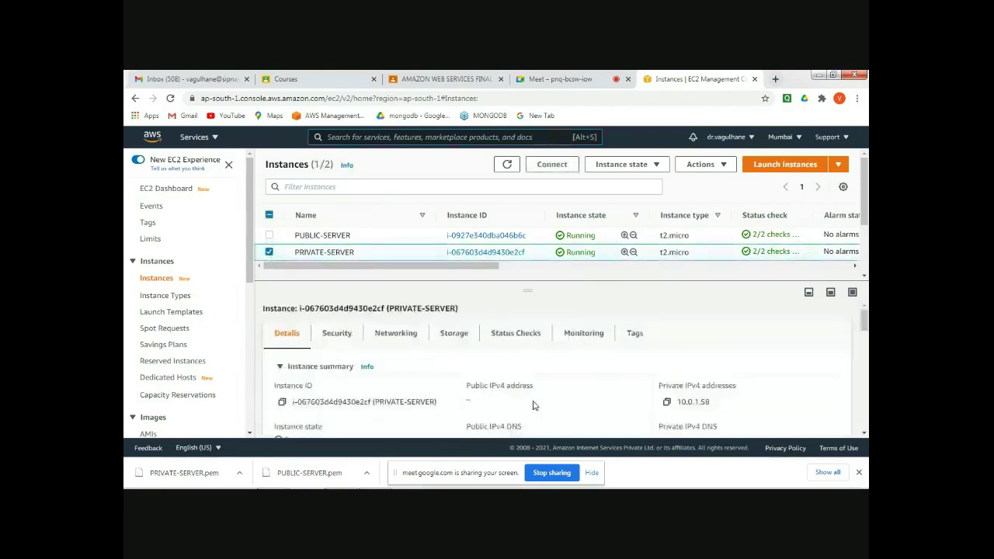
Step: Examine the public and private IPv4 address fields in PRIVATE-SERVER's instance summary
scroll(532, 405, "down", 1)
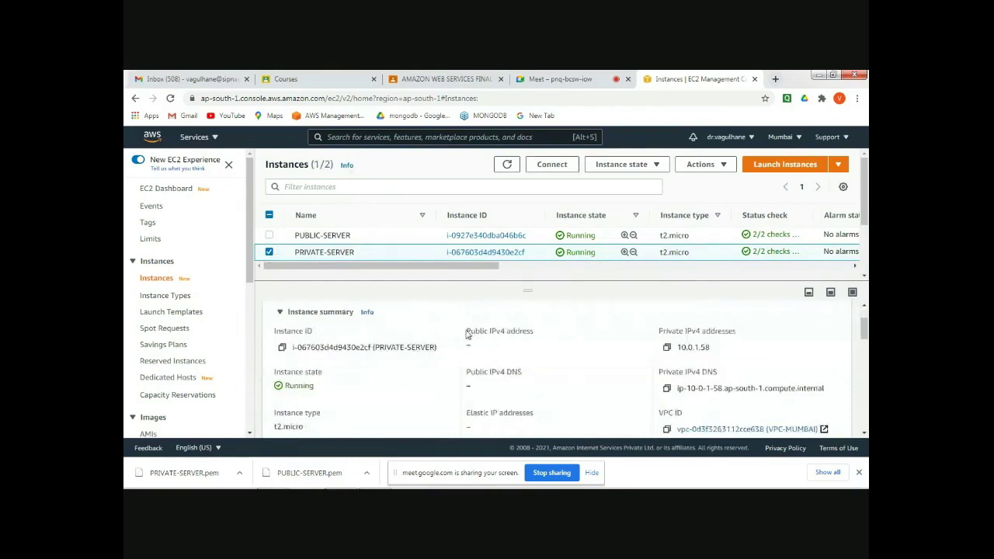
left_click_drag(466, 333, 532, 345)
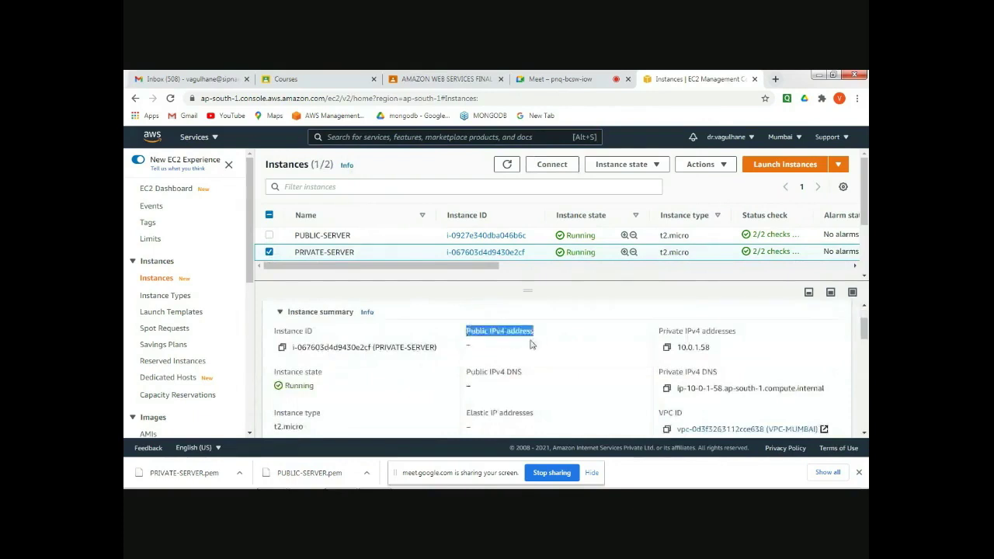
double_click(472, 350)
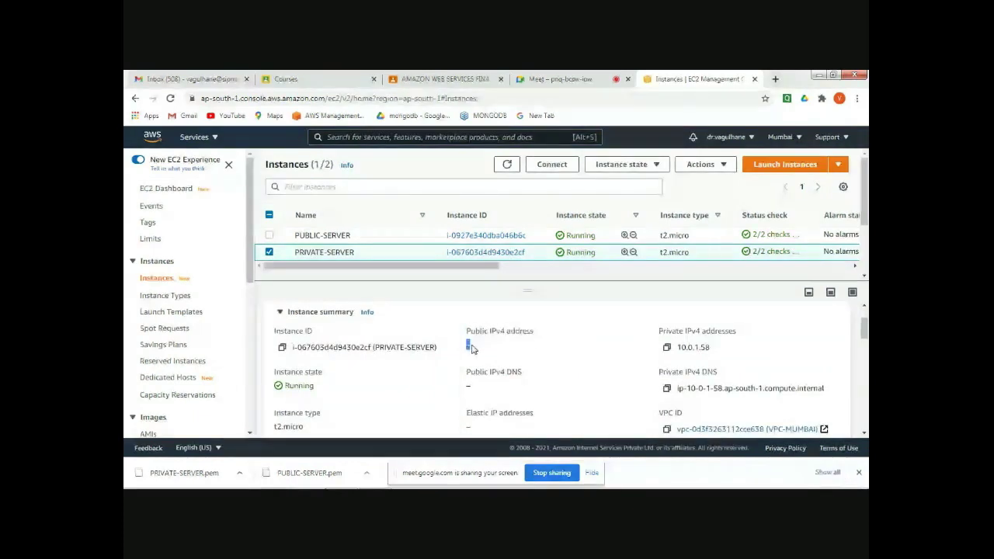
left_click_drag(466, 332, 535, 335)
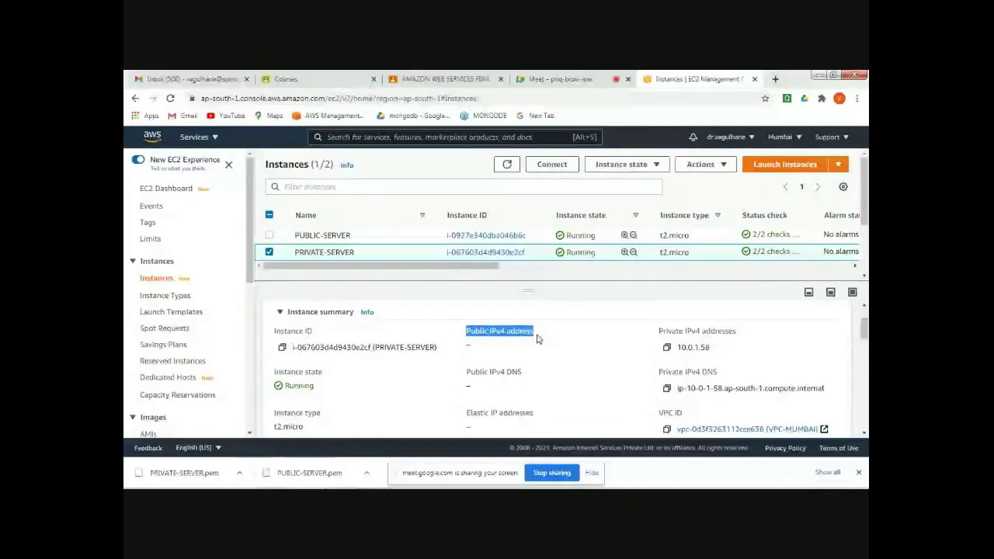
double_click(468, 347)
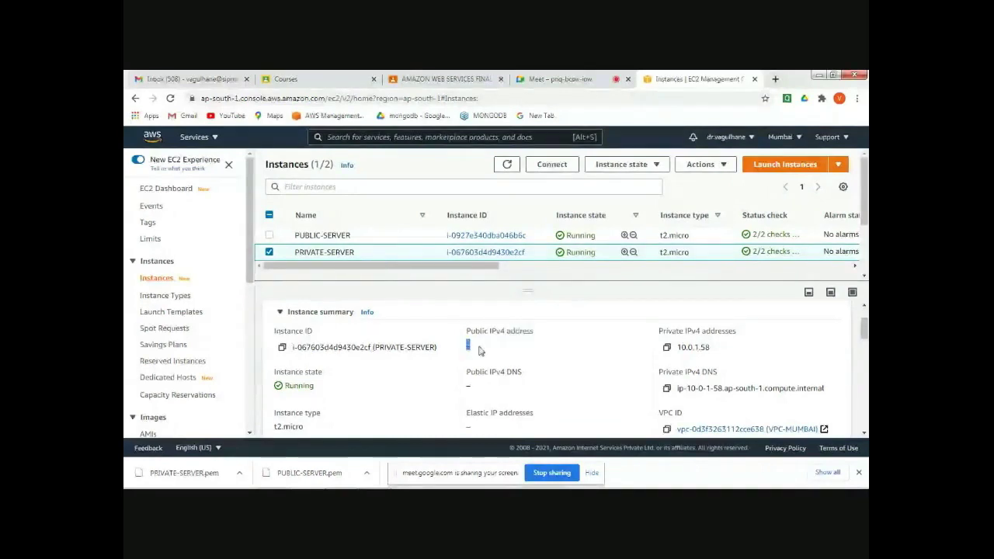
left_click(666, 347)
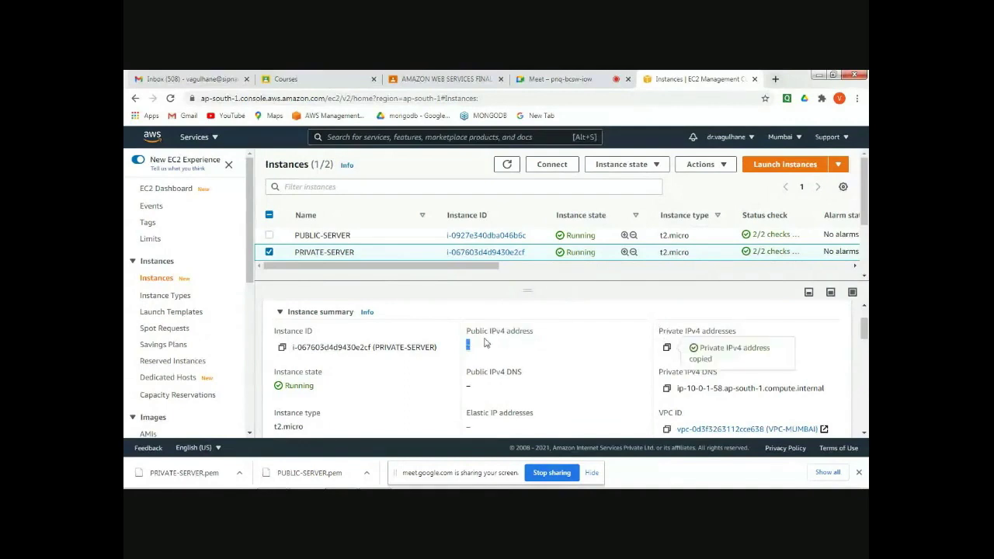
left_click_drag(467, 332, 541, 333)
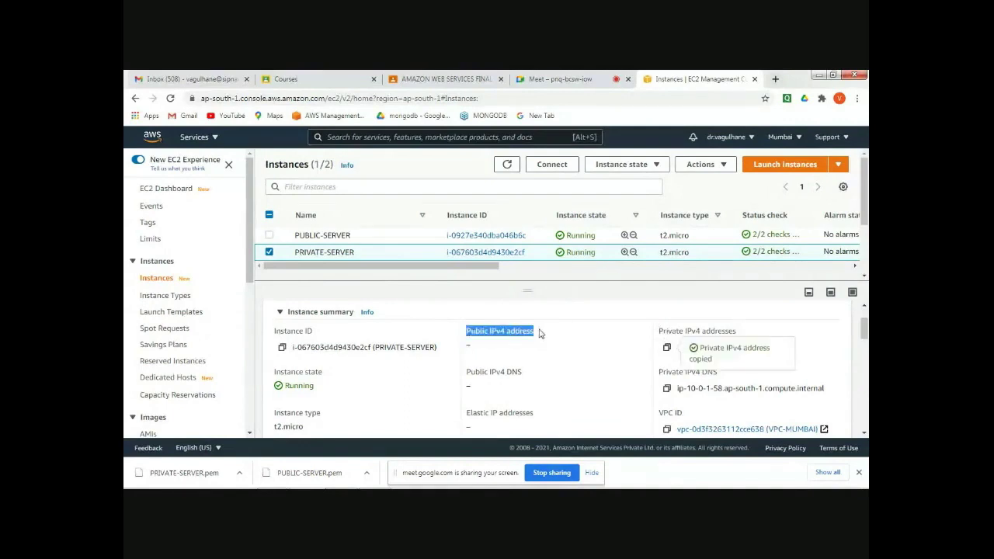
double_click(470, 348)
left_click_drag(659, 331, 738, 338)
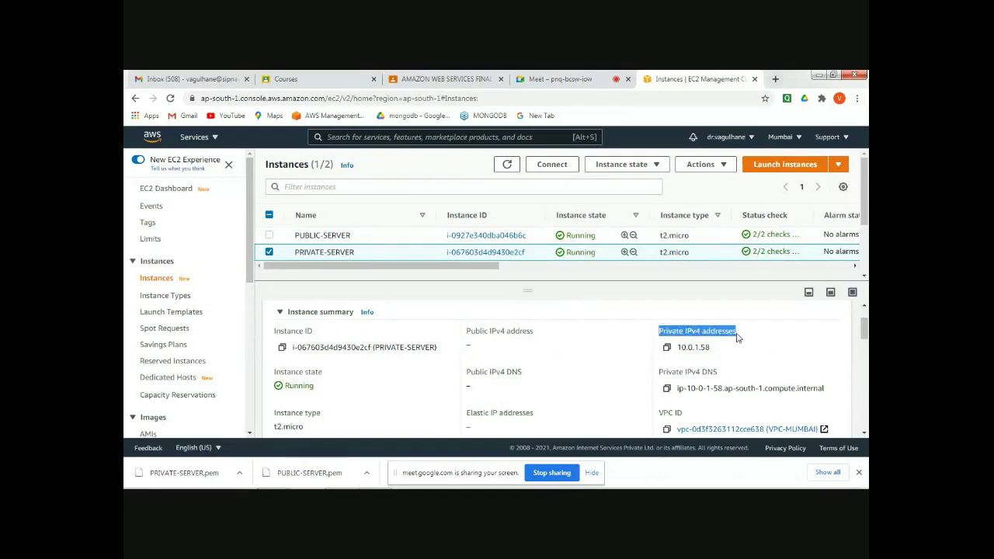
Step: Copy PRIVATE-SERVER's private IPv4 address and record it in Notepad as "PRIVATE SERVER PRIVATE IP->10.0.1.58"
left_click(667, 347)
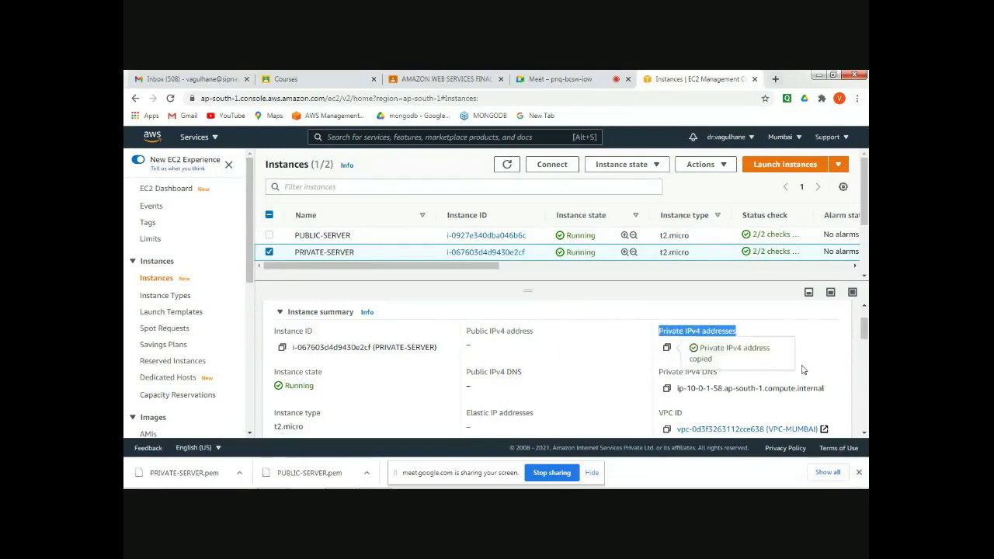
left_click(374, 479)
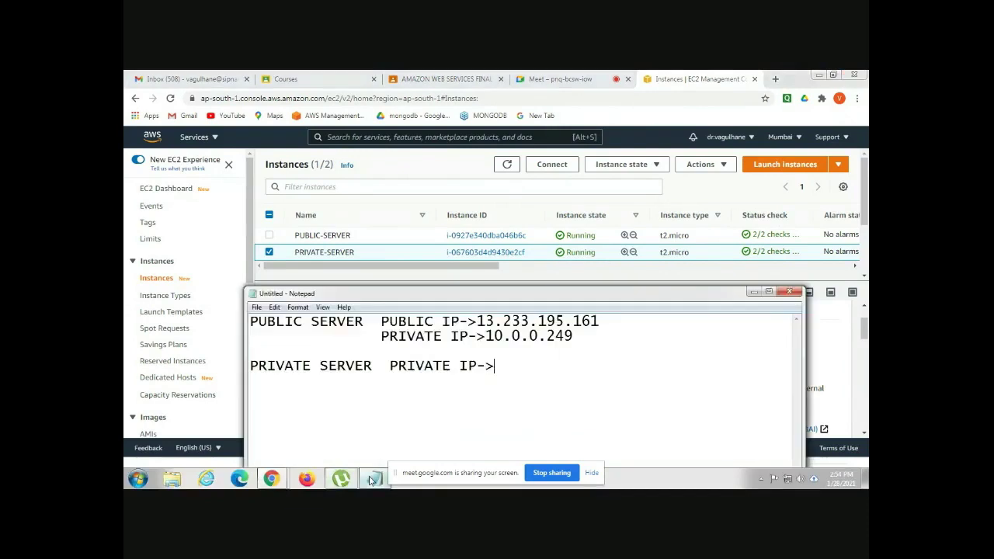
key("ctrl+v")
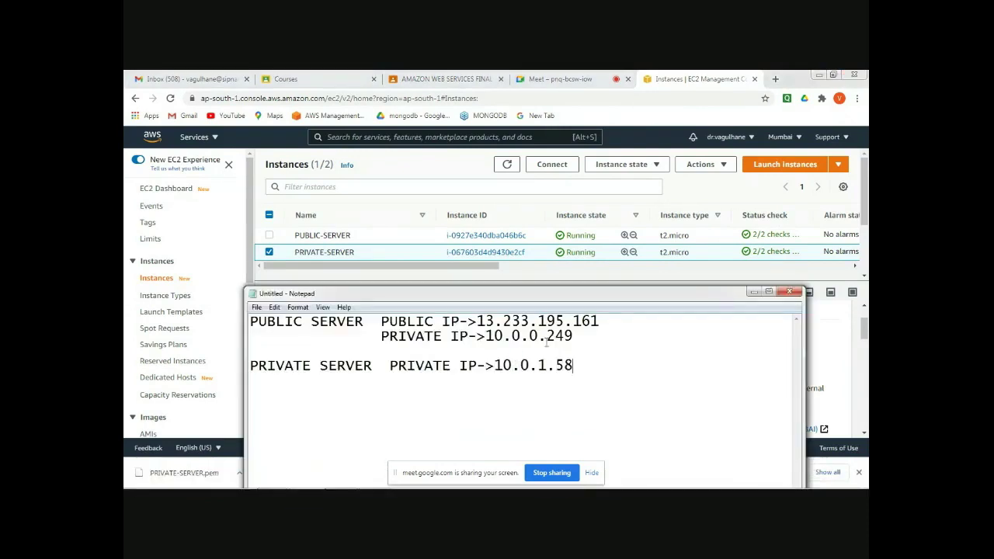
Step: Insert the command "ping 10.0.1.58 -t" between the two server entries, reusing the private server's recorded address
left_click(592, 339)
key("Return")
key("Return")
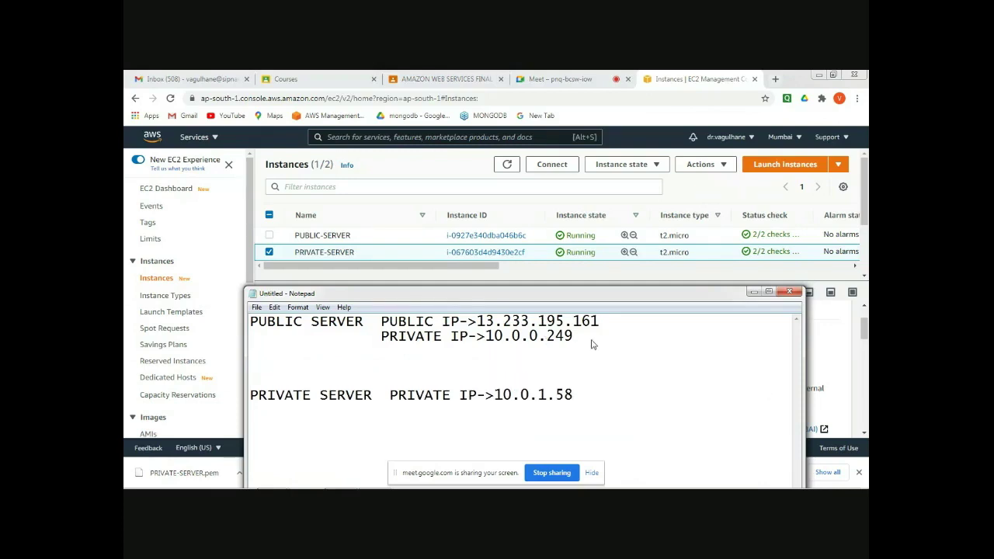
type("ping")
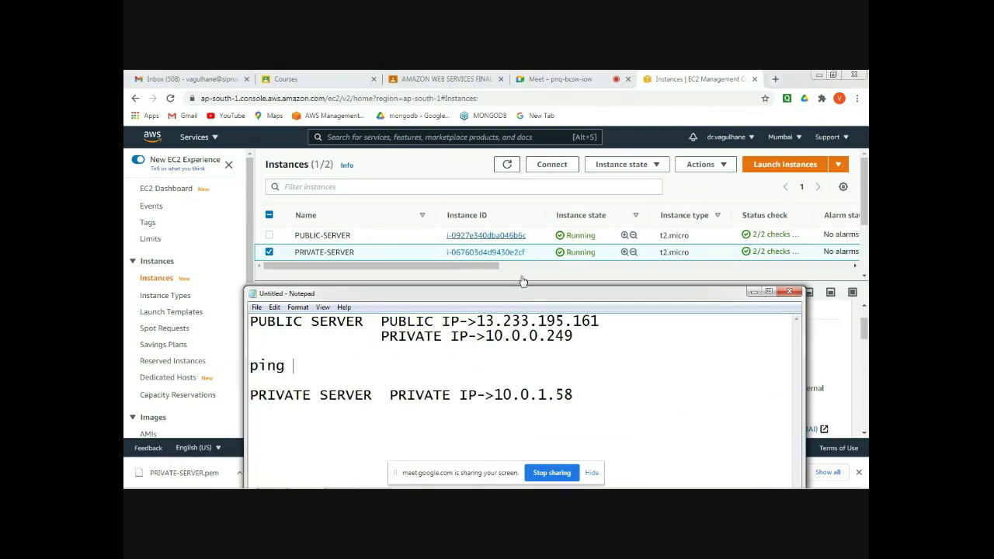
left_click(495, 396)
left_click_drag(495, 396, 576, 396)
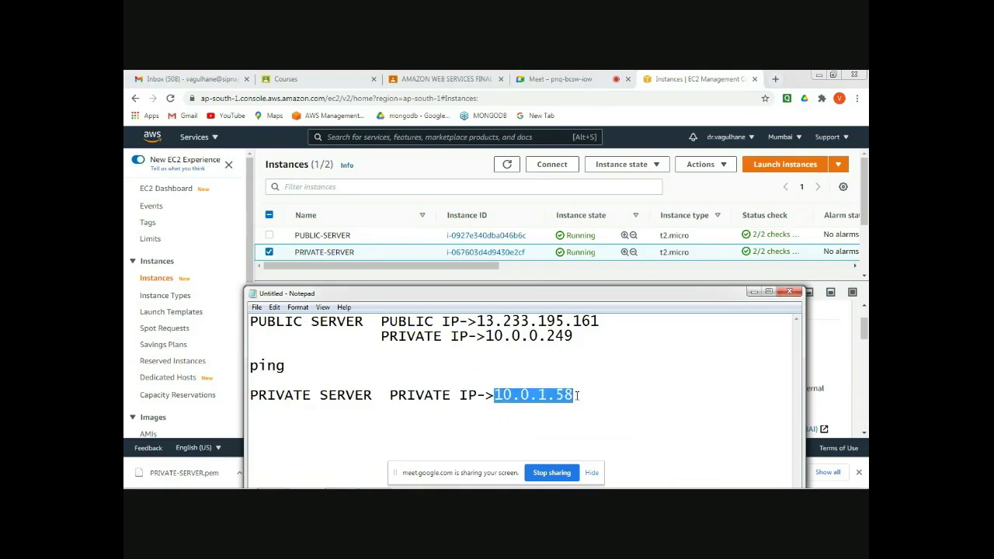
left_click(353, 369)
key("ctrl+v")
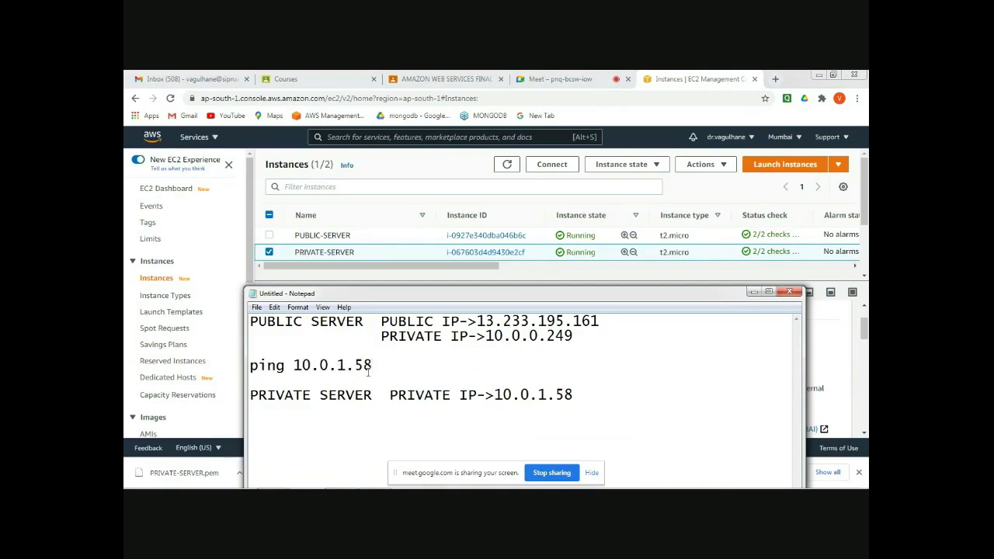
type("-t")
Step: Switch back to the EC2 console and download the remote desktop file for PUBLIC-SERVER from its RDP client connection options
left_click(704, 121)
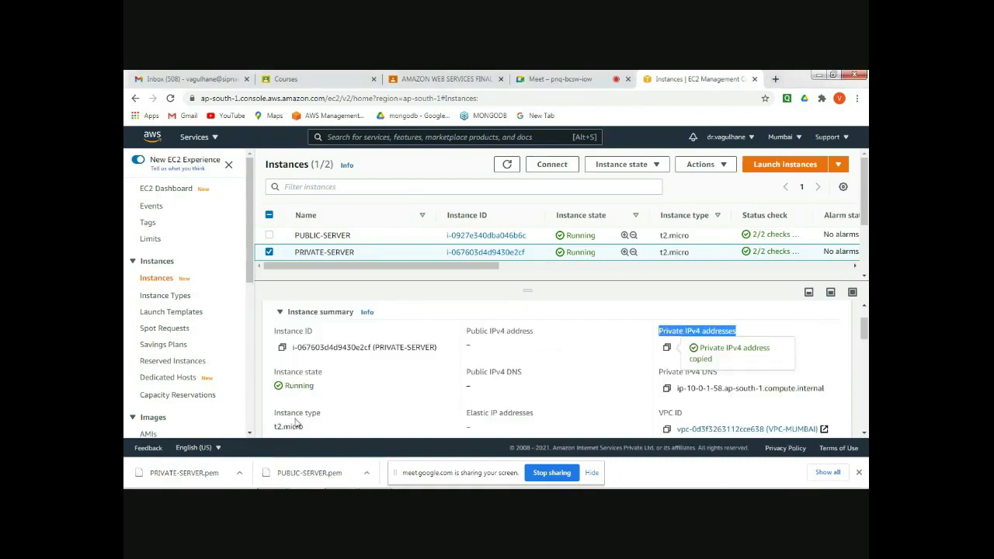
left_click(269, 254)
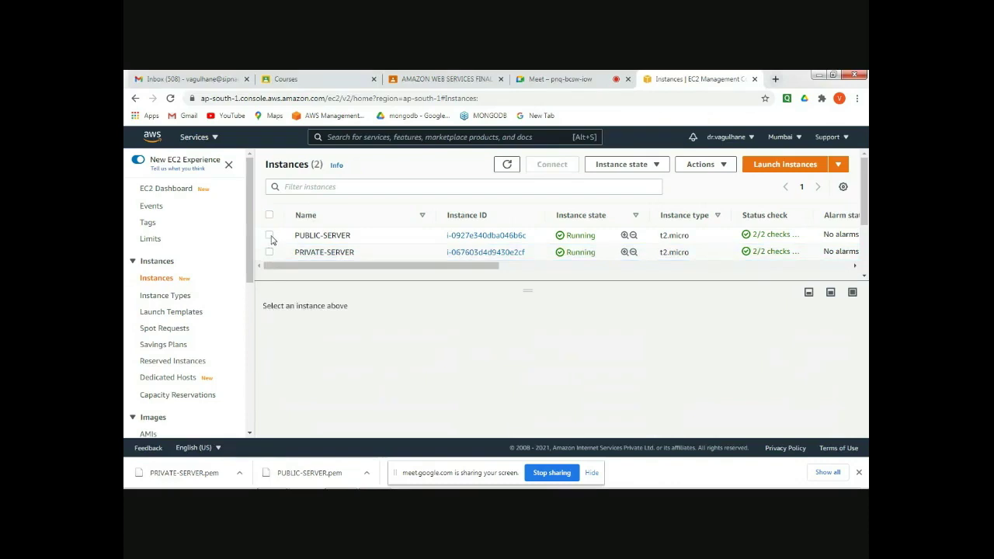
left_click(270, 235)
left_click(547, 168)
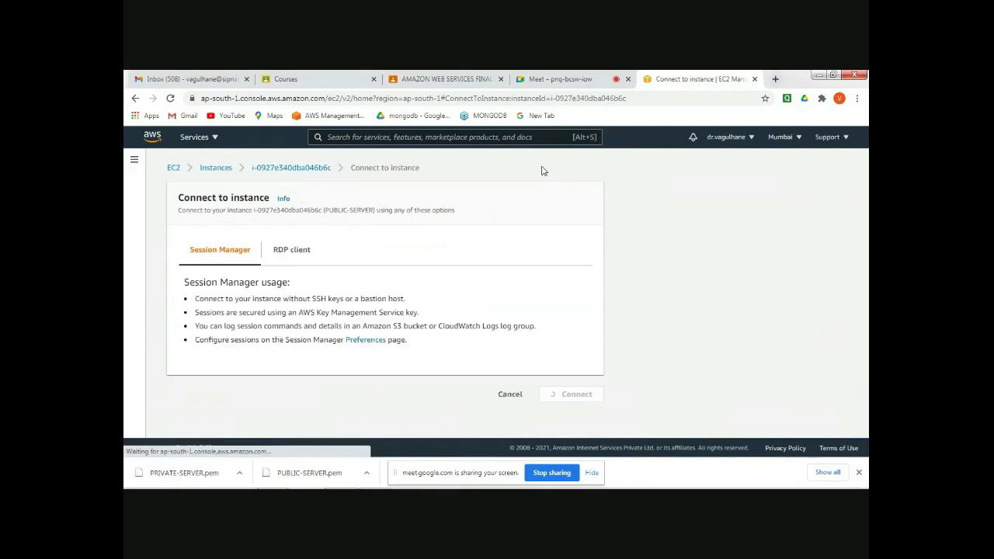
left_click(291, 252)
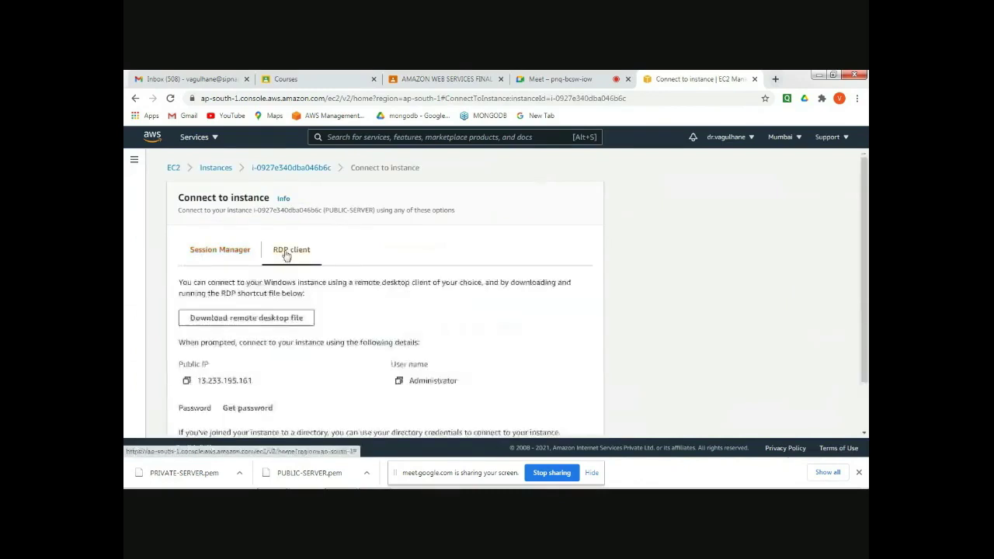
left_click(250, 318)
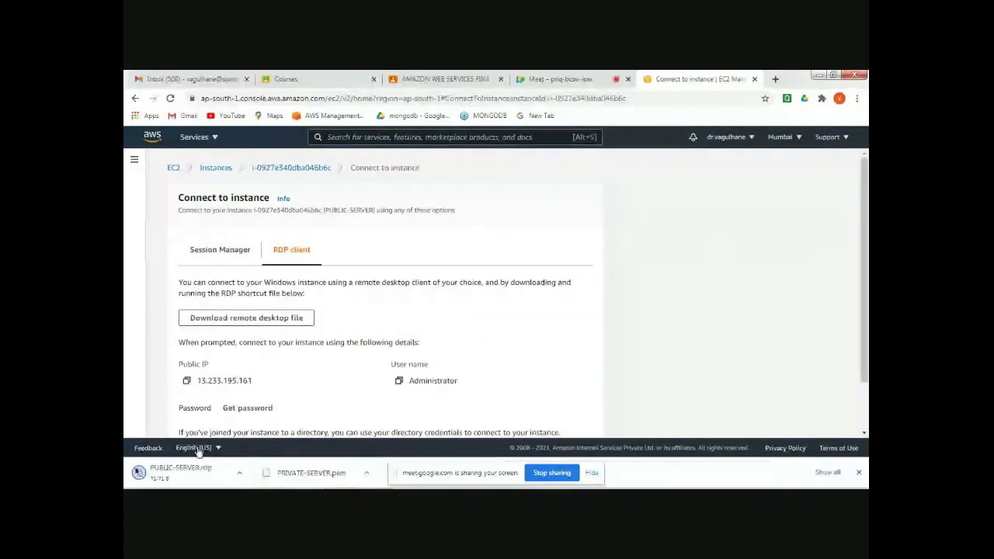
Step: Start the remote connection from the downloaded PUBLIC-SERVER.rdp file and move the credentials prompt clear of the instance connection details
left_click(191, 471)
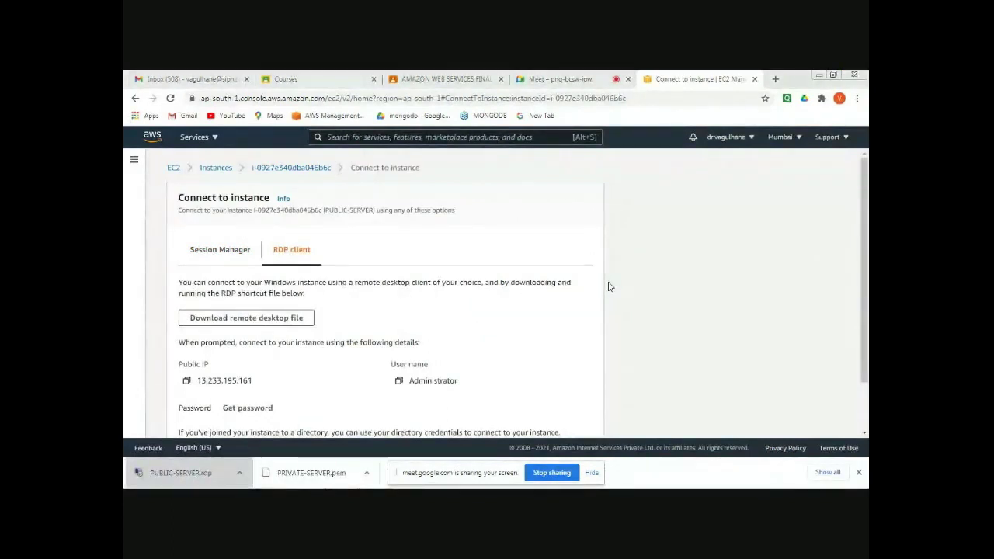
left_click(556, 344)
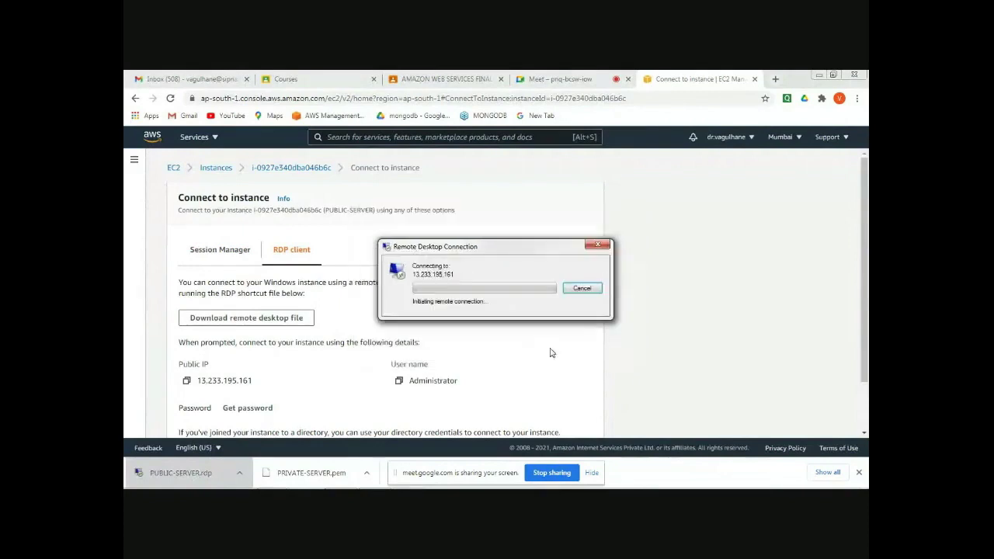
left_click_drag(500, 184, 619, 167)
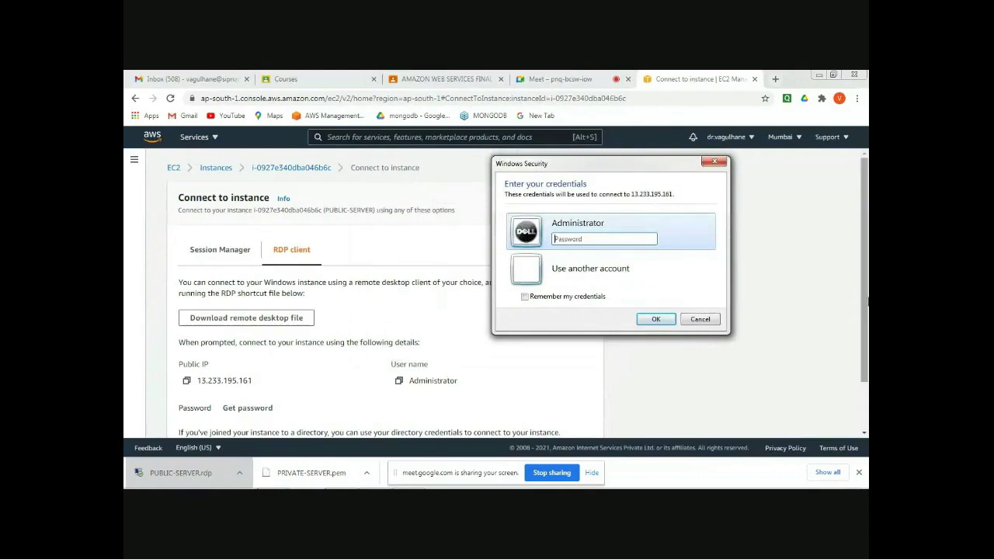
Step: Request PUBLIC-SERVER's Windows password and load the PUBLIC-SERVER.pem key pair file from Downloads
left_click_drag(867, 318, 867, 396)
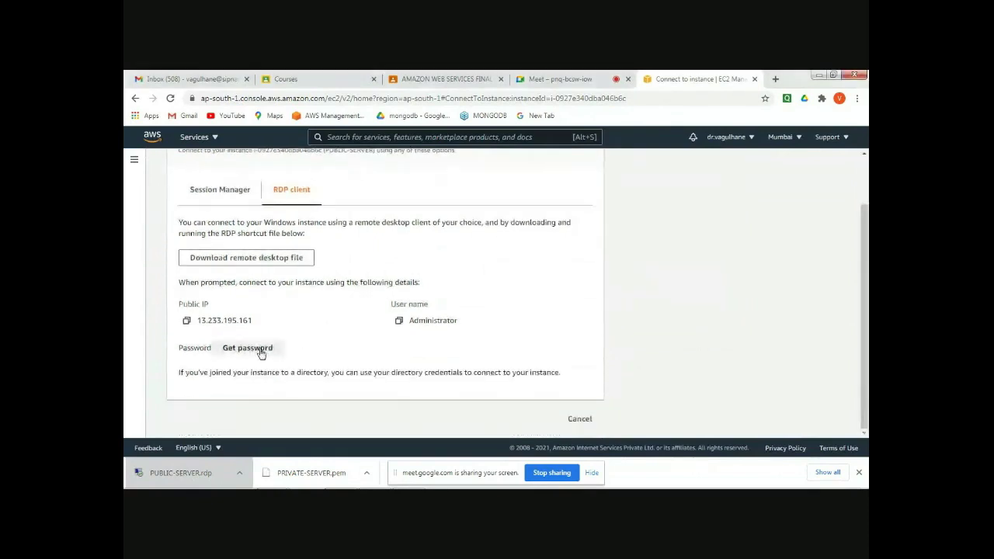
left_click(247, 350)
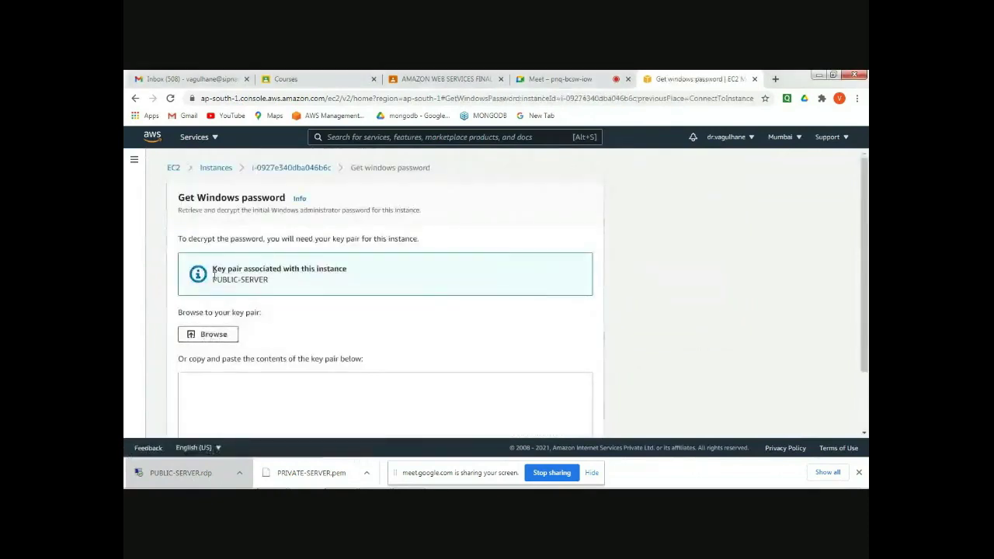
left_click_drag(214, 282, 273, 285)
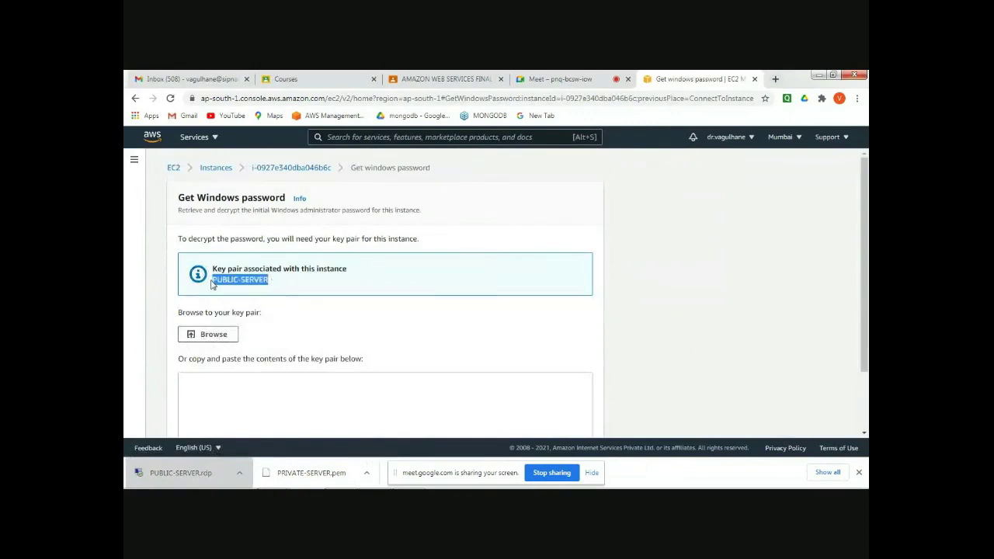
left_click(221, 337)
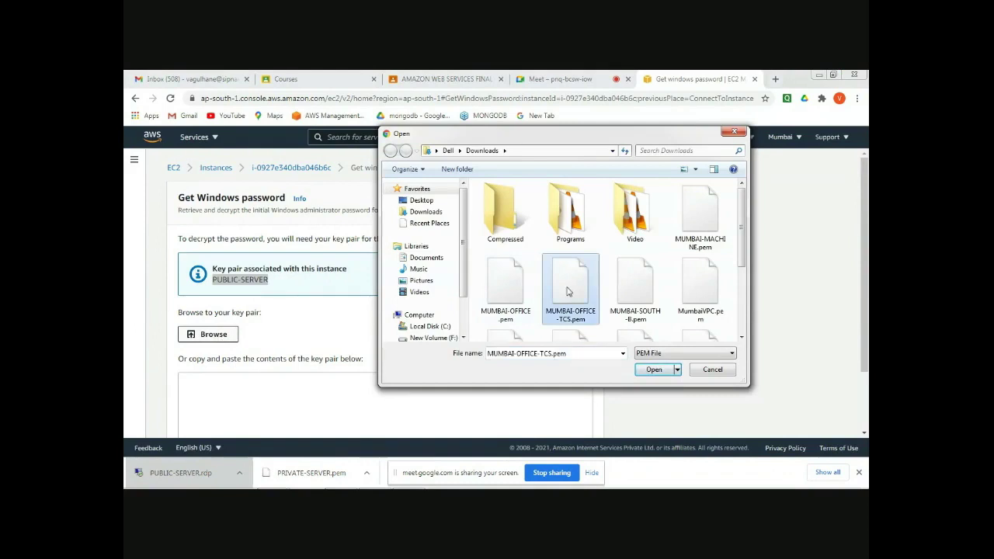
key("p")
key("p")
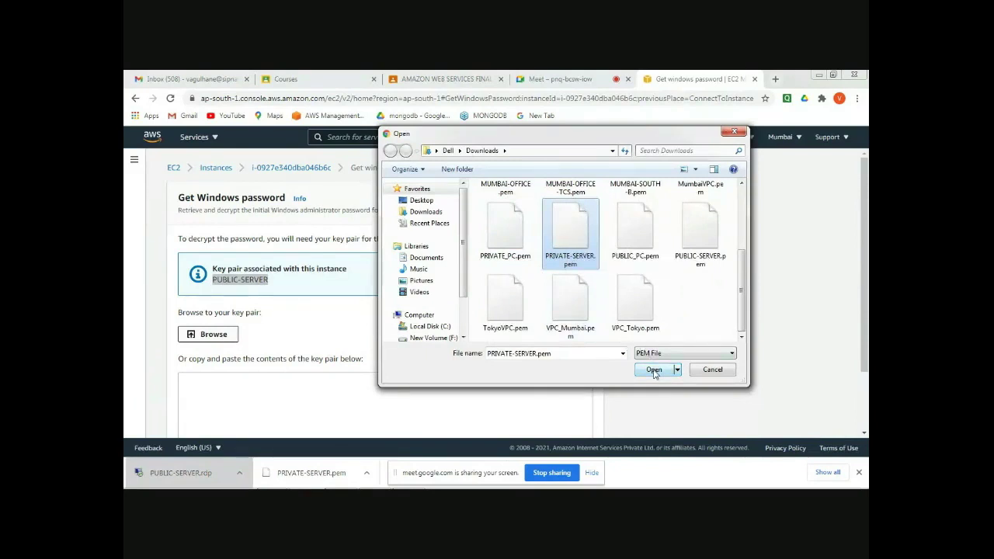
left_click(702, 256)
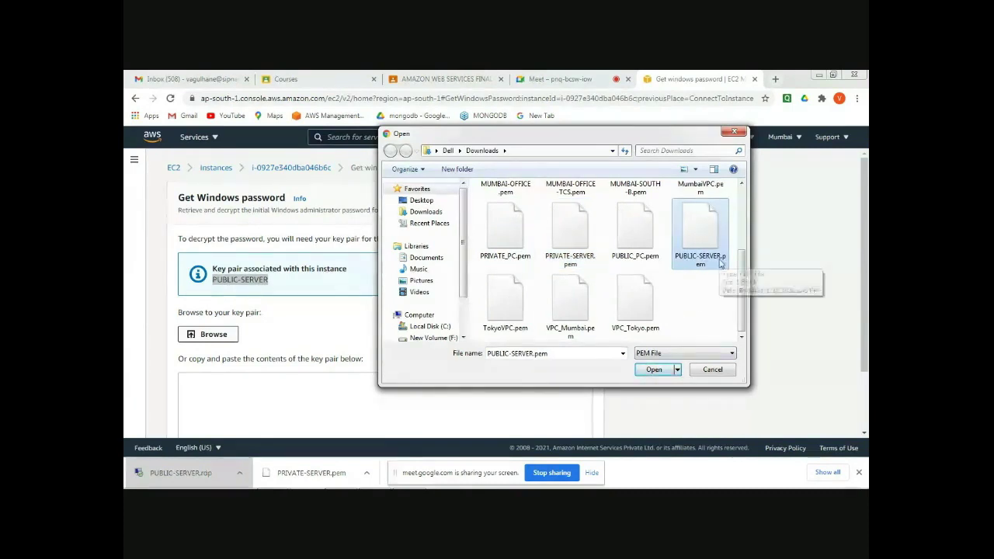
left_click(657, 372)
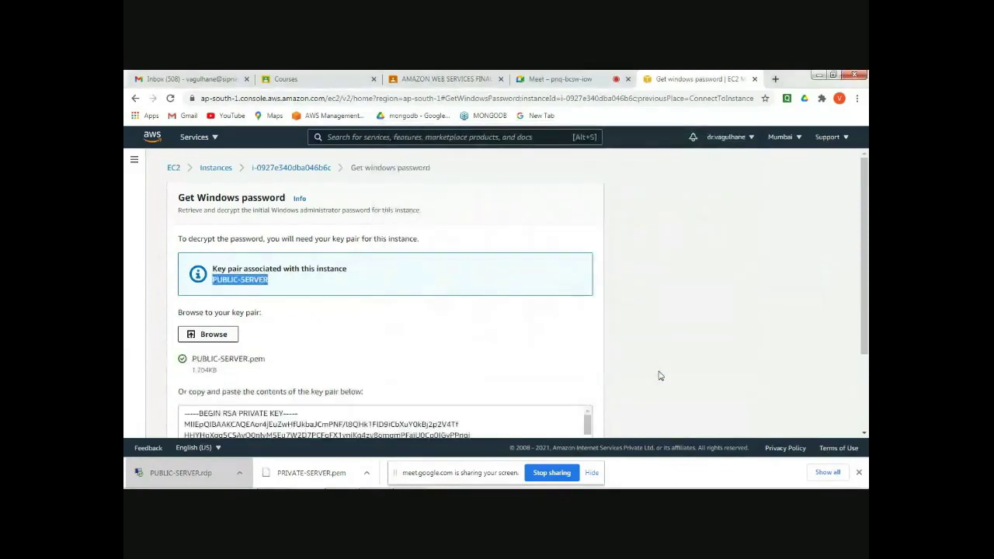
Step: Decrypt the Windows administrator password and copy it to the clipboard
left_click_drag(862, 276, 861, 351)
left_click(554, 419)
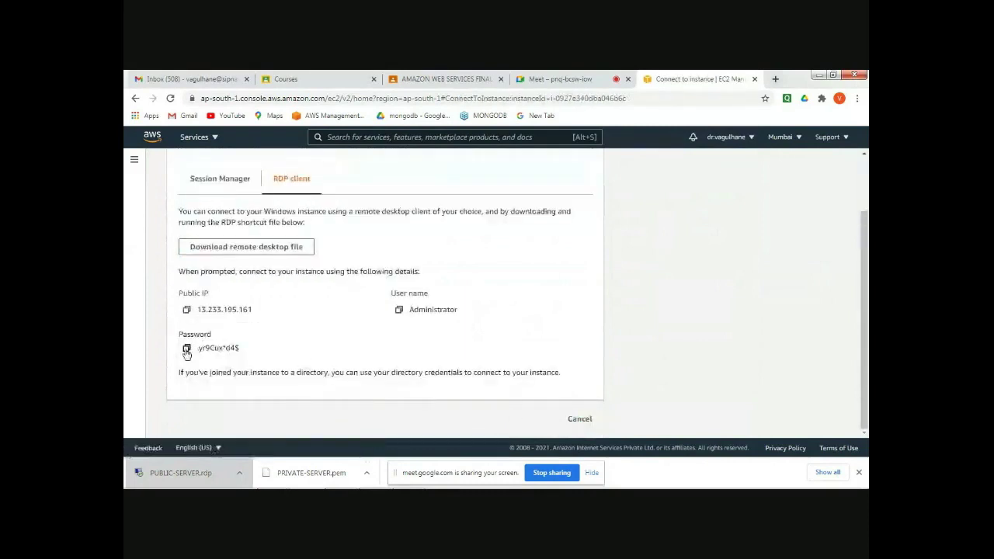
left_click(186, 350)
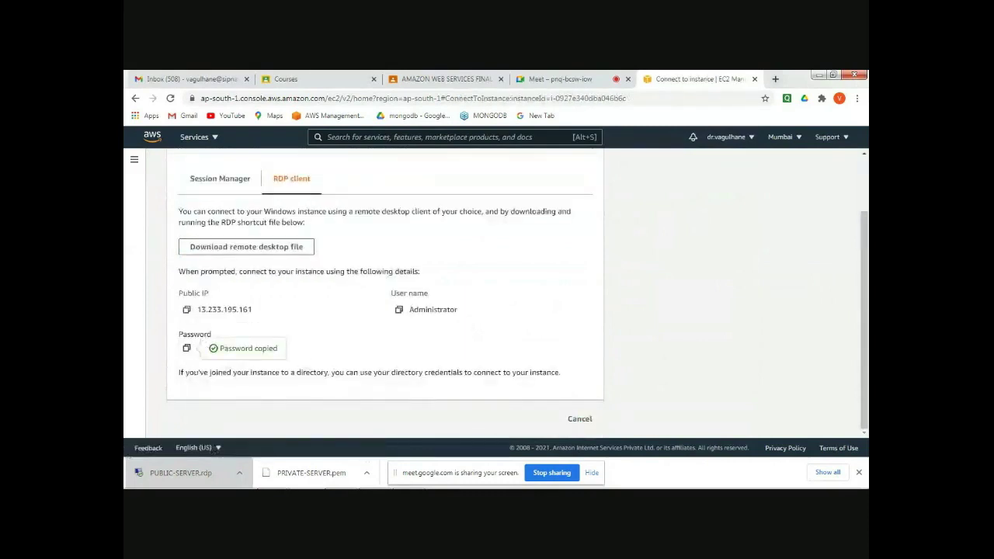
Step: Hide the screen-sharing notice, paste the Administrator password into the remote connection credentials, and connect despite the certificate errors
mouse_move(415, 467)
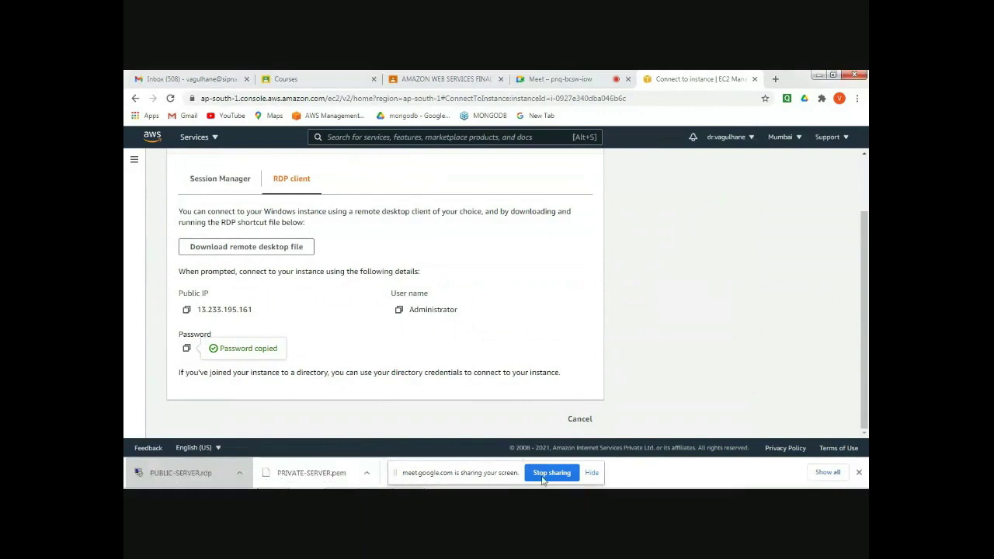
left_click(592, 473)
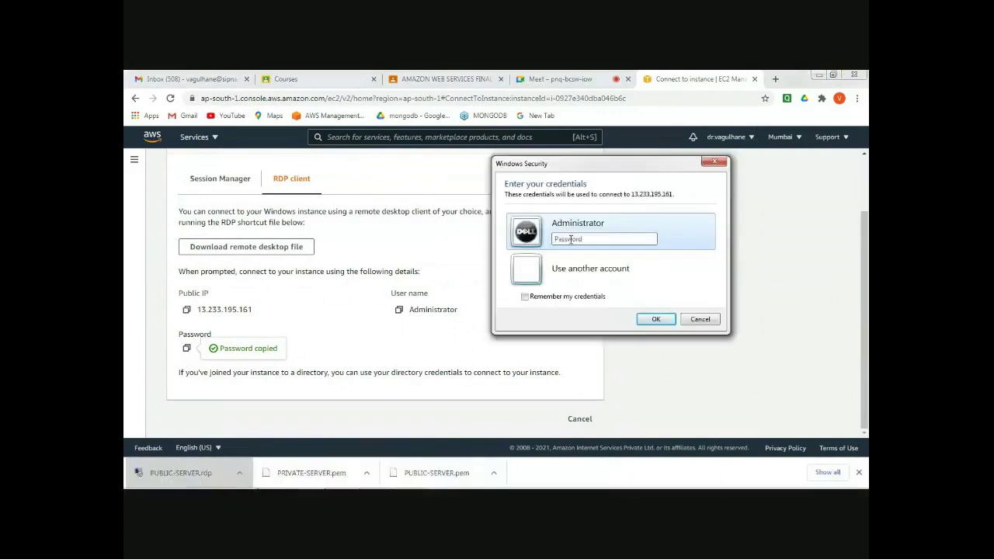
key("ctrl+v")
left_click(652, 319)
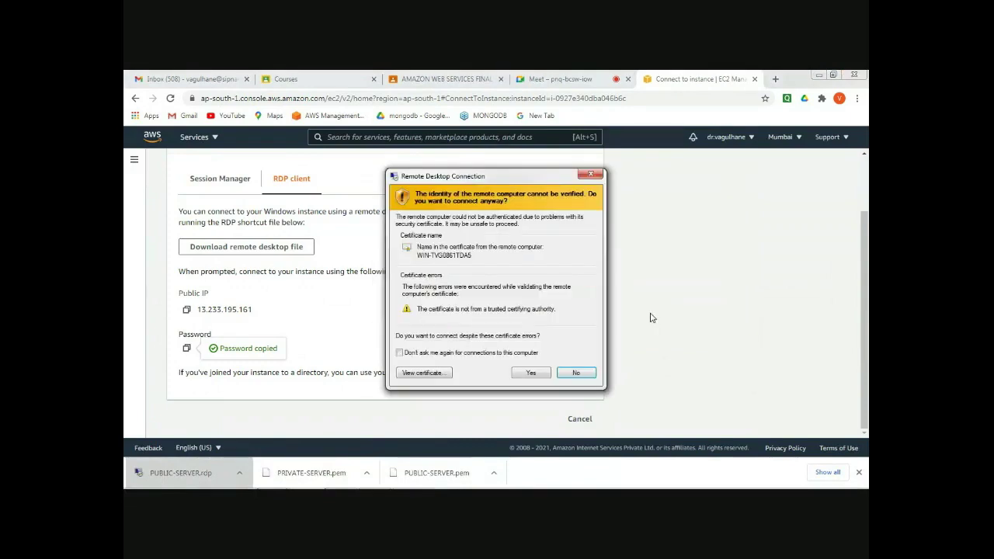
left_click(531, 374)
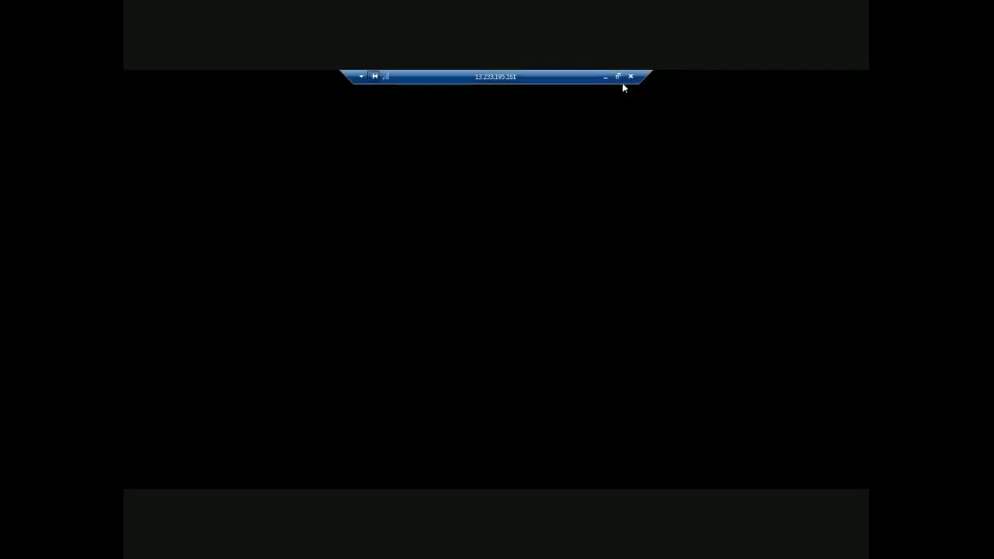
Step: Arrange the windowed remote session and Notepad together by minimizing the browser and closing µTorrent, and highlight the private server's IP 10.0.1.58
left_click(619, 77)
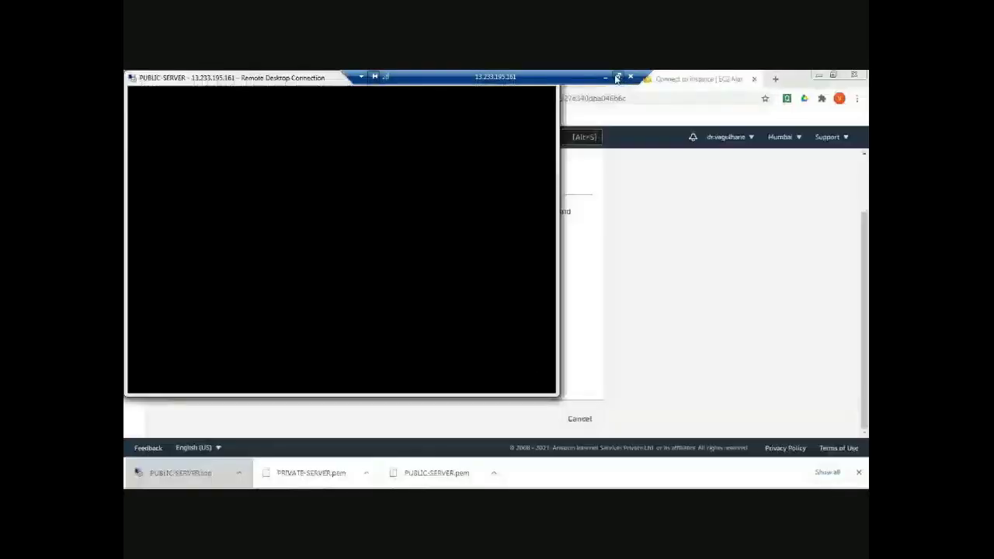
left_click(818, 75)
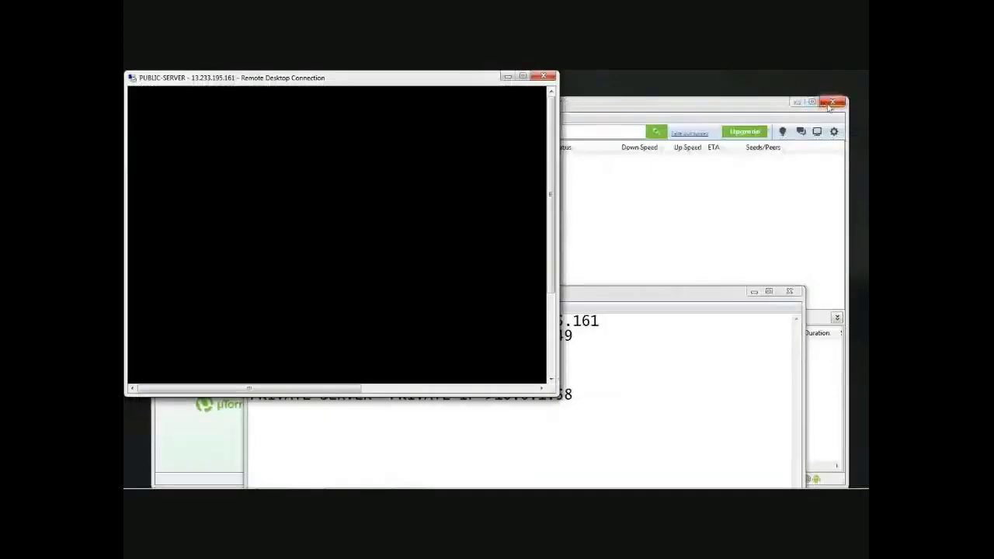
left_click(832, 102)
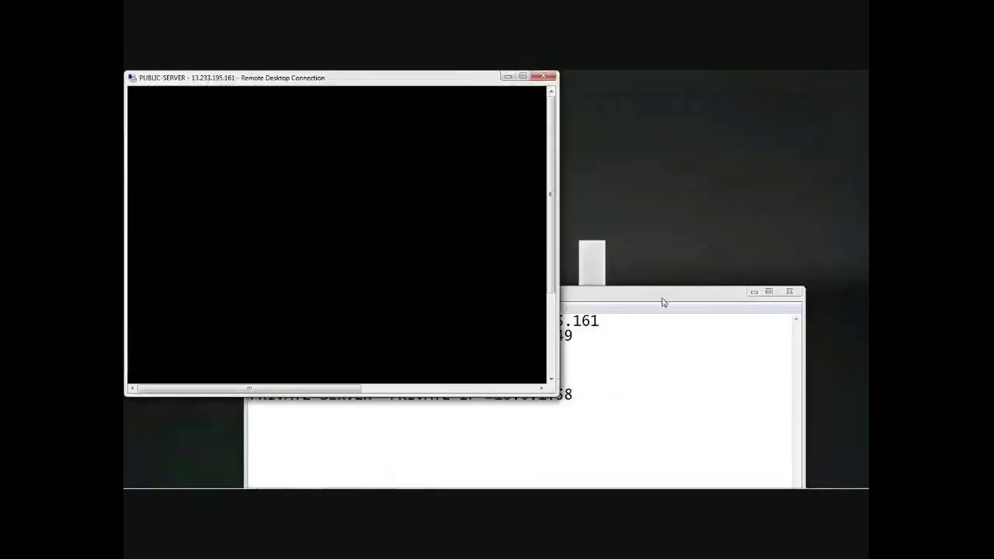
left_click_drag(661, 298, 823, 294)
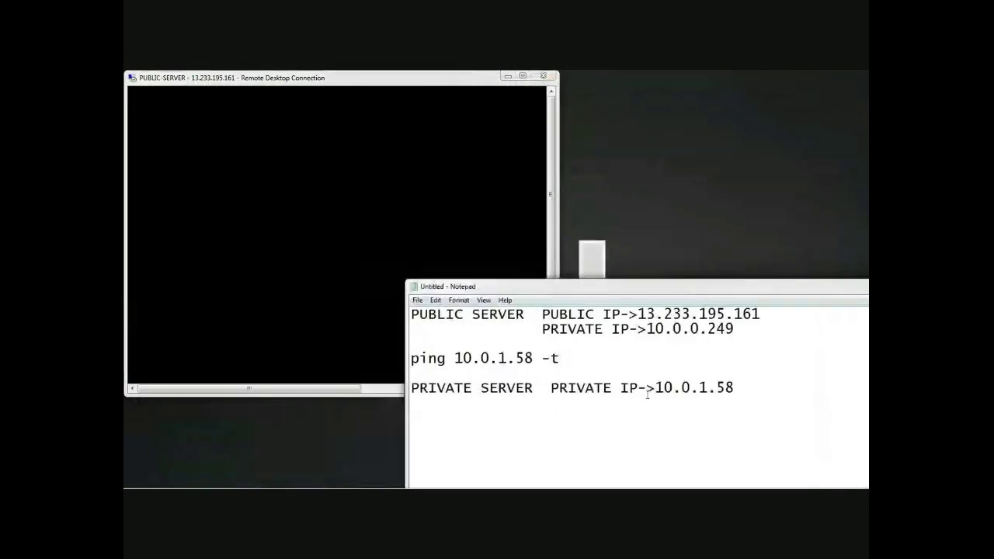
mouse_move(664, 388)
left_mouse_down()
mouse_move(739, 386)
mouse_move(656, 388)
left_mouse_up()
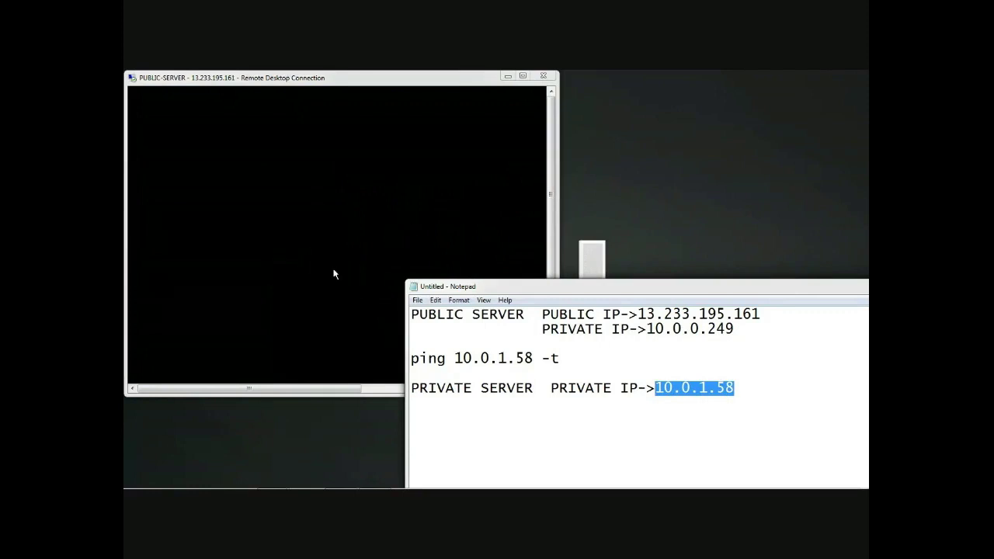
Step: Enlarge the PUBLIC-SERVER remote desktop window
left_click(549, 162)
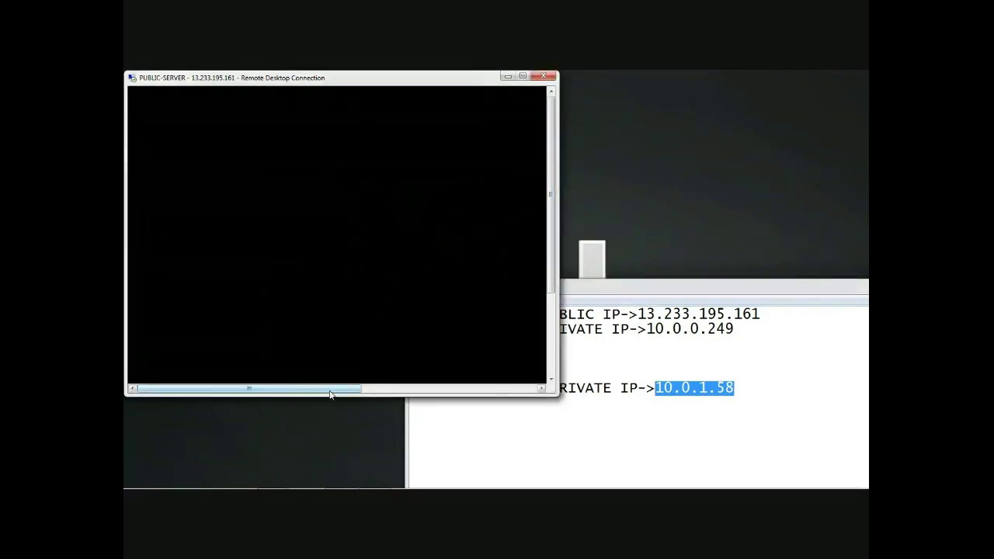
left_click_drag(333, 391, 279, 401)
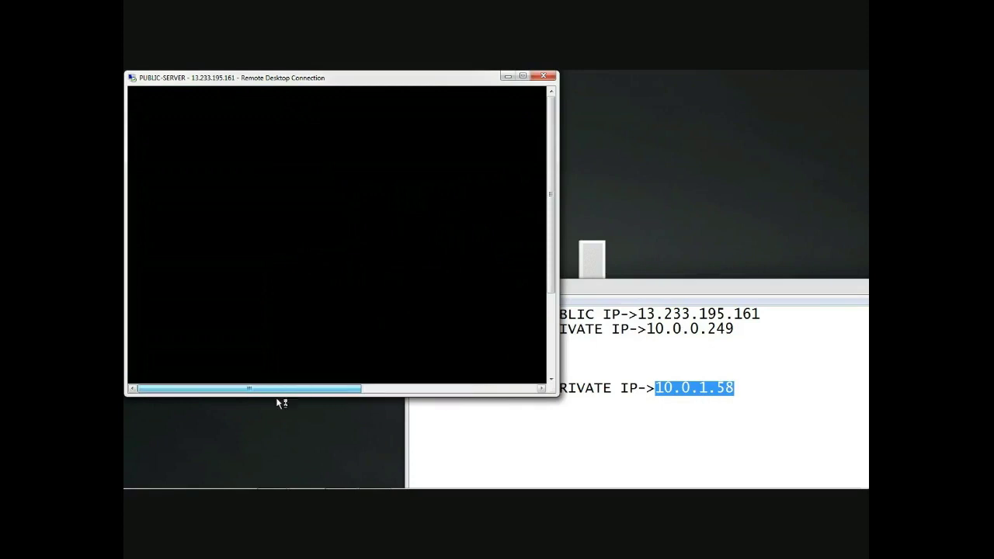
left_click_drag(551, 381, 651, 471)
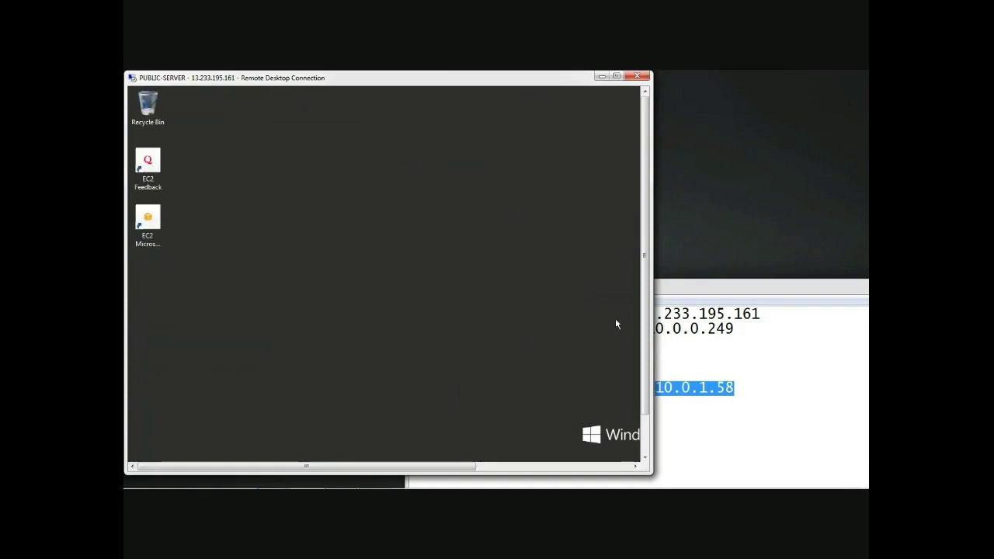
Step: Open Windows PowerShell on PUBLIC-SERVER and bring its command prompt into view
left_click_drag(645, 272, 644, 359)
left_click(206, 453)
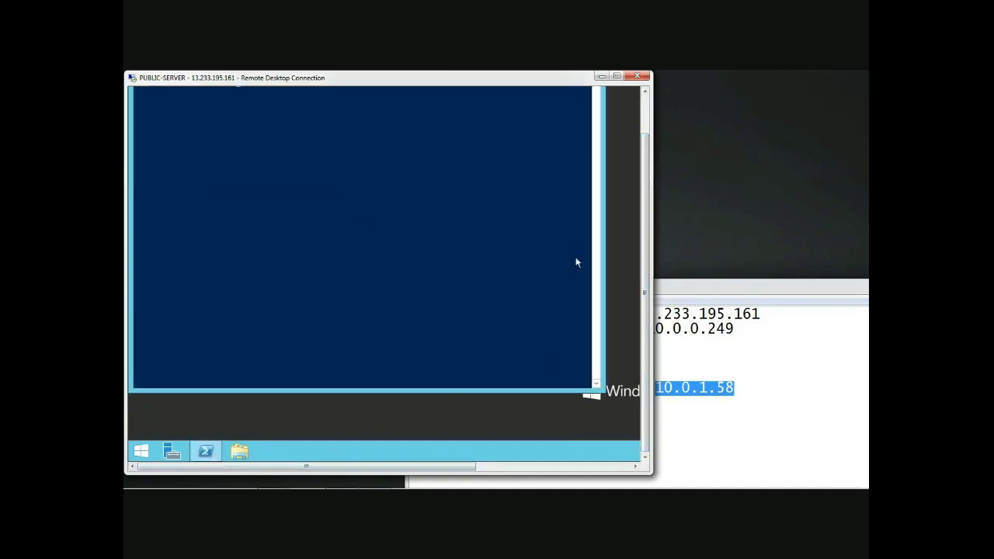
left_click_drag(646, 264, 646, 227)
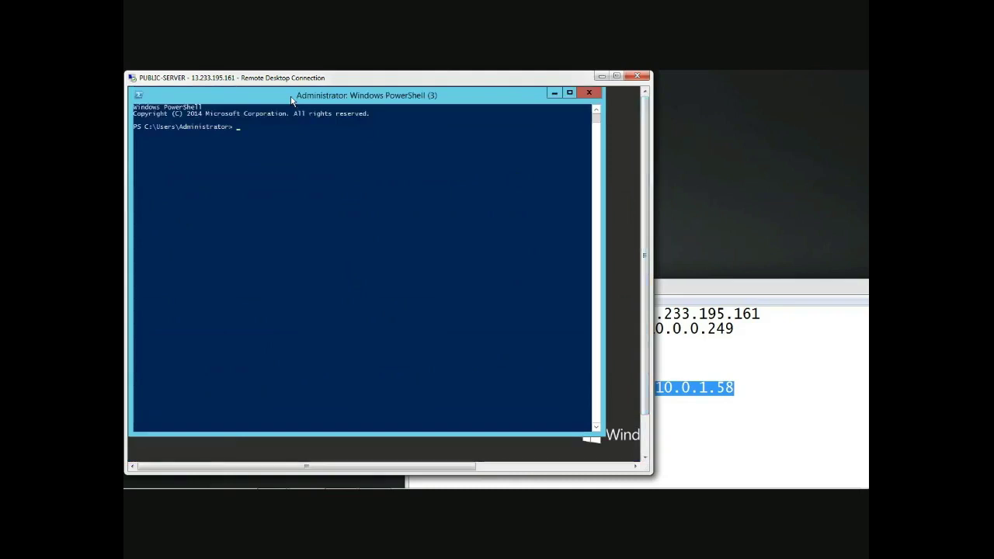
Step: Set the PowerShell window's font size to 24 and its screen background to black
right_click(292, 99)
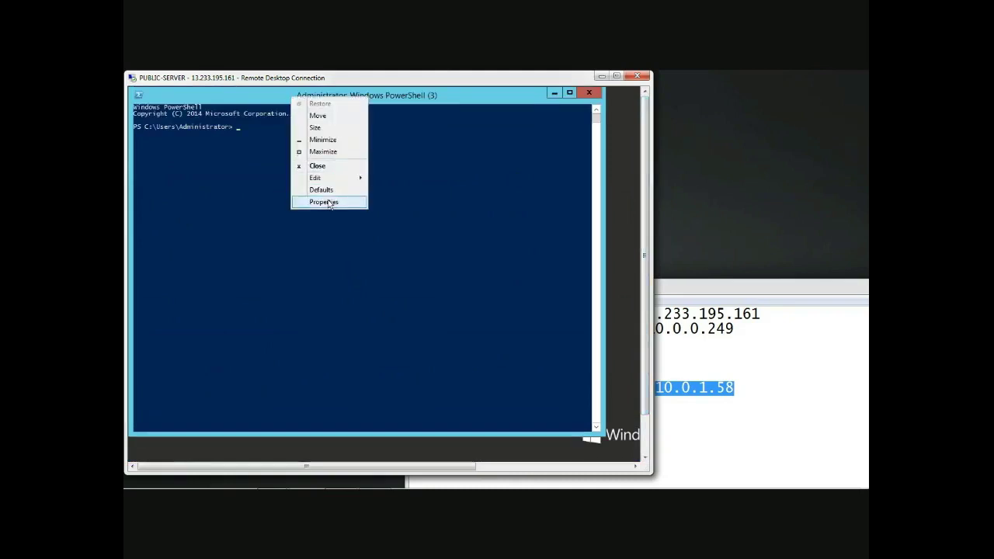
left_click(328, 203)
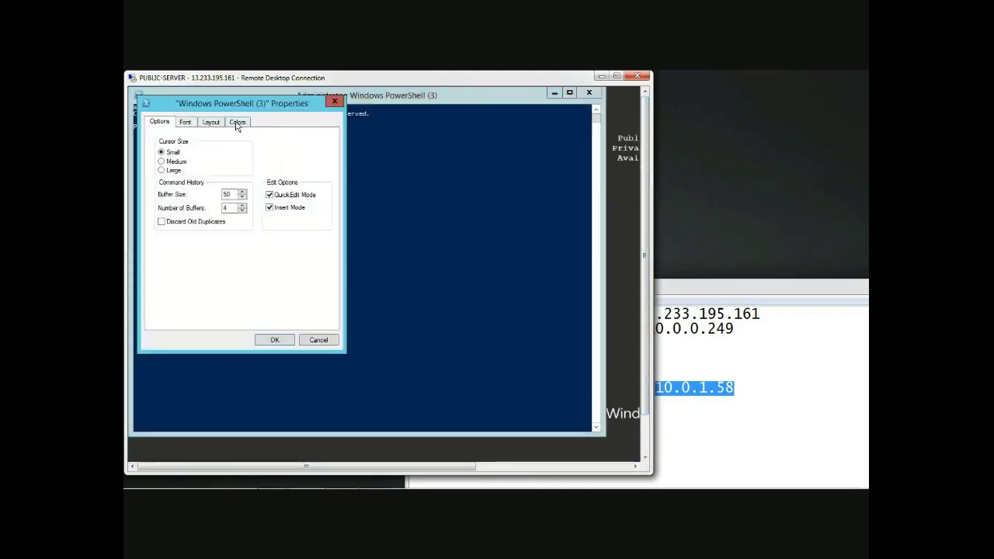
left_click(190, 125)
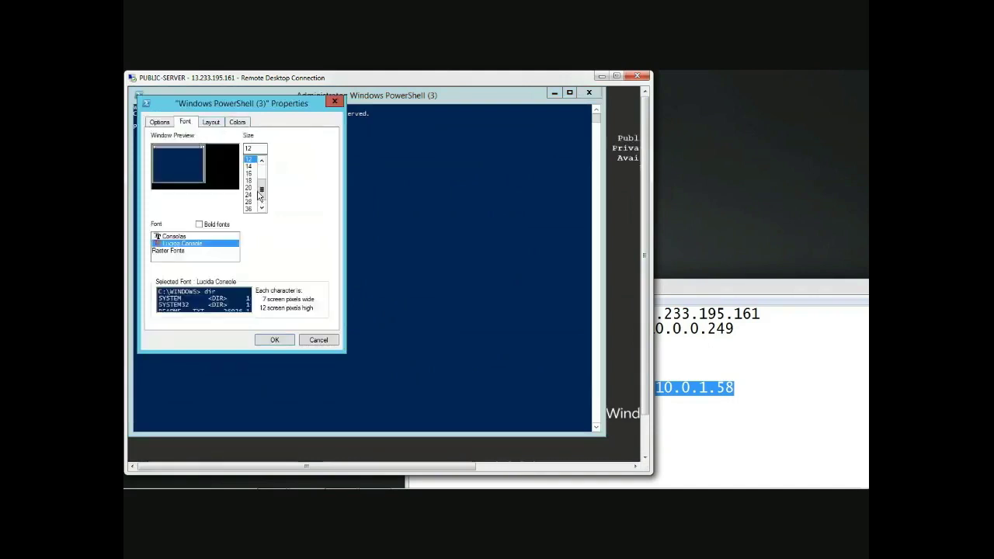
left_click(249, 194)
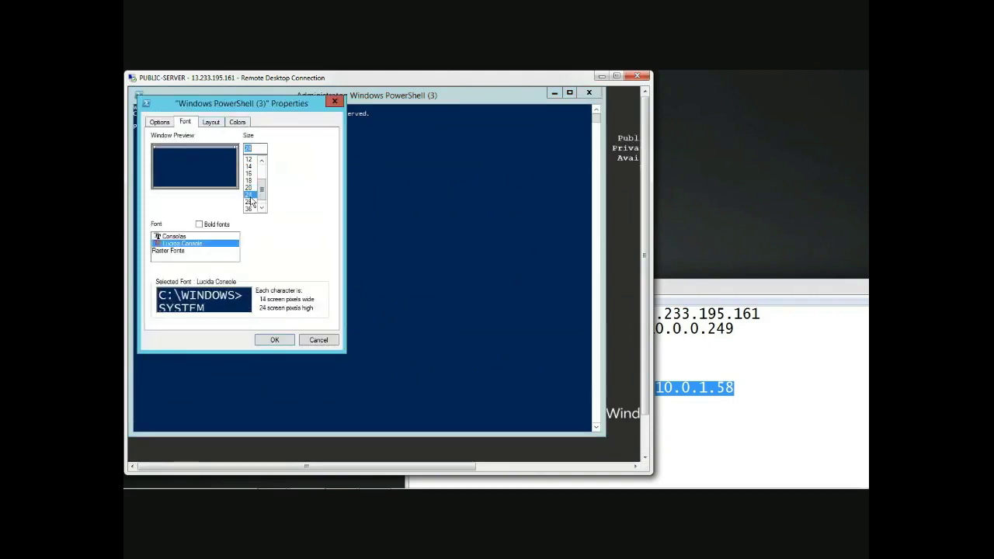
left_click(239, 122)
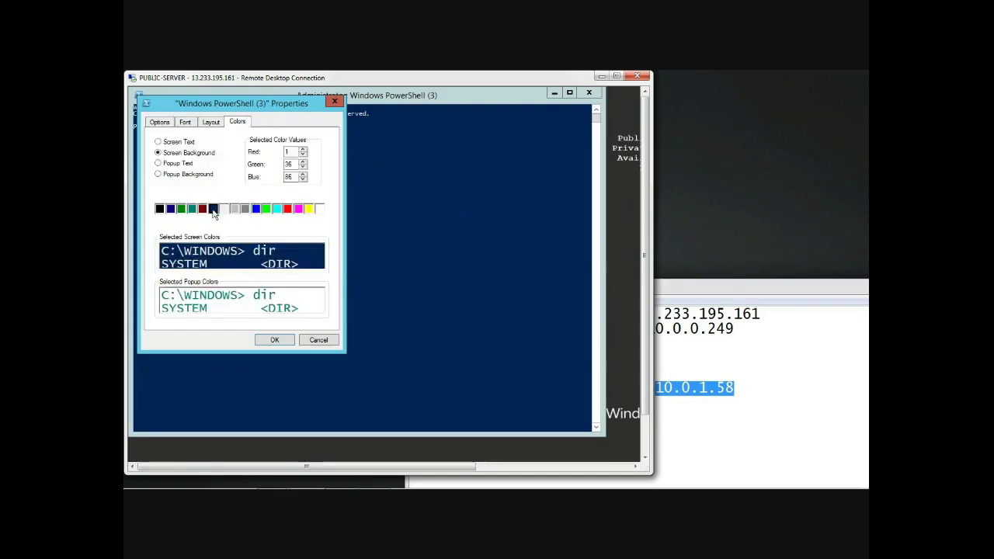
left_click(160, 209)
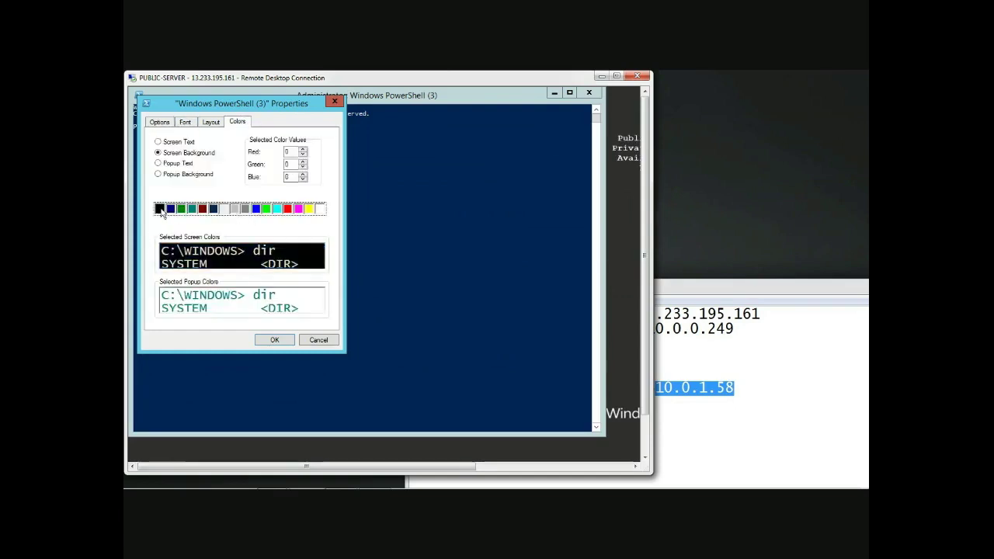
left_click(277, 341)
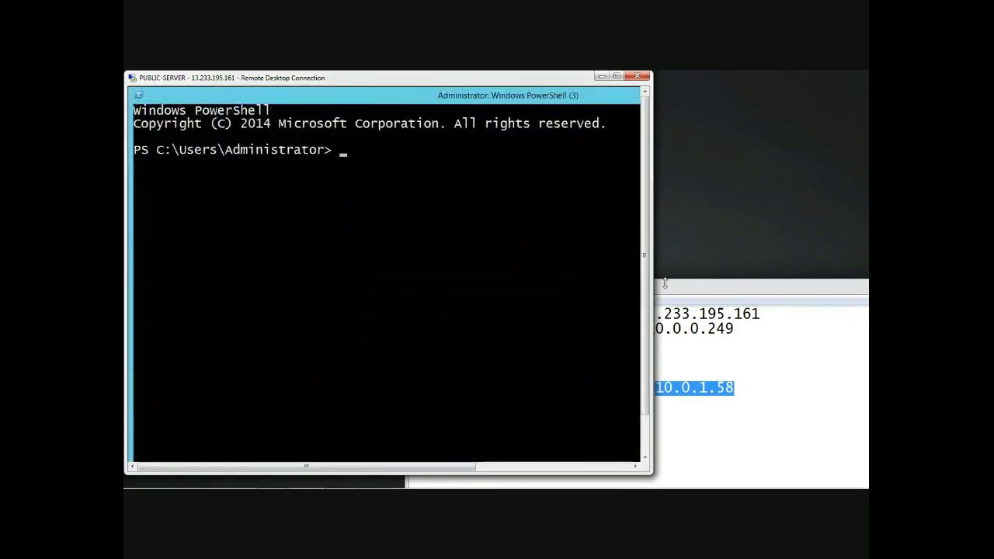
Step: Enter the ping command at the PowerShell prompt on PUBLIC-SERVER, clearing and retyping the first attempt
left_click_drag(417, 471, 484, 374)
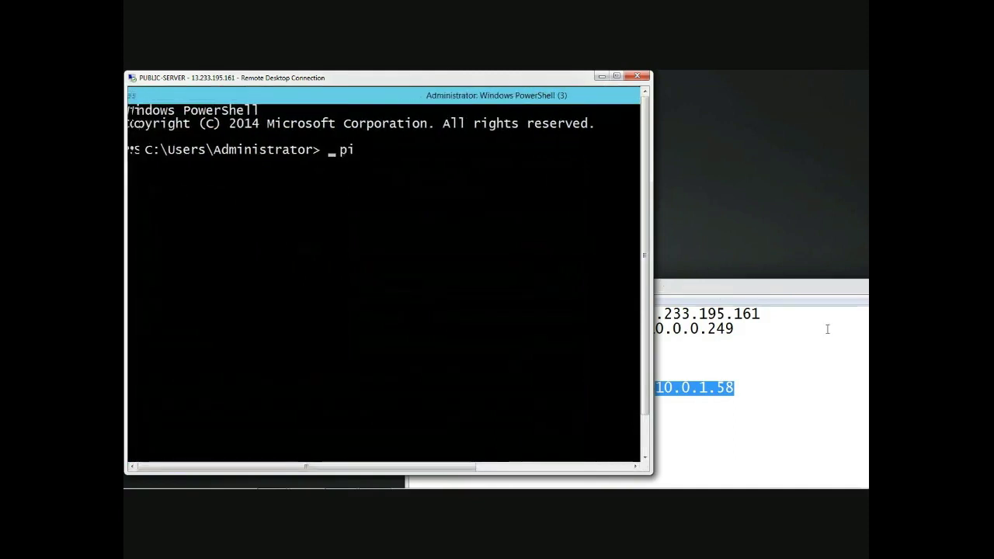
type("ng")
key("BackSpace")
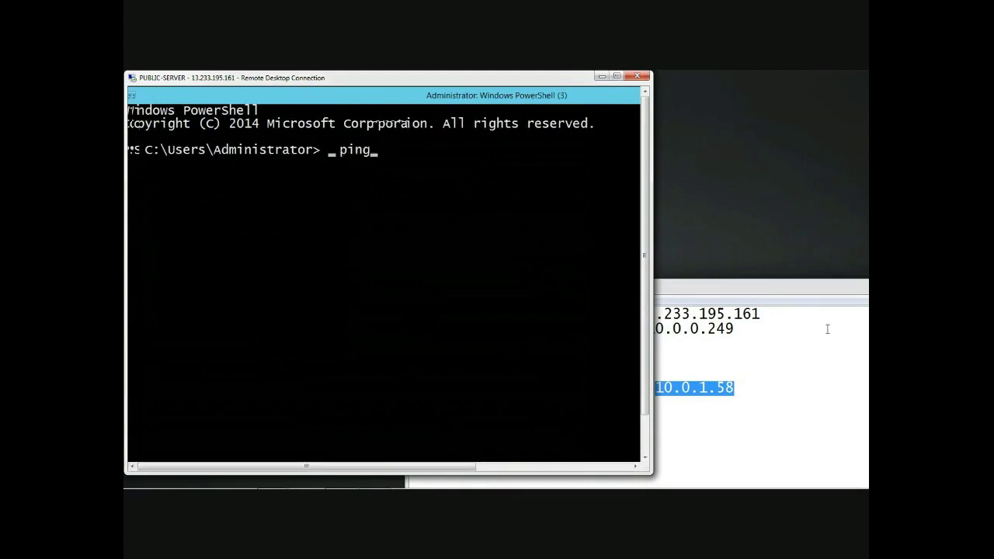
key("BackSpace")
key("BackSpace")
key("BackSpace")
key("BackSpace")
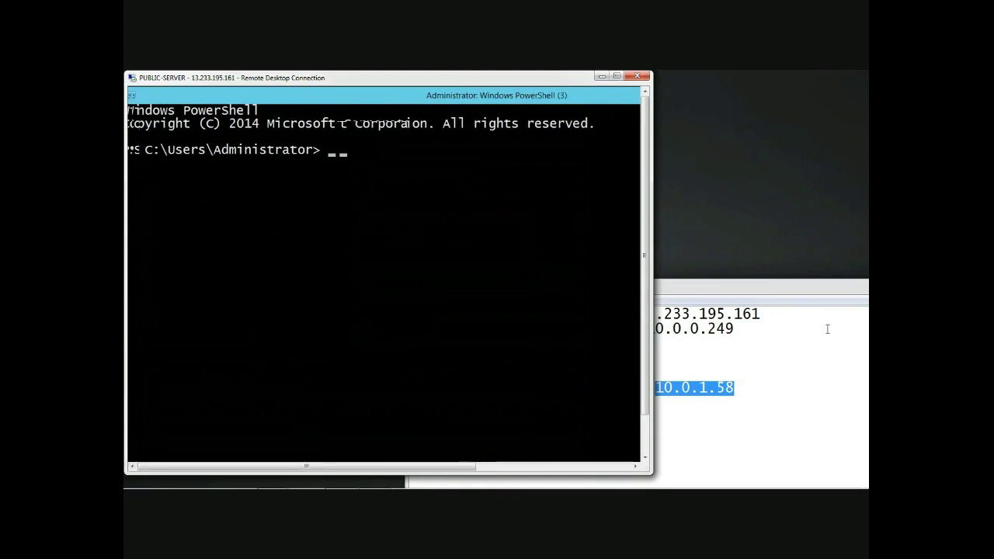
type("ping")
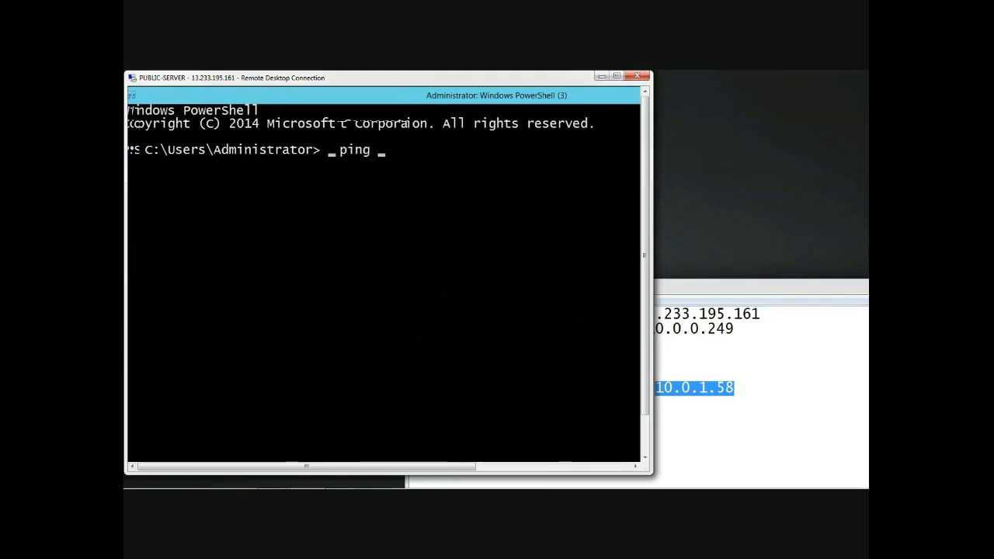
Step: Copy the private server's IP from Notepad into the PowerShell command and run ping 10.0.1.58 -t
left_click(777, 282)
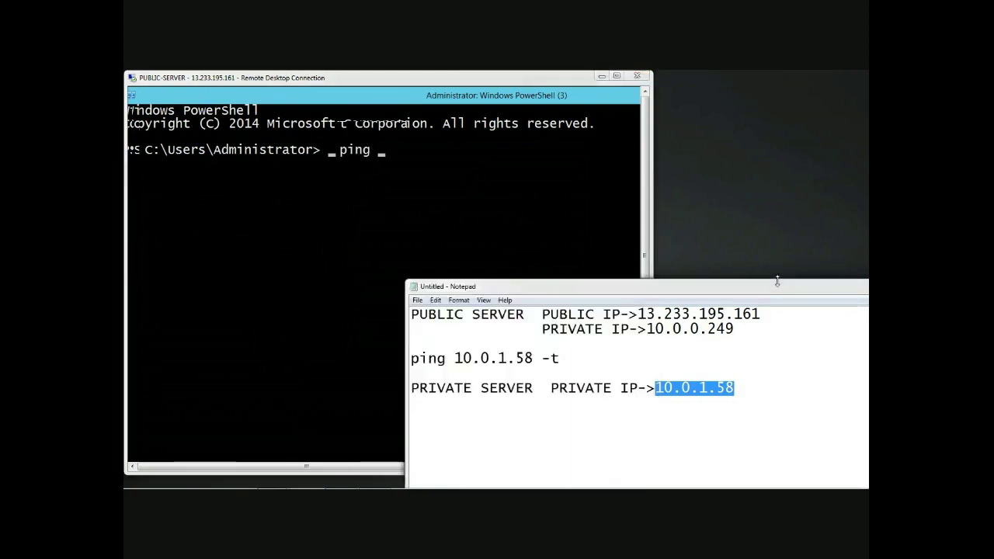
right_click(674, 390)
left_click(703, 274)
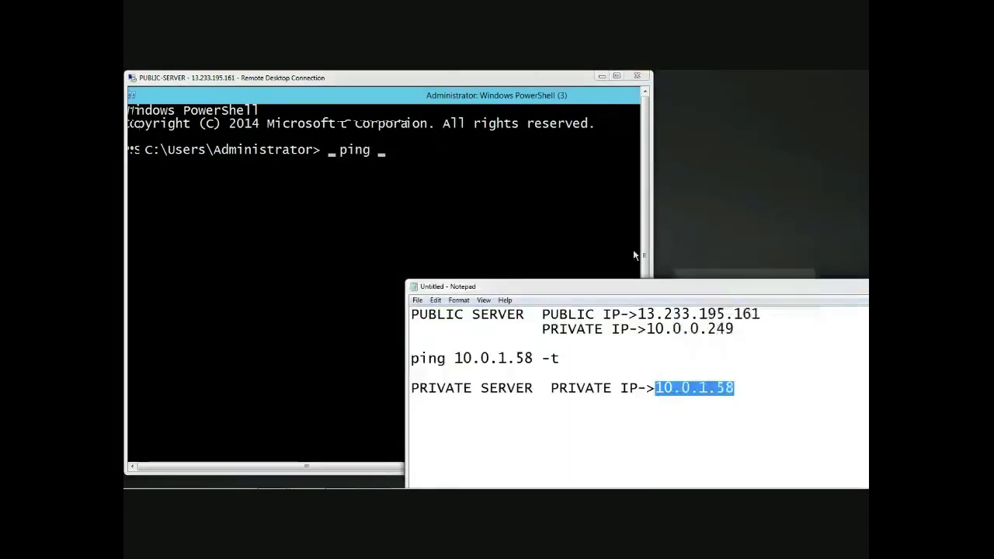
left_click(388, 153)
right_click(389, 153)
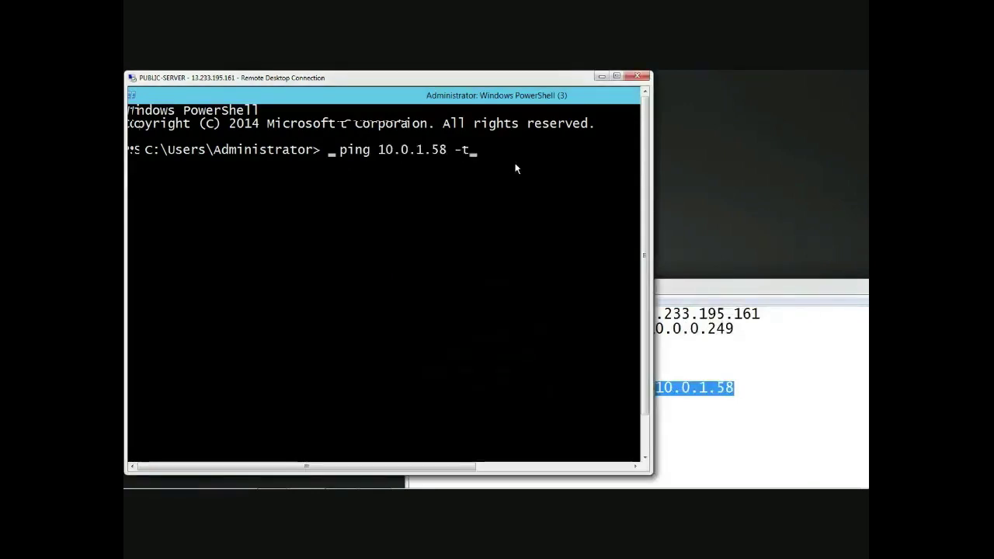
key("Return")
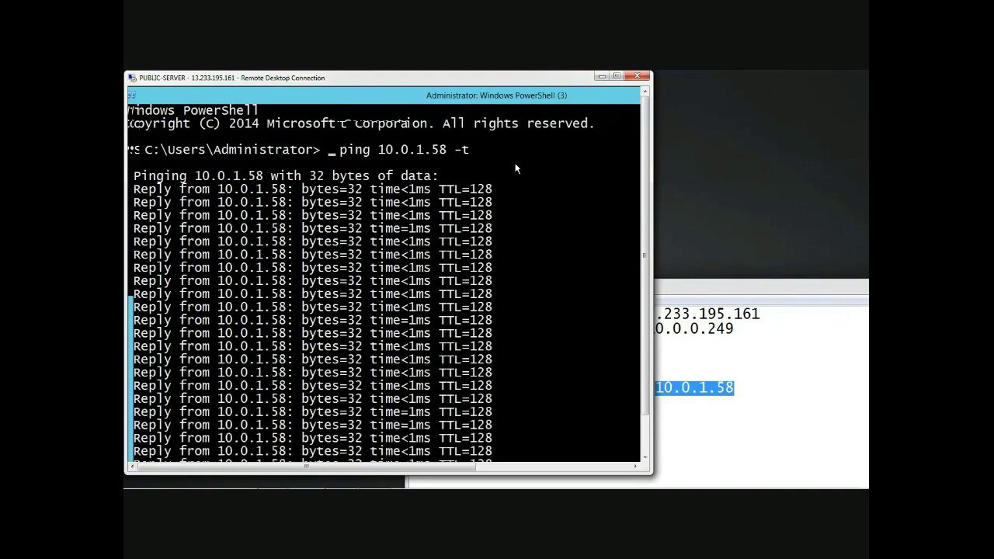
Step: Switch to Chrome and show the EC2 instances list without the running-state filter
mouse_move(271, 478)
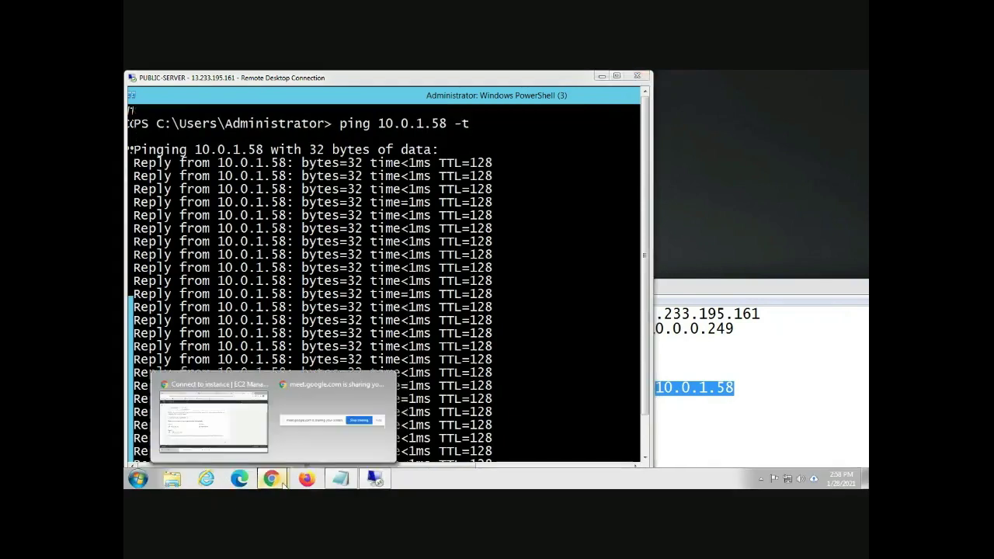
left_click(241, 430)
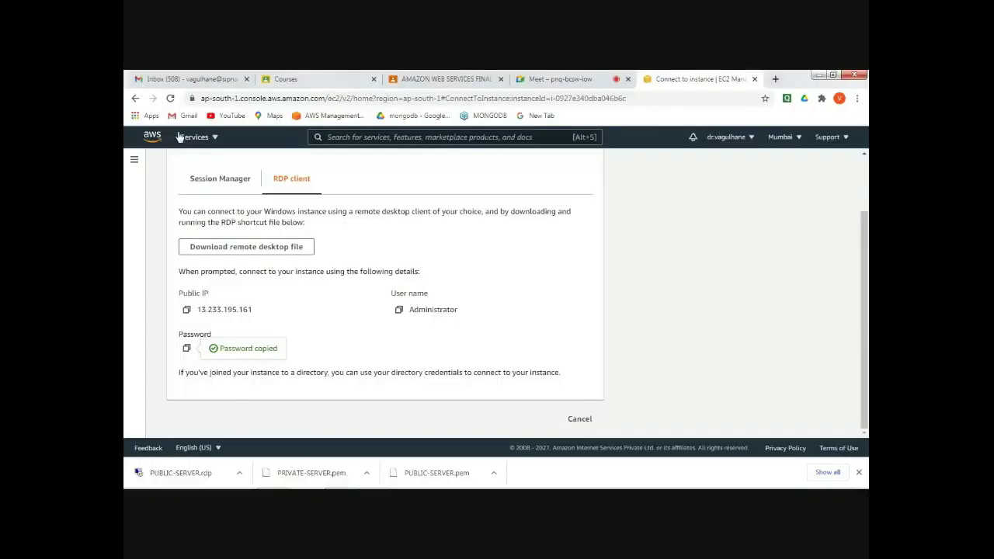
left_click(134, 99)
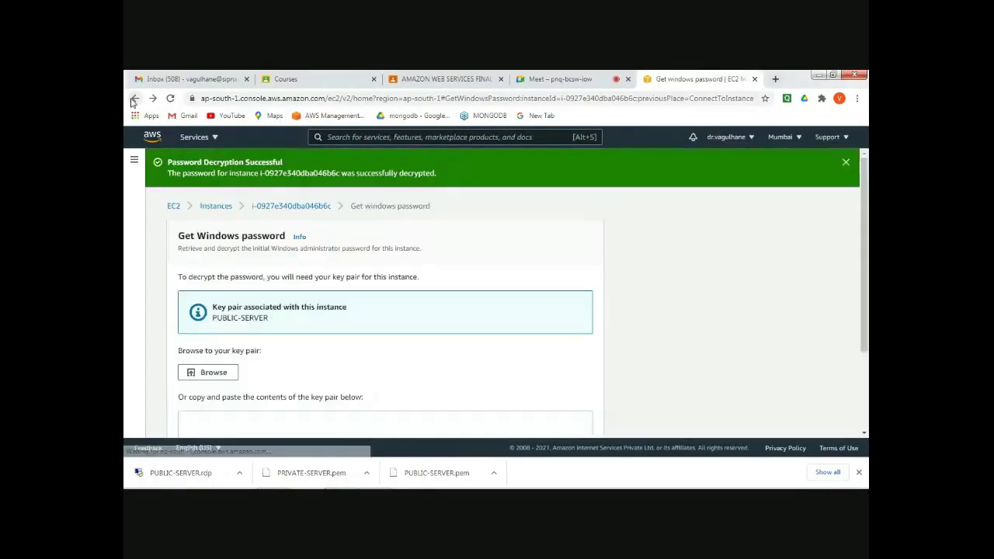
left_click(134, 99)
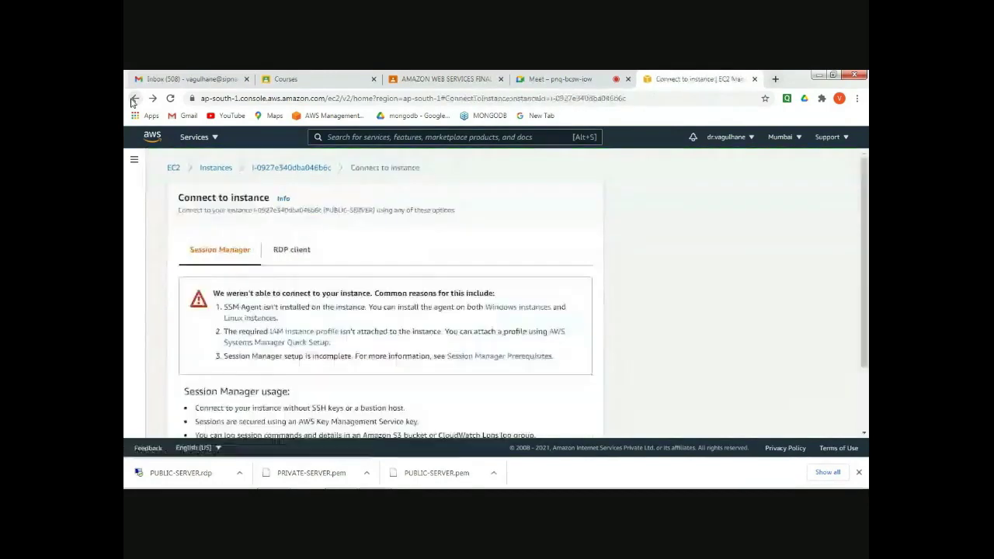
left_click(172, 170)
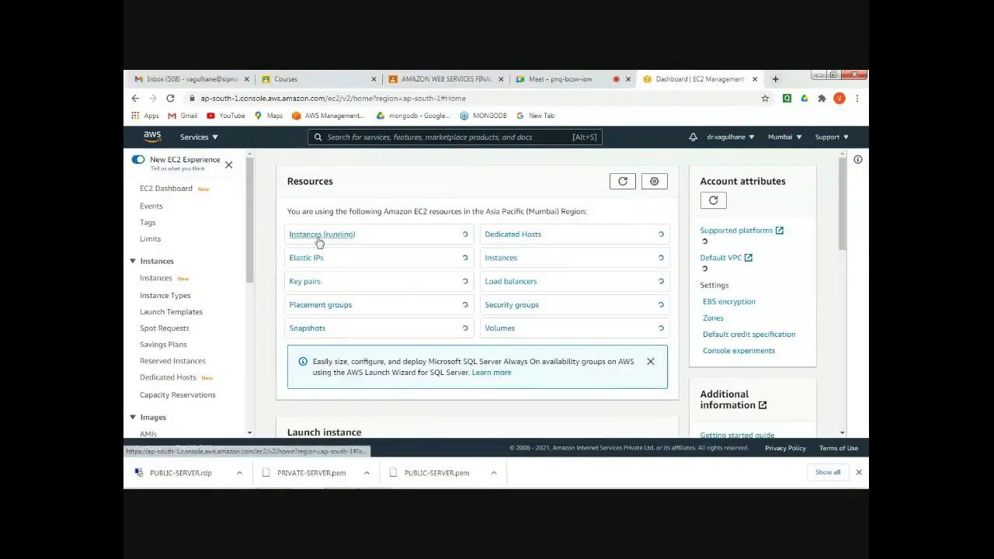
left_click(318, 242)
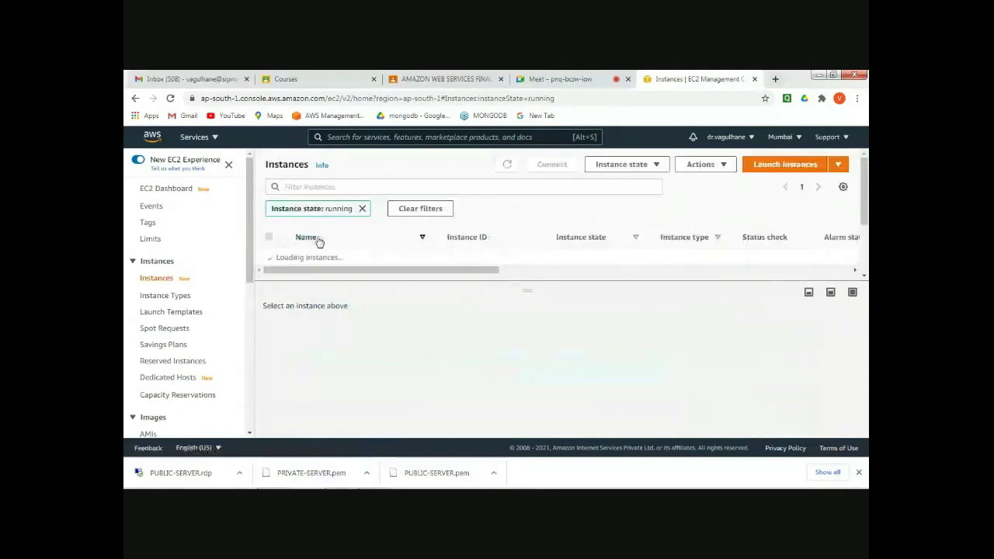
left_click(362, 208)
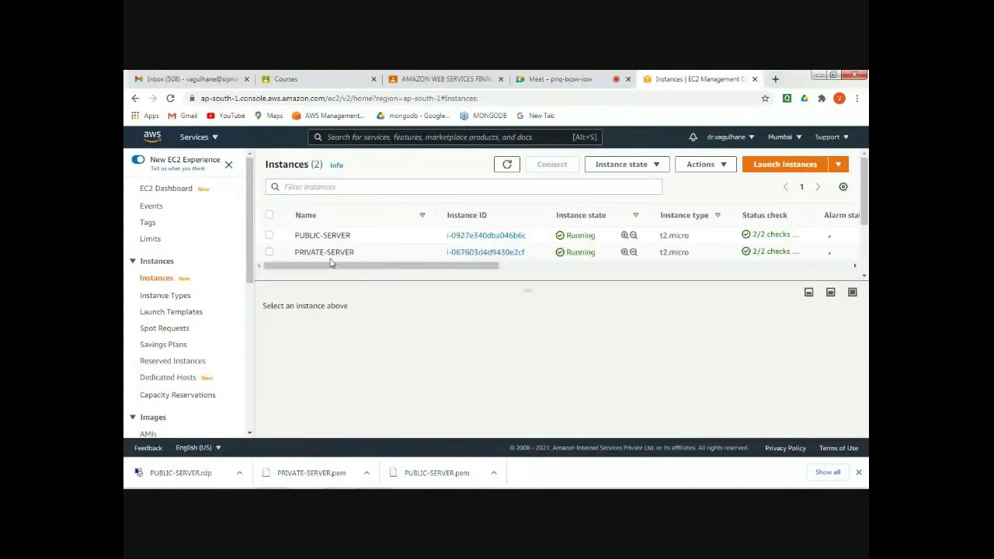
Step: Select the PRIVATE-SERVER instance and download its remote desktop file from the RDP client connection details
left_click_drag(296, 252, 353, 251)
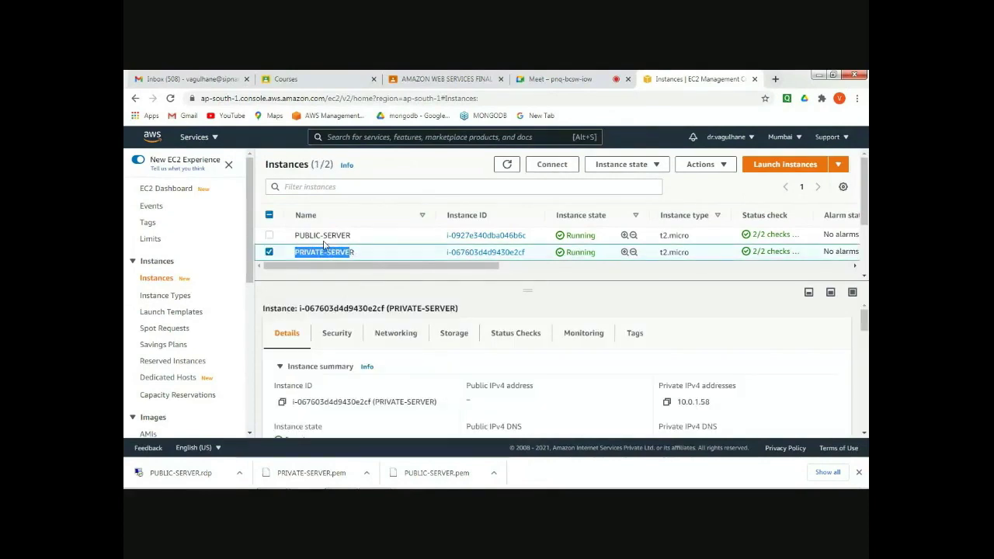
left_click(374, 480)
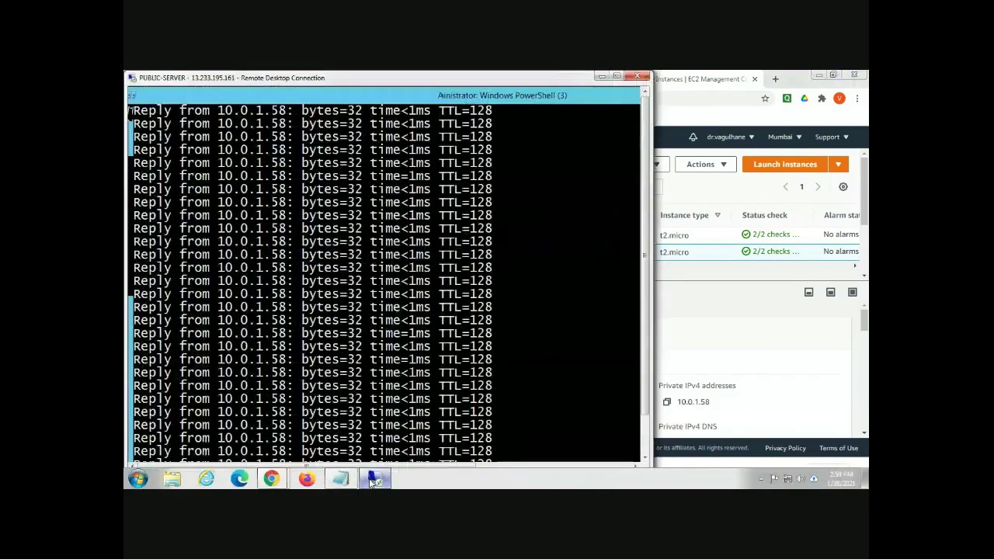
left_click(373, 480)
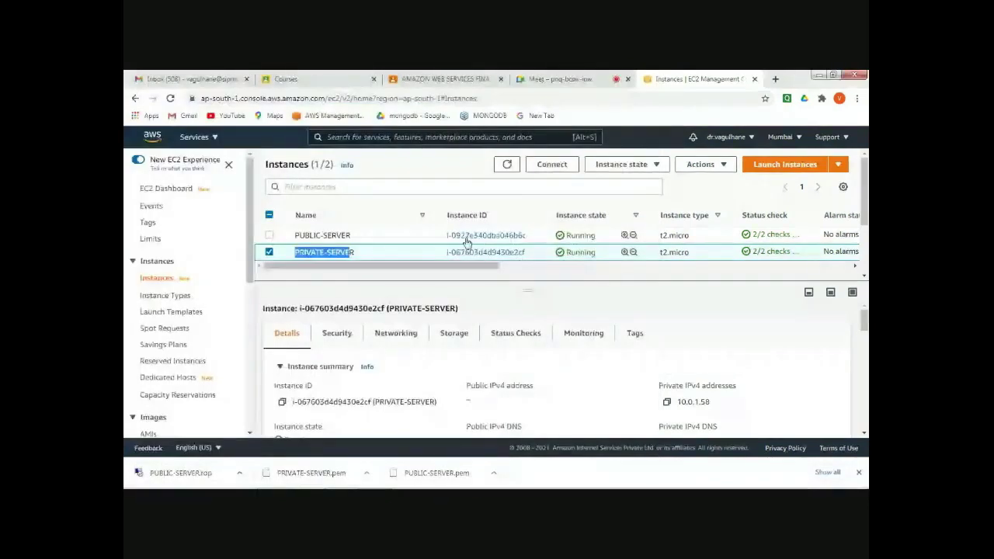
triple_click(311, 255)
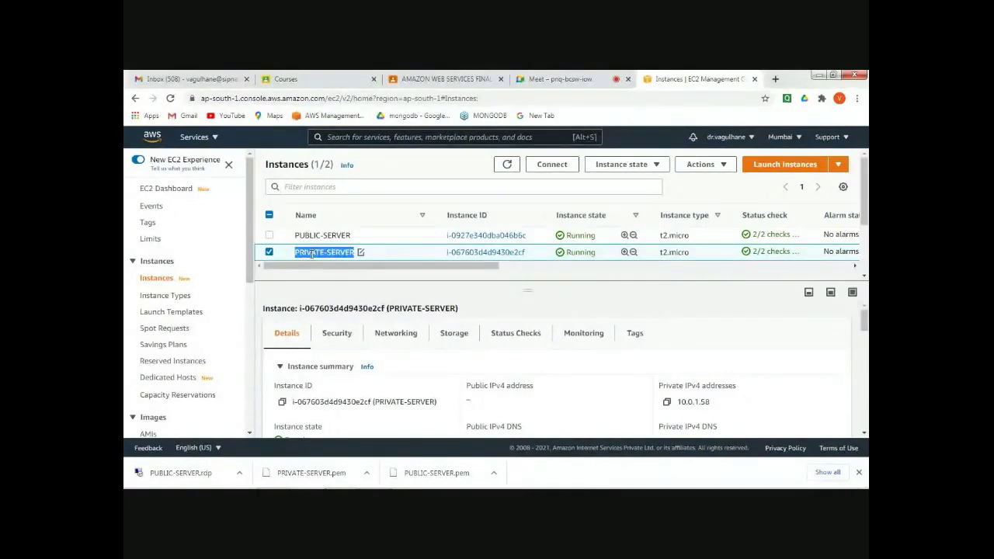
left_click(552, 165)
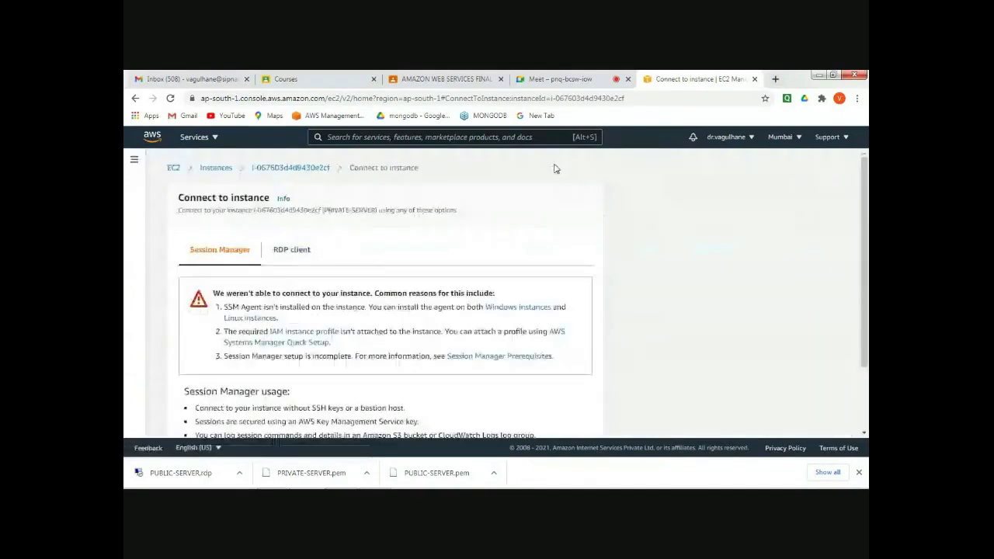
left_click(293, 253)
left_click(243, 320)
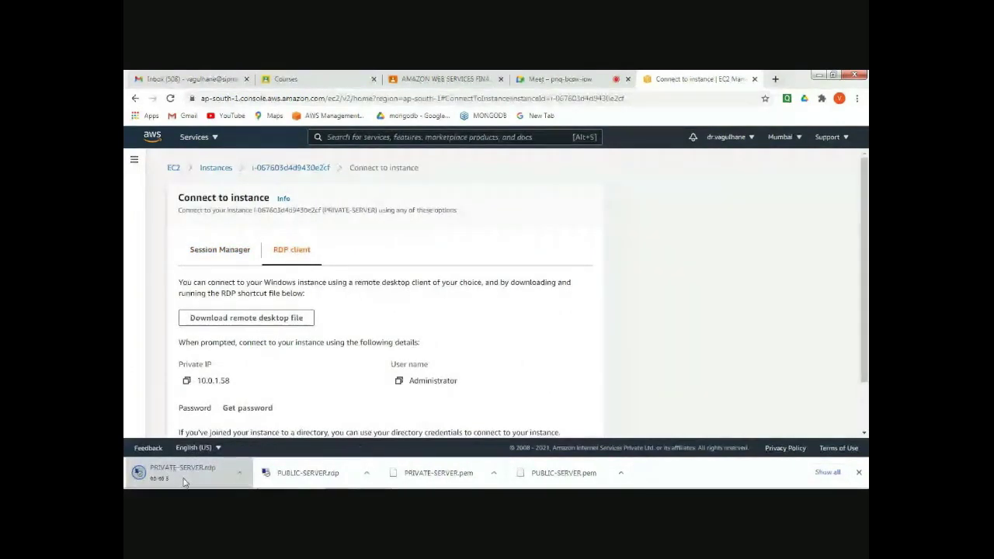
Step: Try to connect directly to the private server at 10.0.1.58 with the downloaded PRIVATE-SERVER.rdp file
left_click(184, 479)
left_click(179, 480)
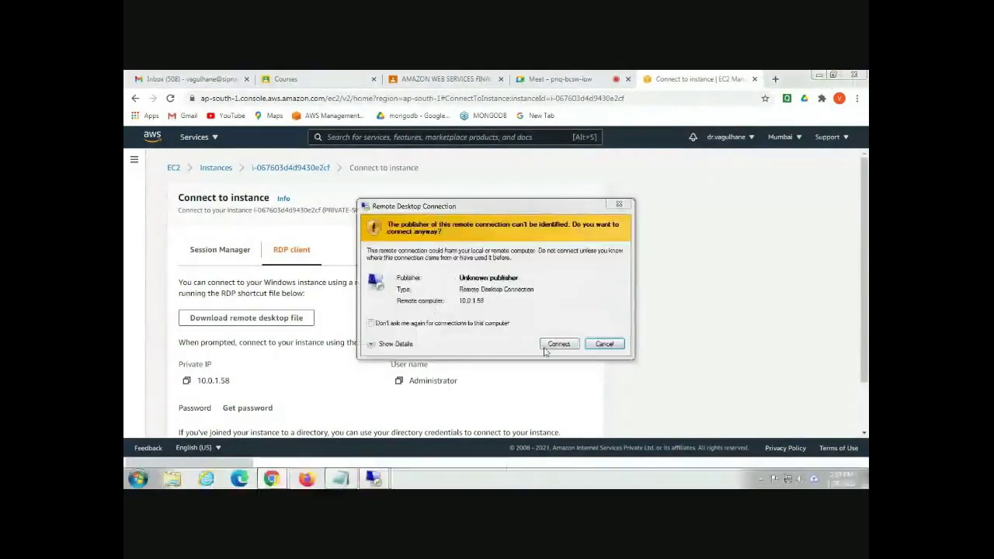
left_click(549, 345)
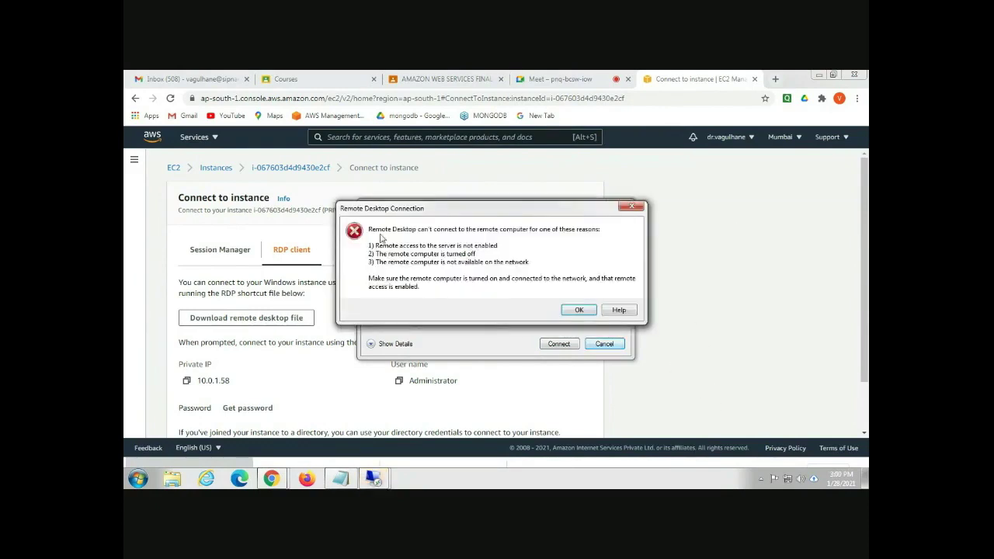
left_click(631, 206)
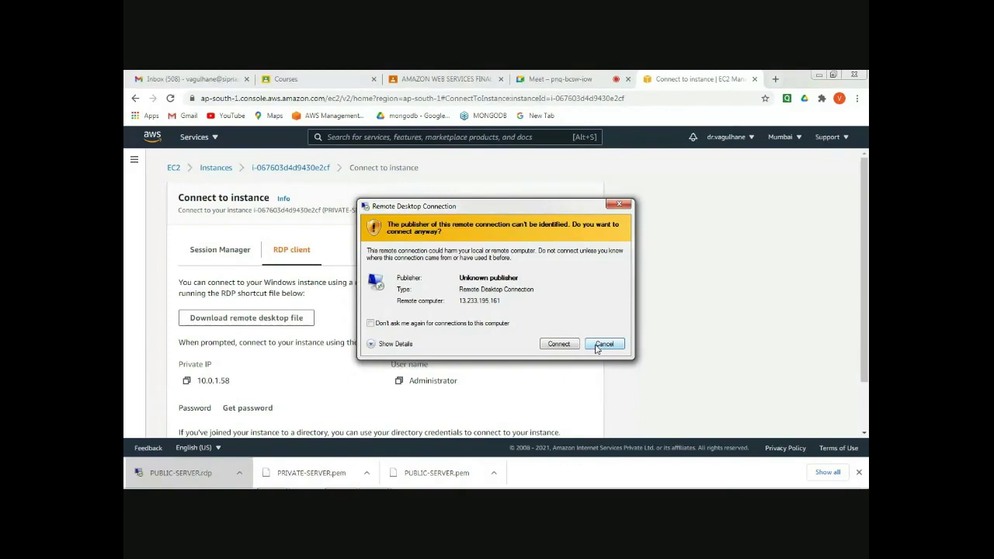
Step: Return from the Connect to instance page to the EC2 instances list and dismiss the feedback form
left_click(467, 75)
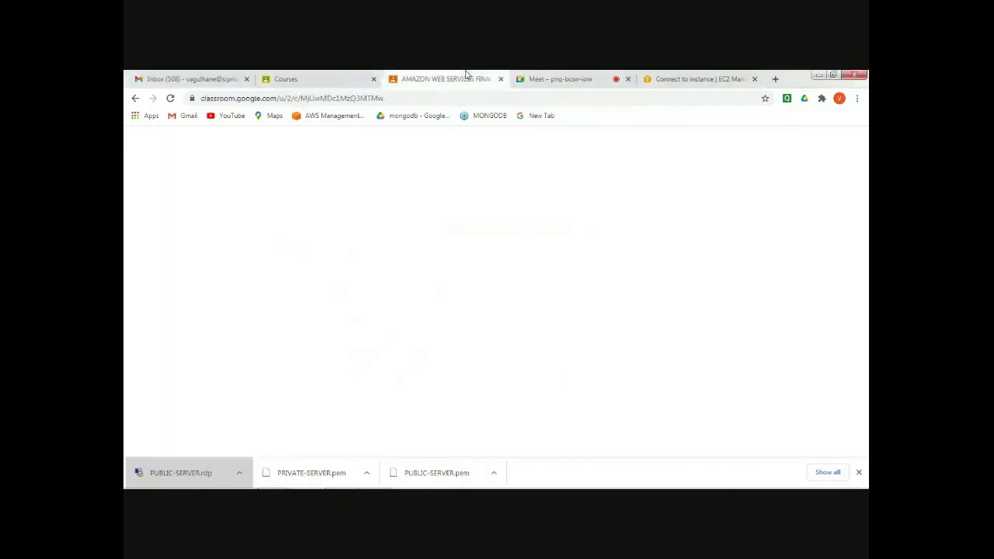
left_click(672, 79)
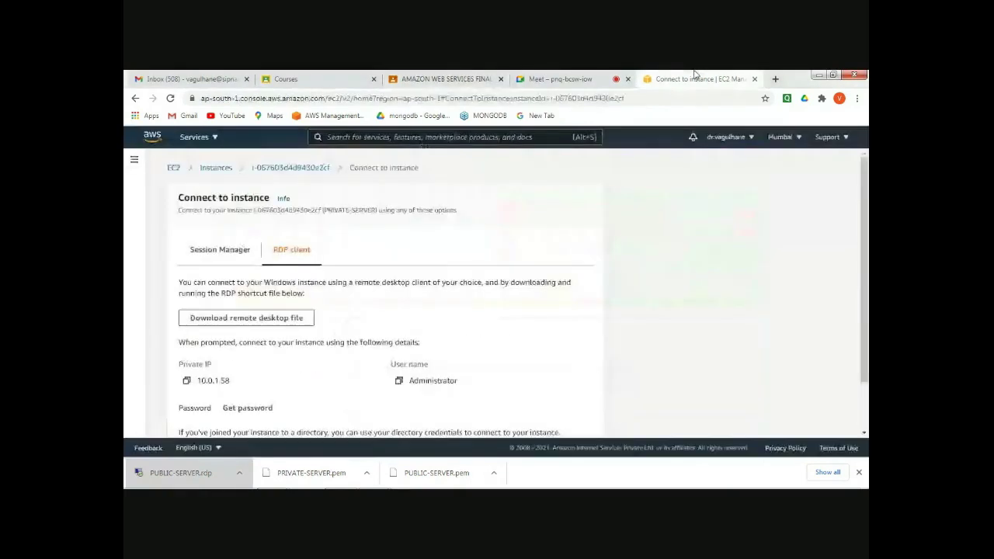
left_click(134, 98)
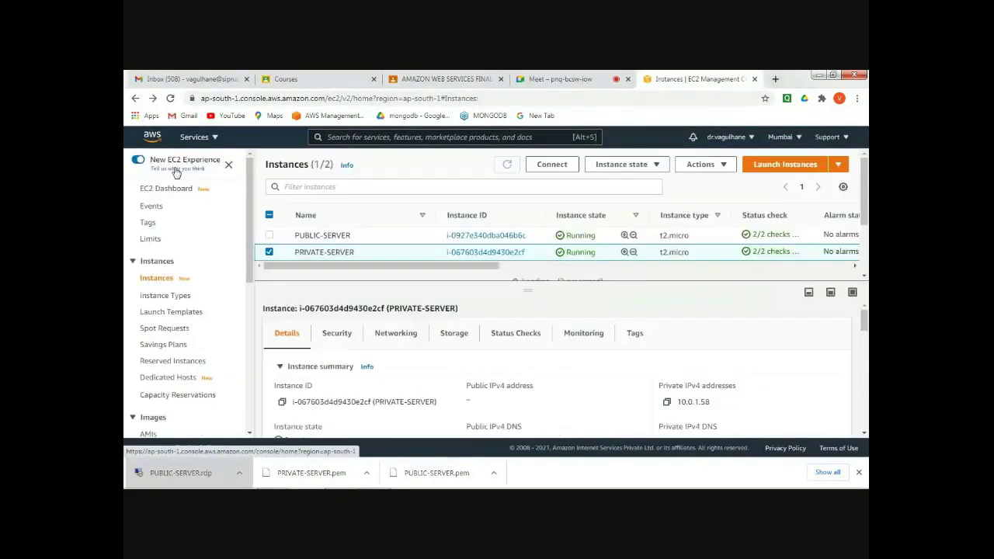
left_click(176, 170)
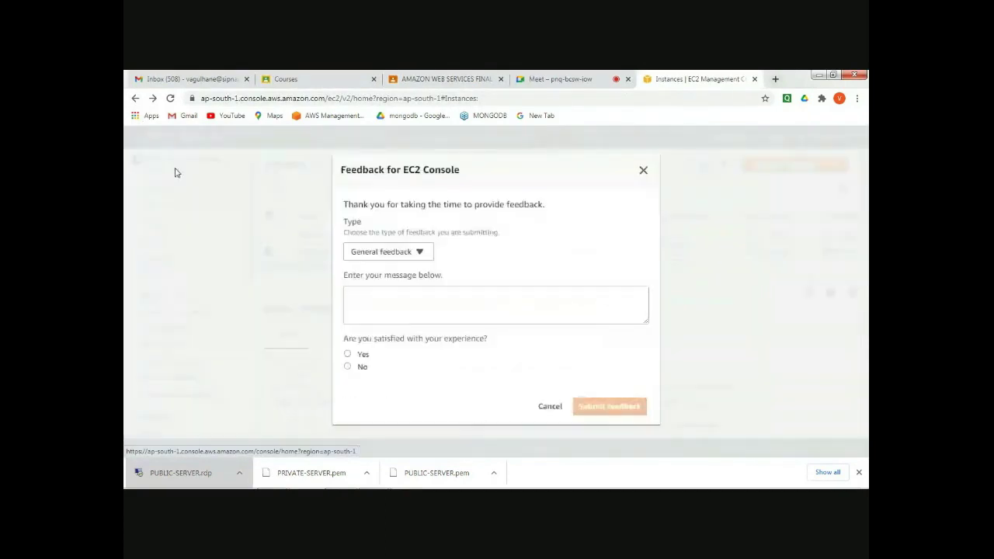
left_click(643, 173)
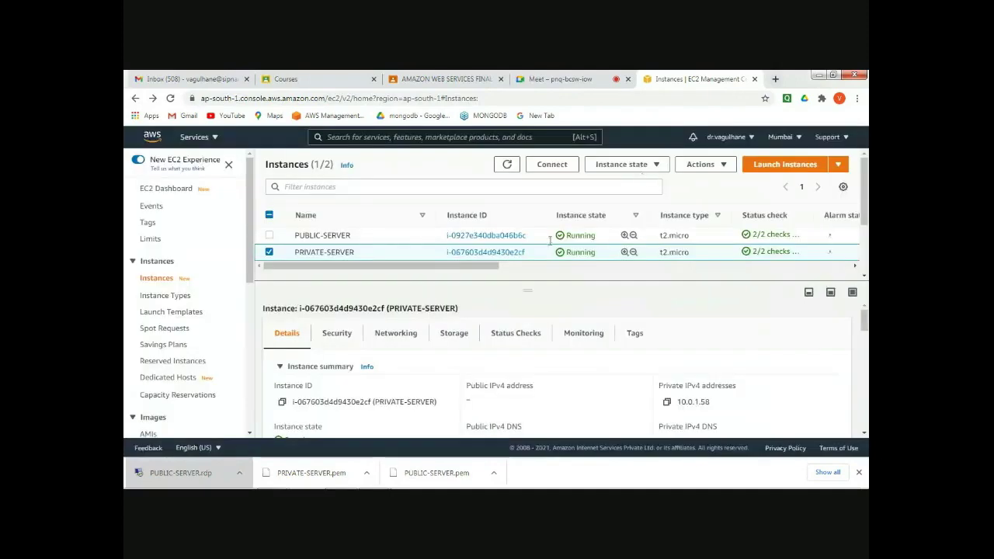
Step: Highlight the PRIVATE-SERVER name in the instances list and make PUBLIC-SERVER the selected instance
left_click(271, 254)
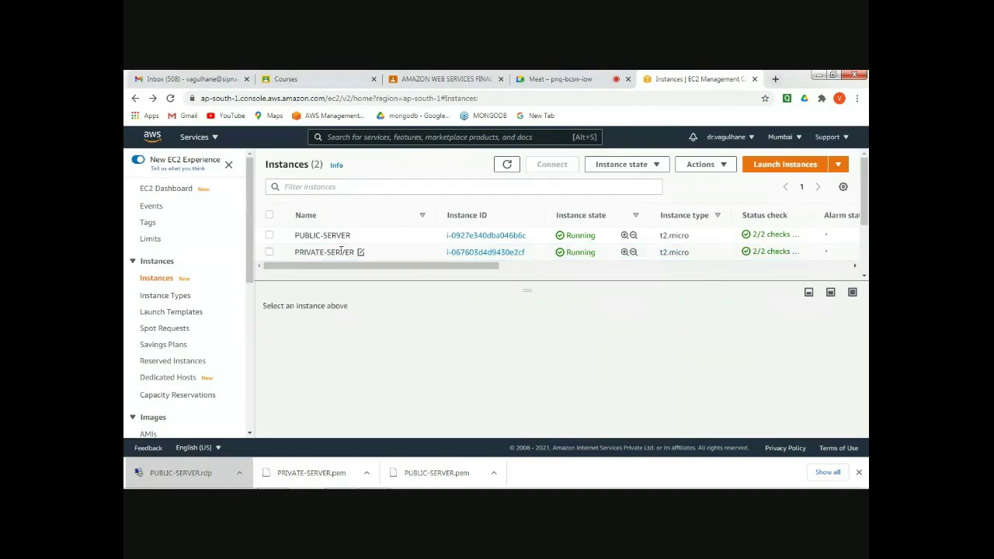
left_click(296, 255)
triple_click(296, 256)
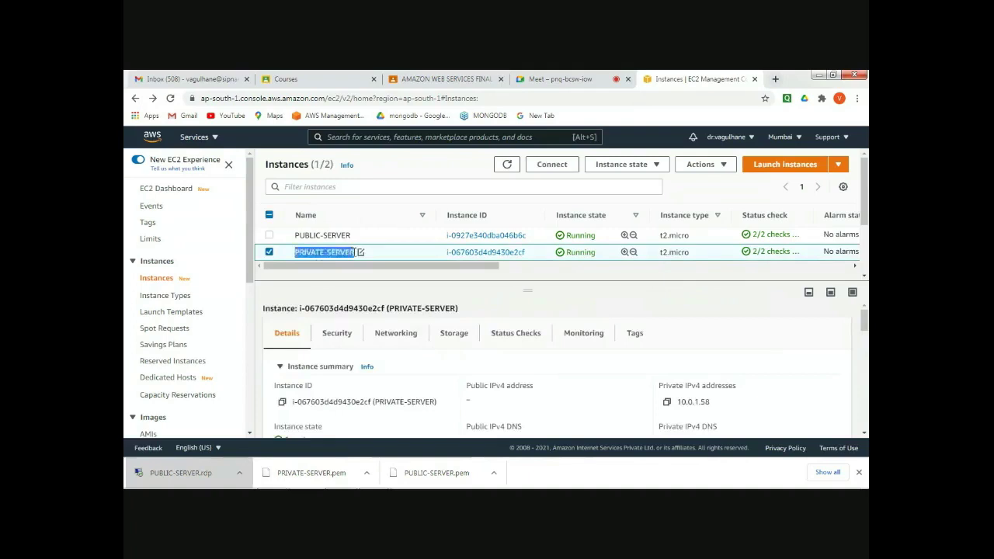
left_click_drag(298, 234, 347, 237)
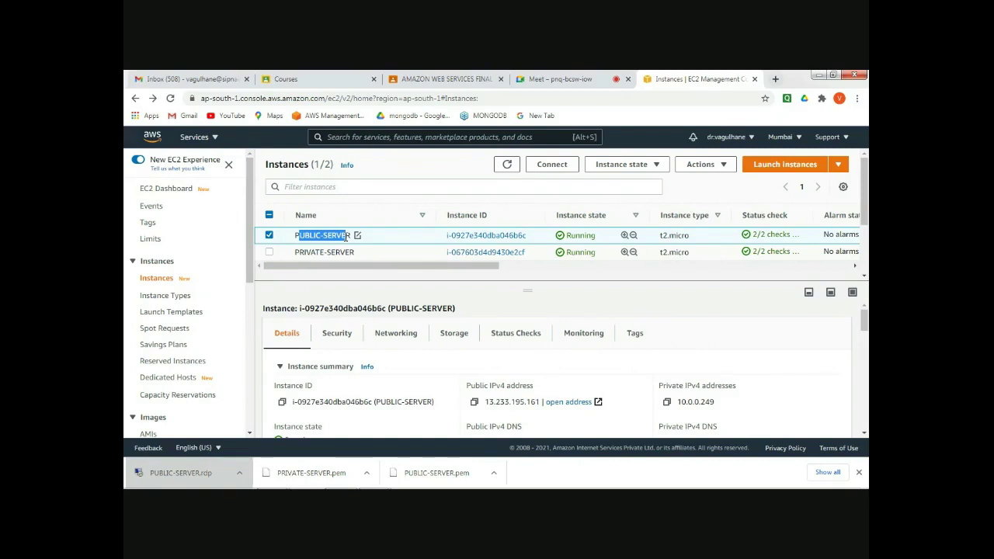
Step: Switch to the PUBLIC-SERVER remote desktop session and display it full screen
left_click(376, 481)
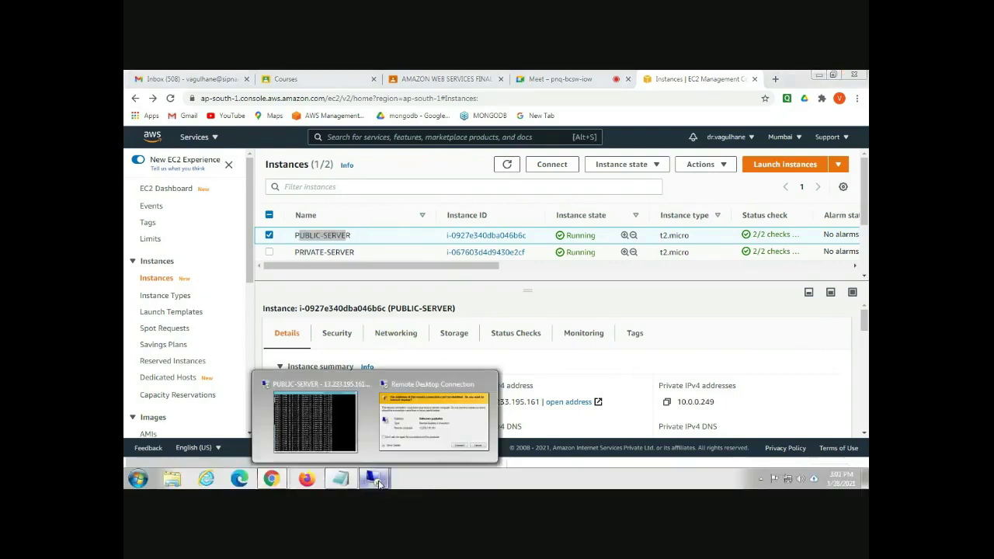
left_click(330, 439)
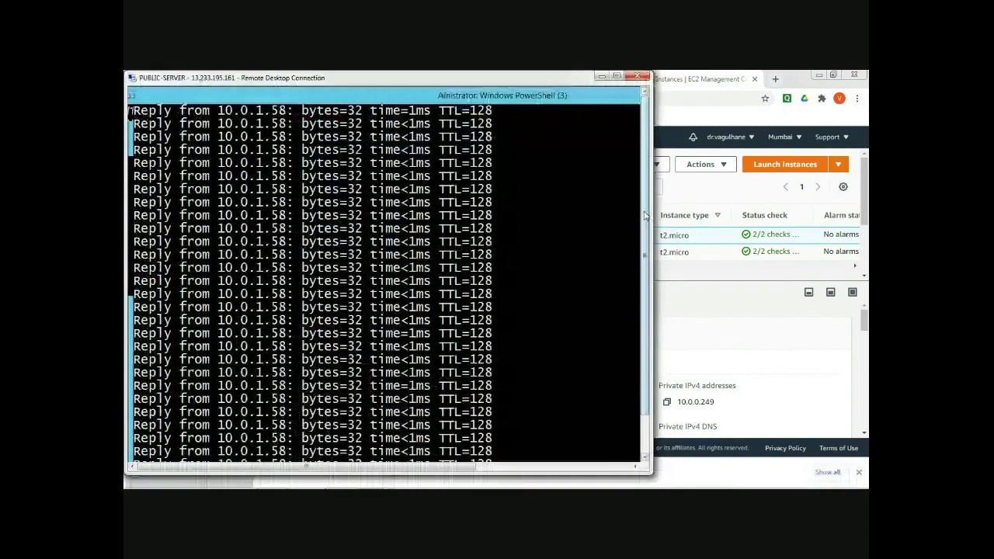
left_click(616, 76)
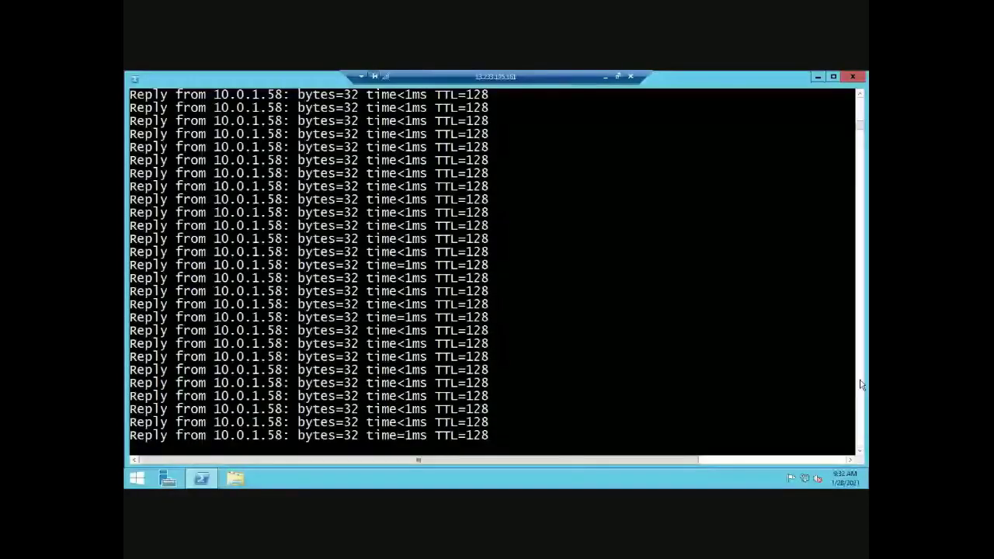
Step: Stop the running ping to 10.0.1.58 and highlight the original ping command at the start of the PowerShell output
left_click(860, 96)
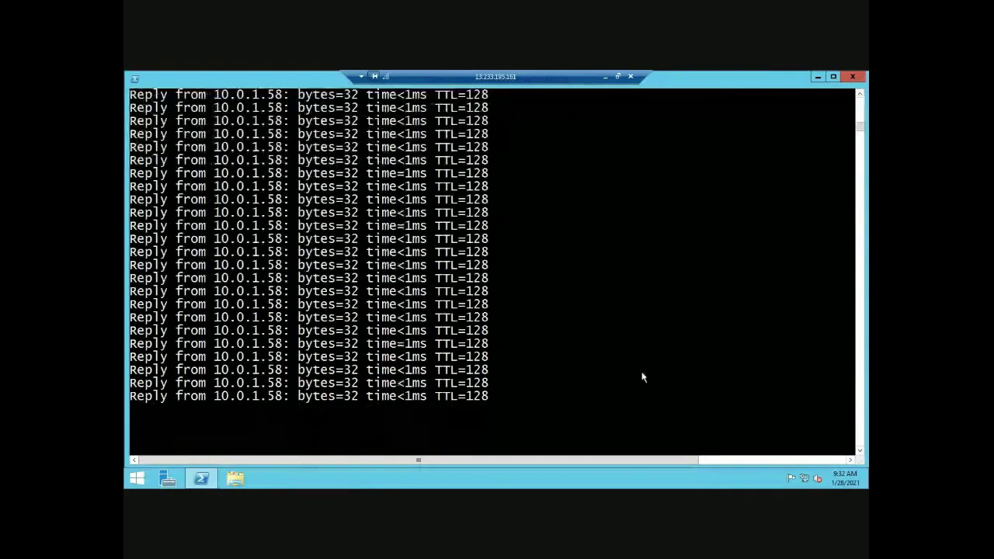
key("ctrl+c")
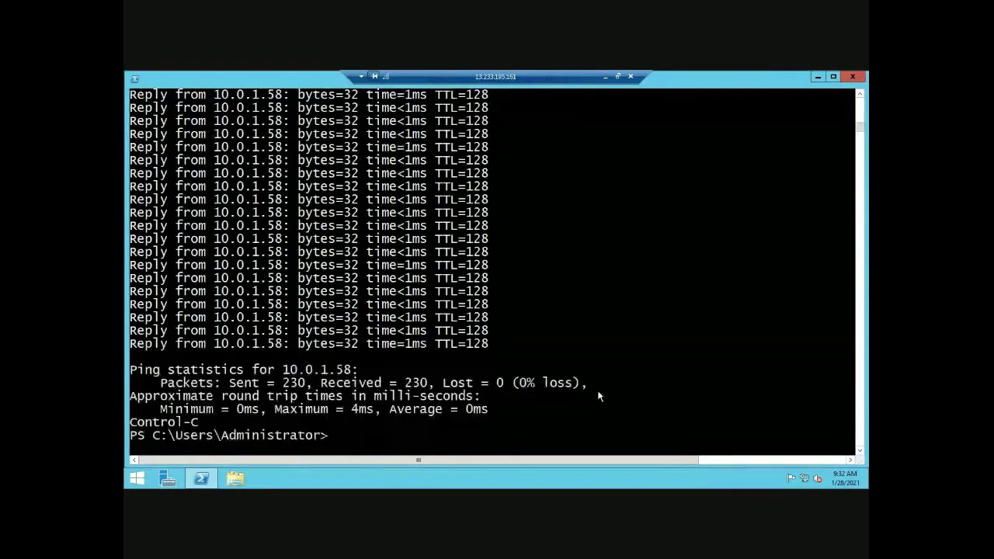
scroll(734, 393, "up", 1)
scroll(757, 373, "up", 2)
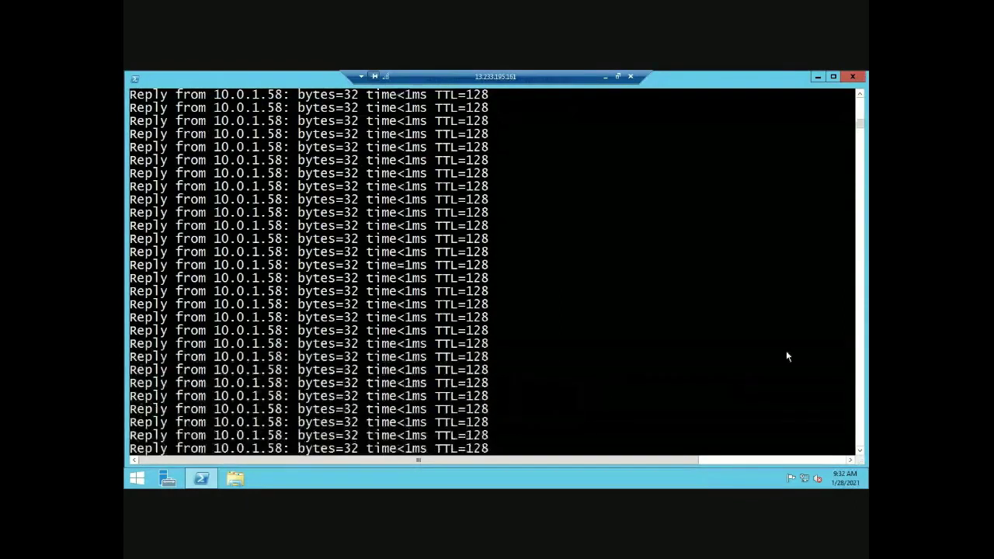
left_click_drag(860, 129, 860, 103)
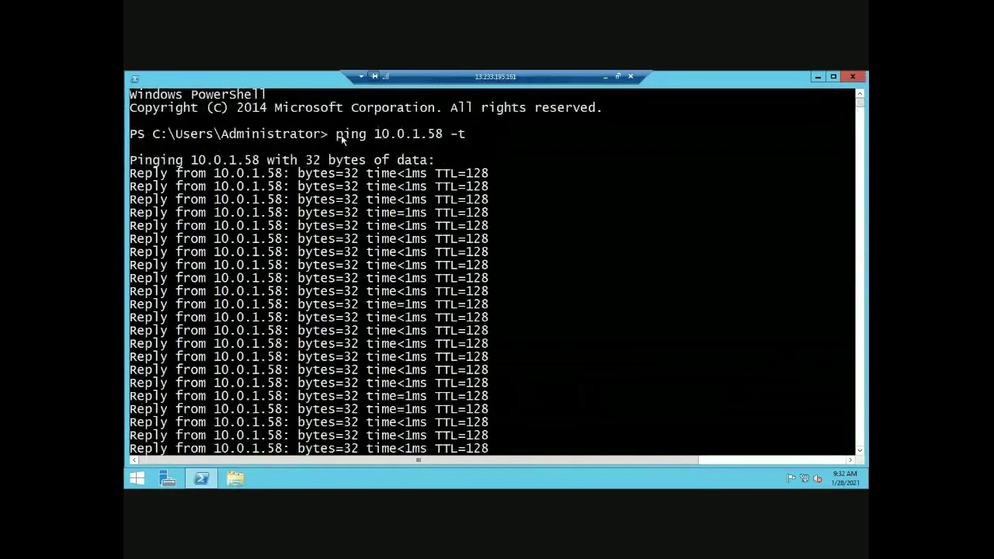
left_click_drag(337, 136, 468, 140)
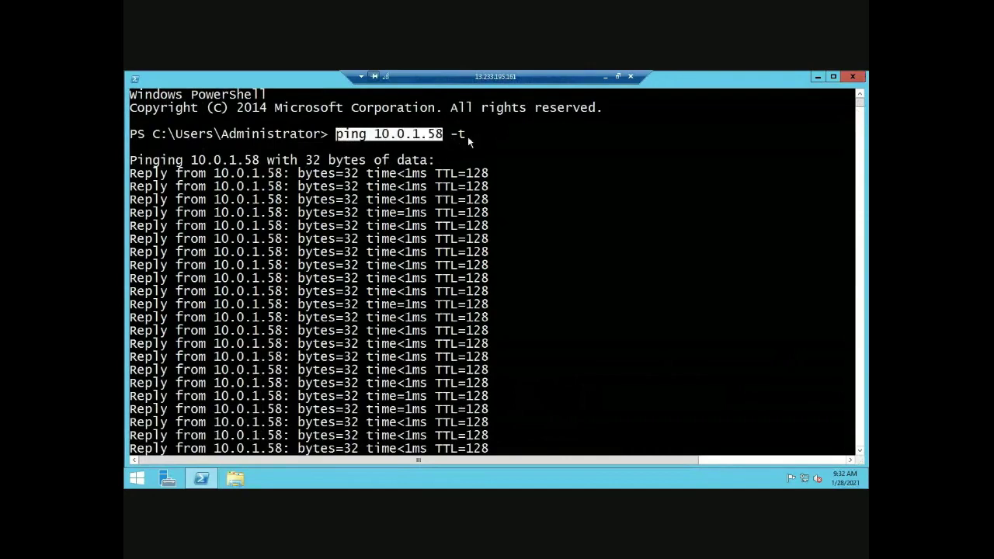
right_click(467, 136)
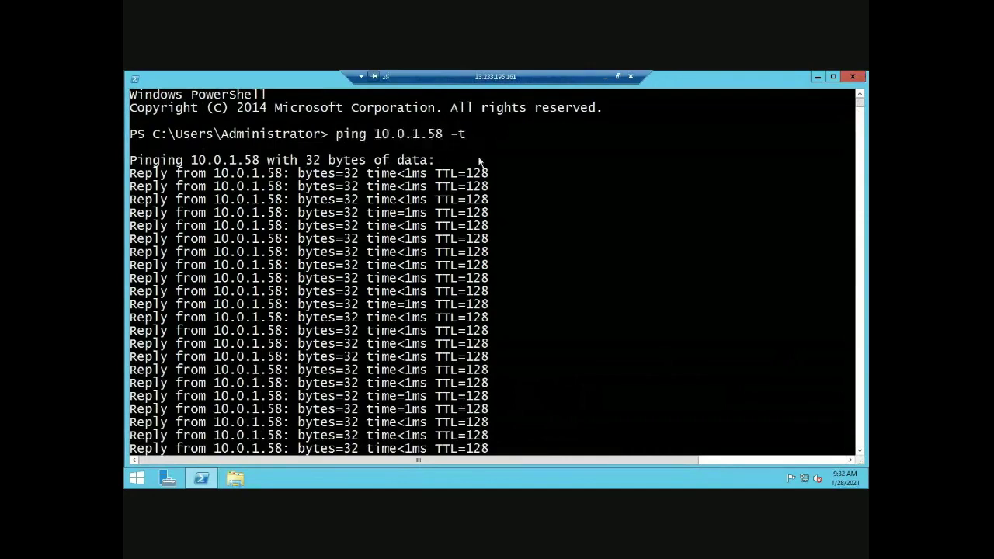
Step: Return to the PowerShell prompt below the ping statistics and run ping 10.0.1.58 -t again
left_click(858, 175)
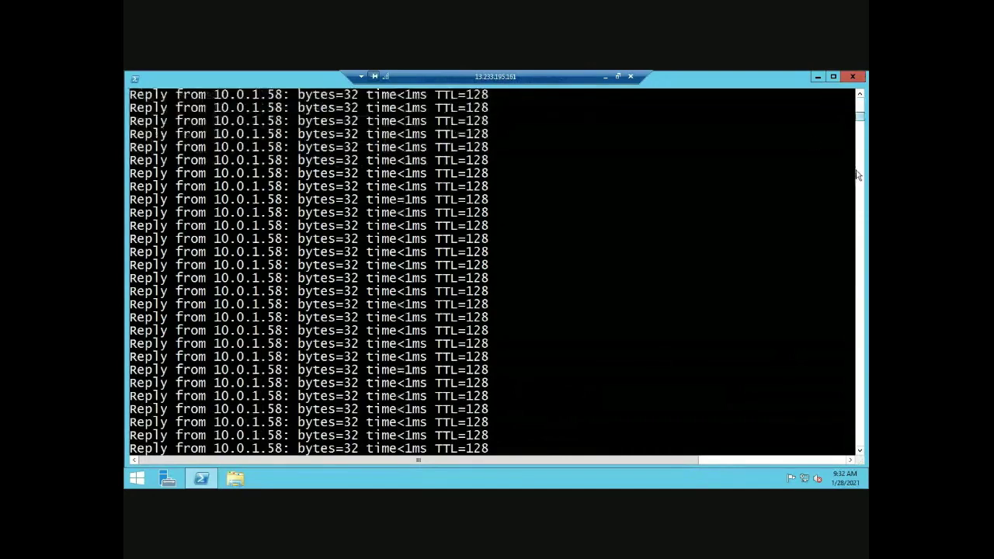
left_click(857, 175)
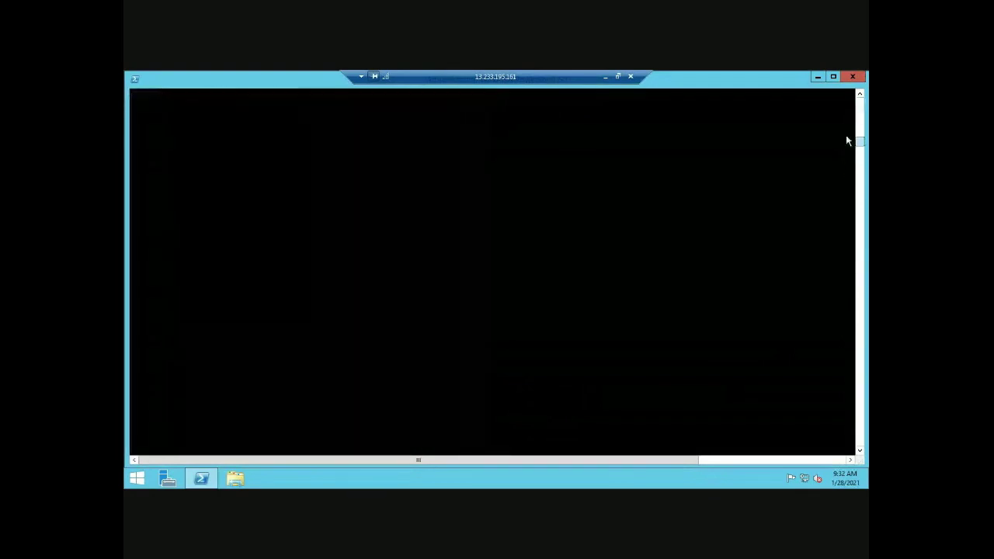
key("ctrl+c")
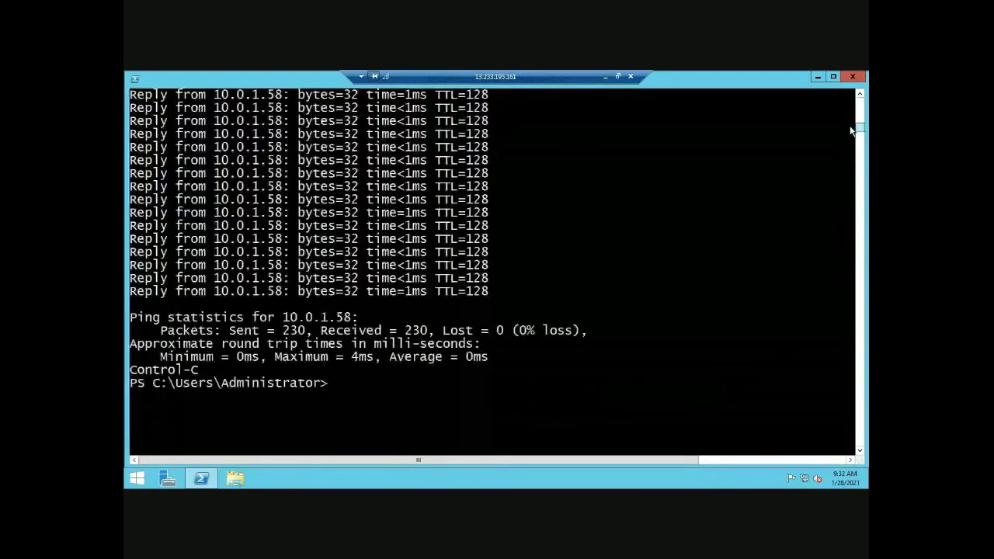
left_click(858, 135)
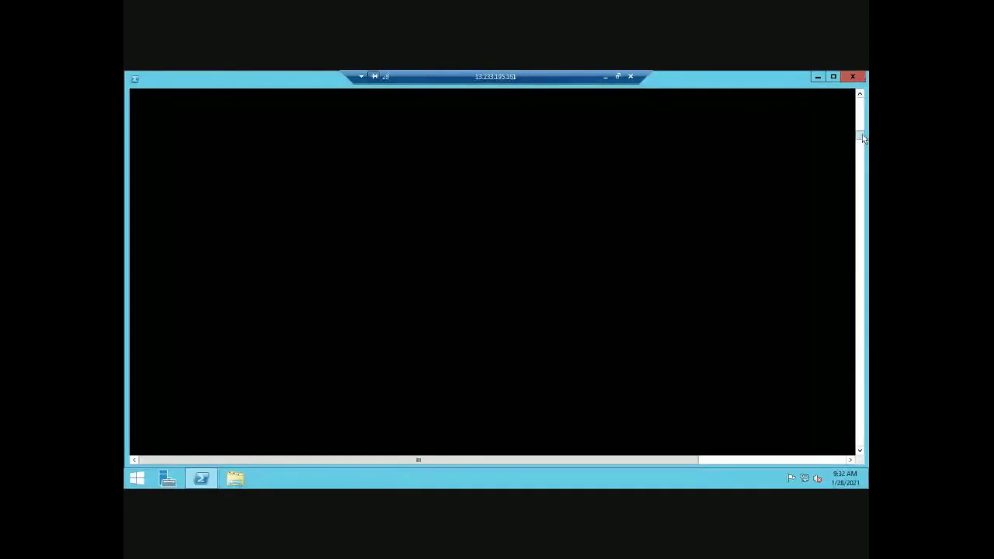
scroll(586, 182, "up", 3)
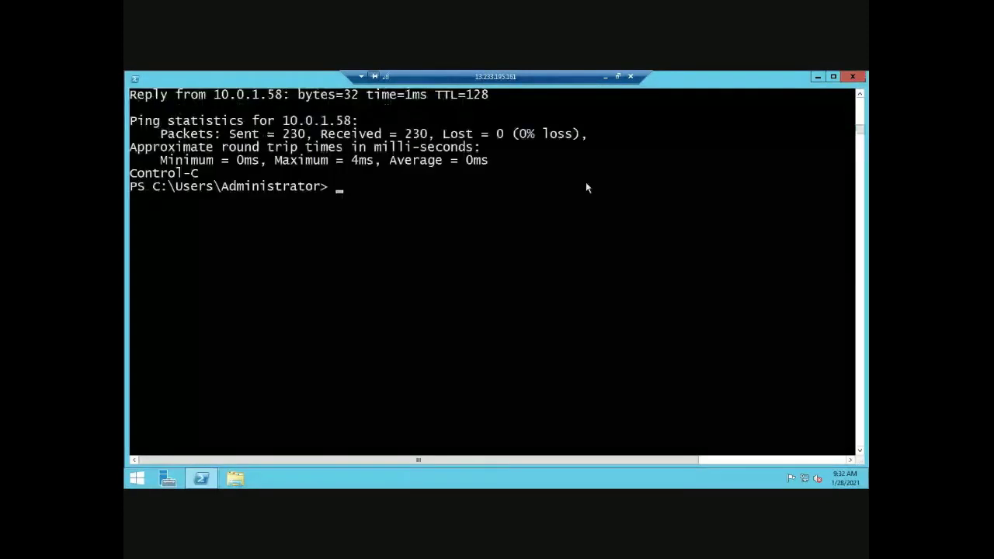
key("Up")
key("Return")
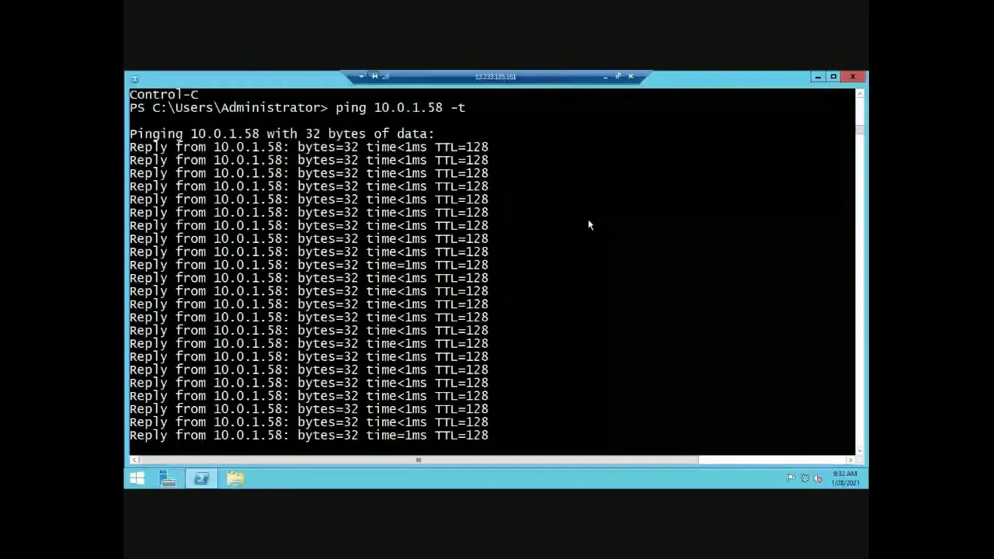
Step: Interrupt the repeated ping and review its command and first replies below the earlier ping statistics
key("ctrl+c")
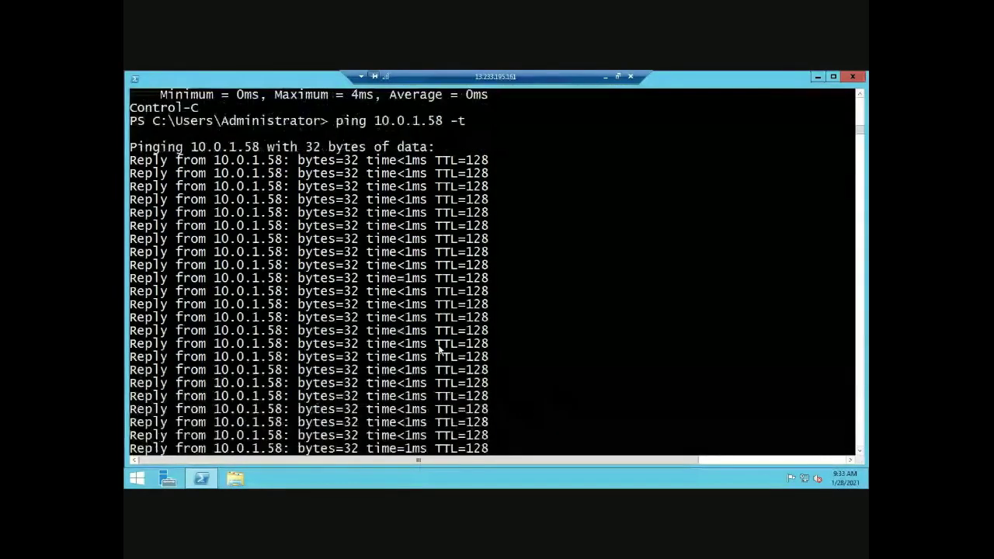
scroll(440, 351, "up", 3)
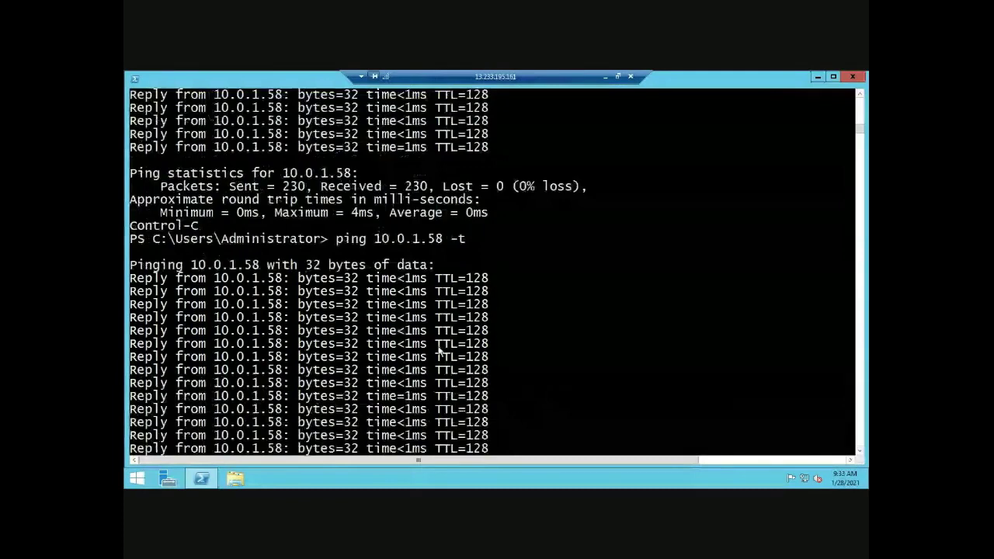
scroll(502, 215, "up", 1)
Step: Minimize the PUBLIC-SERVER remote desktop session, switch to the Google Meet call and stop presenting the screen
left_click(605, 77)
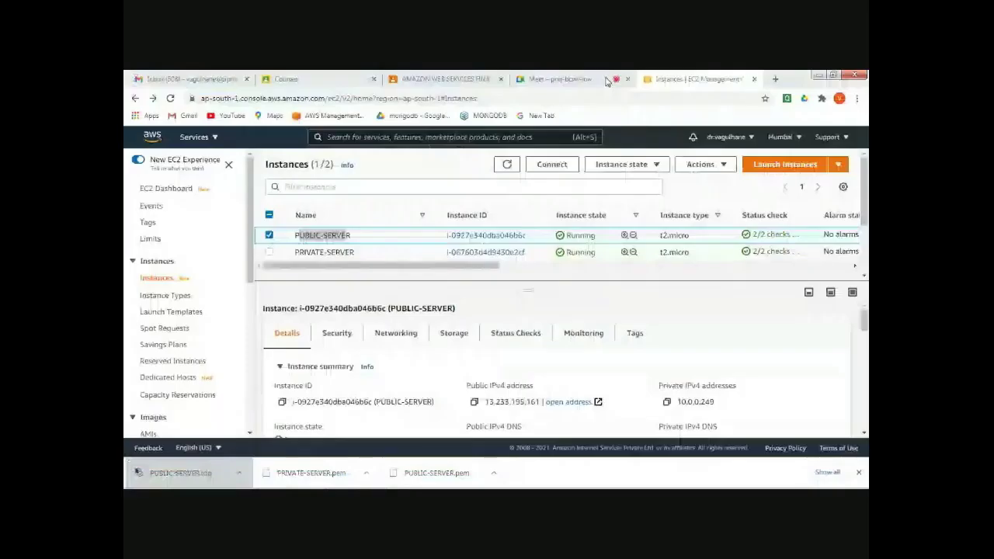
left_click(588, 78)
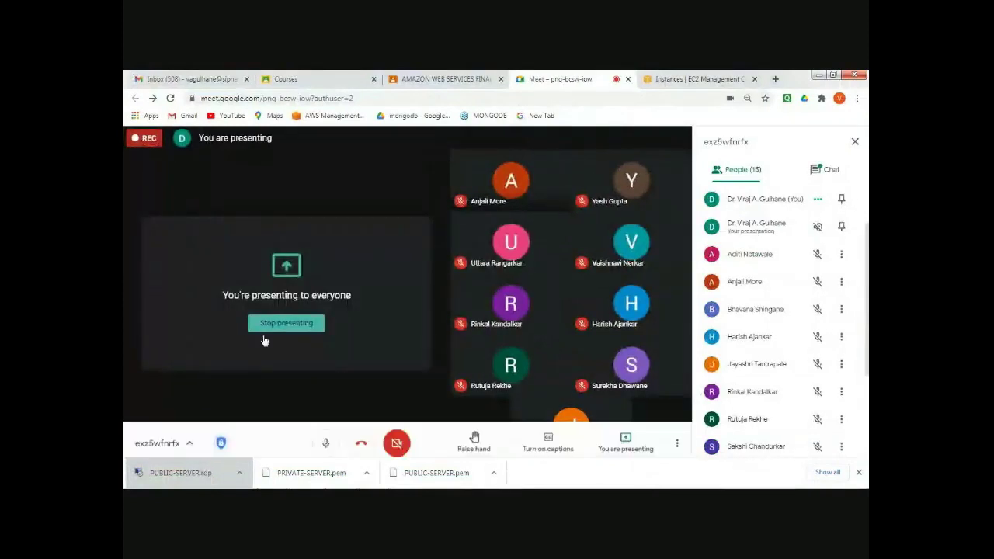
left_click(273, 329)
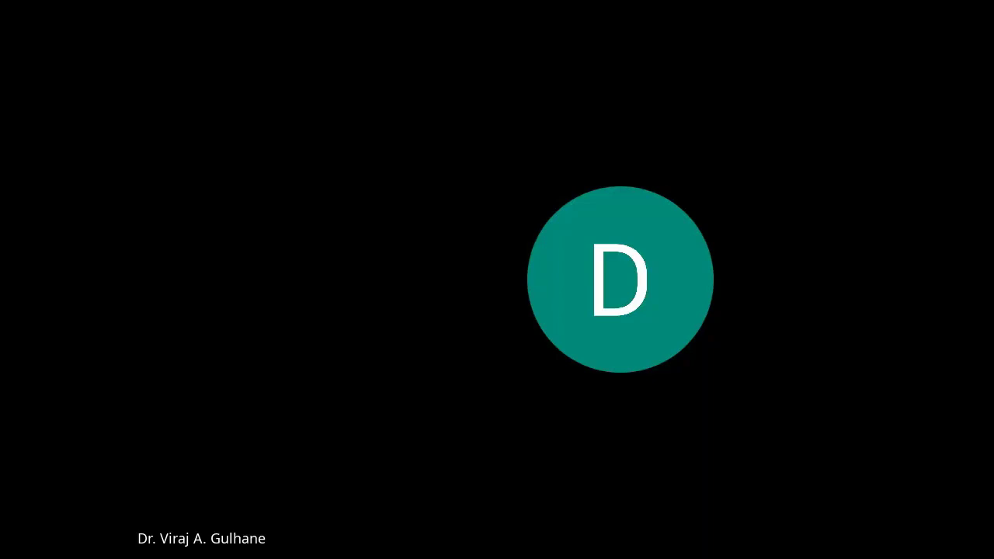